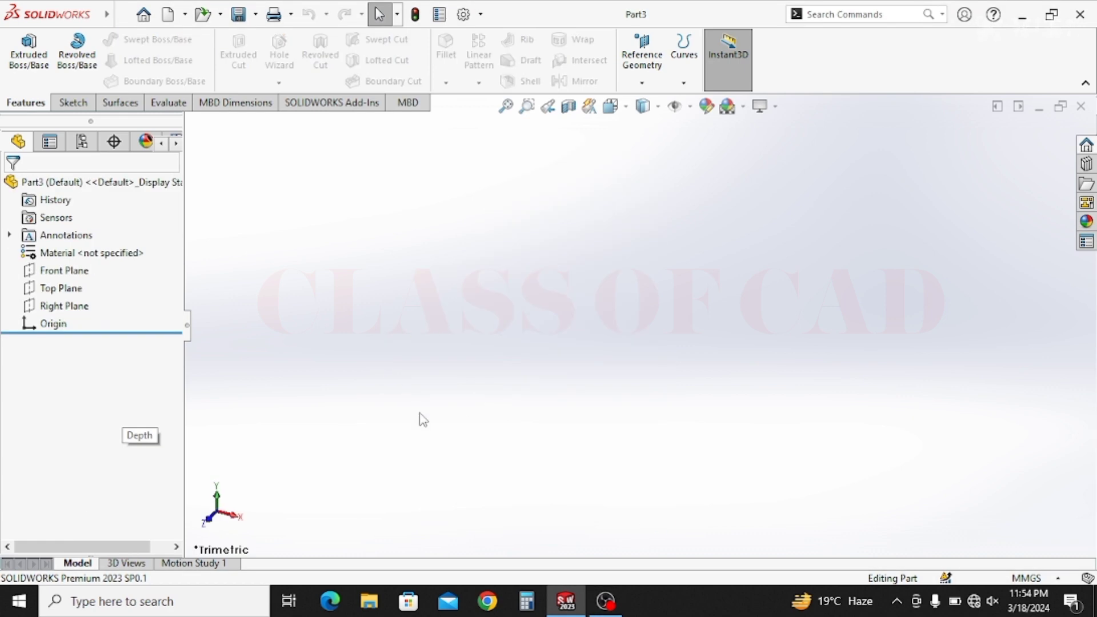
Sketch two concentric circles centred on the origin on the Right Plane, with radii of about 51 mm and 45 mm
click(64, 306)
click(93, 284)
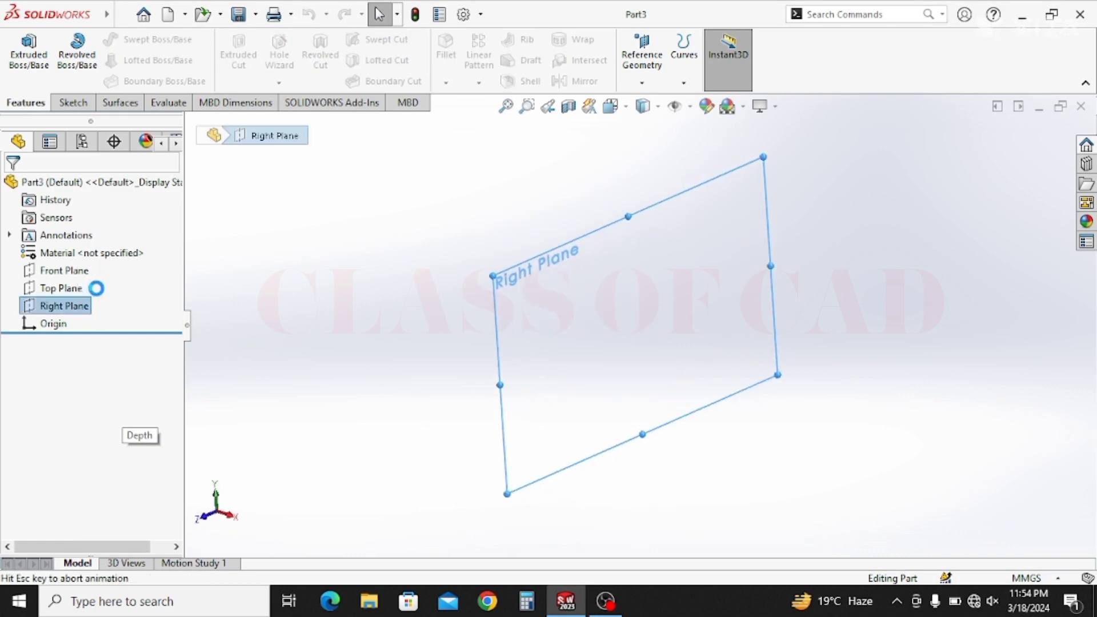
click(137, 40)
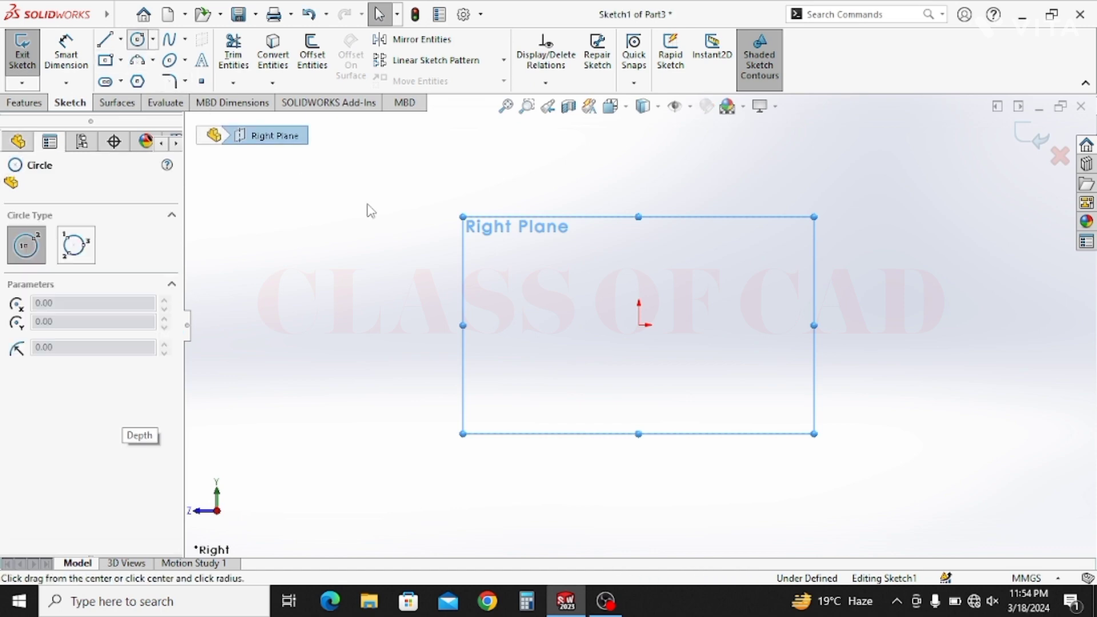
click(638, 324)
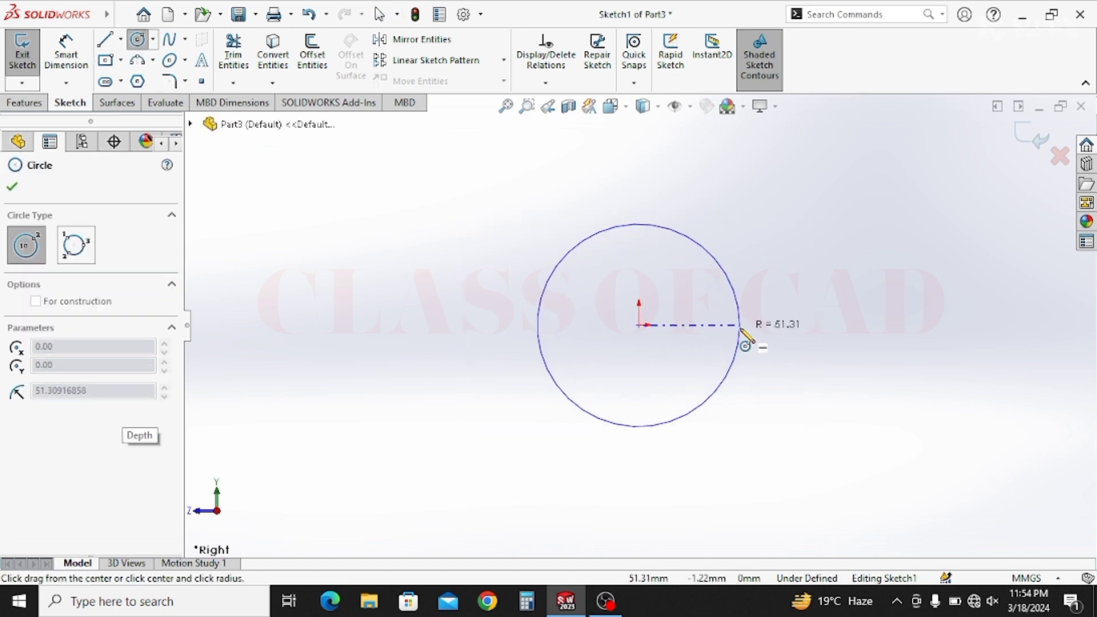
click(742, 337)
click(639, 324)
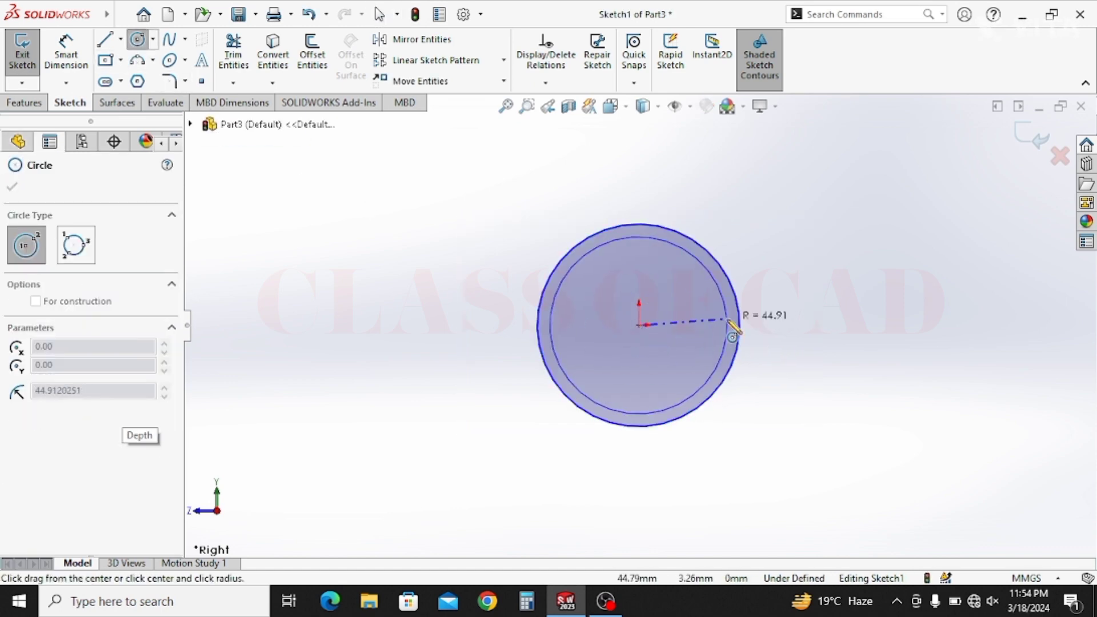
click(727, 319)
Dimension the outer circle's diameter to 31 mm and the inner circle's diameter to 27 mm
click(66, 53)
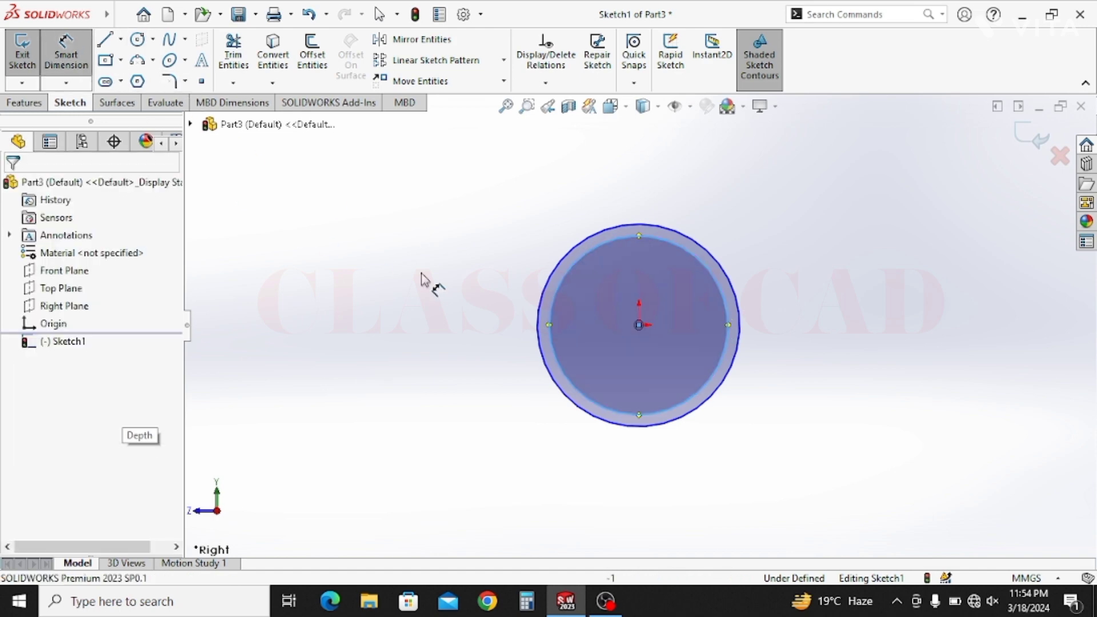
click(537, 334)
click(468, 332)
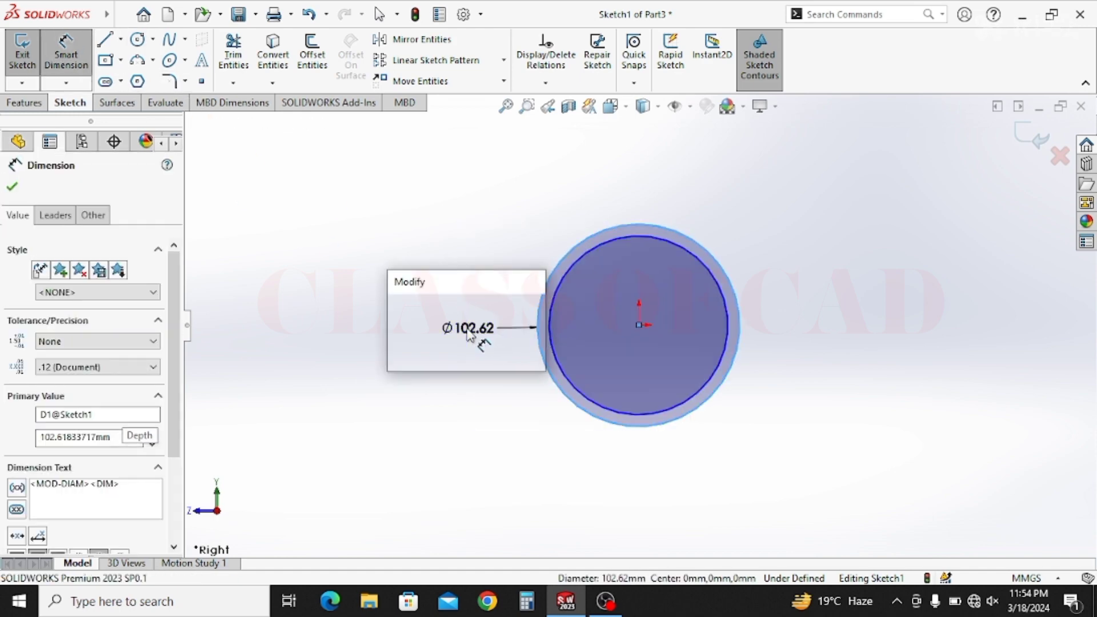
text(31)
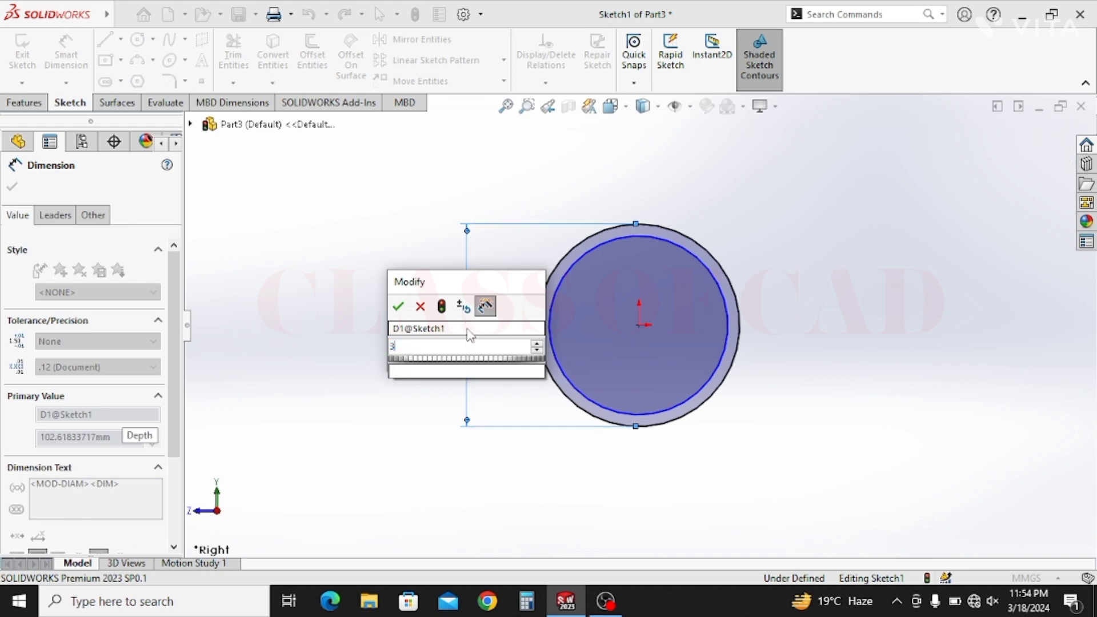
key(Return)
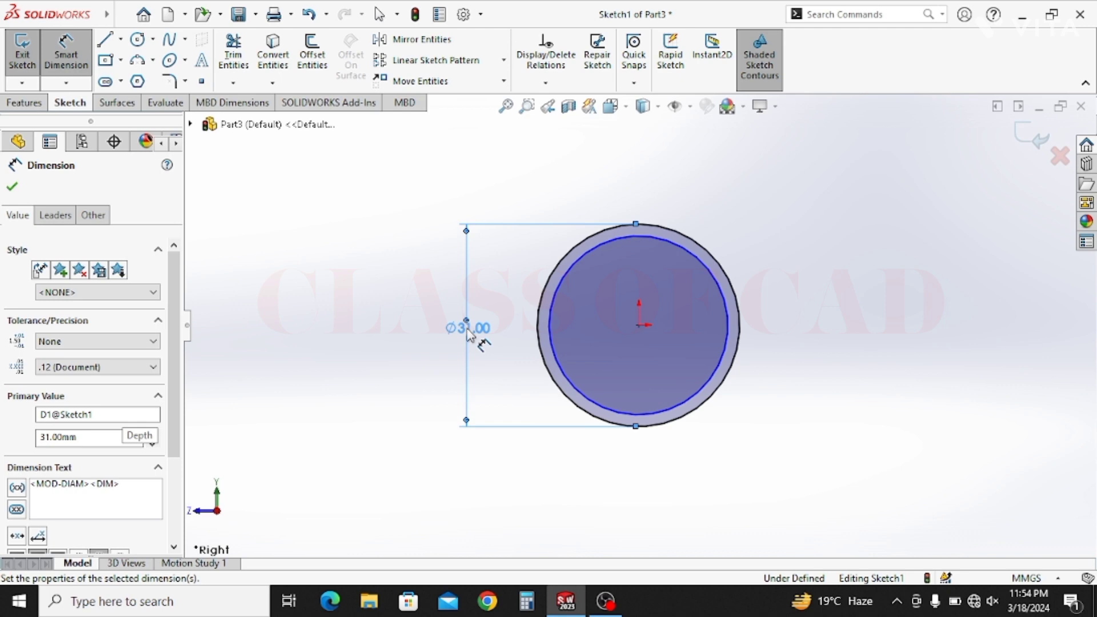
click(552, 313)
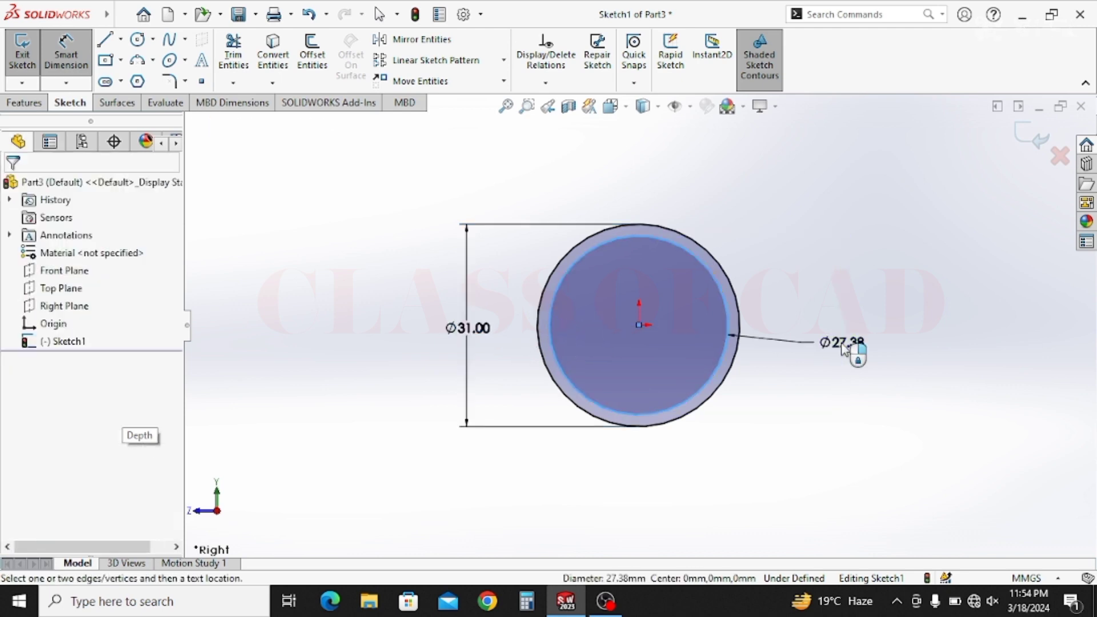
click(845, 349)
text(27)
key(Return)
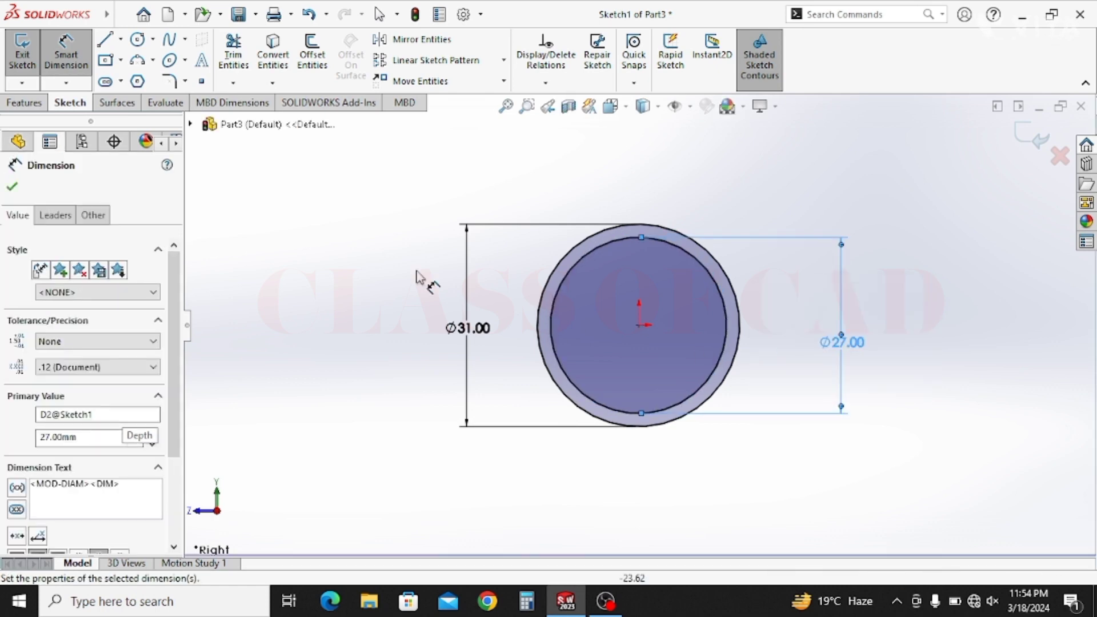
Extrude the ring profile as a boss, 17.5 mm blind in the first direction and 12.5 mm blind in the second
click(33, 104)
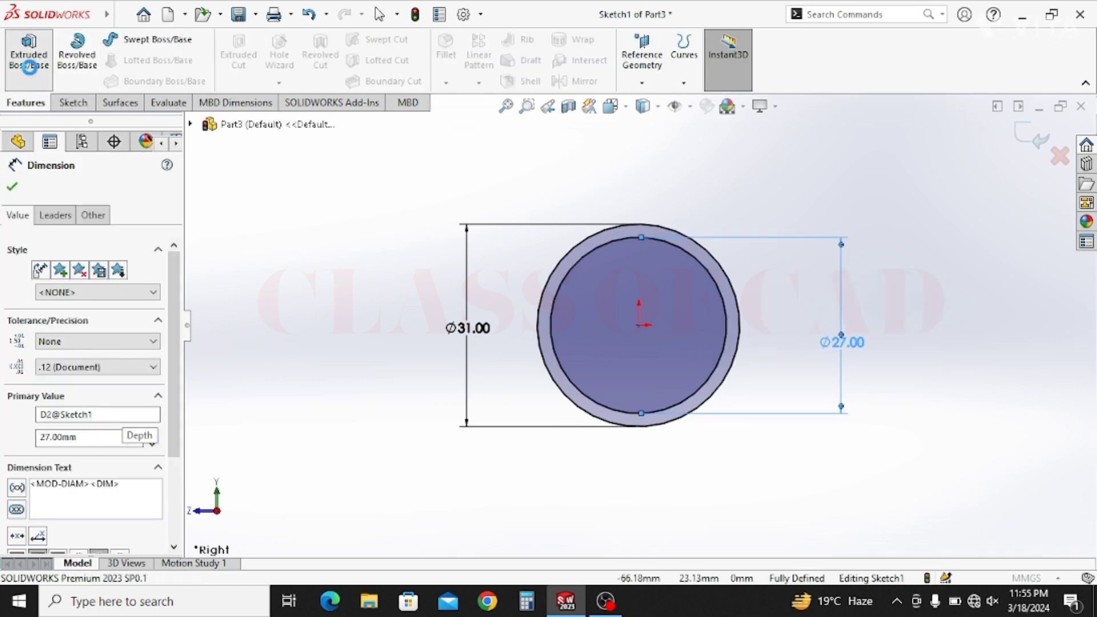
click(30, 64)
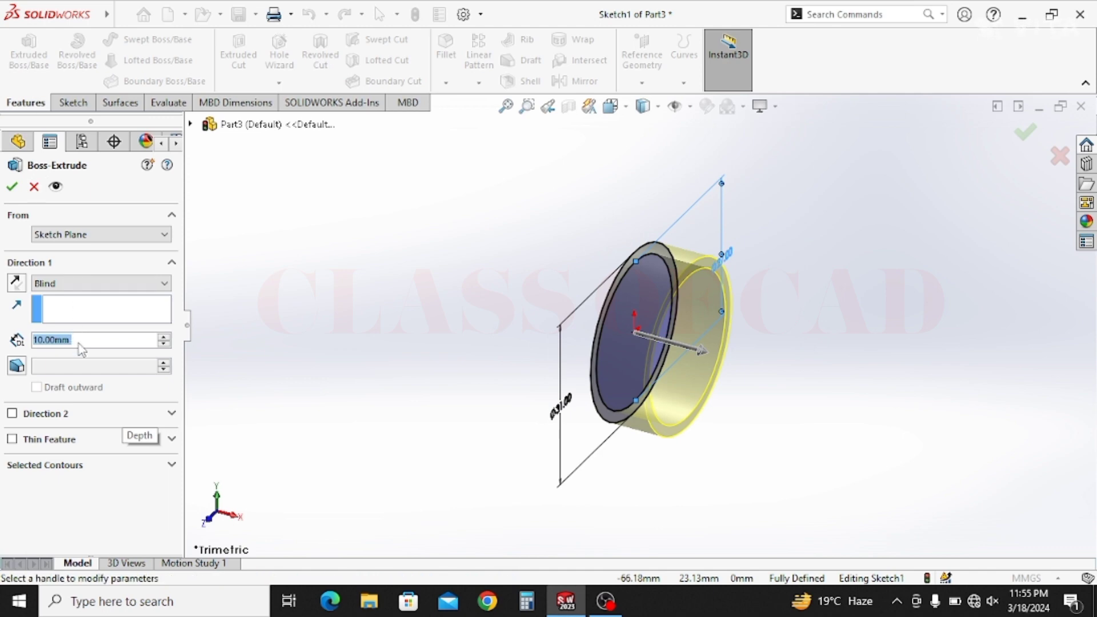
text(17.5)
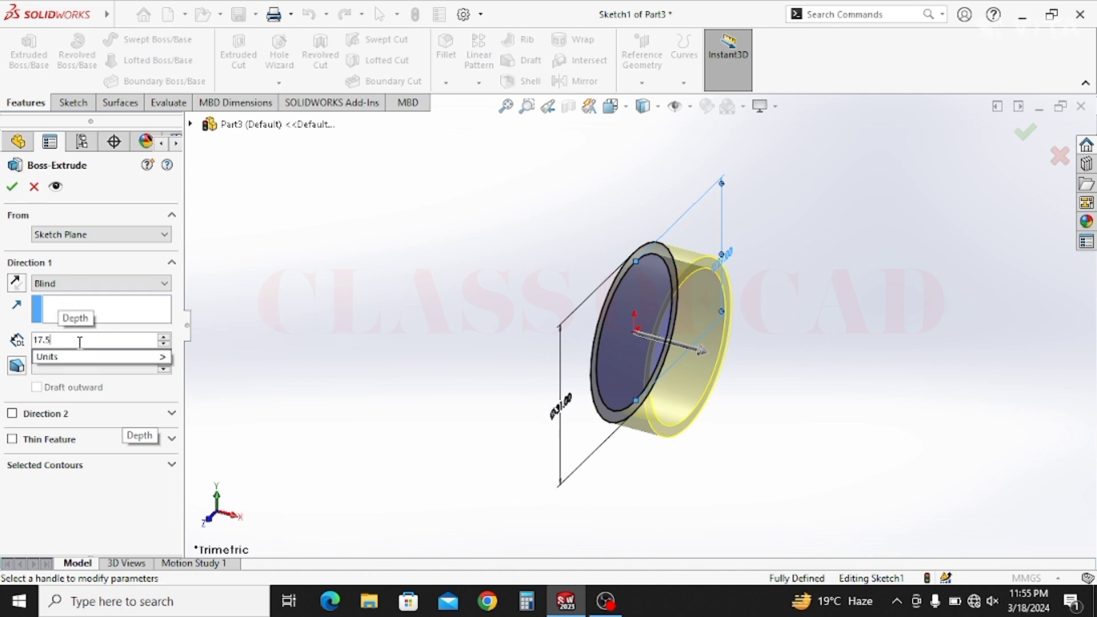
key(Return)
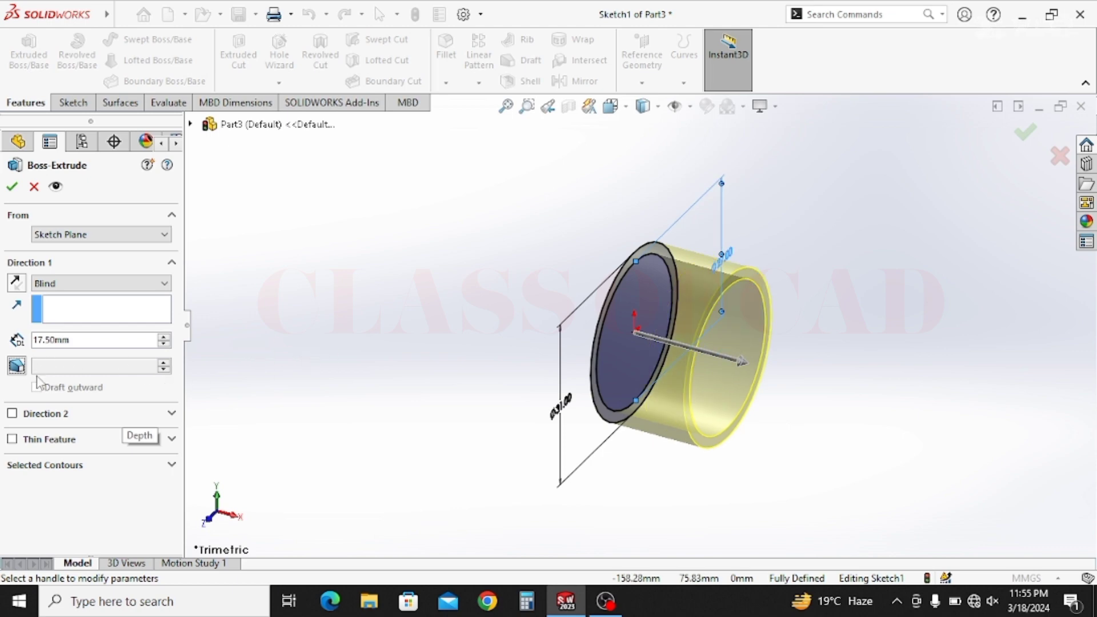
click(12, 414)
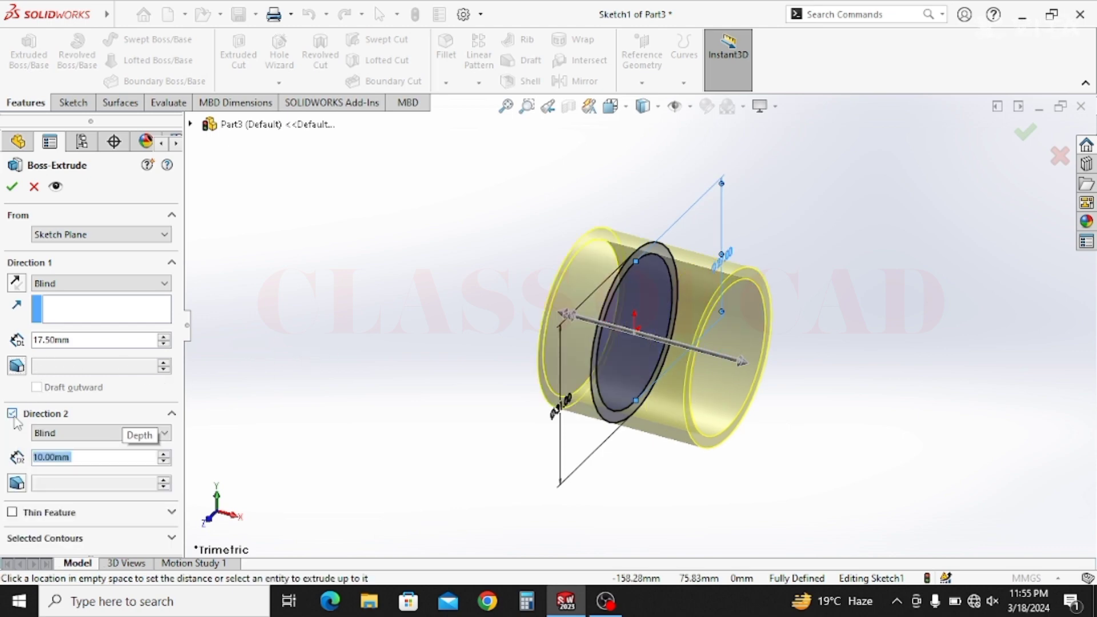
text(12)
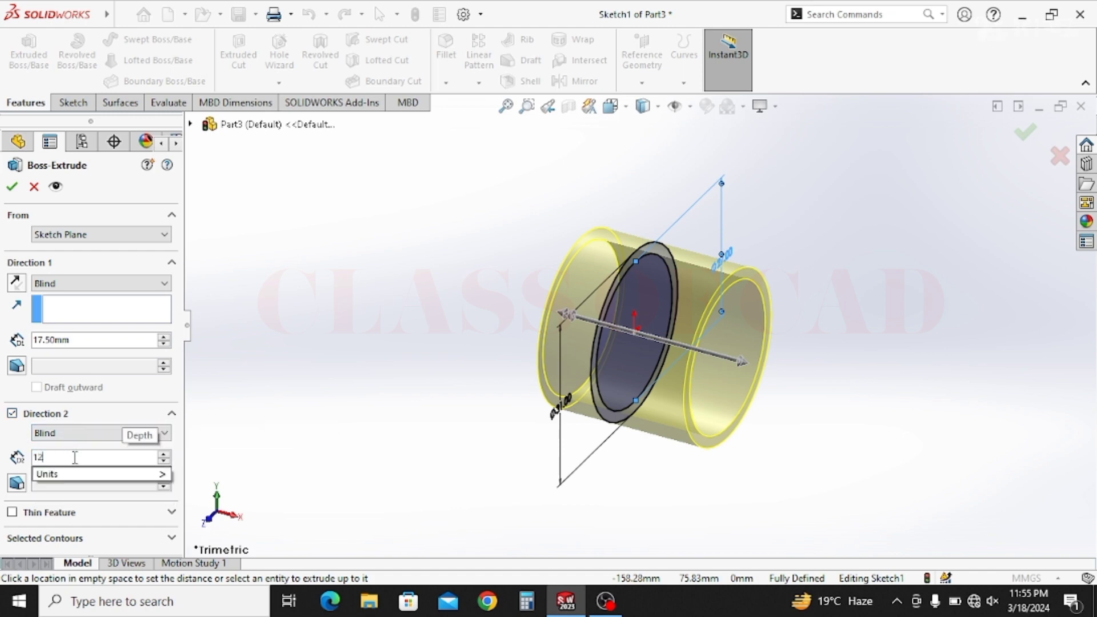
text(.5)
key(Return)
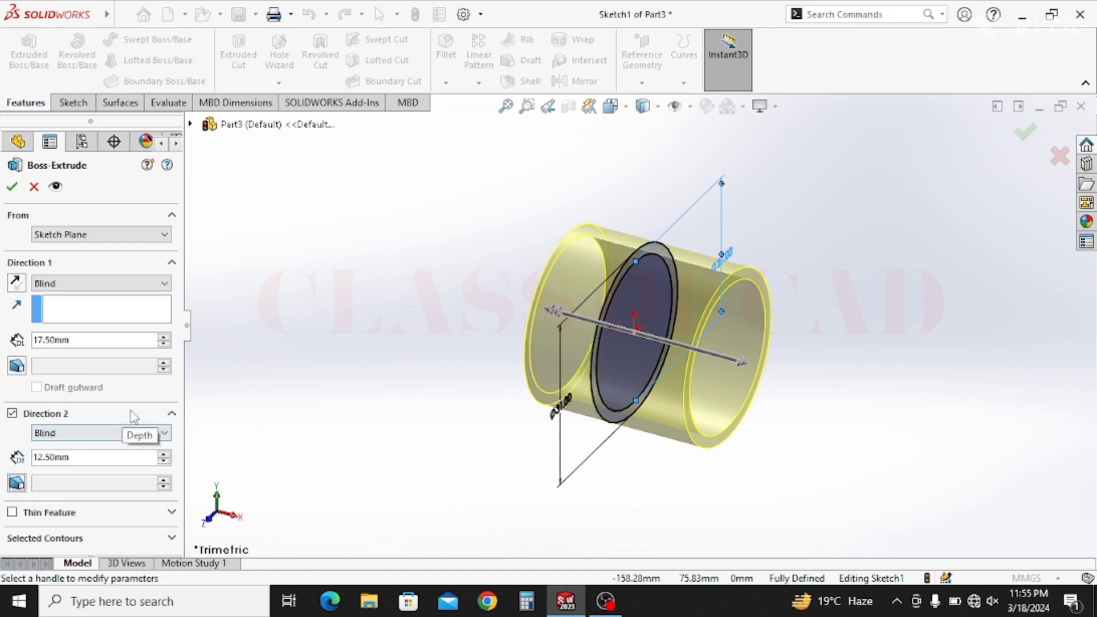
click(12, 185)
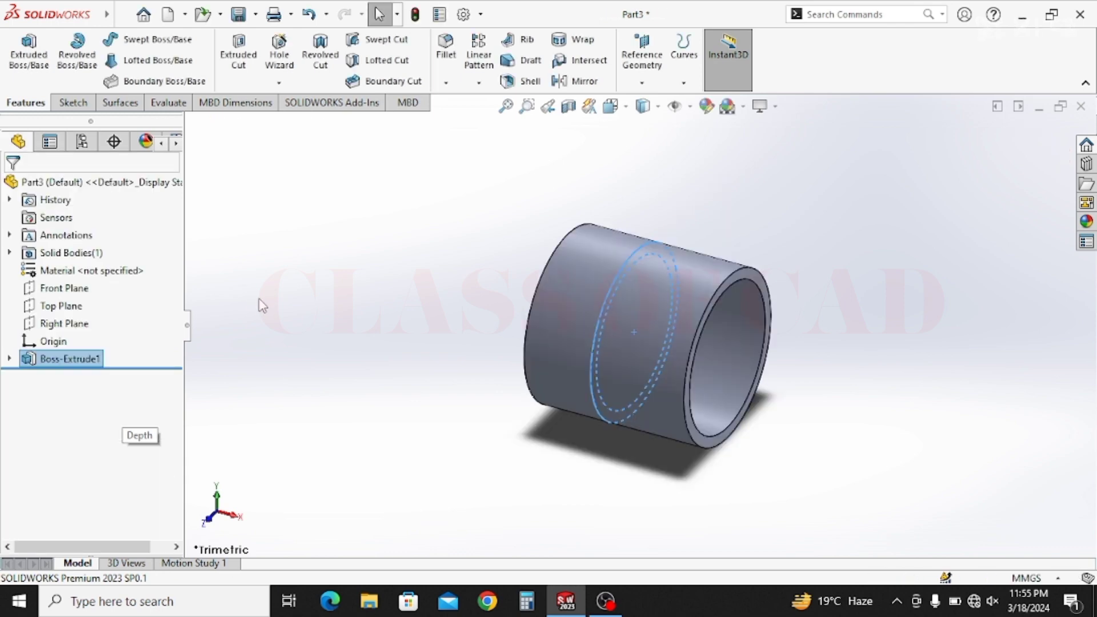
click(425, 314)
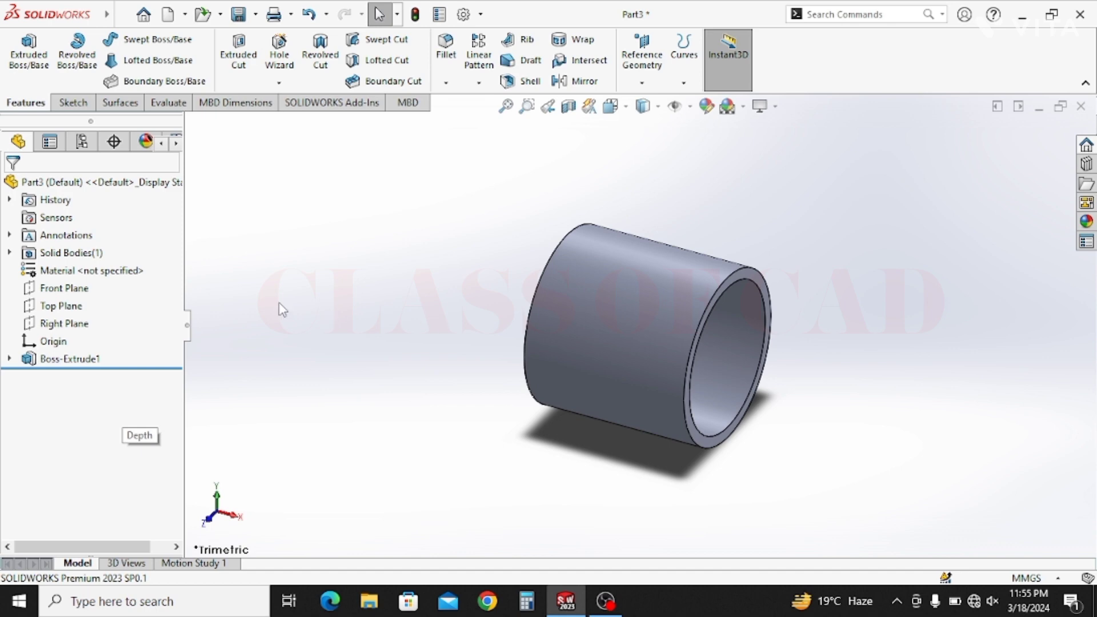
Create a reference plane parallel to the Top Plane, offset 54 mm above it
click(62, 305)
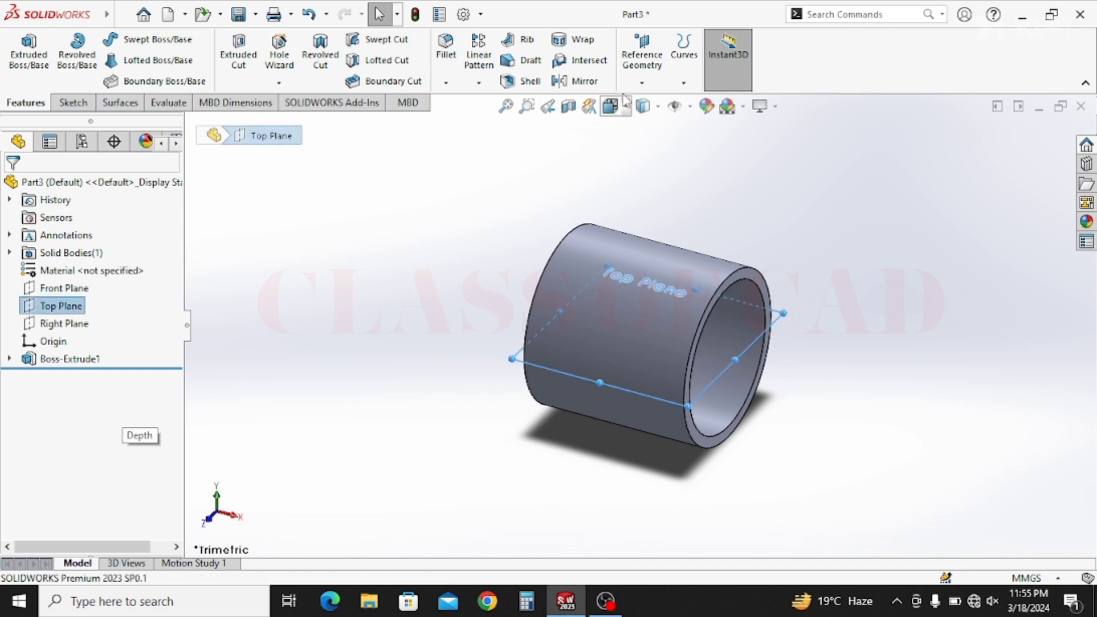
click(640, 84)
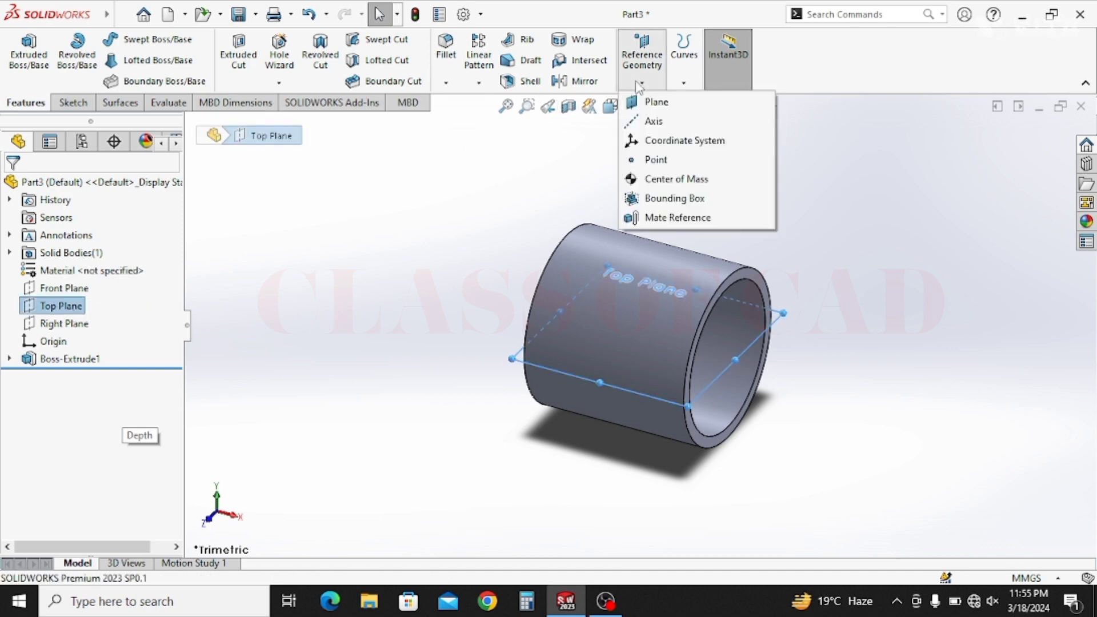
click(655, 102)
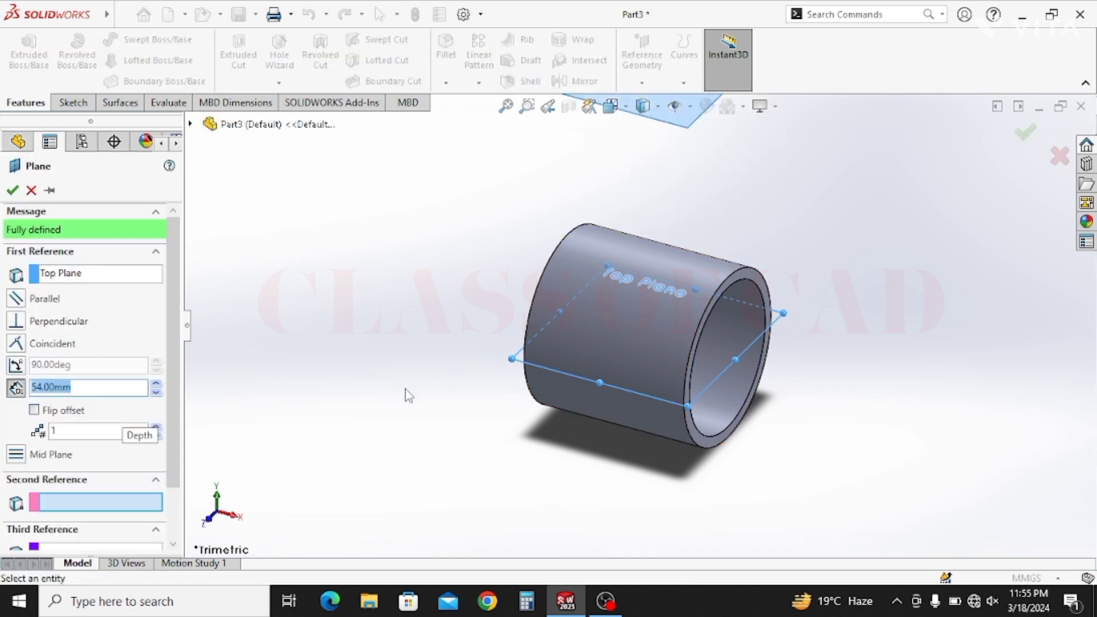
scroll(468, 410, up, 3)
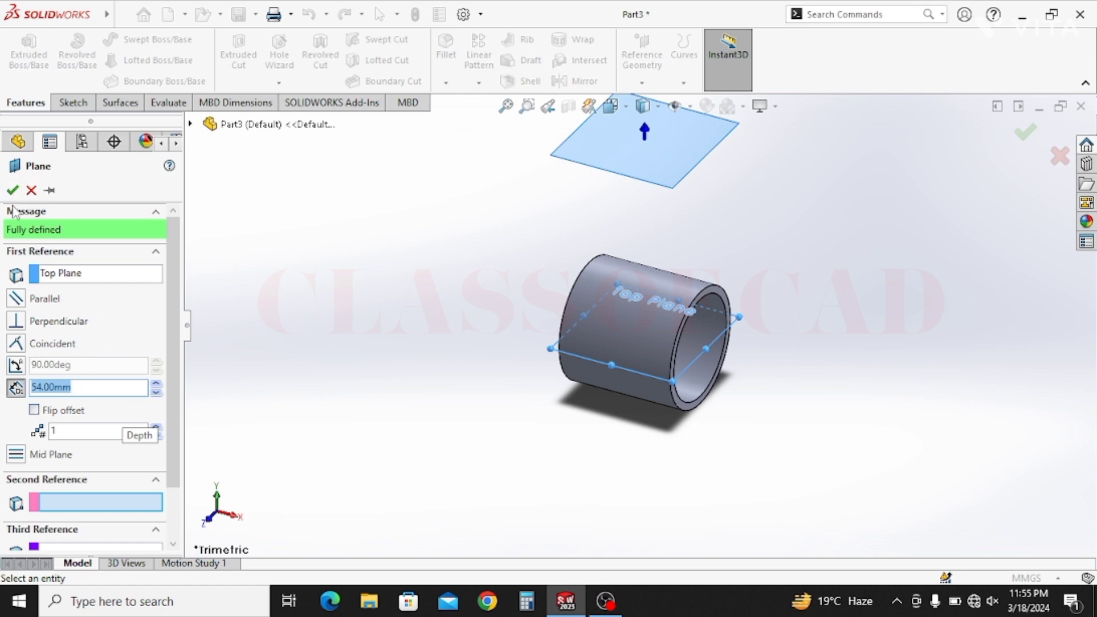
key(Return)
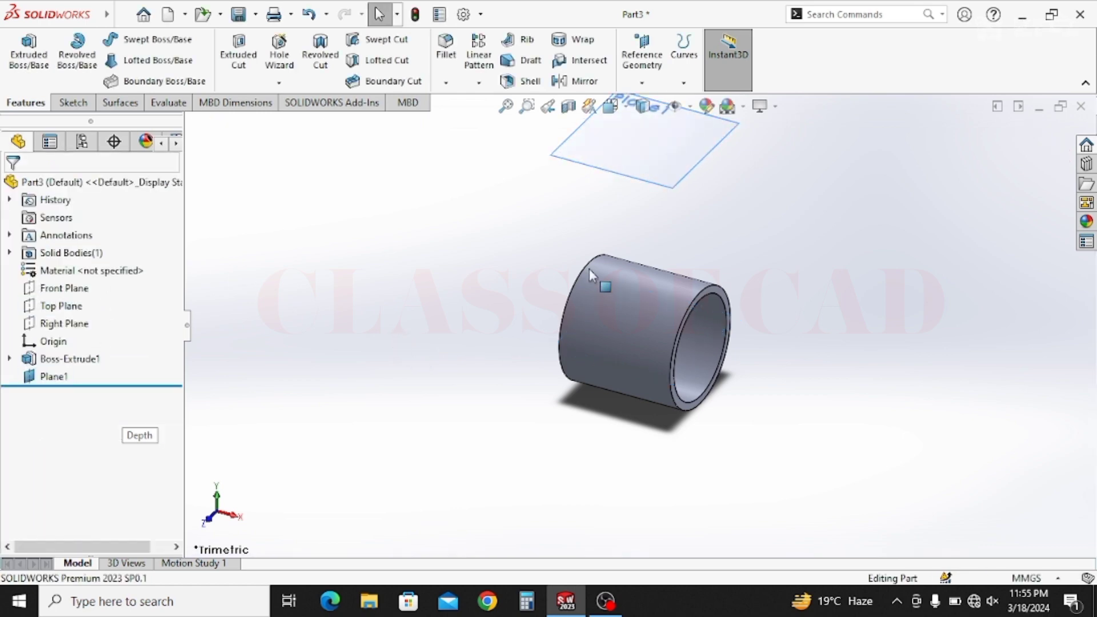
Start a sketch on the new offset plane and draw a circle of about 6 mm radius centred on the origin
key(f)
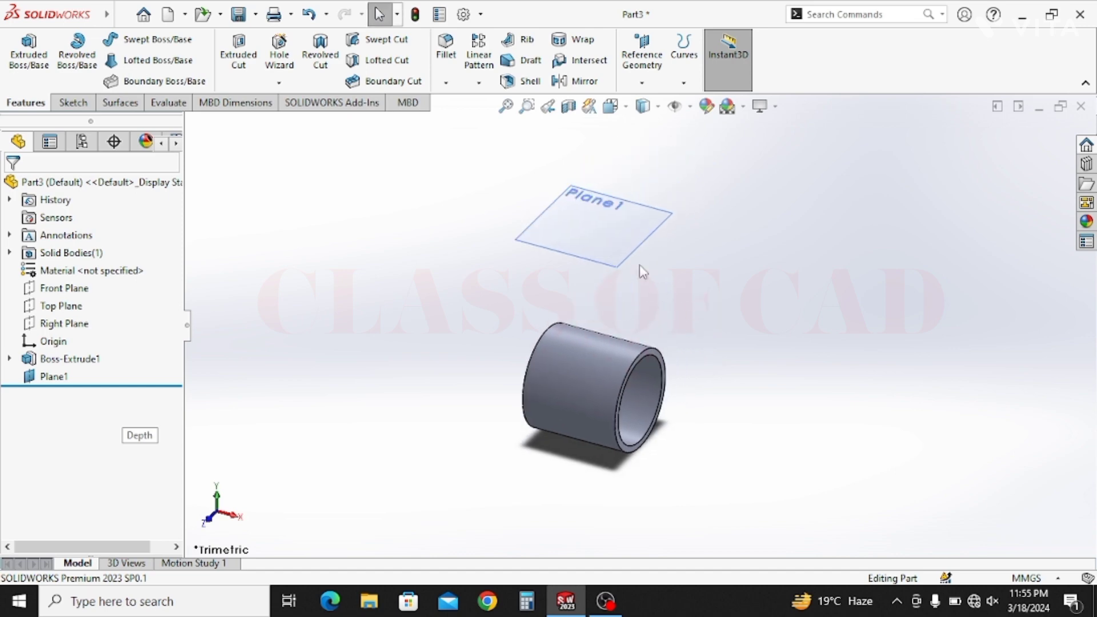
click(615, 247)
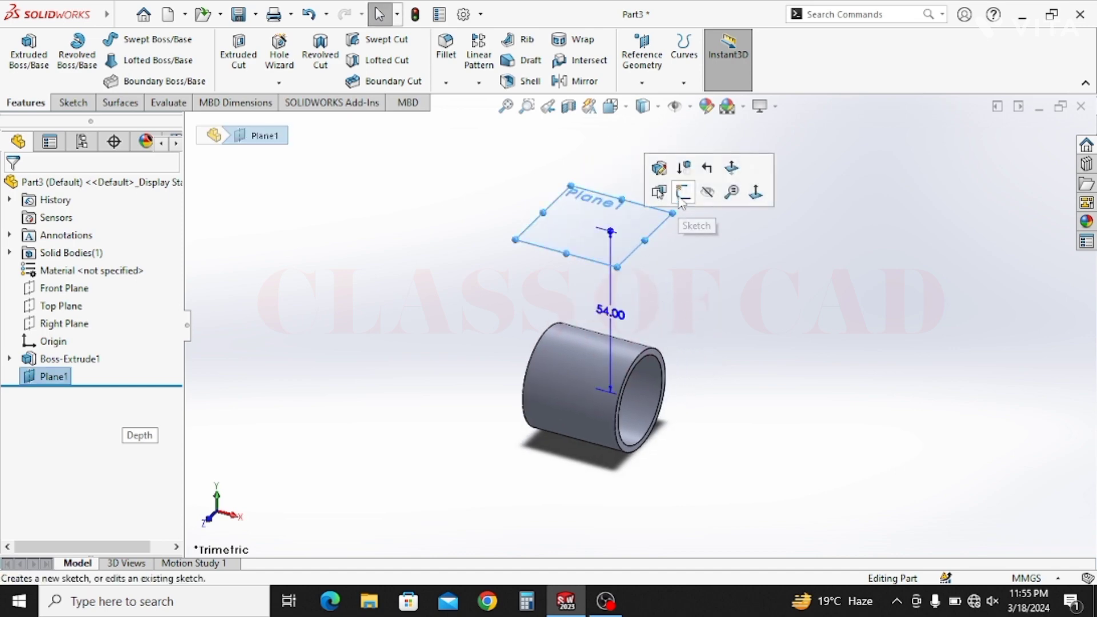
click(698, 165)
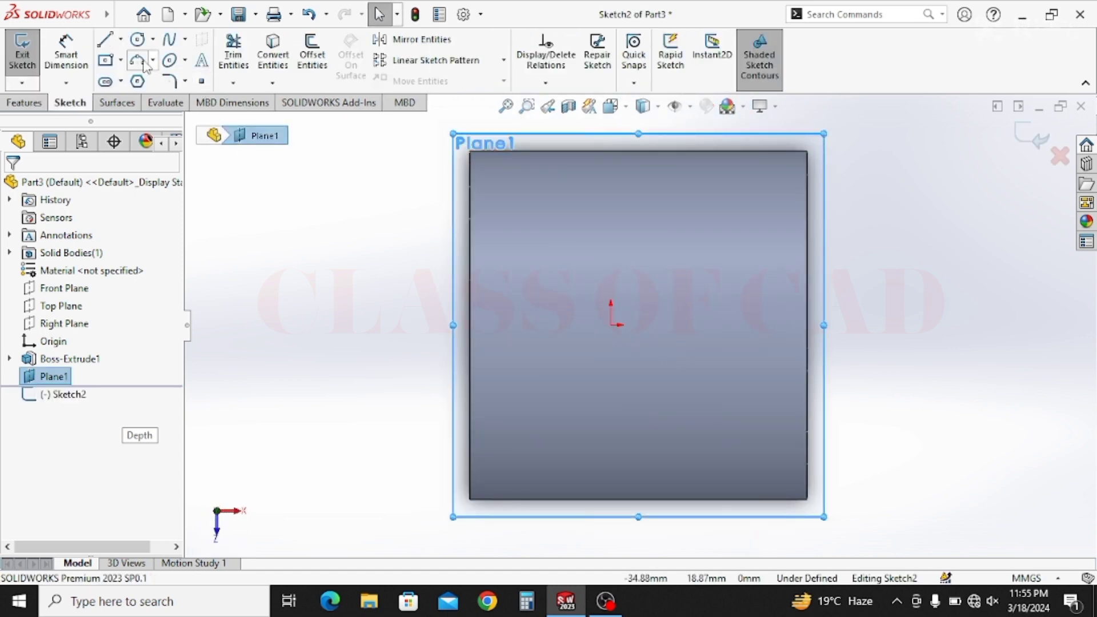
click(137, 41)
click(611, 325)
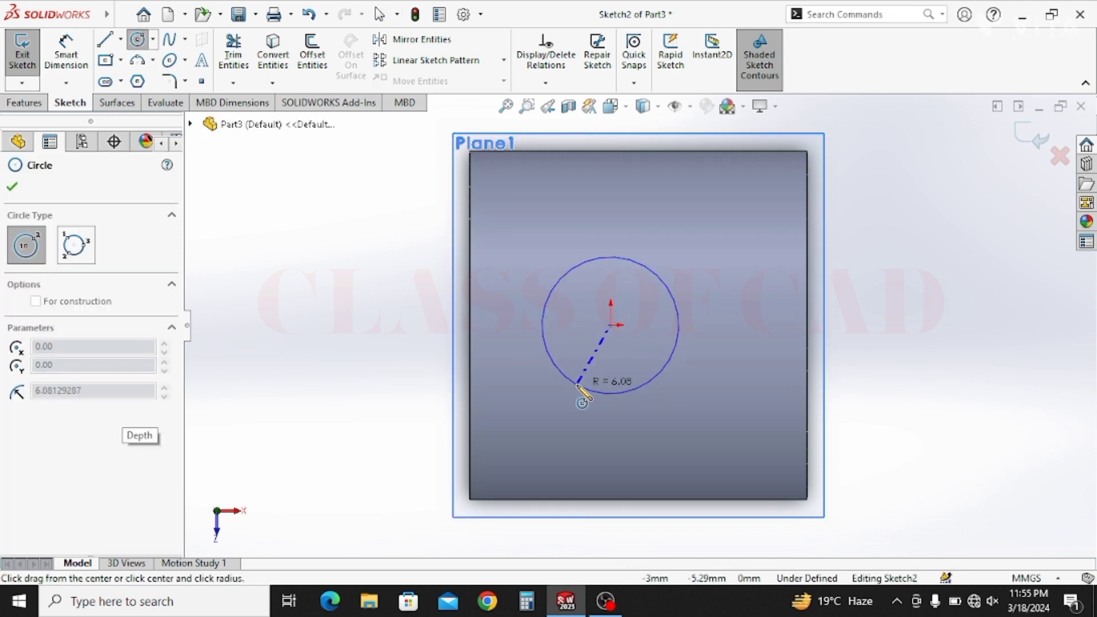
click(576, 385)
Dimension the new circle's diameter to 21 mm
click(73, 64)
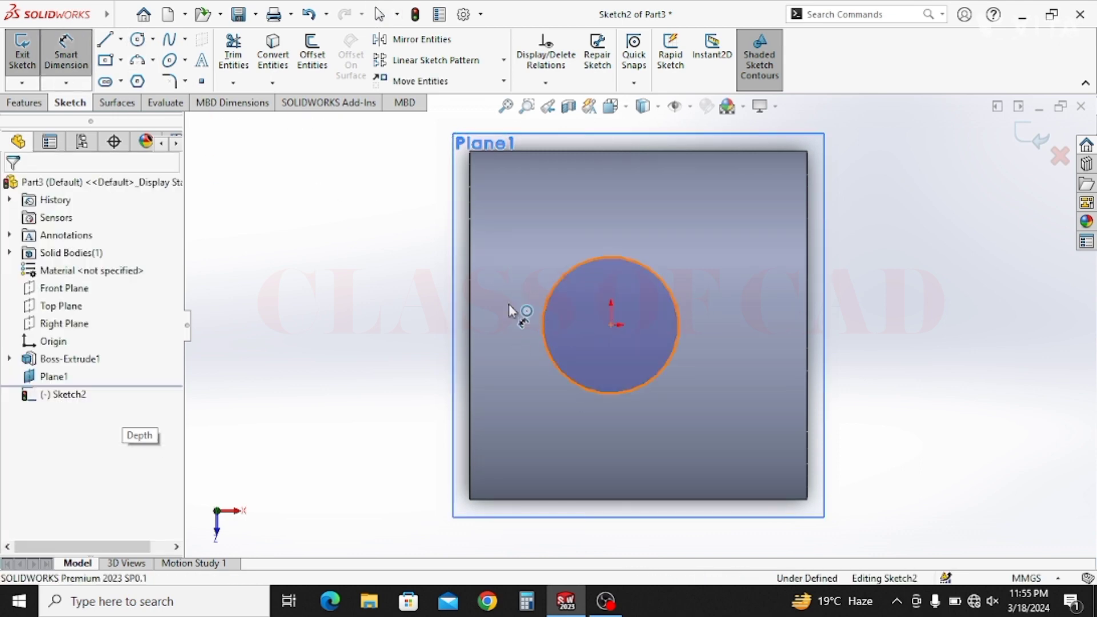
click(543, 318)
click(534, 369)
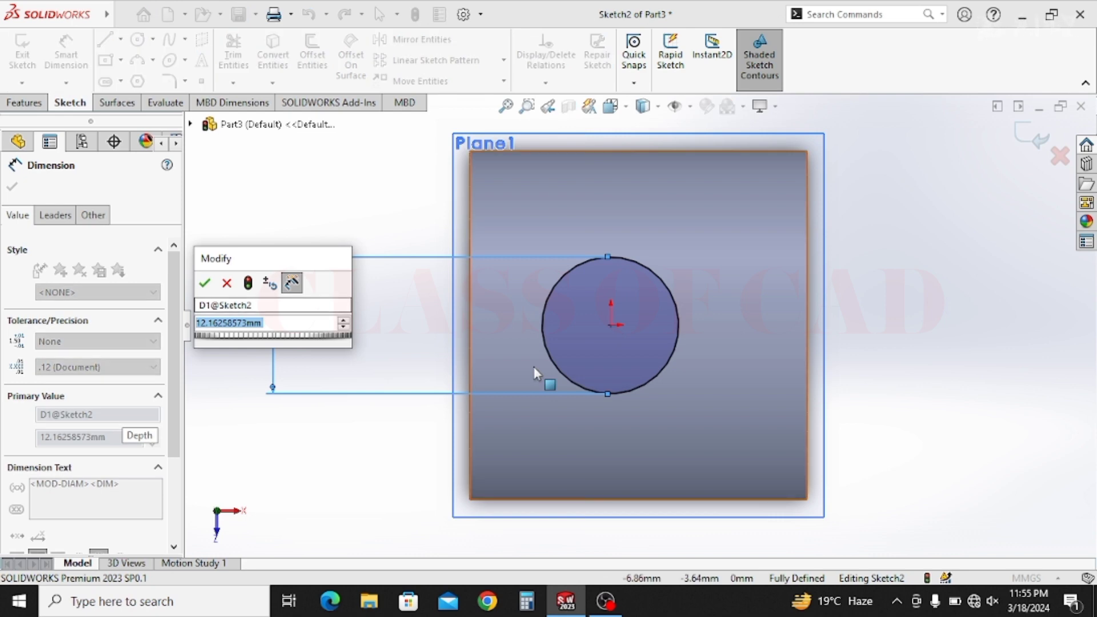
text(21)
key(Return)
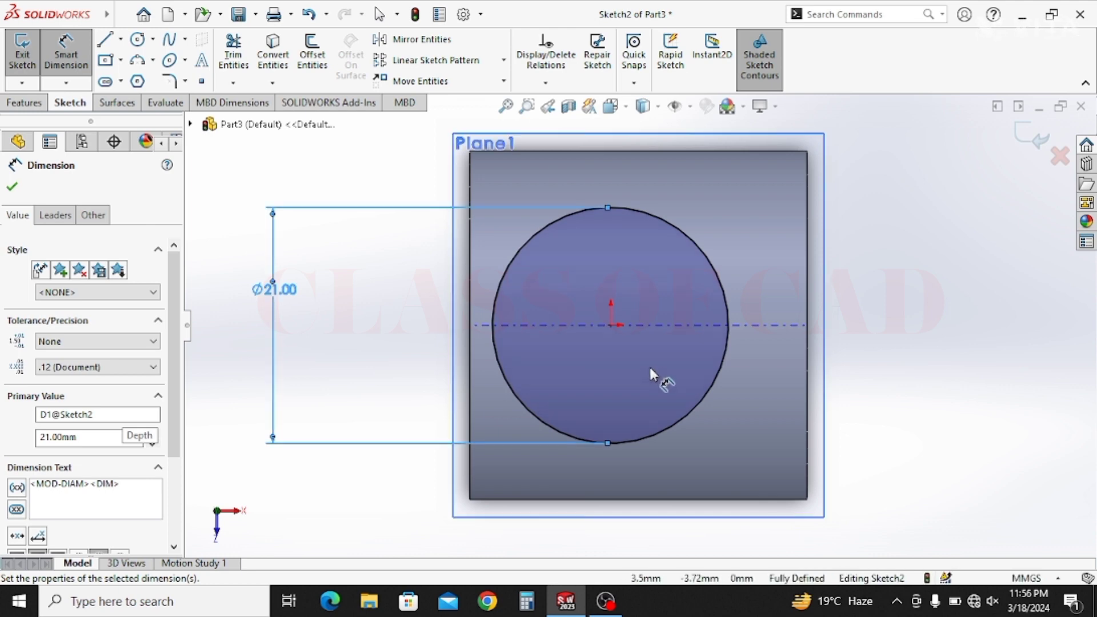
Sketch a center rectangle about 30 by 25 mm around the 21 mm circle, centred slightly off the origin along the cylinder axis
click(106, 59)
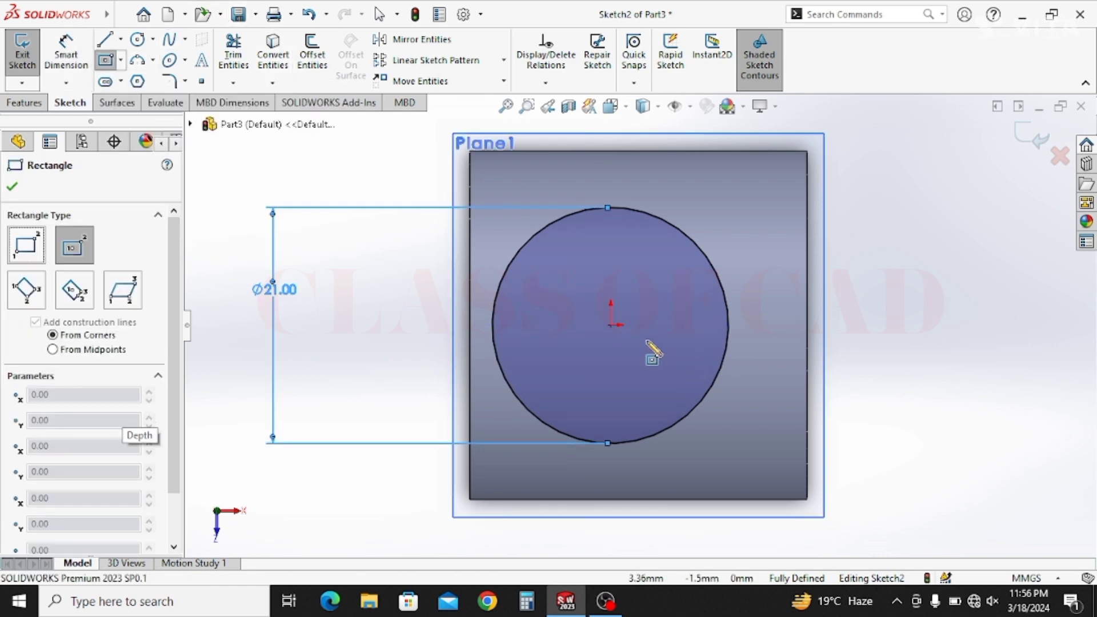
click(625, 325)
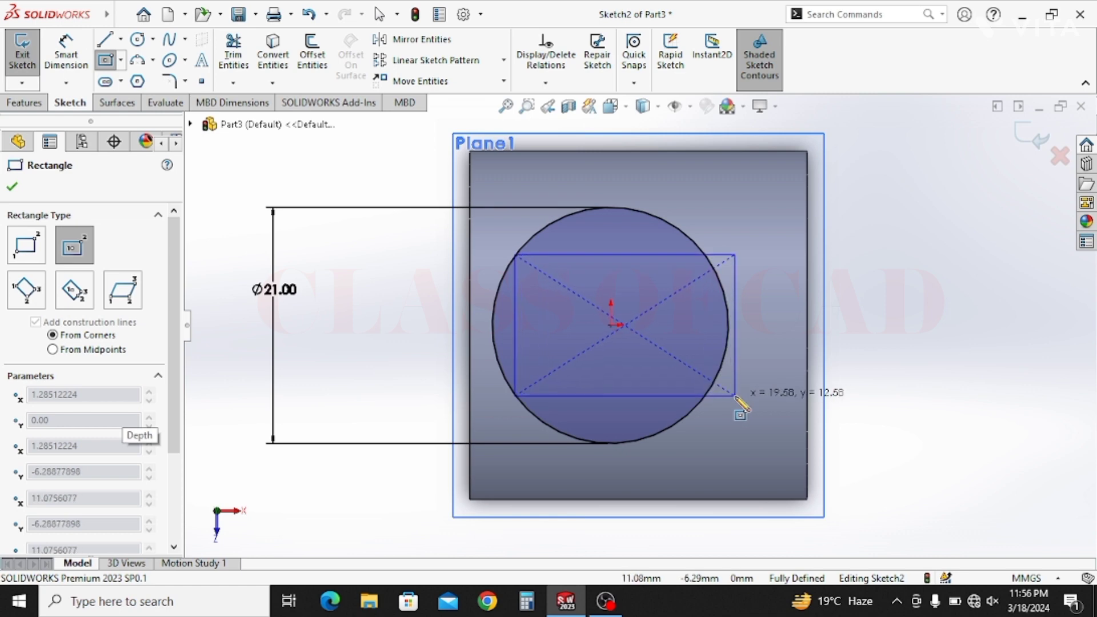
click(795, 466)
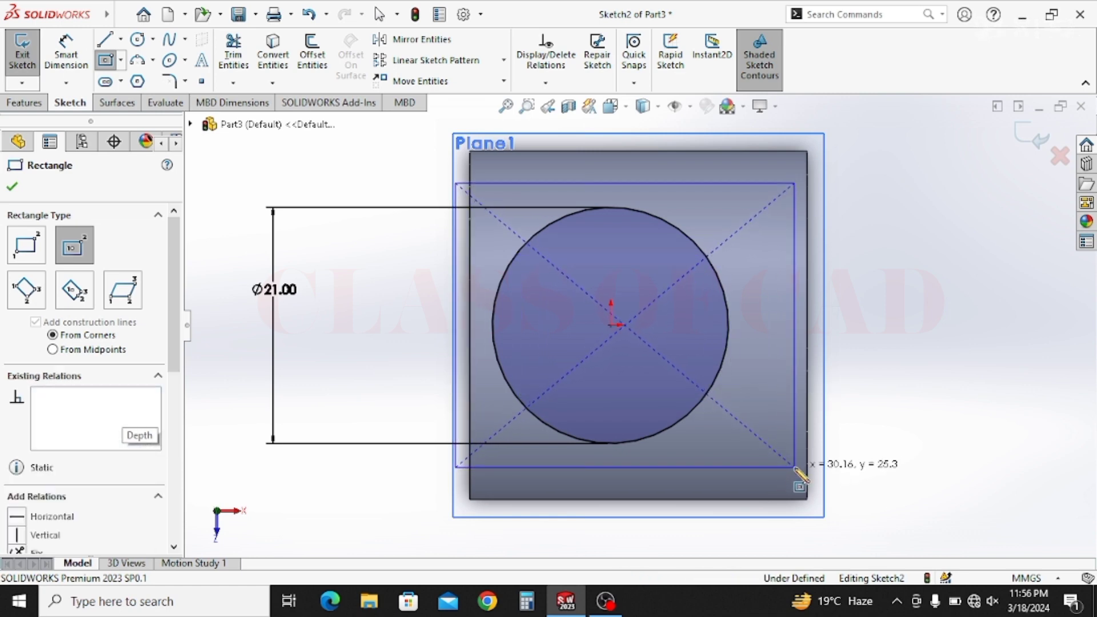
key(Escape)
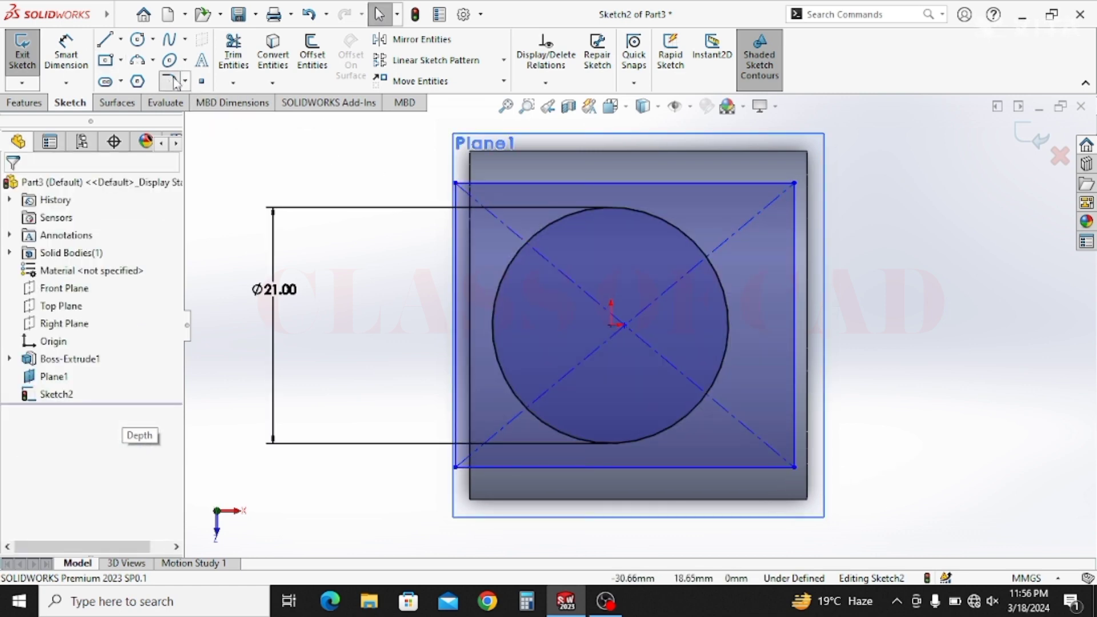
Fillet the rectangle's two left corners with a 10 mm radius
click(171, 81)
click(496, 184)
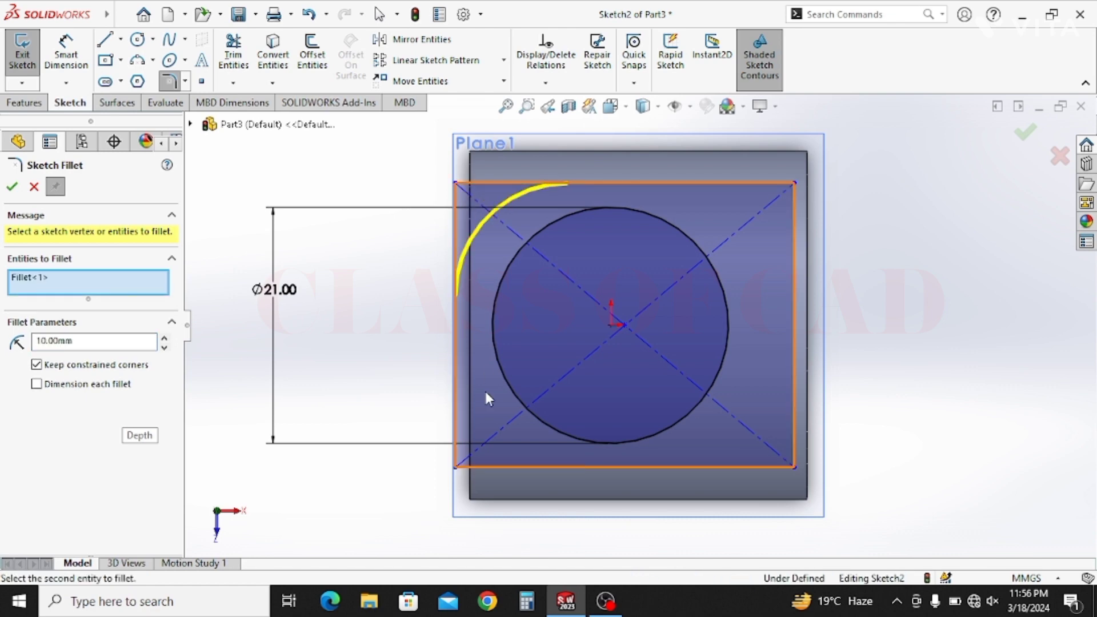
click(483, 468)
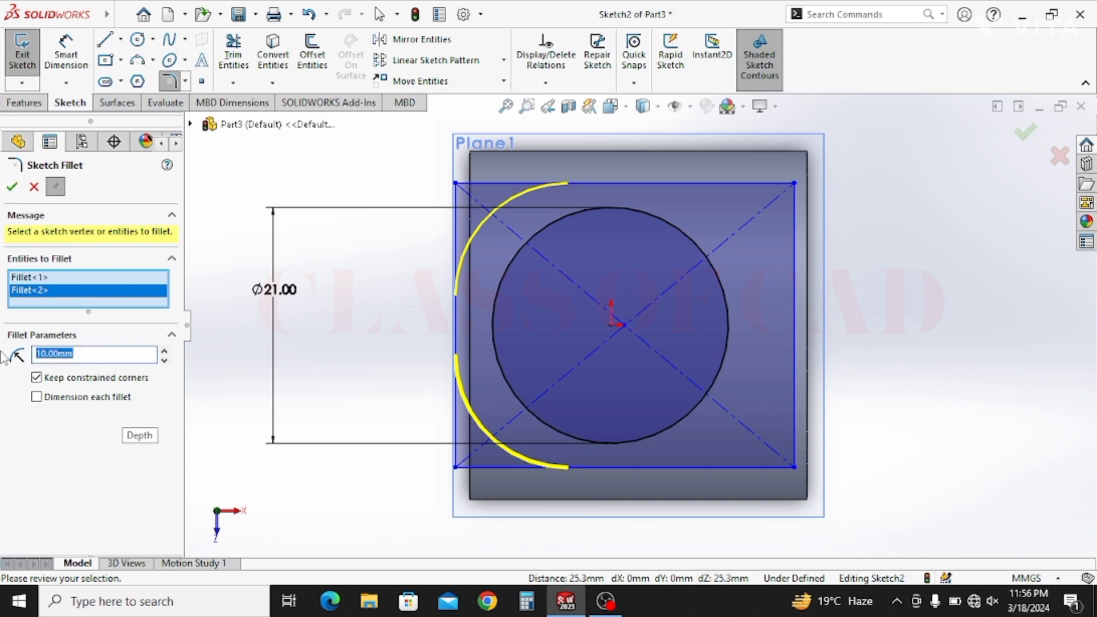
key(Return)
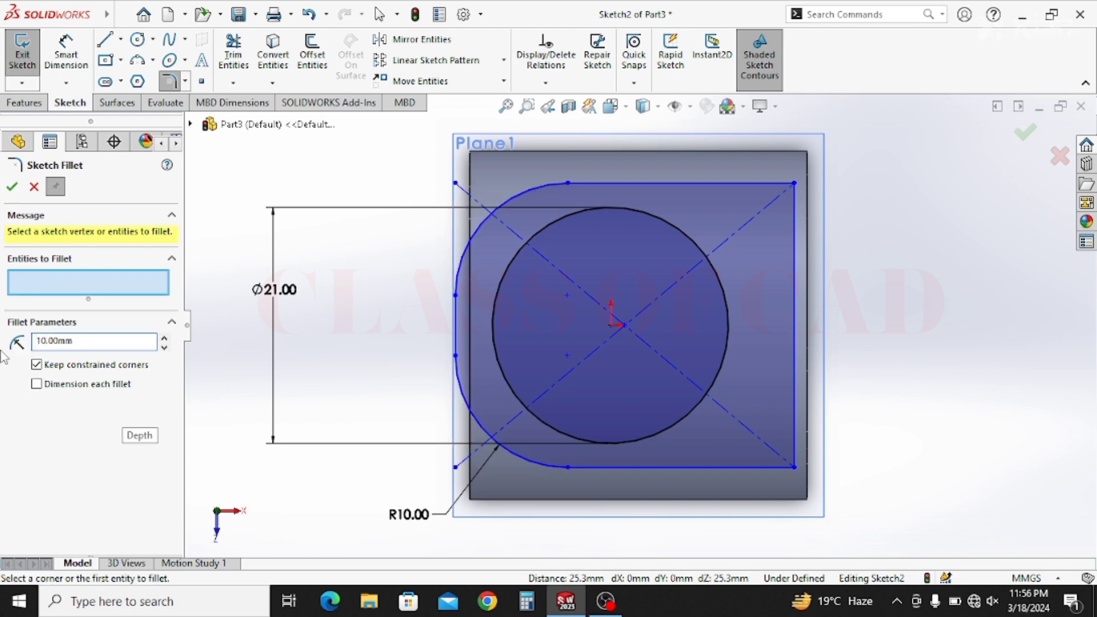
click(12, 186)
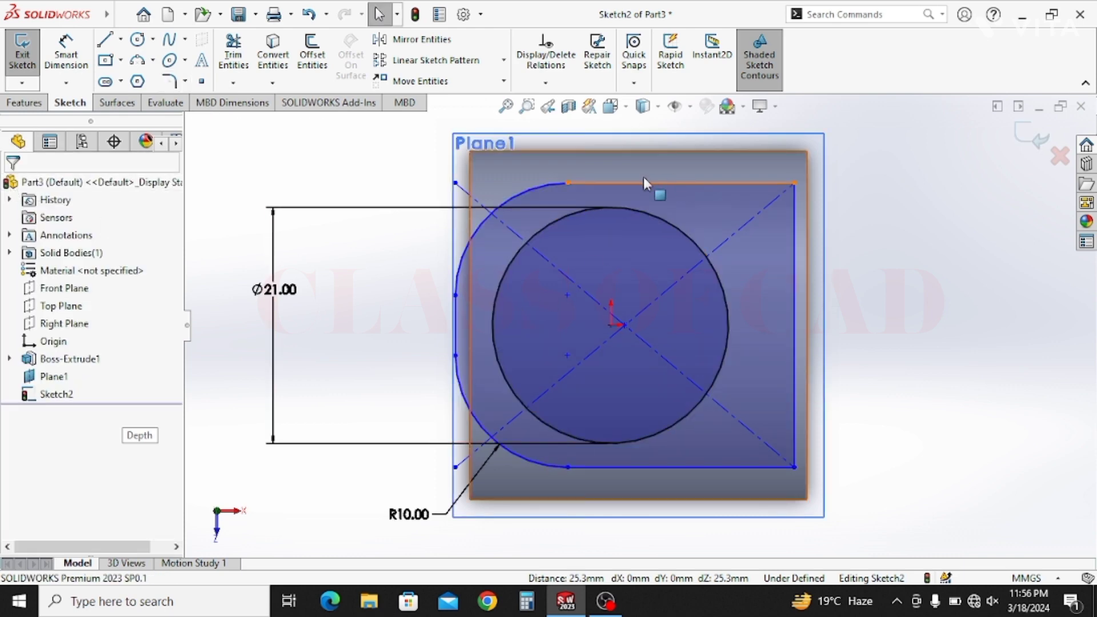
Fillet the rectangle's two right corners with a 12 mm radius
click(169, 81)
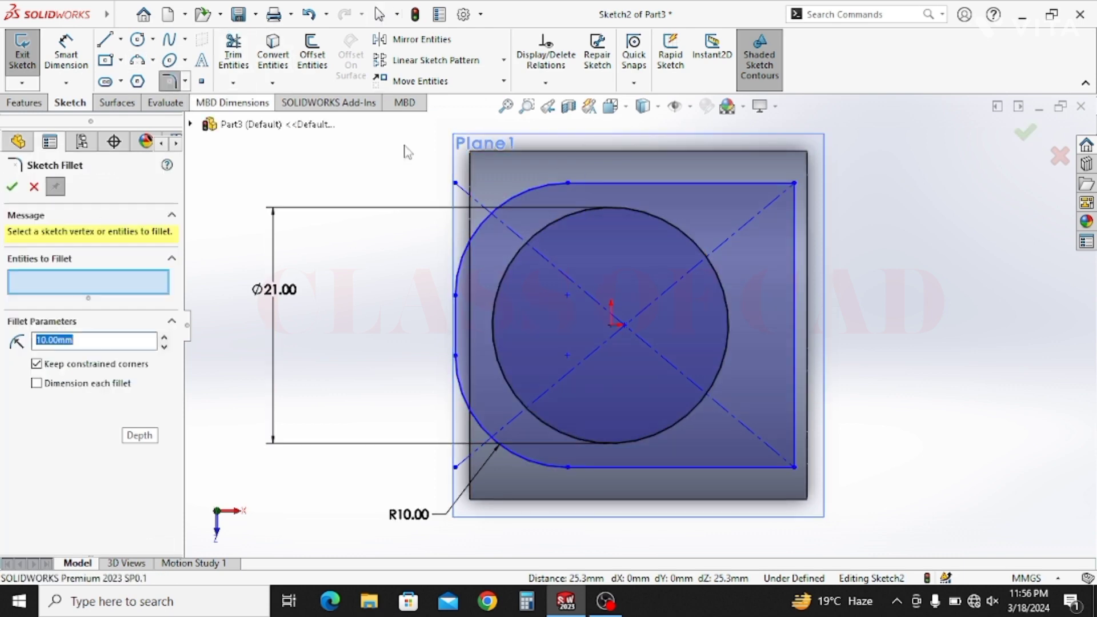
click(795, 183)
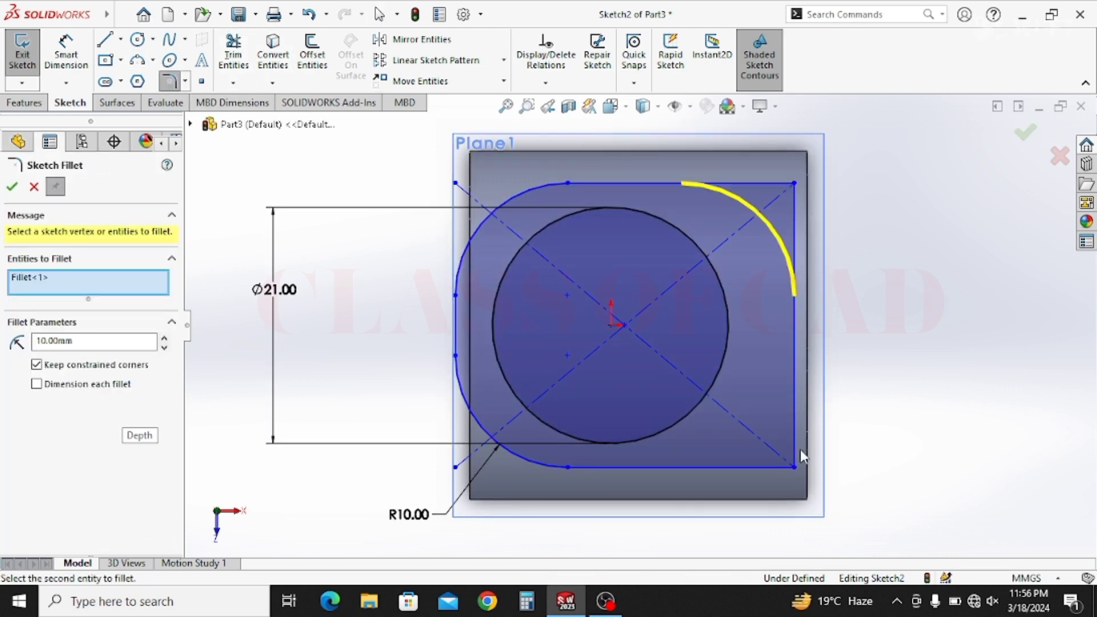
click(794, 467)
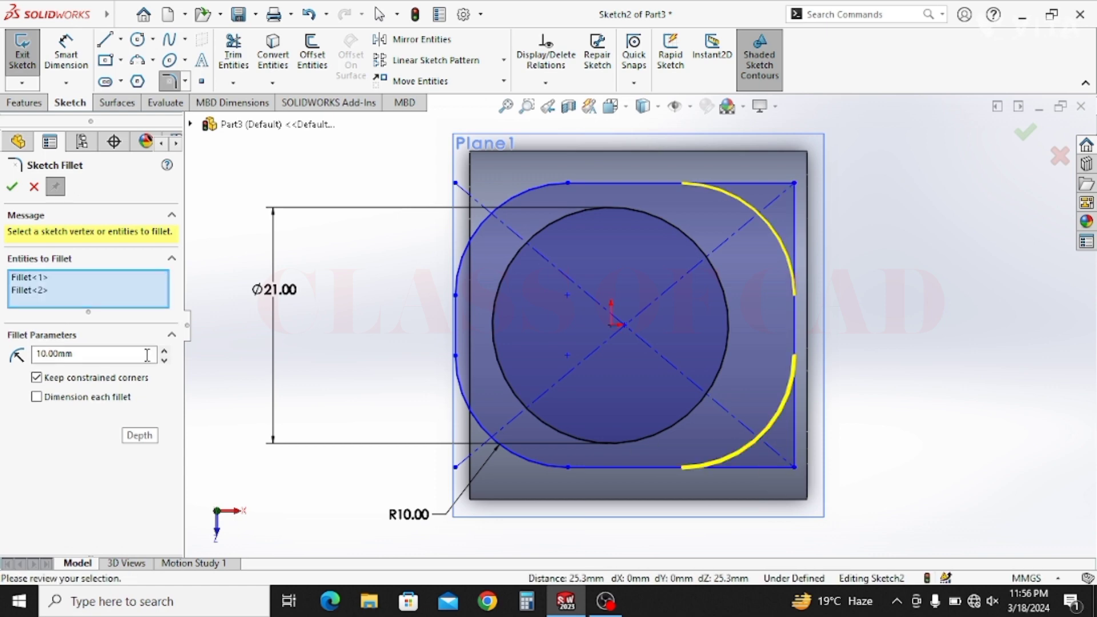
double_click(76, 354)
text(12)
key(Return)
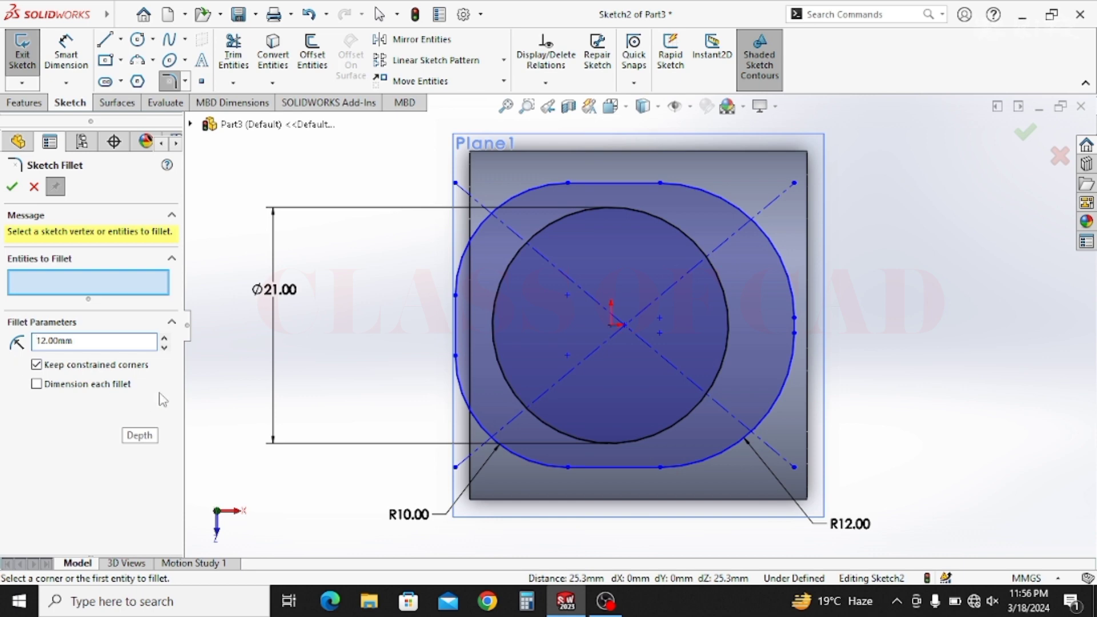
click(11, 187)
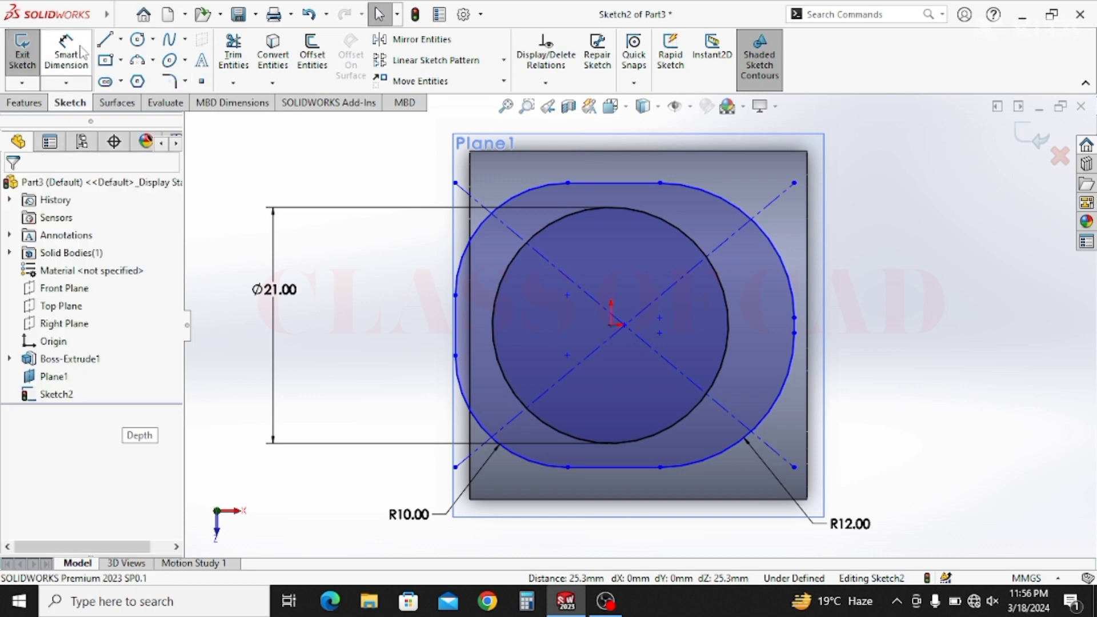
Dimension the distance from the rounded rectangle's upper edge to the origin as 15.4 mm
click(66, 54)
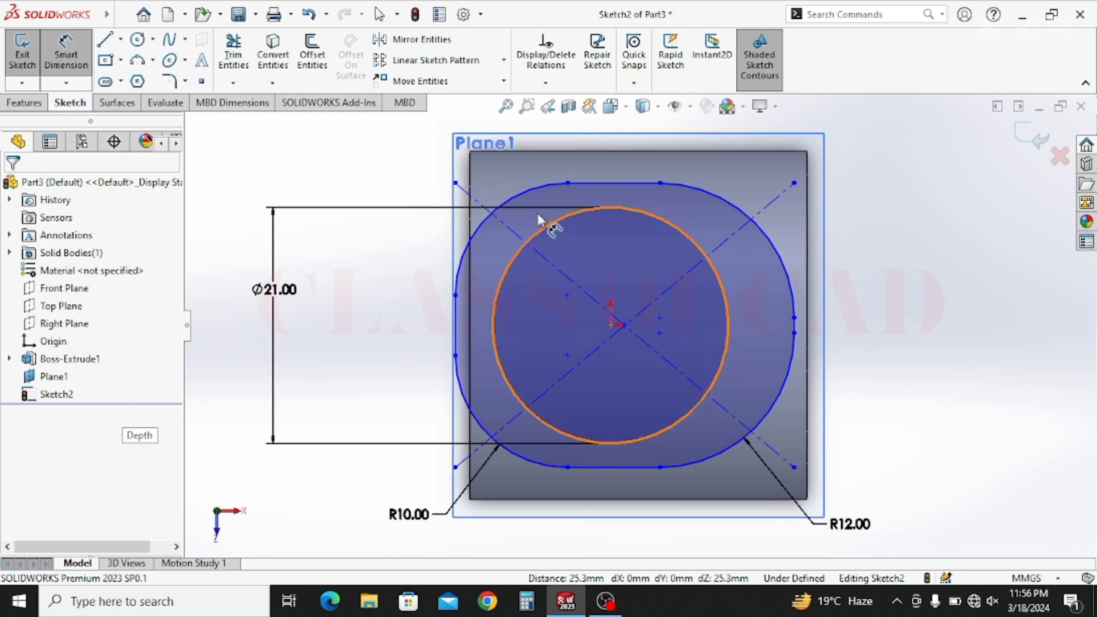
click(589, 183)
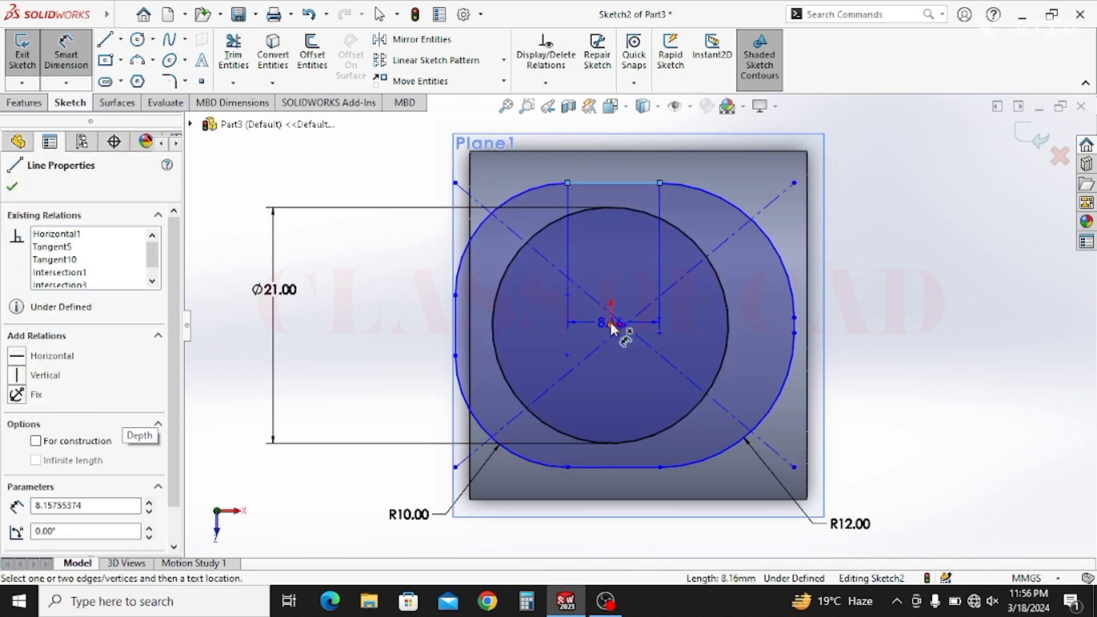
click(610, 323)
click(387, 274)
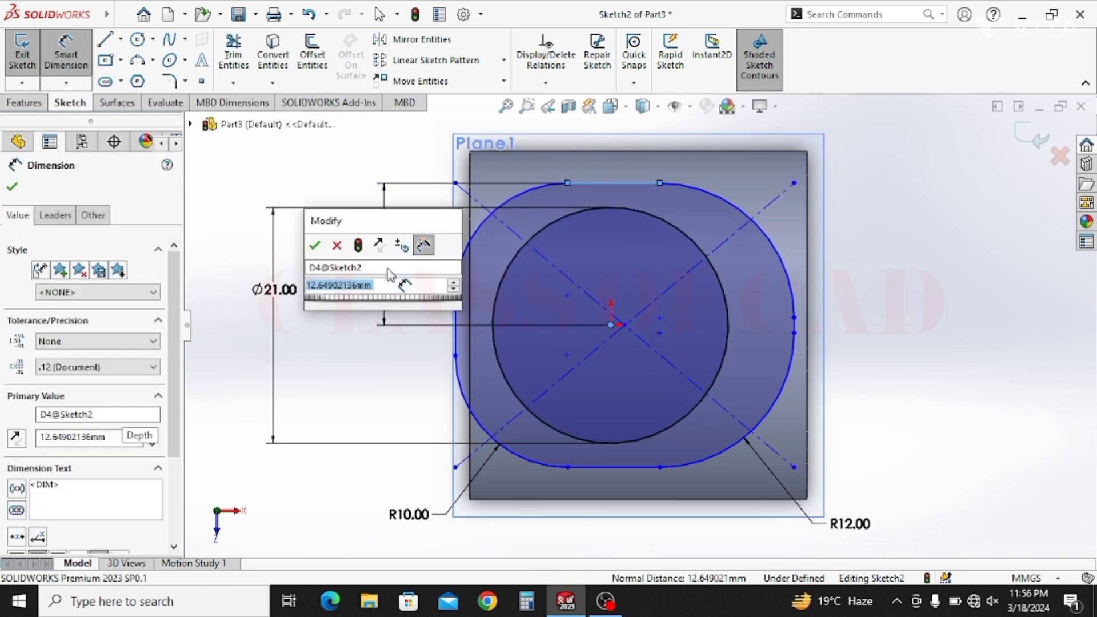
text(15.4)
key(Return)
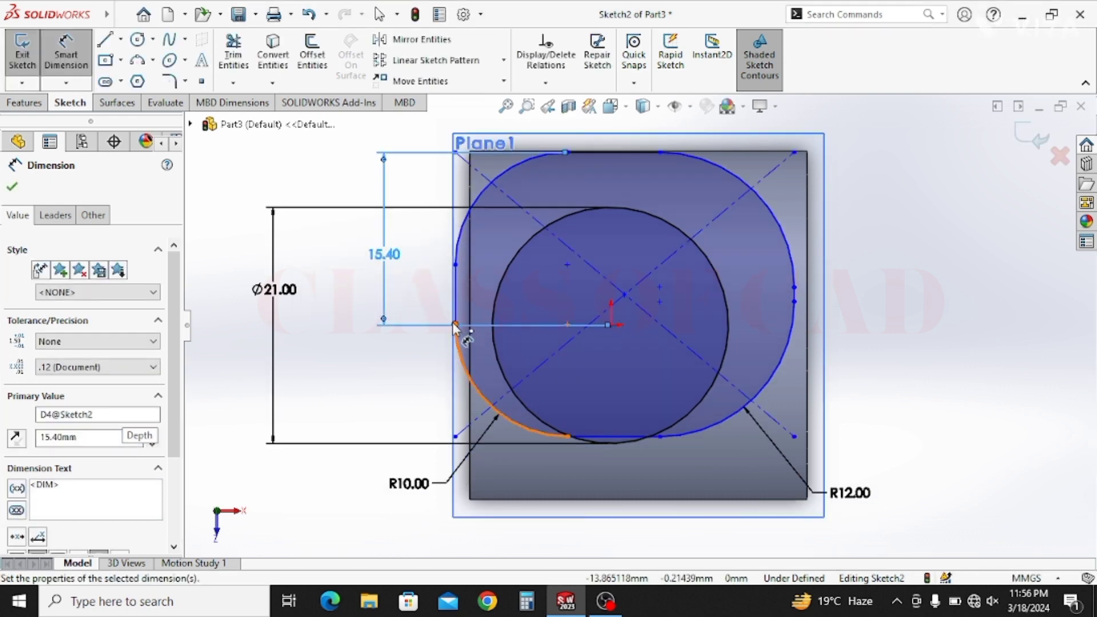
Dimension the distance from the rounded rectangle's left edge to the origin as 17.5 mm
click(607, 316)
click(611, 325)
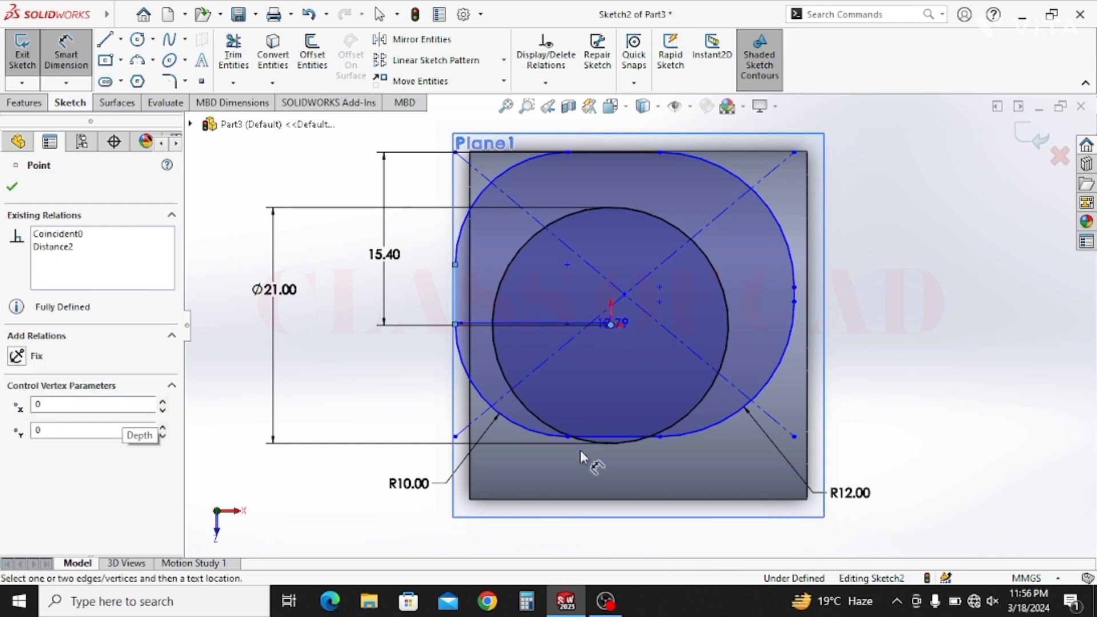
click(546, 540)
text(11.5)
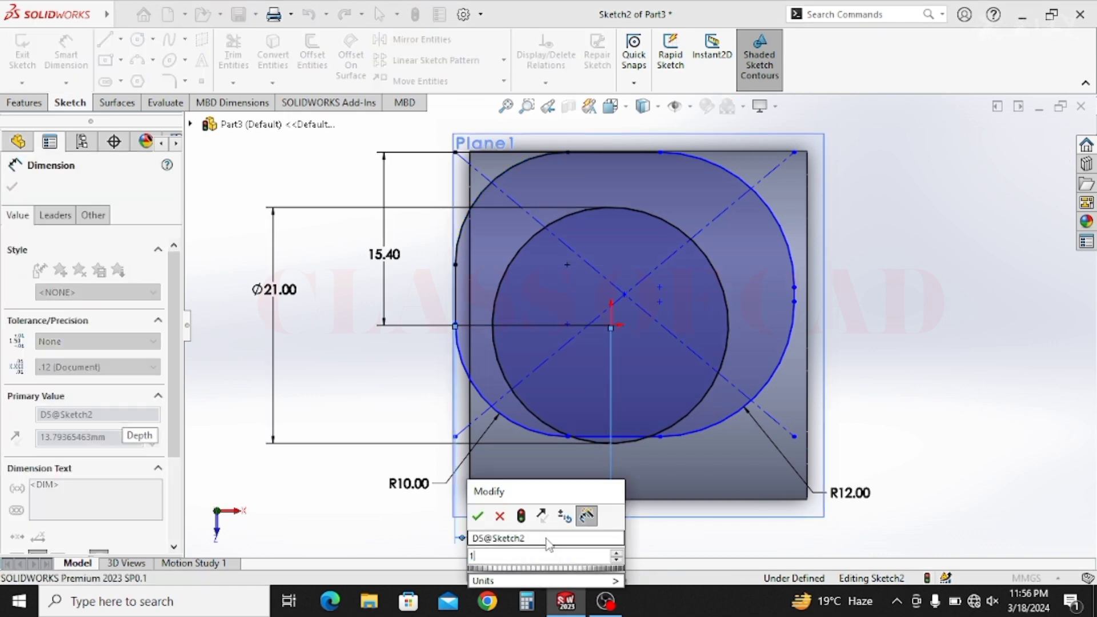
key(Return)
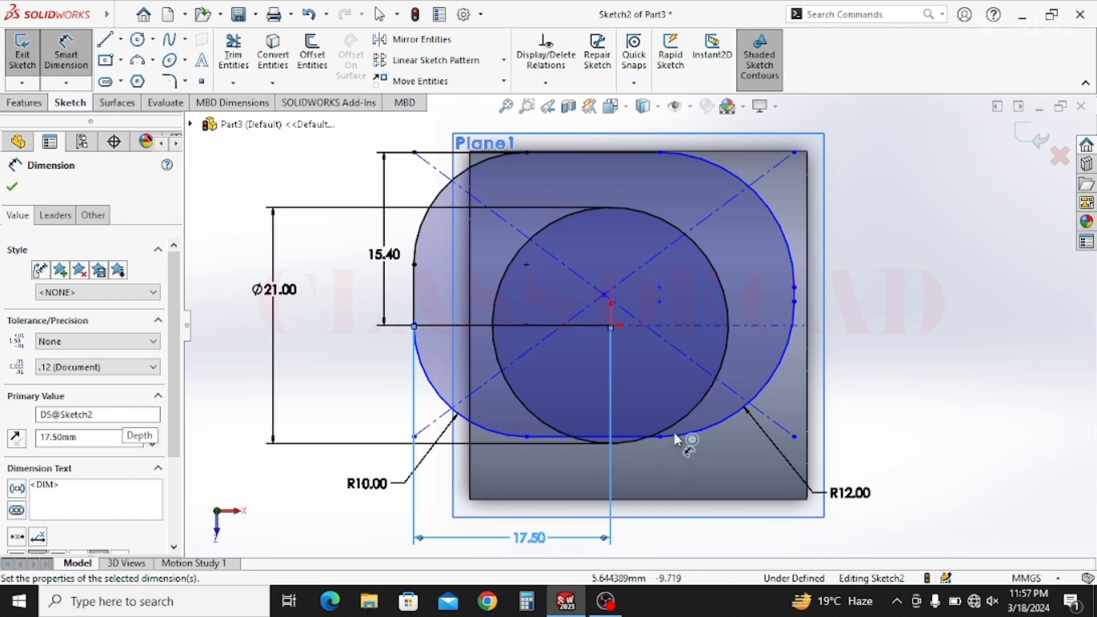
click(611, 325)
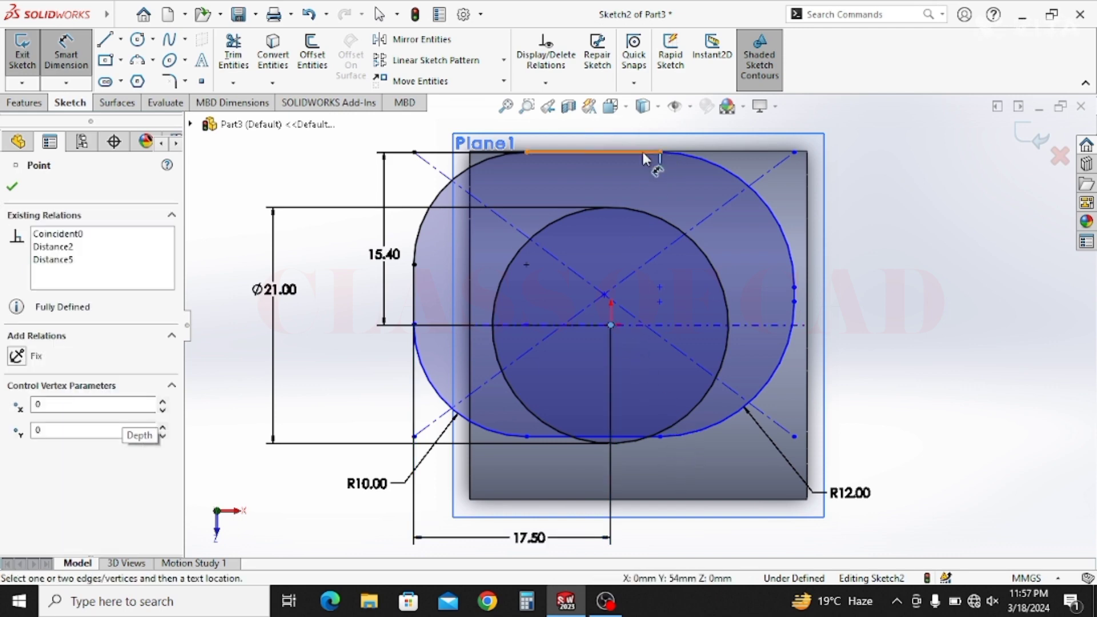
click(651, 152)
click(891, 234)
key(Escape)
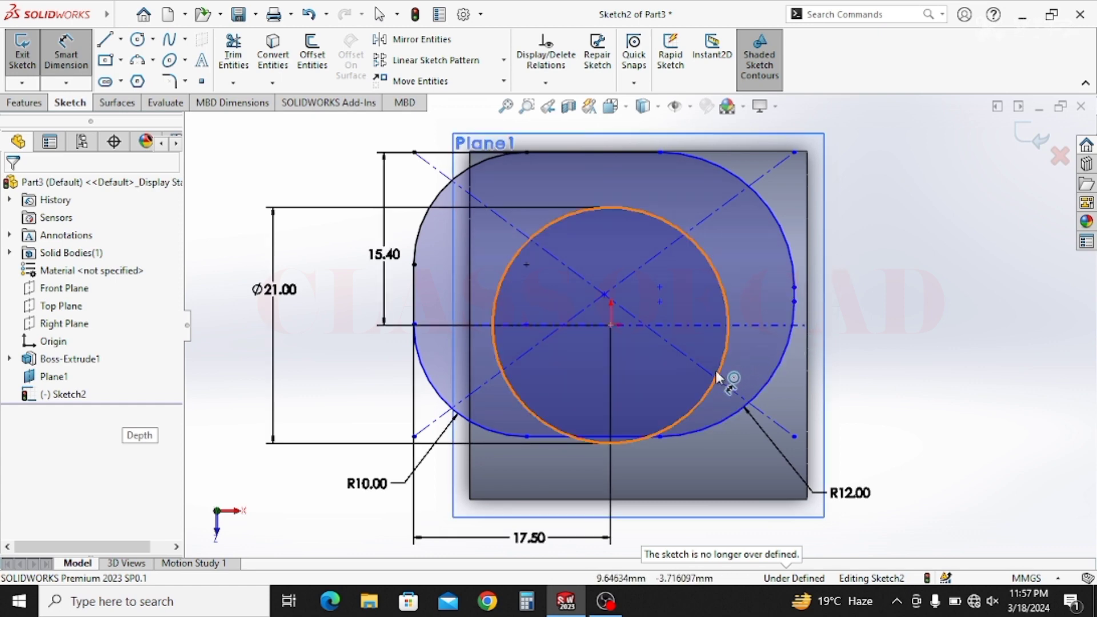
Dimension the rounded rectangle's overall width between its left and right edges as 35 mm
click(415, 306)
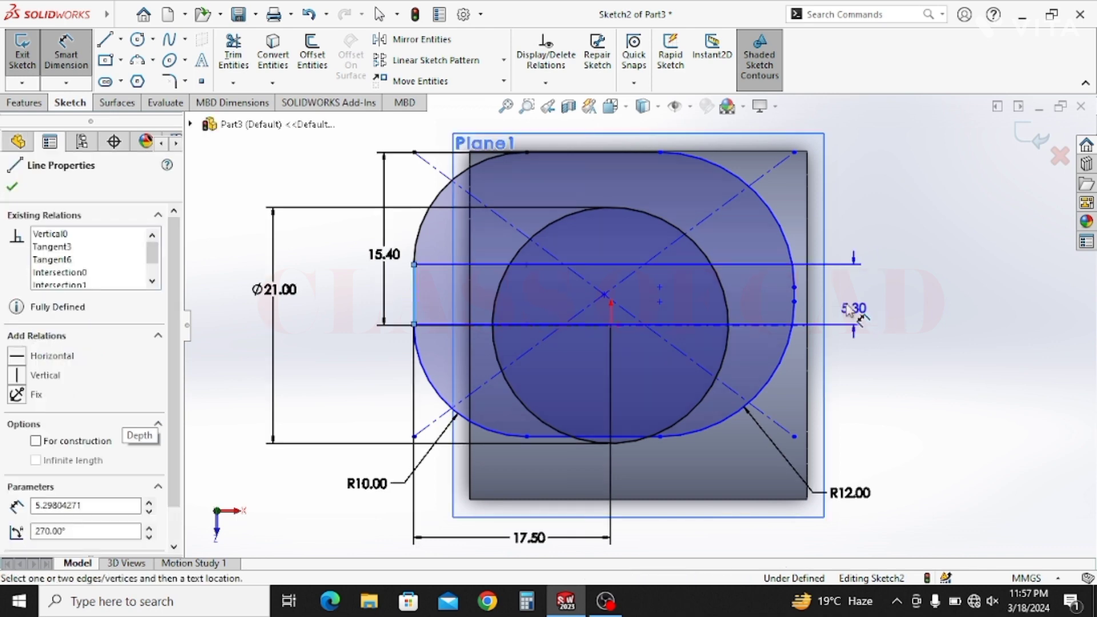
click(796, 295)
scroll(668, 460, up, 3)
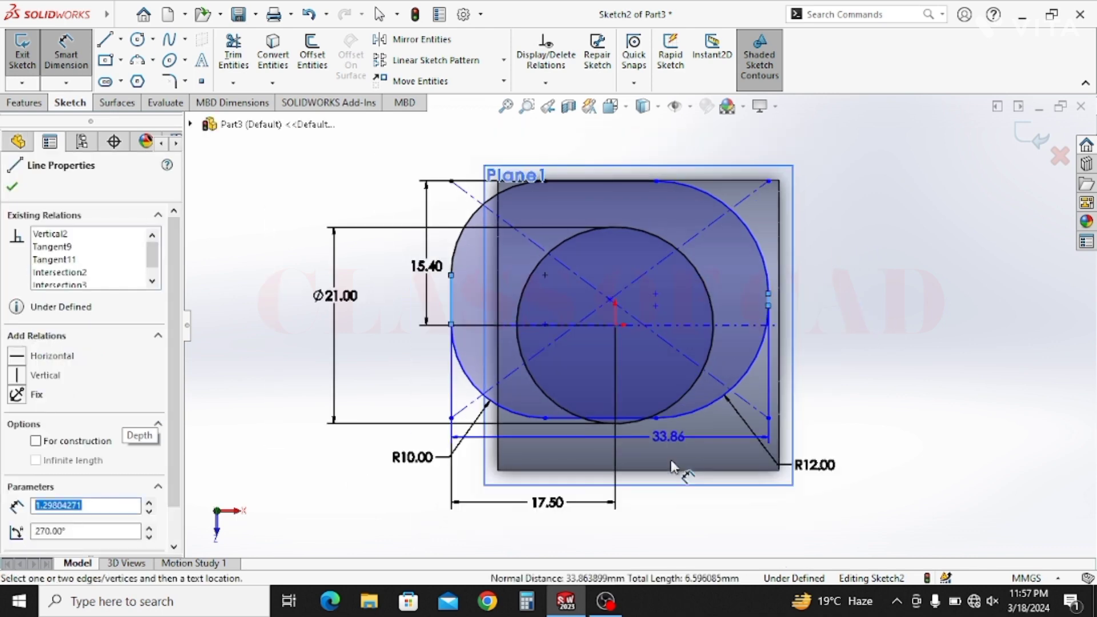
click(654, 523)
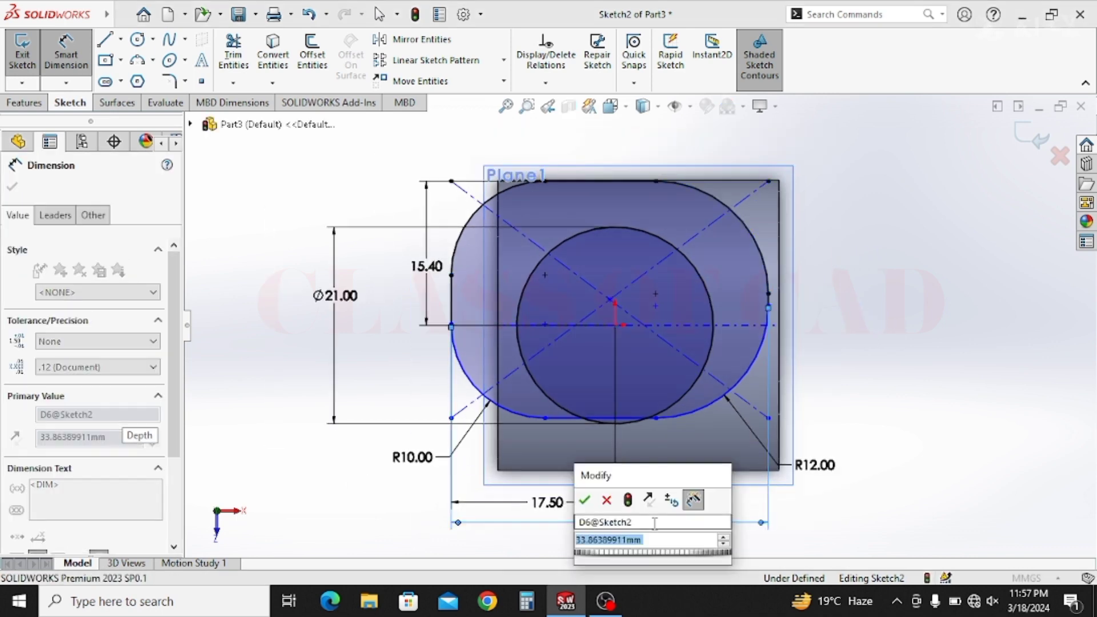
text(355)
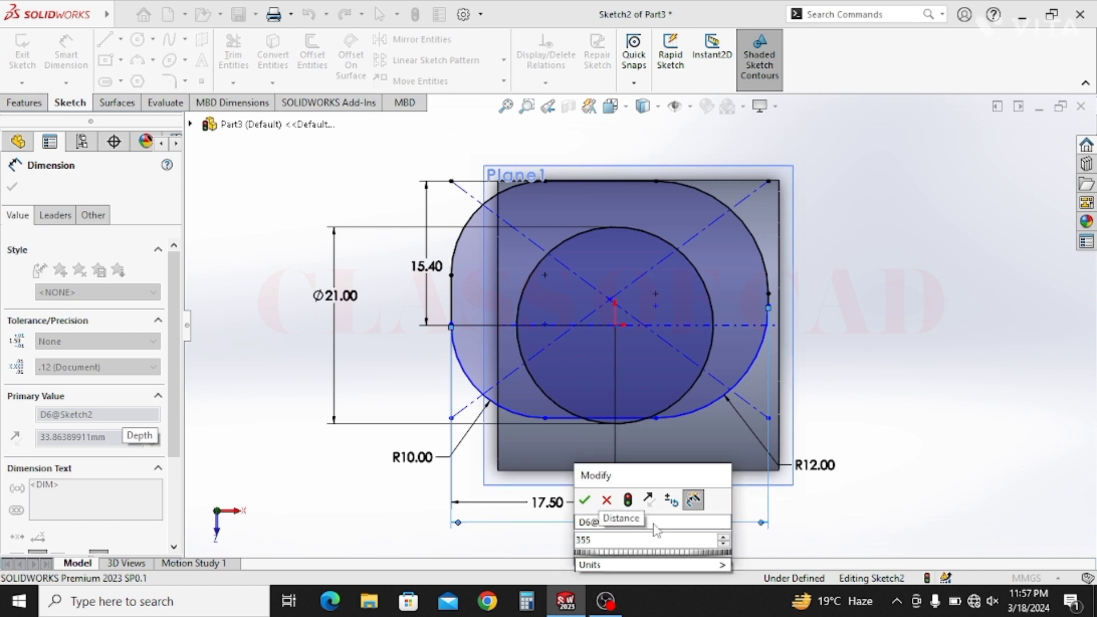
key(BackSpace)
key(Return)
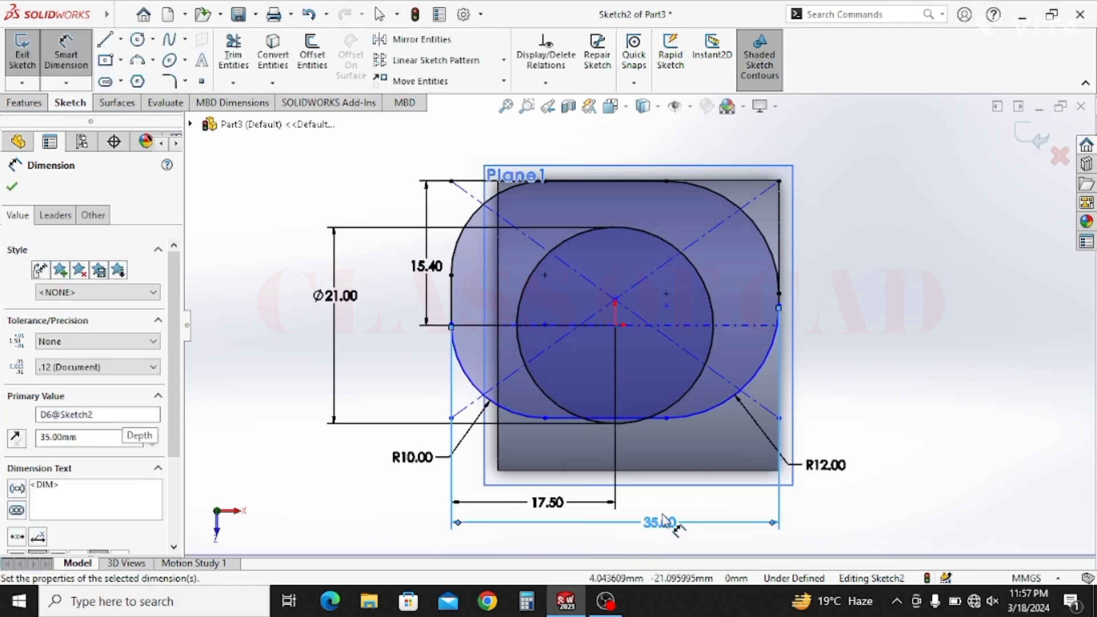
ctrl+middle_drag(693, 440, 681, 415)
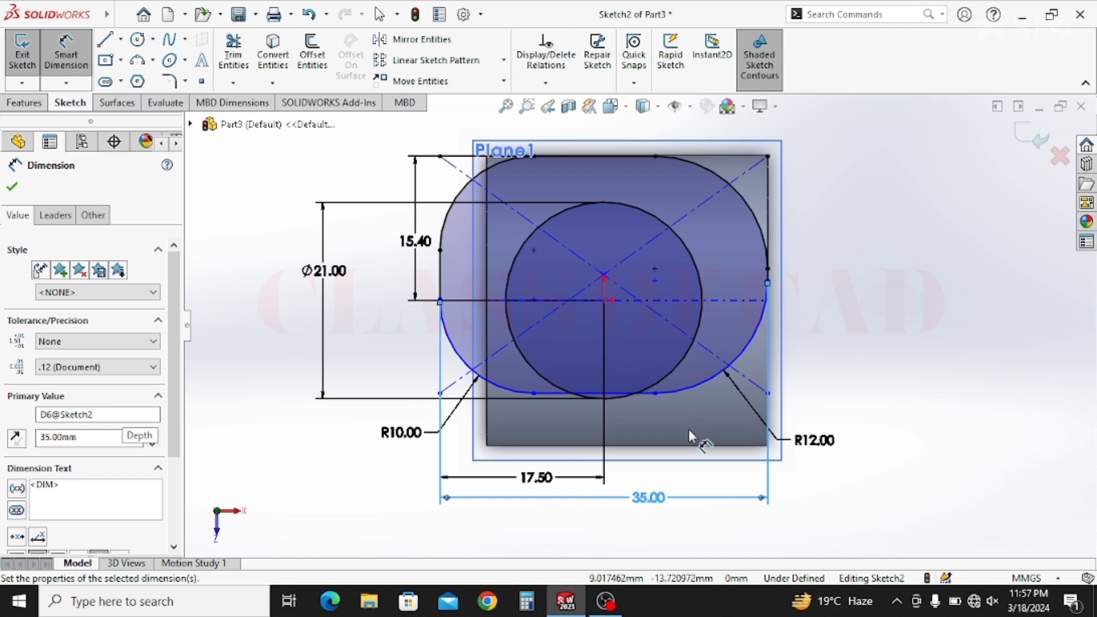
key(Escape)
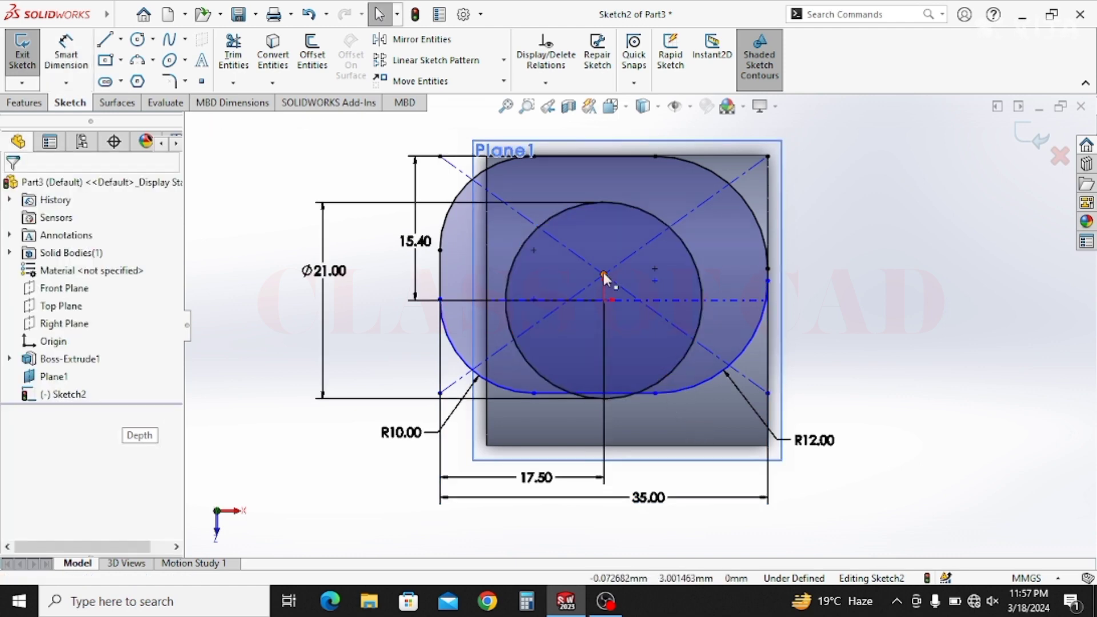
Try to move the rounded rectangle's centre point onto the origin and undo the move
click(604, 275)
drag(605, 279, 625, 310)
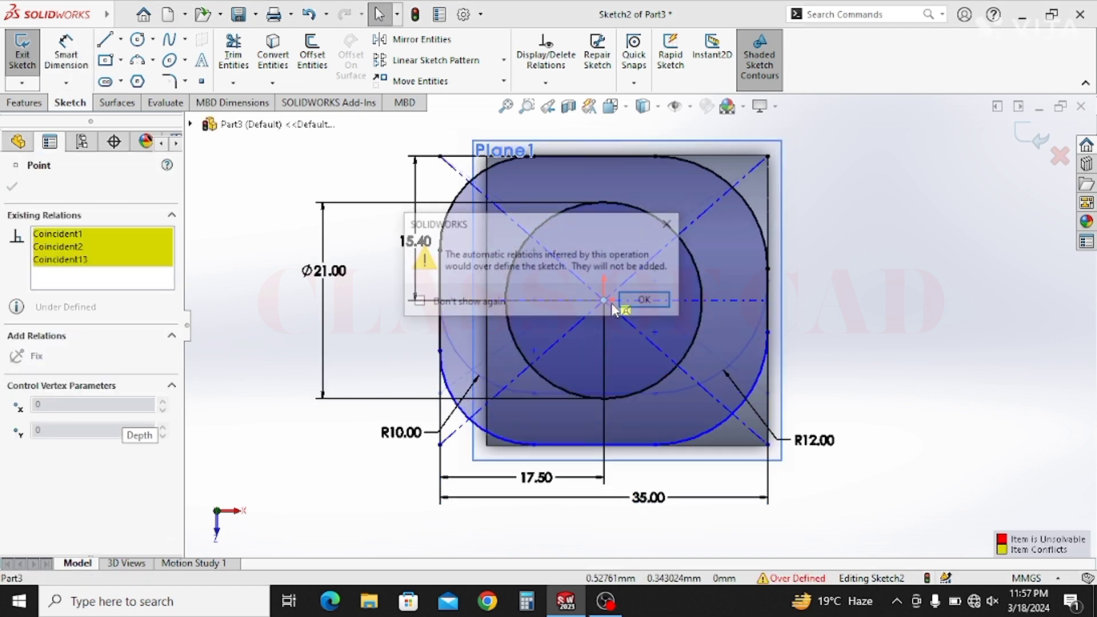
click(634, 308)
key(ctrl+z)
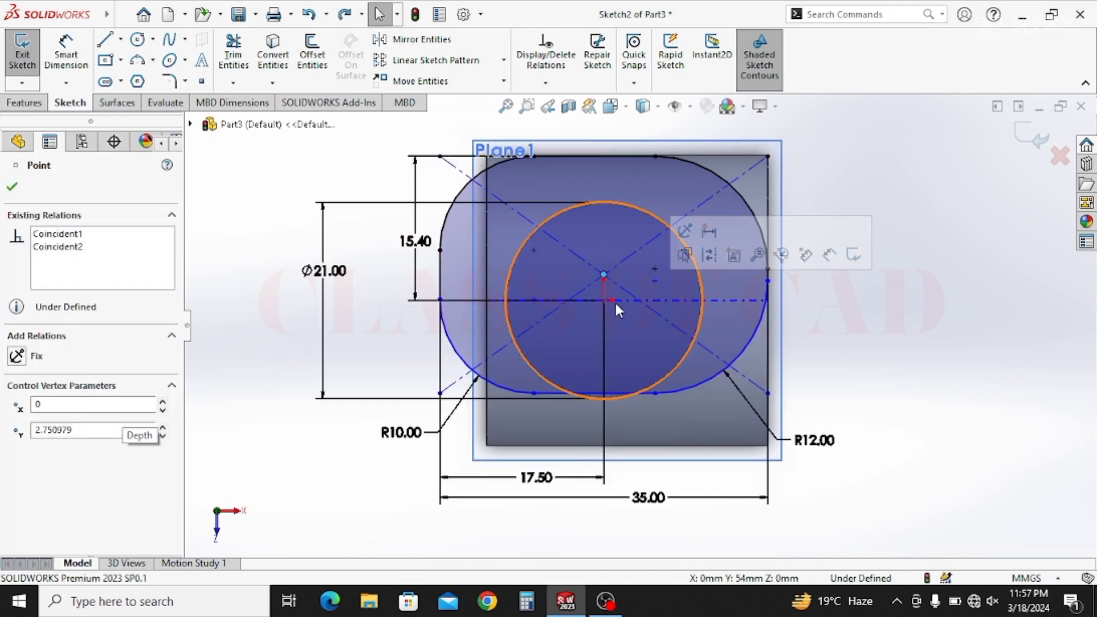
key(Escape)
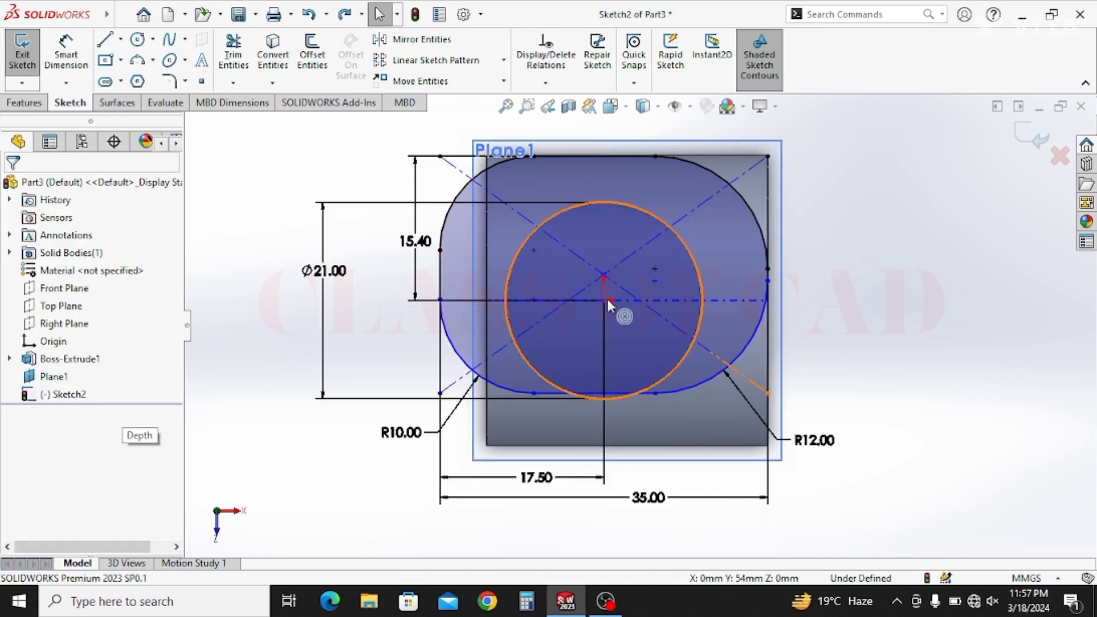
Try to add a coincident relation between the rounded rectangle's centre point and the origin, and undo the relation
click(604, 279)
ctrl+click(603, 299)
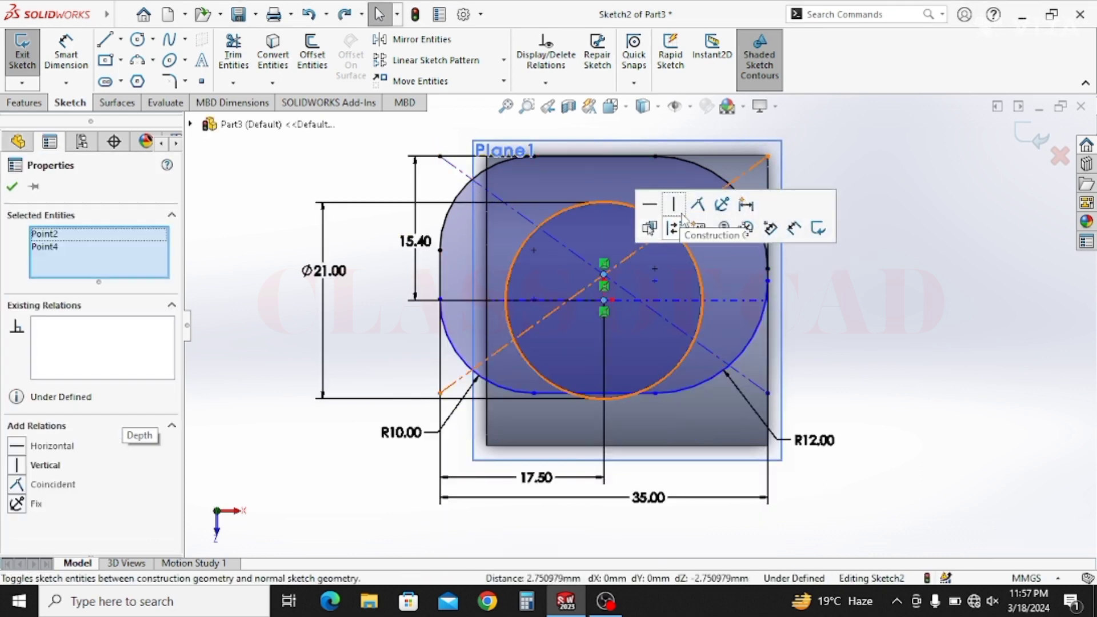
click(698, 205)
key(ctrl+z)
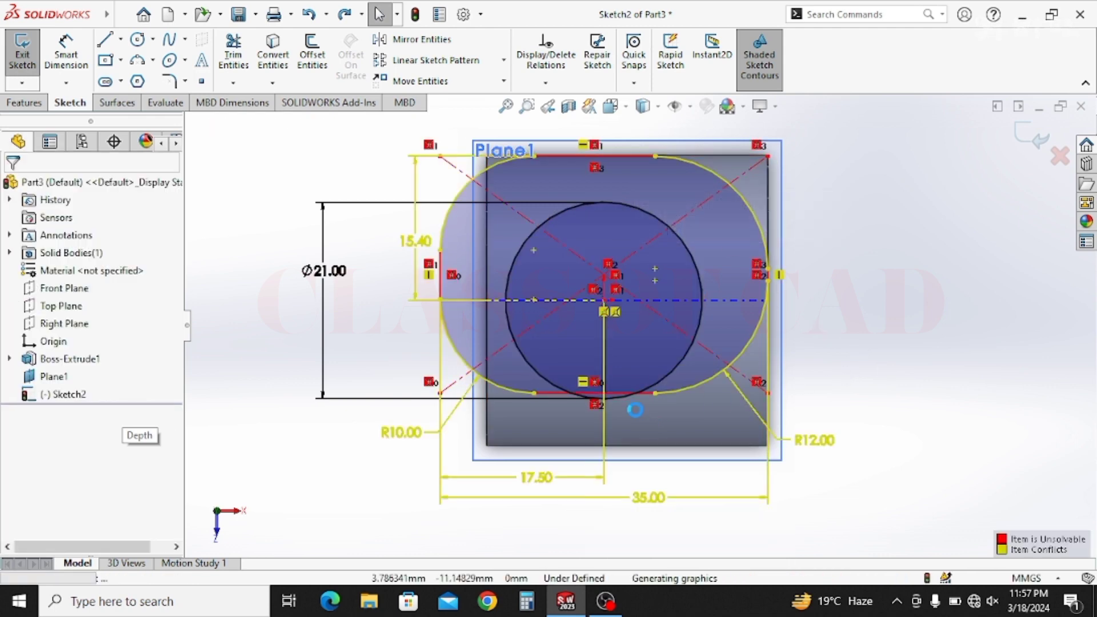
key(Escape)
click(66, 54)
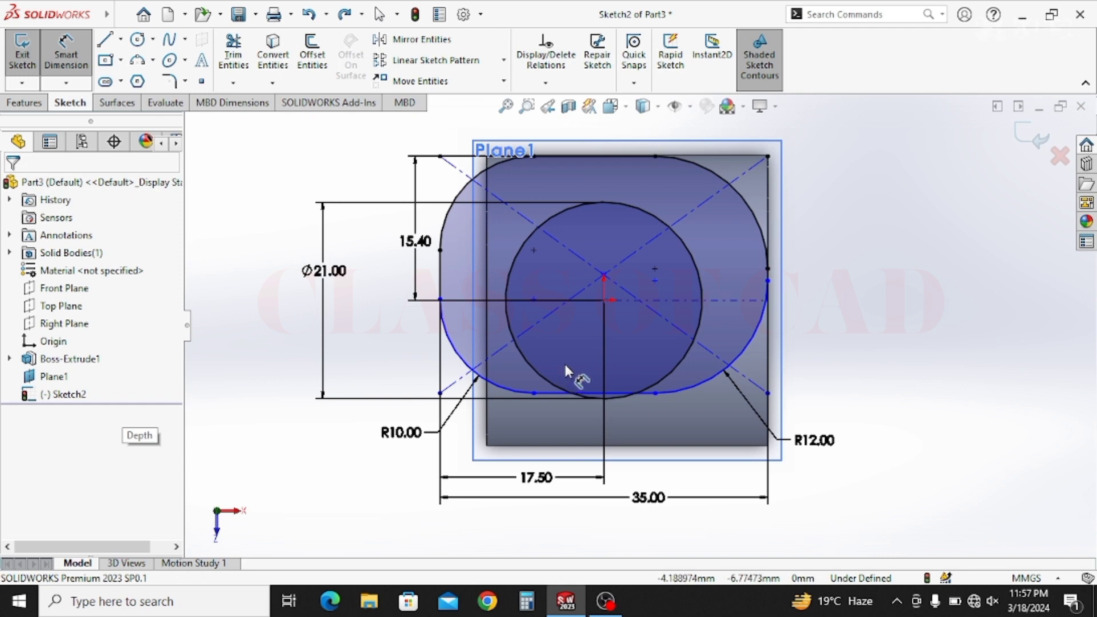
key(Escape)
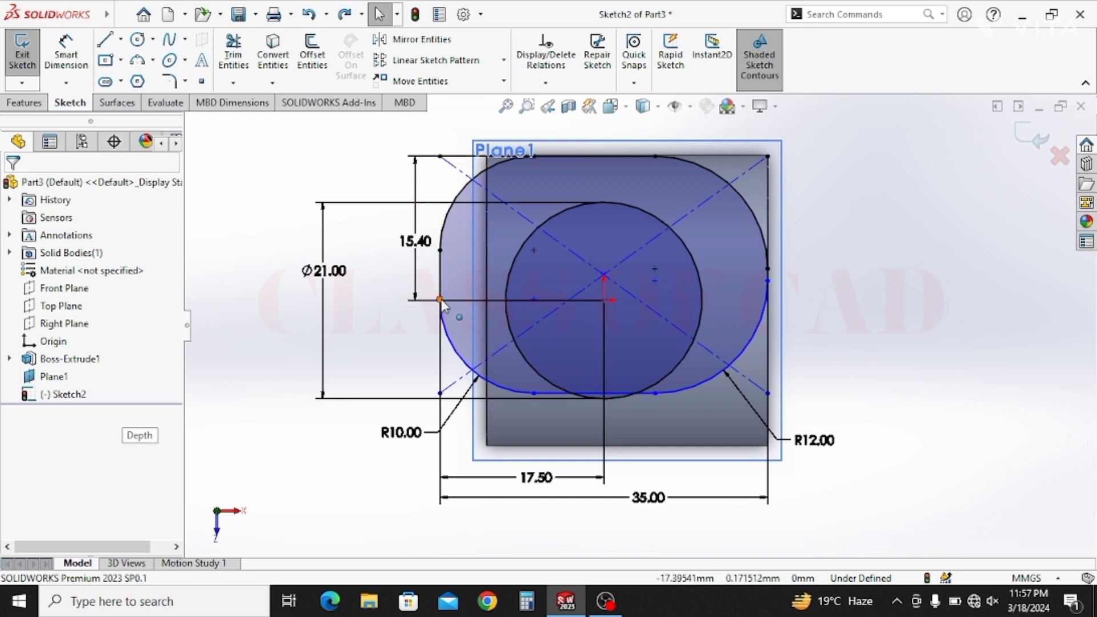
Stretch the rounded rectangle downward until the left edge's lower endpoint lies about 6.9 mm below the origin
drag(440, 299, 451, 359)
mouse_move(450, 361)
mouse_down()
mouse_move(453, 377)
mouse_move(451, 367)
mouse_up()
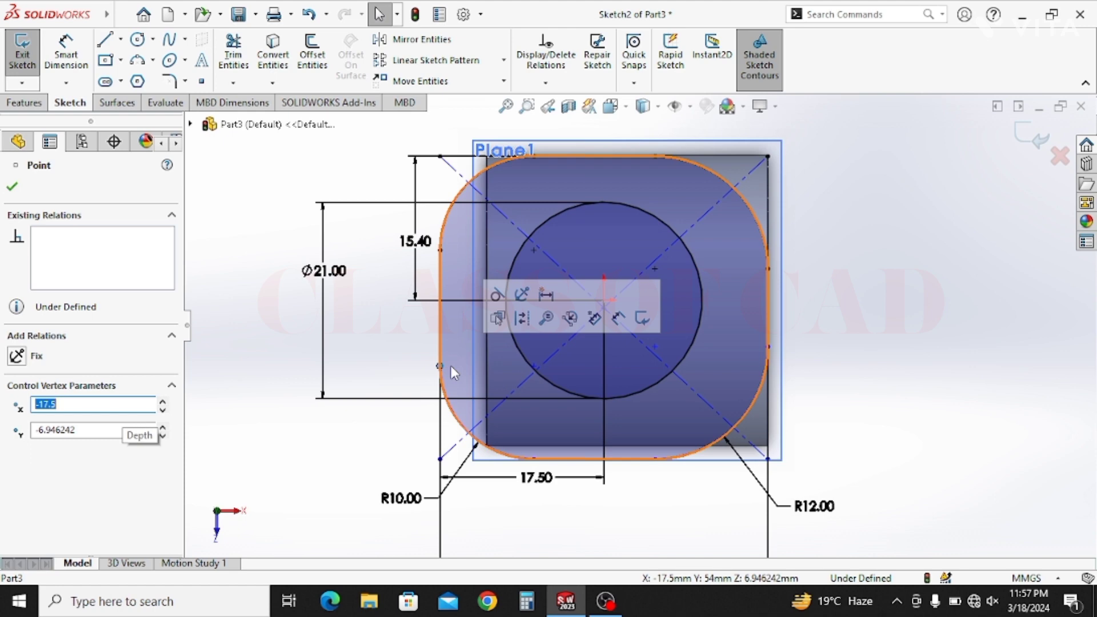
Sketch a small circle about 3.6 mm in diameter inside the flange's upper-left corner, about 10.1 mm left of and 11 mm above the origin
click(137, 41)
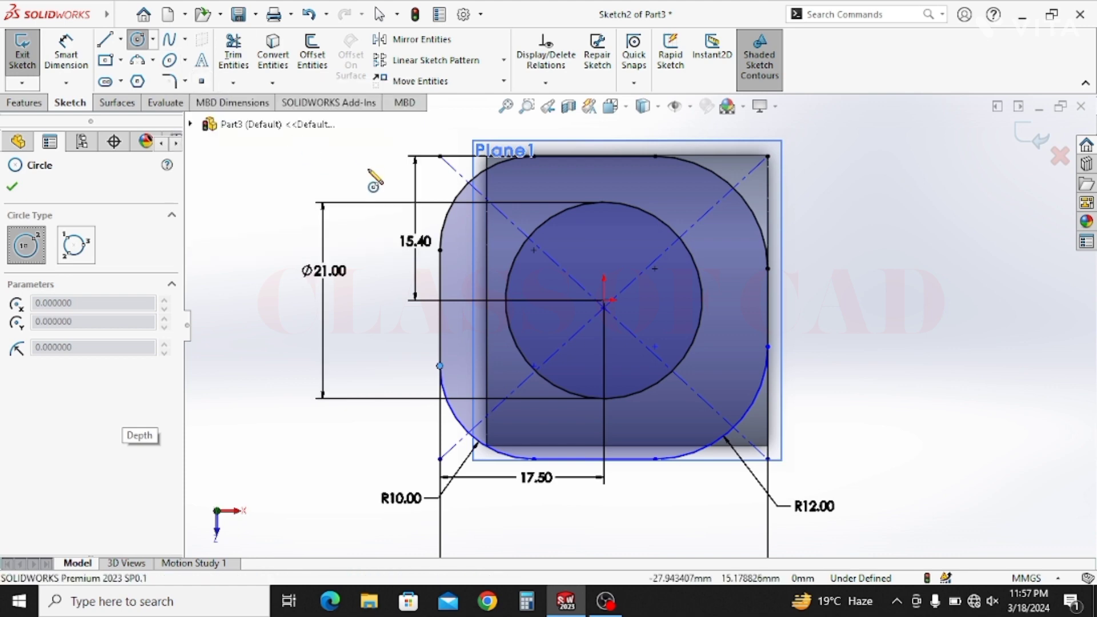
click(509, 198)
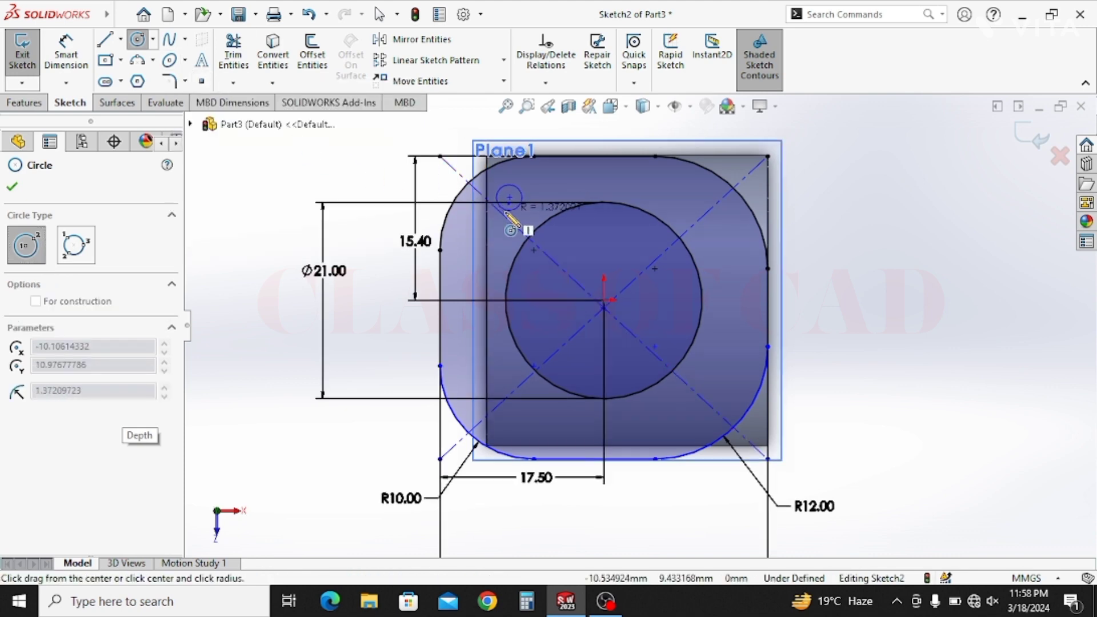
click(511, 221)
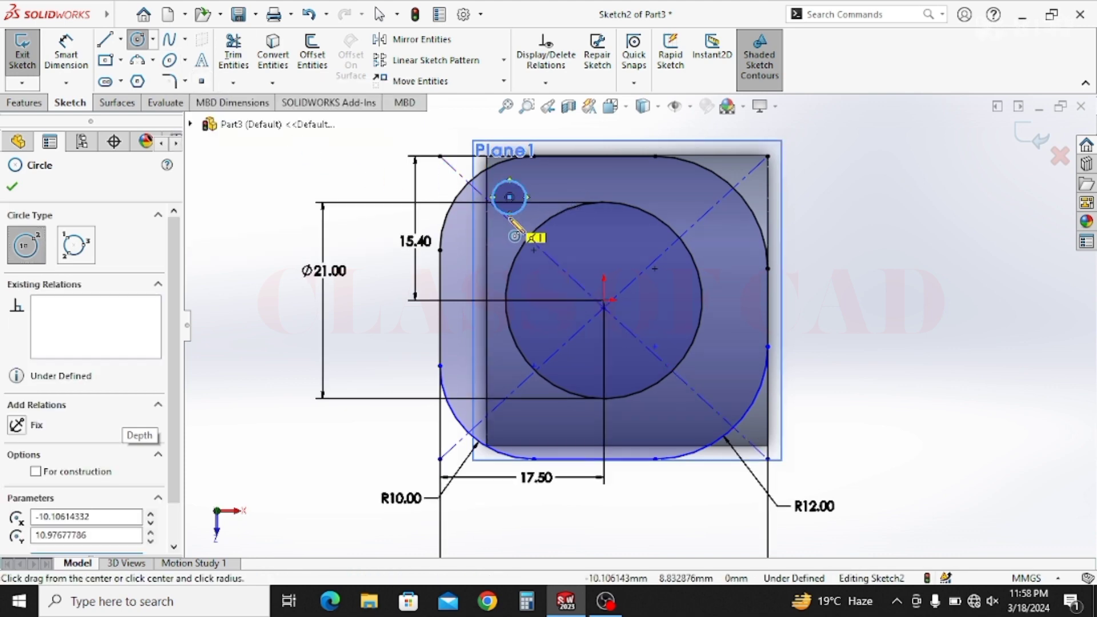
key(Escape)
Dimension the vertical distance from the small circle's centre to the origin as 9.9 mm
key(d)
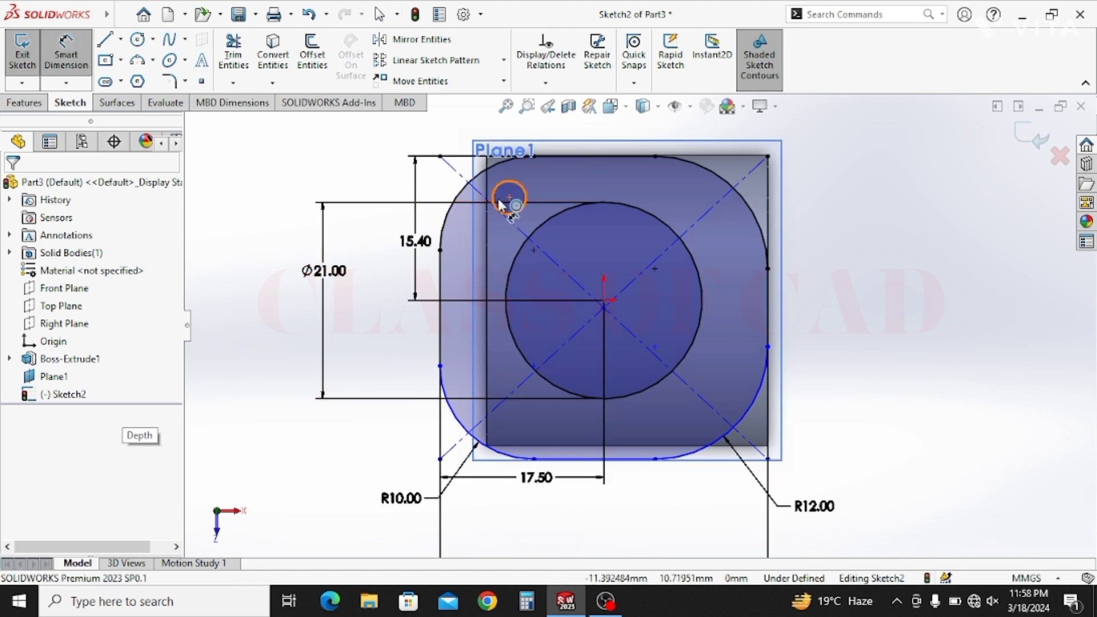
click(509, 198)
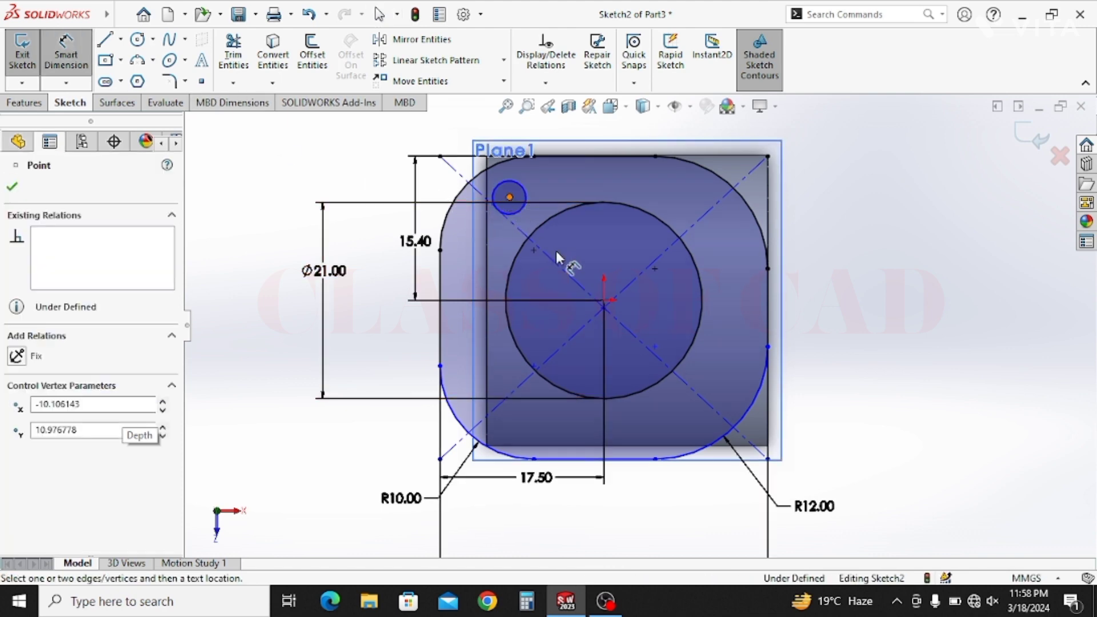
click(604, 300)
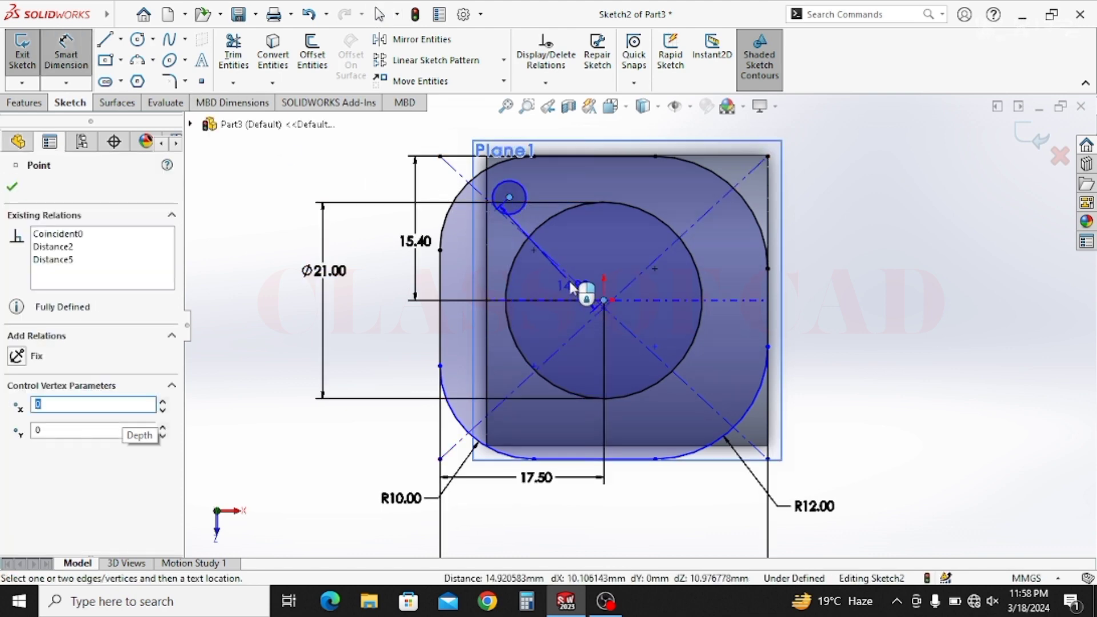
click(376, 245)
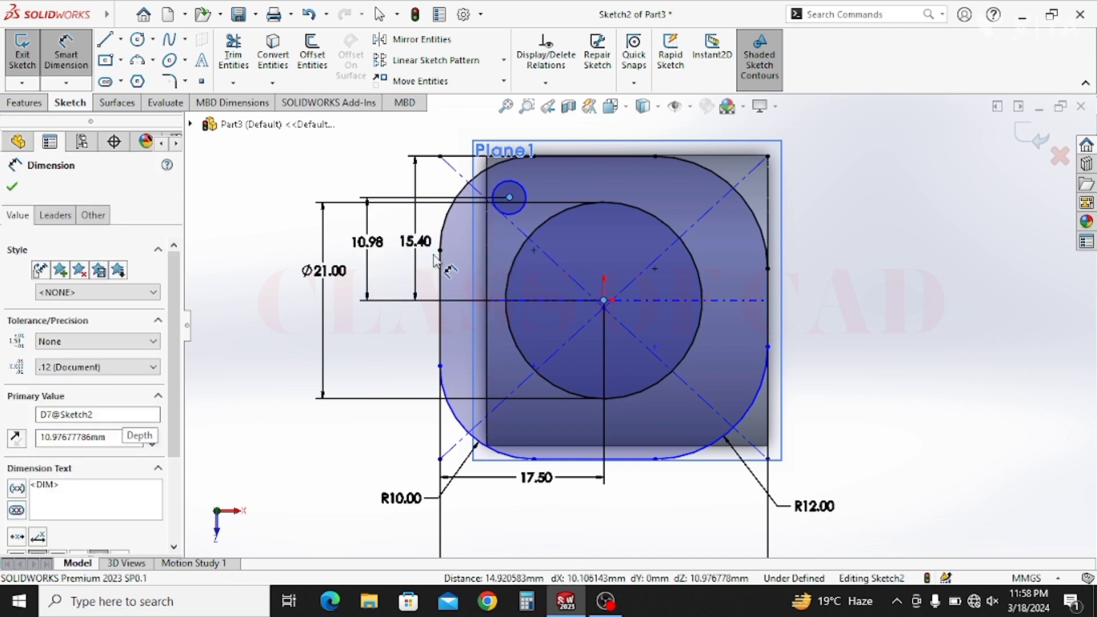
text(9.9)
key(Return)
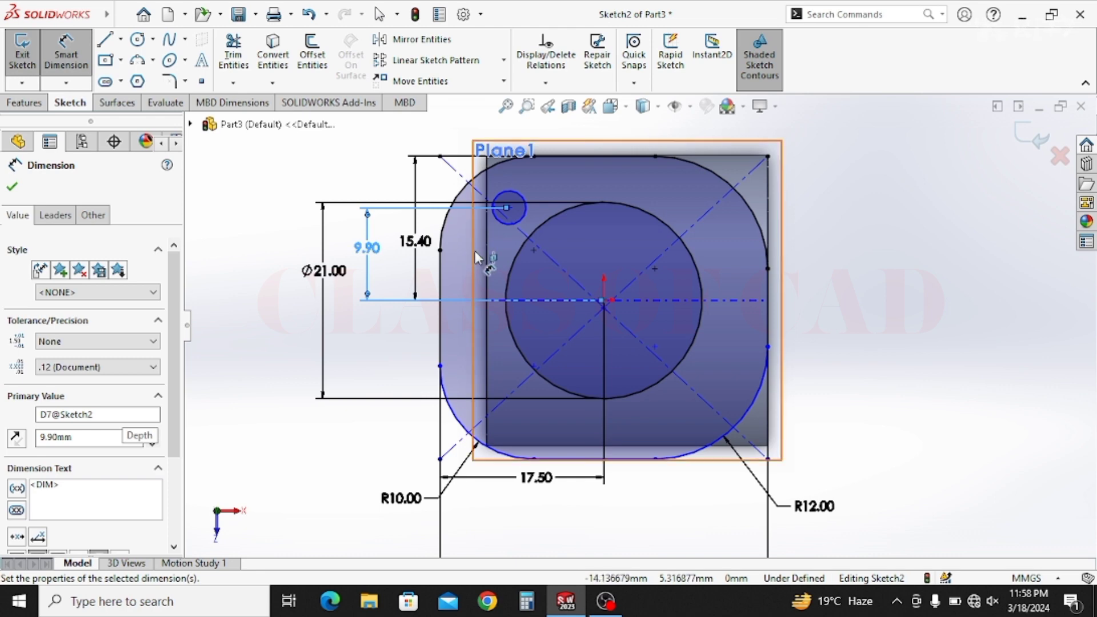
Dimension the small corner circle's diameter as 3 mm
click(523, 216)
click(360, 165)
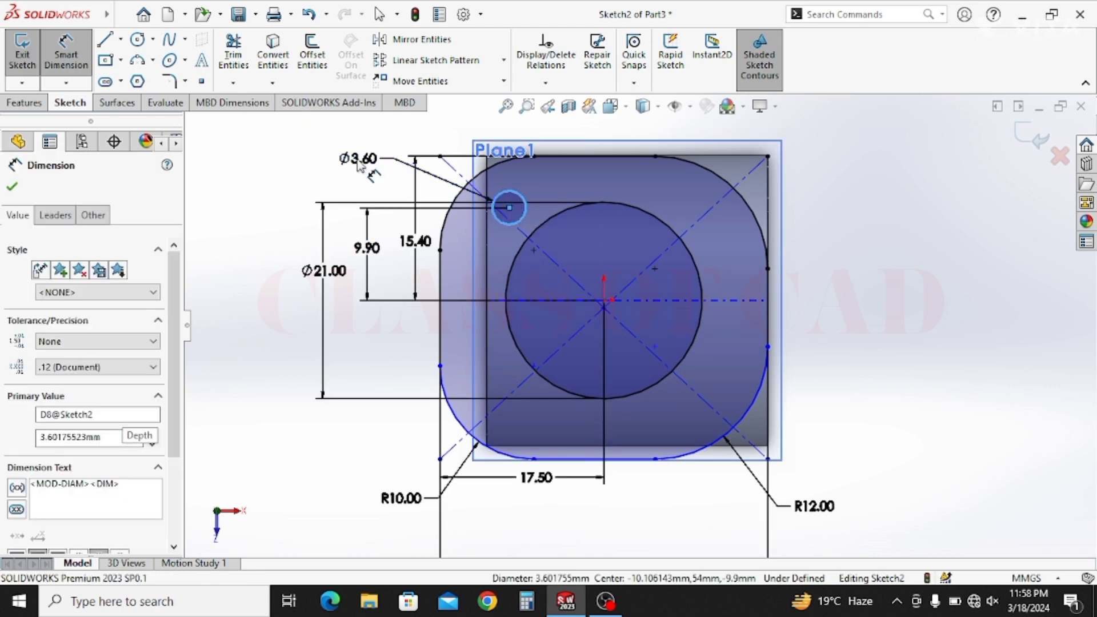
text(3)
key(Return)
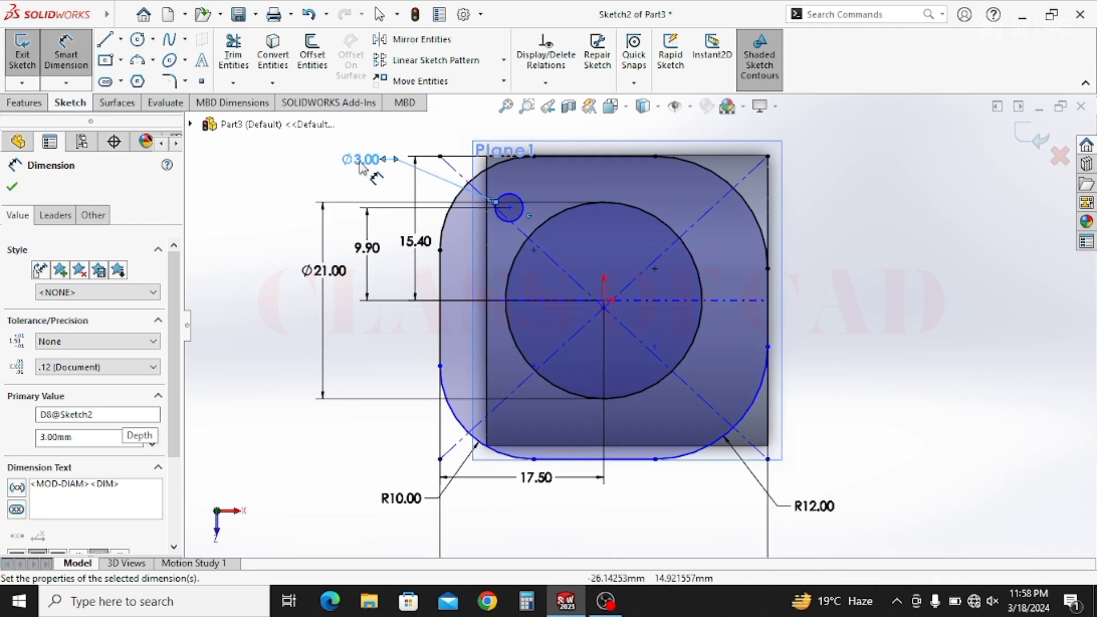
Dimension the horizontal distance from the small circle's centre to the origin as 9.9 mm
click(509, 211)
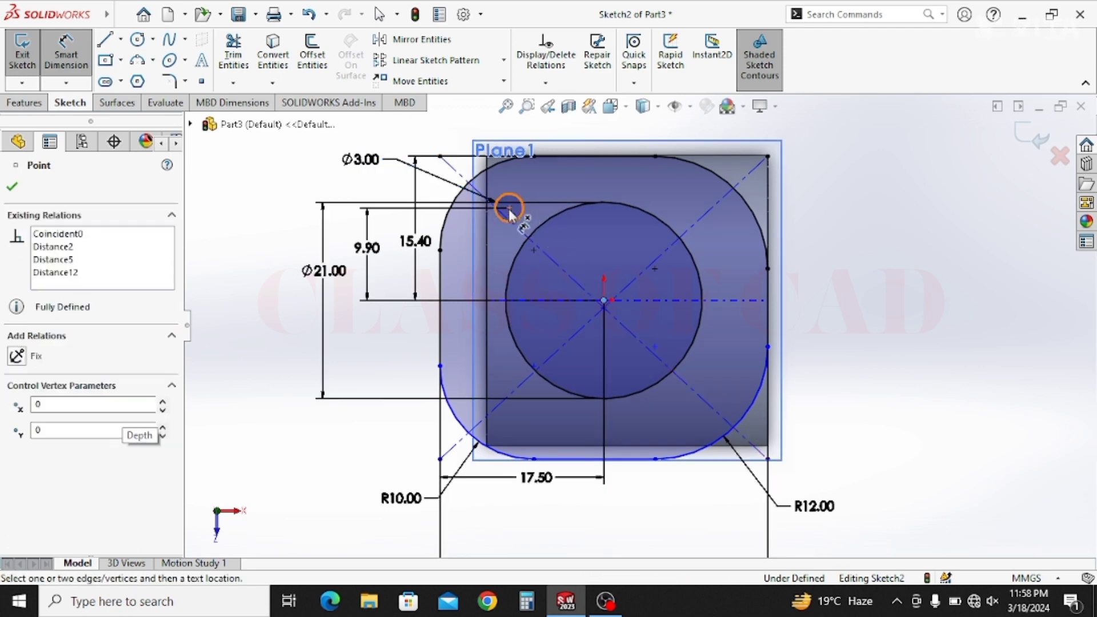
click(604, 300)
scroll(643, 331, up, 1)
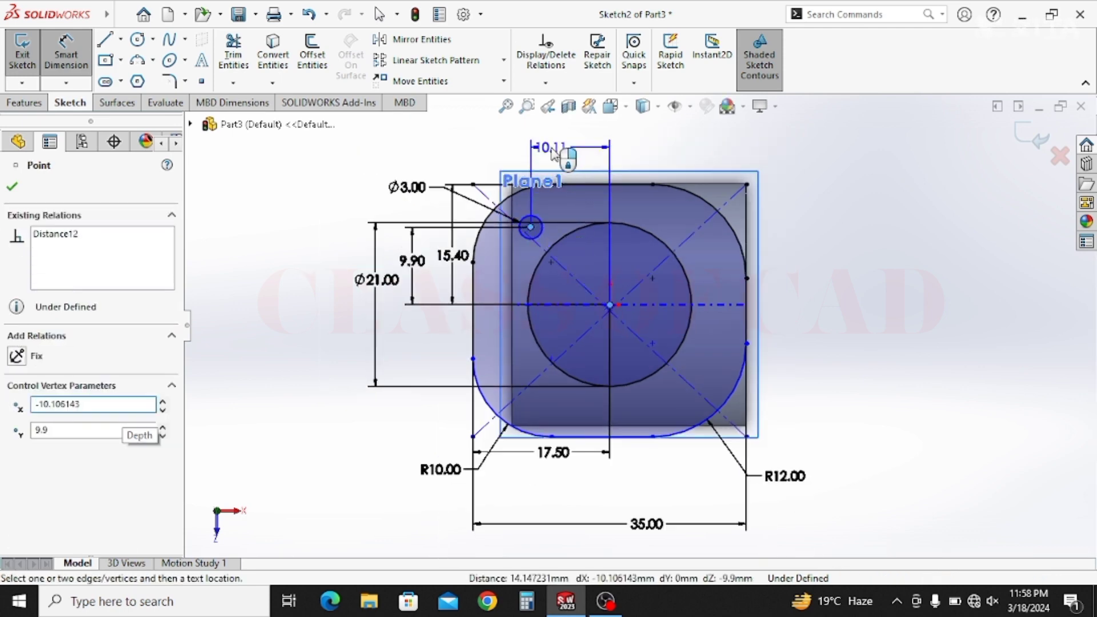
click(552, 150)
text(9.9)
key(Return)
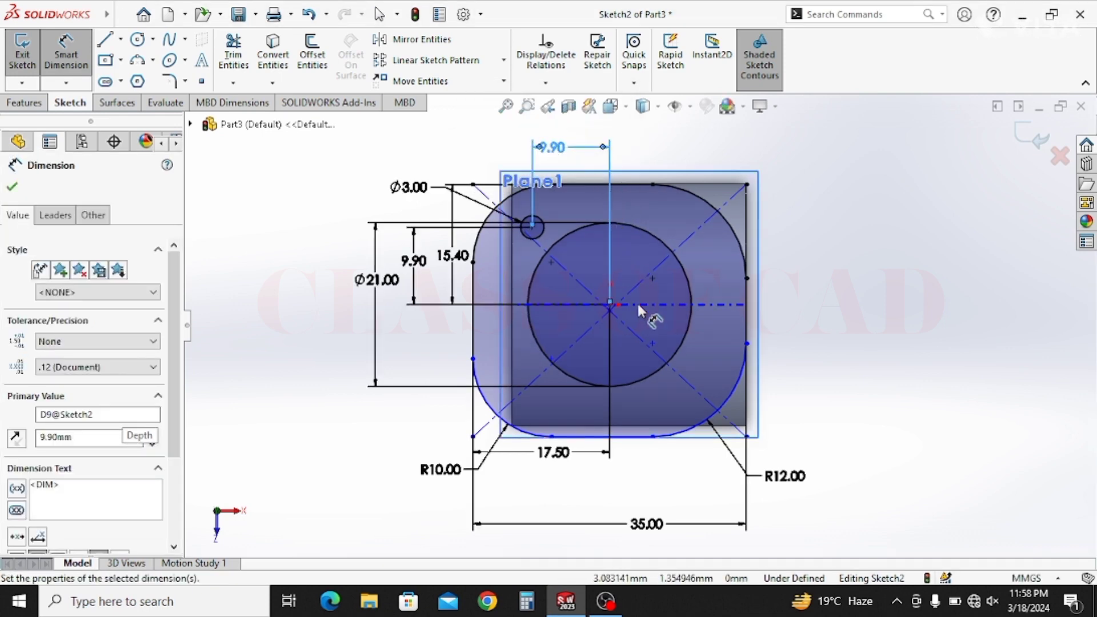
Try to add another radius dimension to the rounded rectangle's lower-right corner arc
ctrl+middle_drag(690, 441, 597, 422)
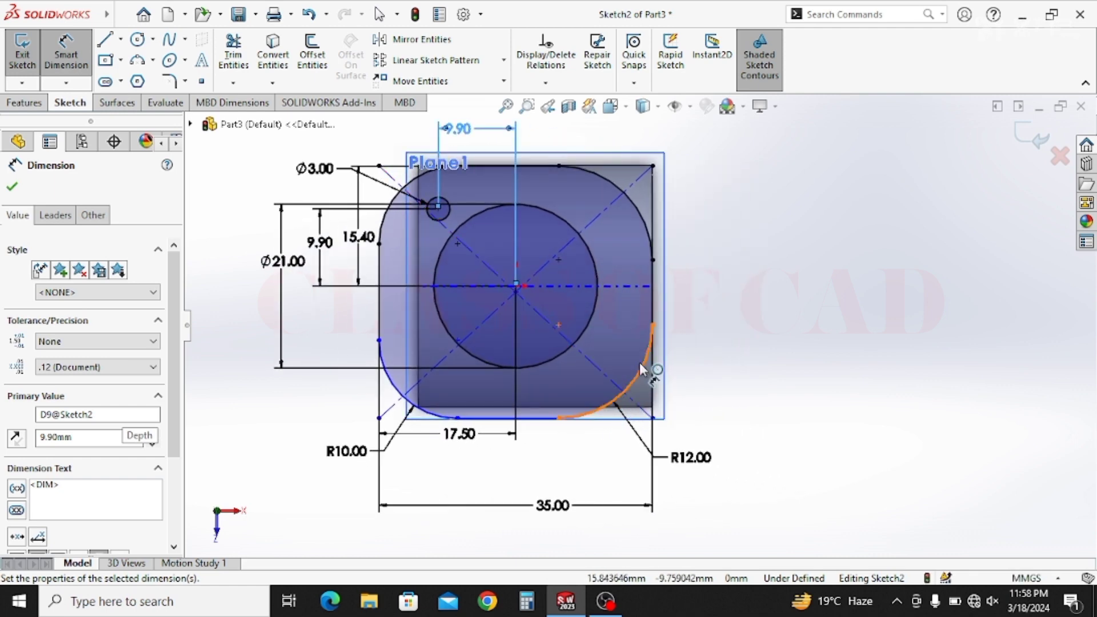
click(713, 419)
click(738, 441)
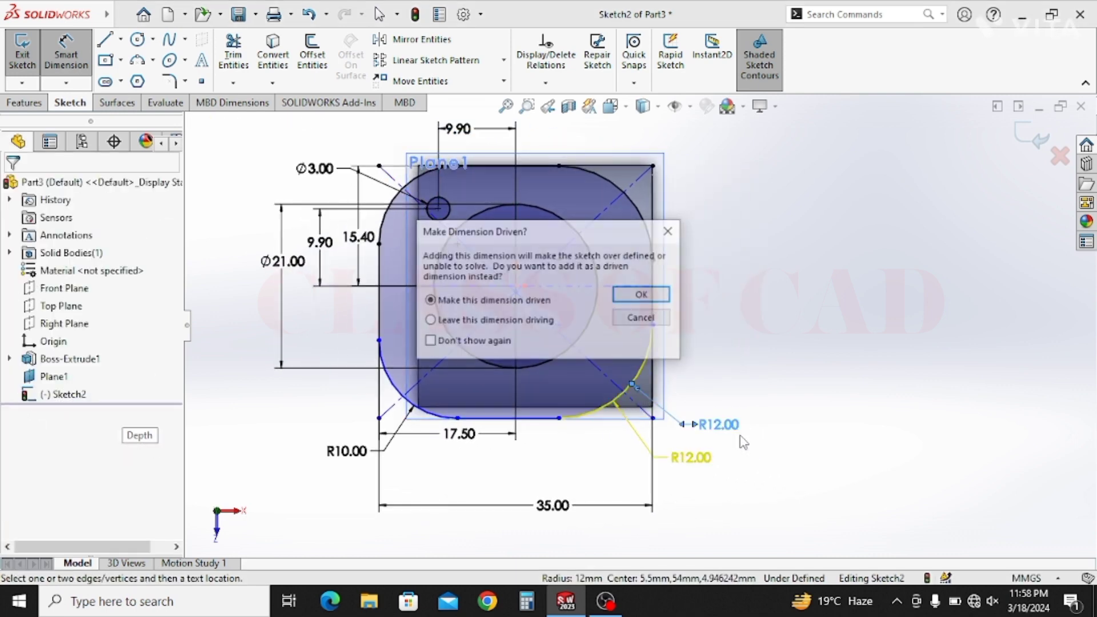
key(Escape)
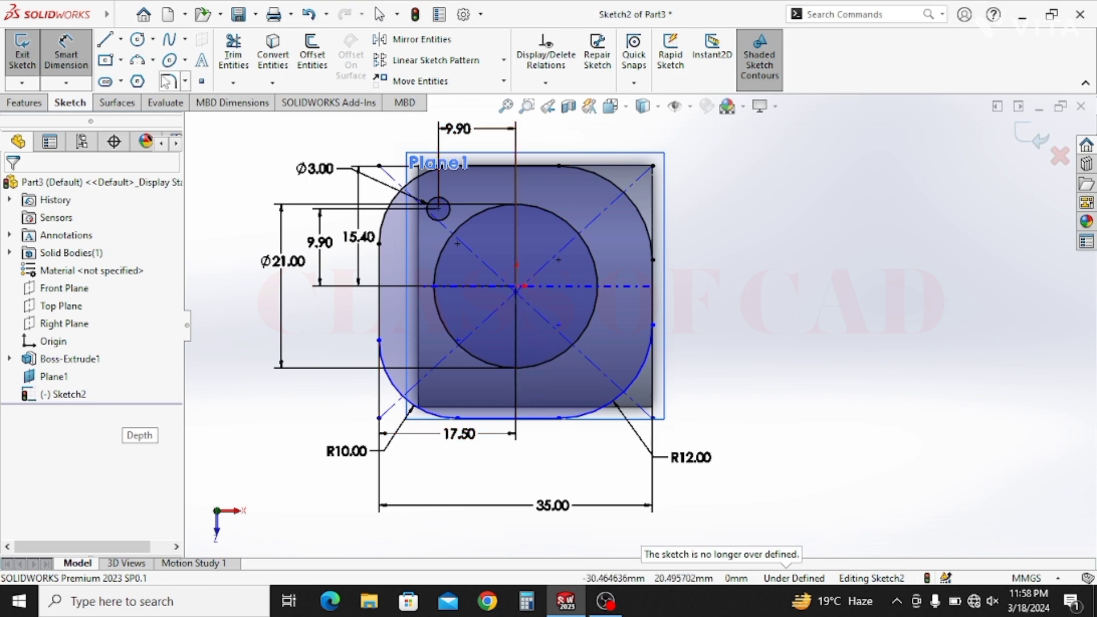
click(137, 41)
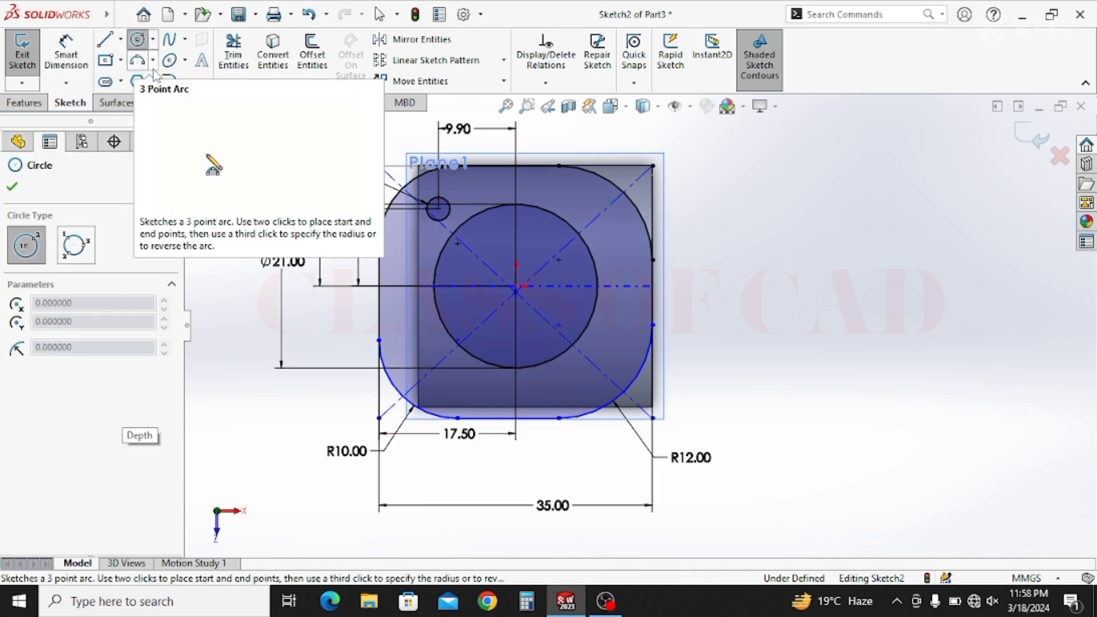
key(Escape)
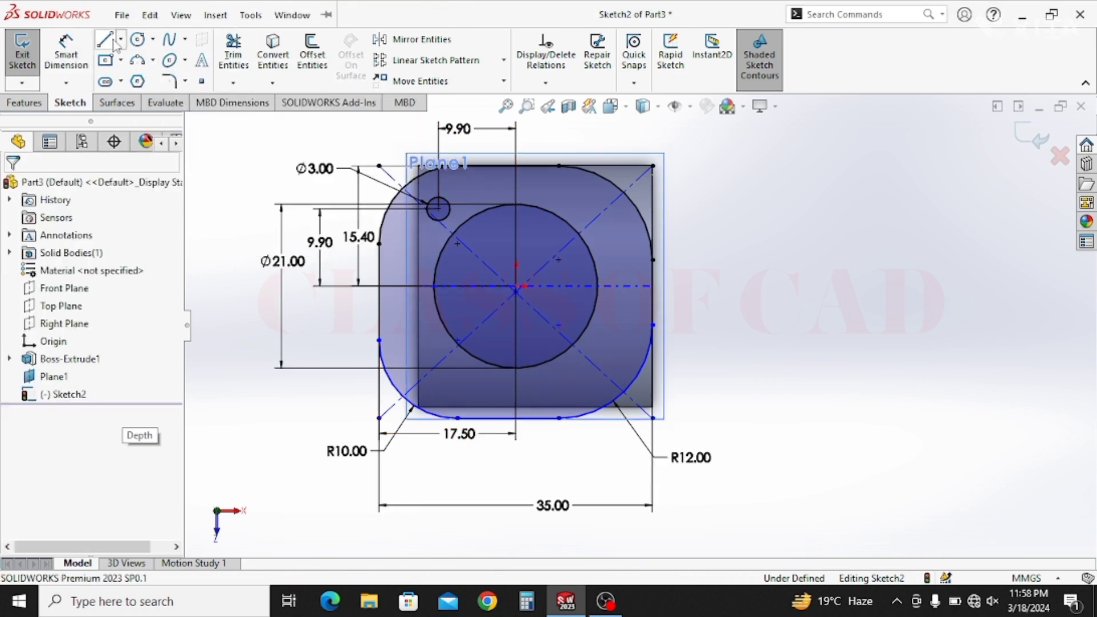
Draw two centerlines from the origin, one about 19 mm upward made vertical and one horizontal to beyond the flange's right edge
click(120, 39)
click(143, 79)
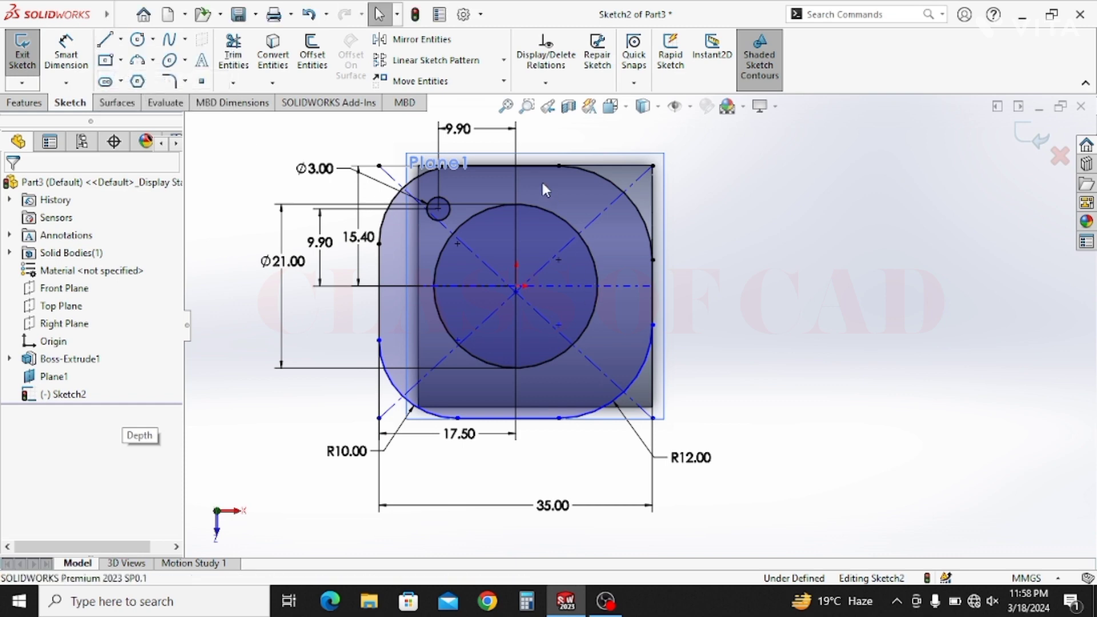
click(522, 137)
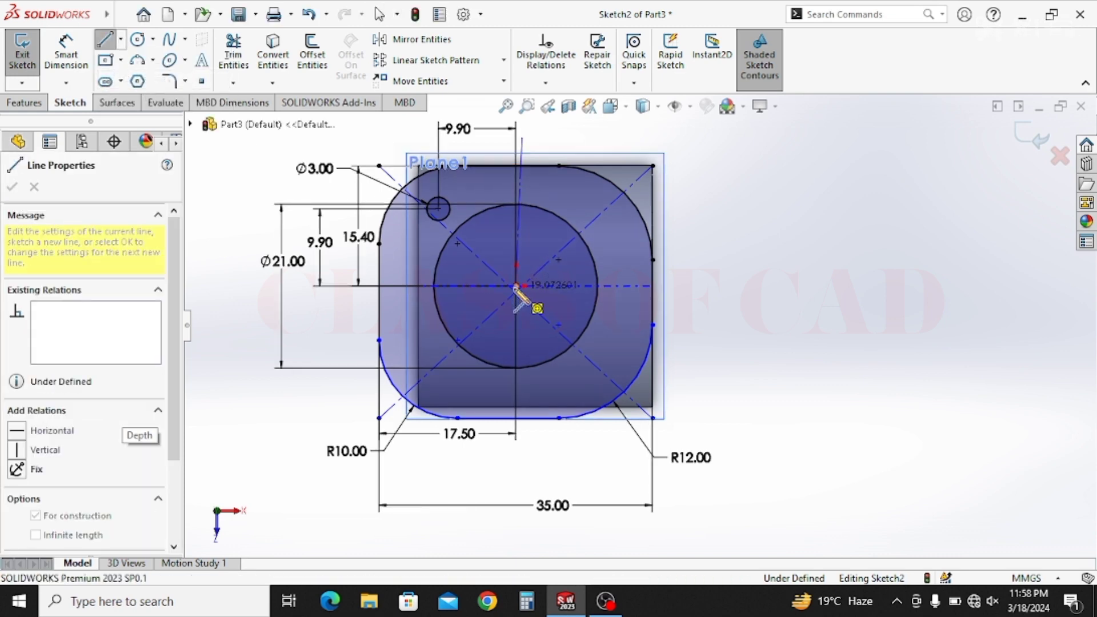
click(516, 286)
double_click(699, 286)
key(Escape)
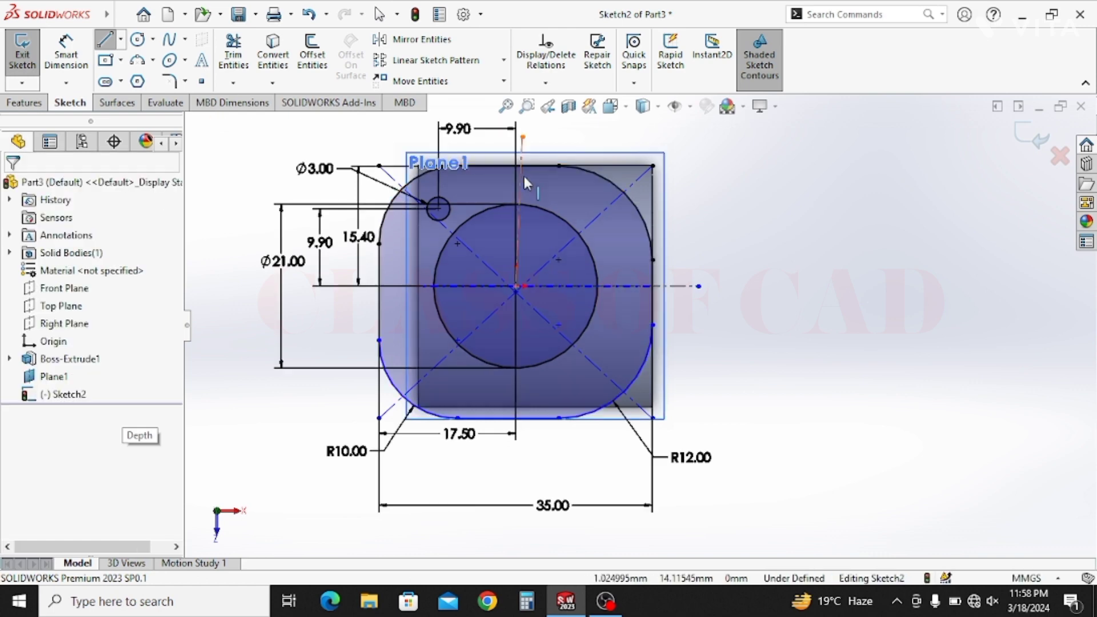
click(524, 176)
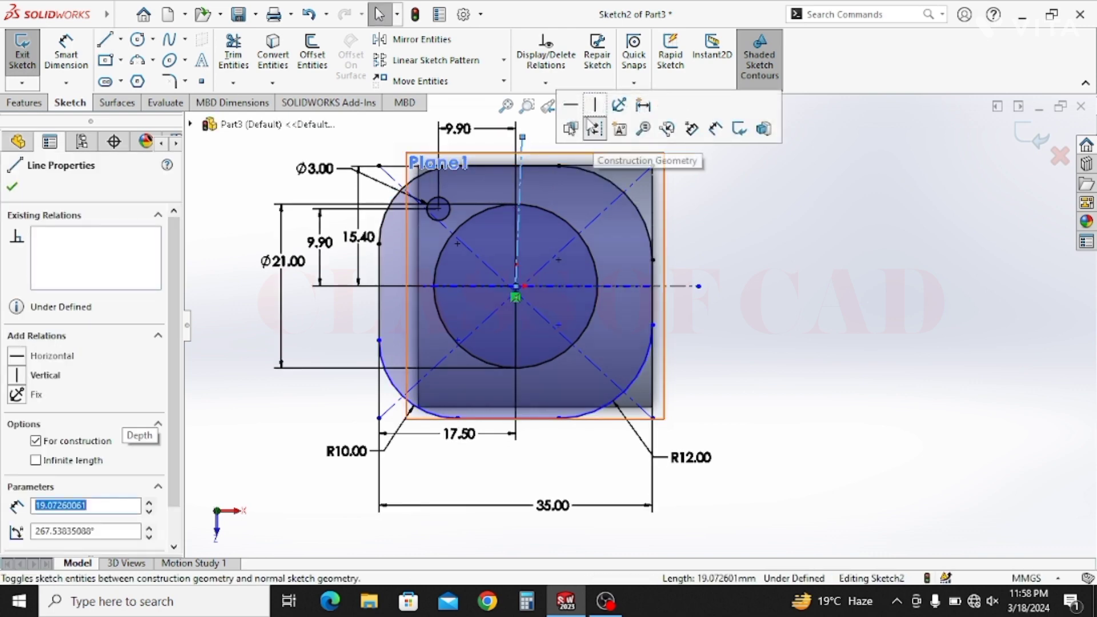
click(758, 248)
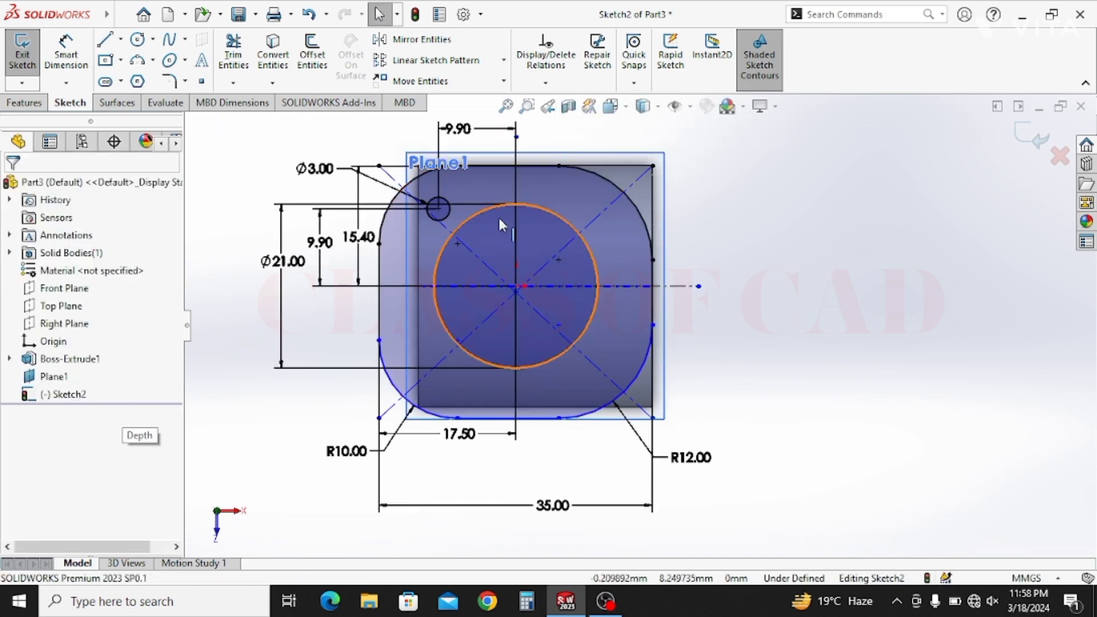
Mirror the small 3 mm circle about the vertical centerline
click(438, 208)
click(516, 197)
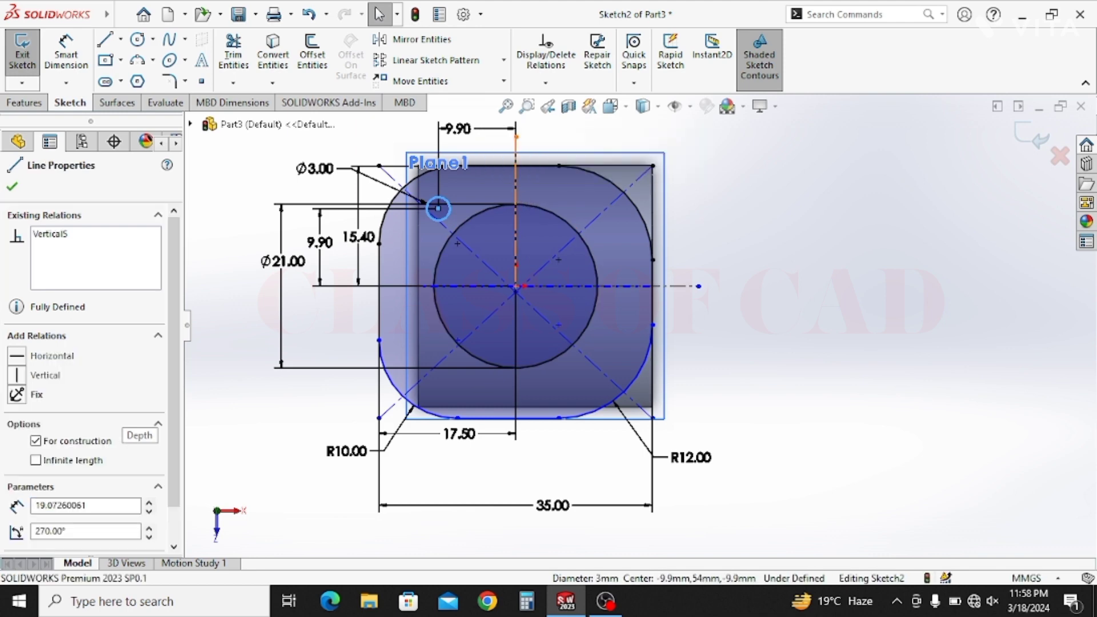
ctrl+click(437, 208)
click(417, 39)
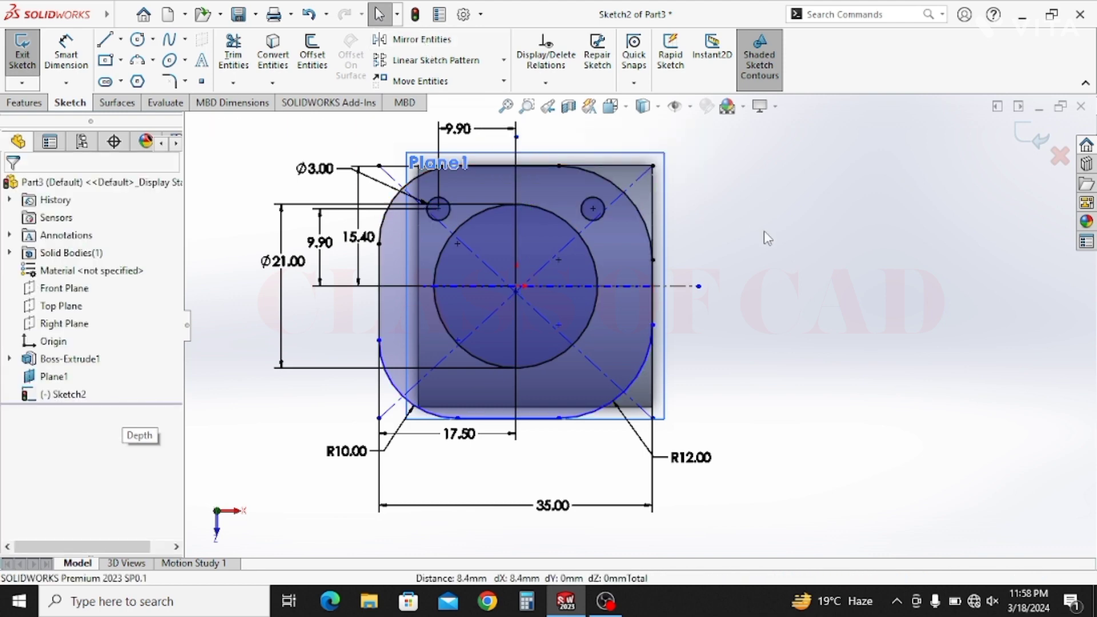
Mirror the two upper small circles about the horizontal centerline
click(594, 210)
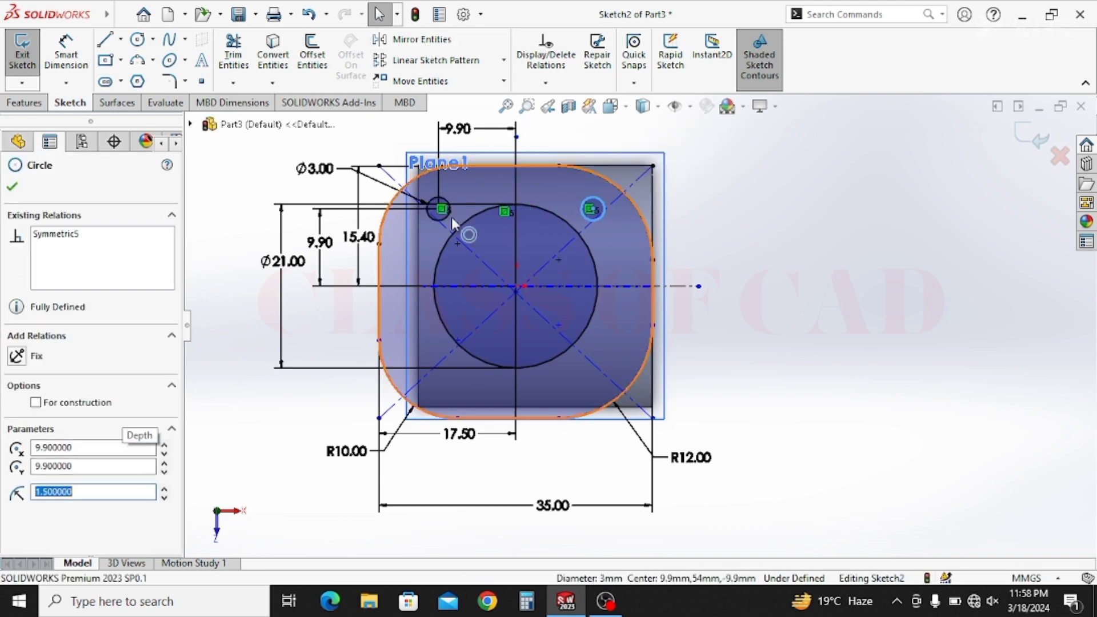
ctrl+click(438, 208)
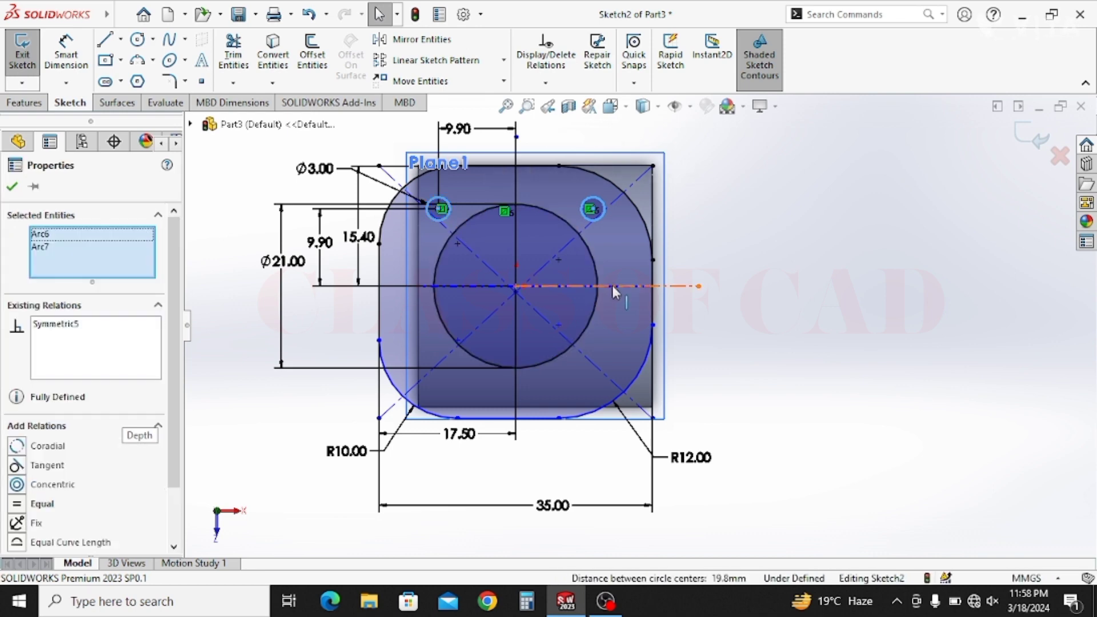
ctrl+click(613, 288)
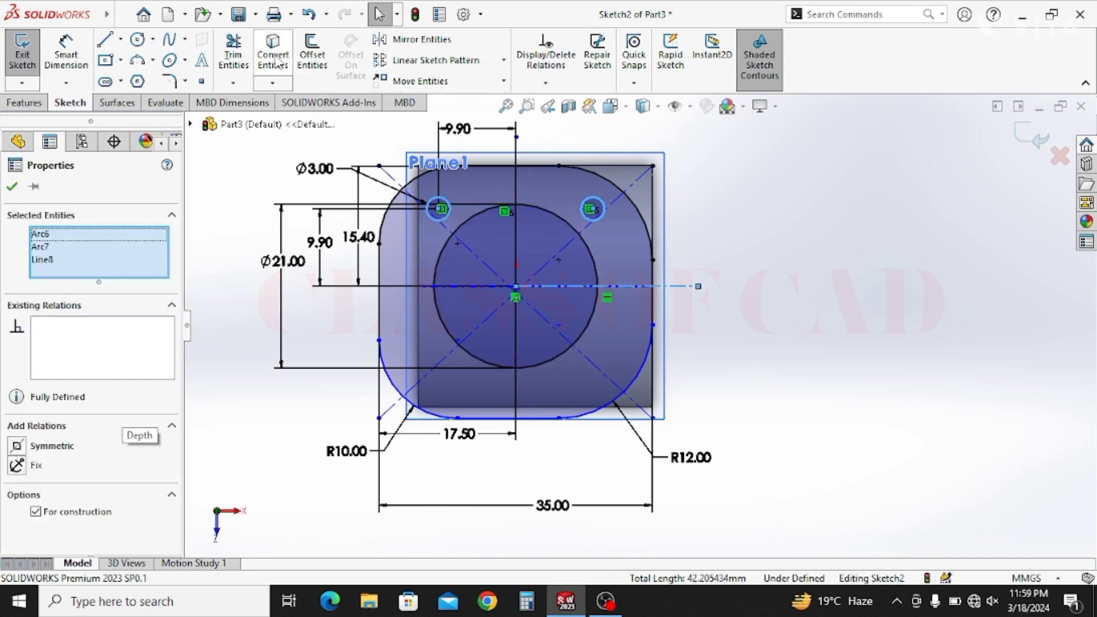
click(405, 41)
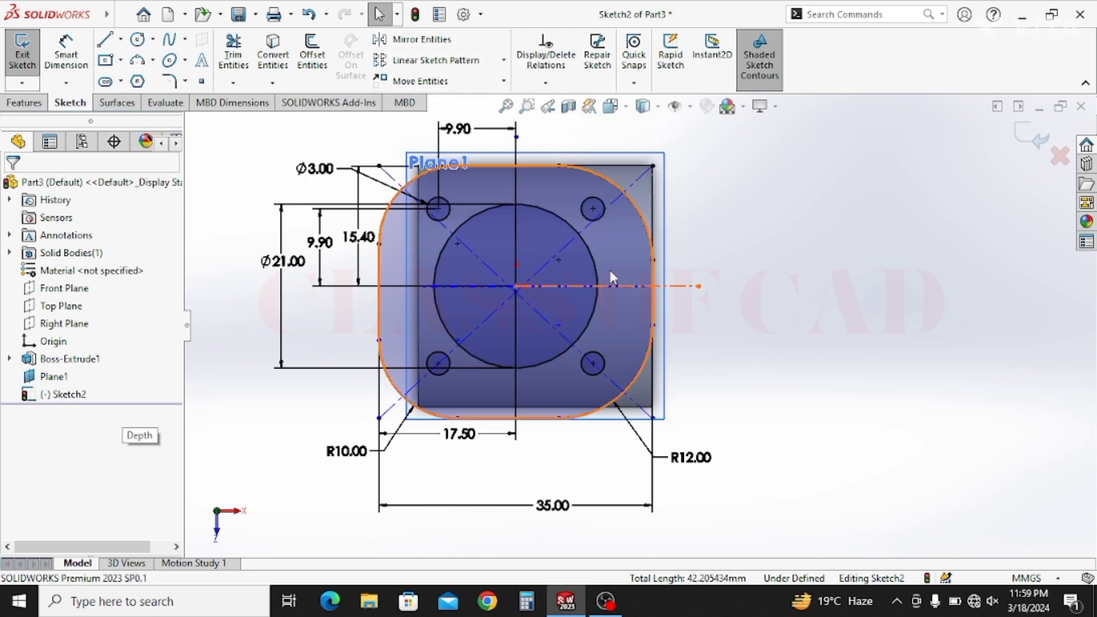
Make the rounded rectangle's top and bottom edges symmetric about the horizontal centerline
click(570, 293)
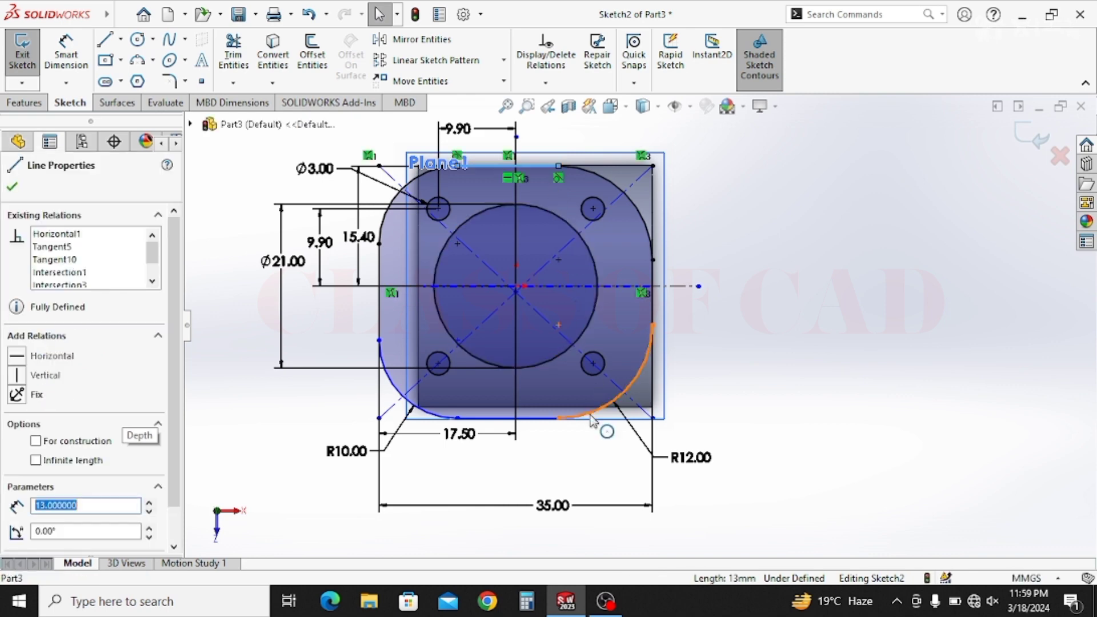
ctrl+click(609, 289)
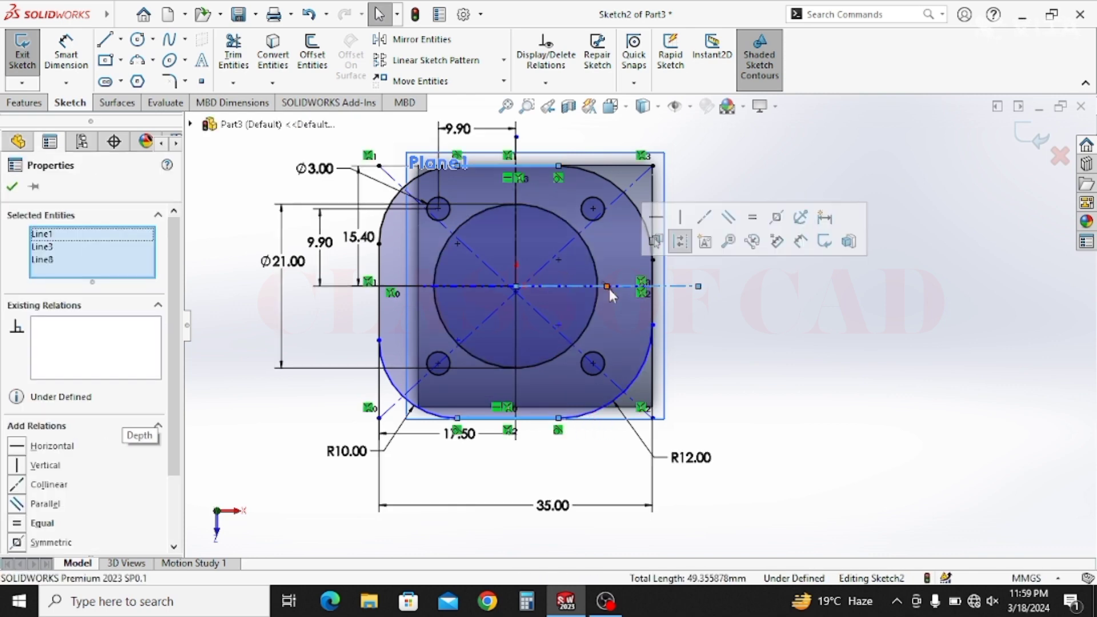
click(775, 217)
click(723, 380)
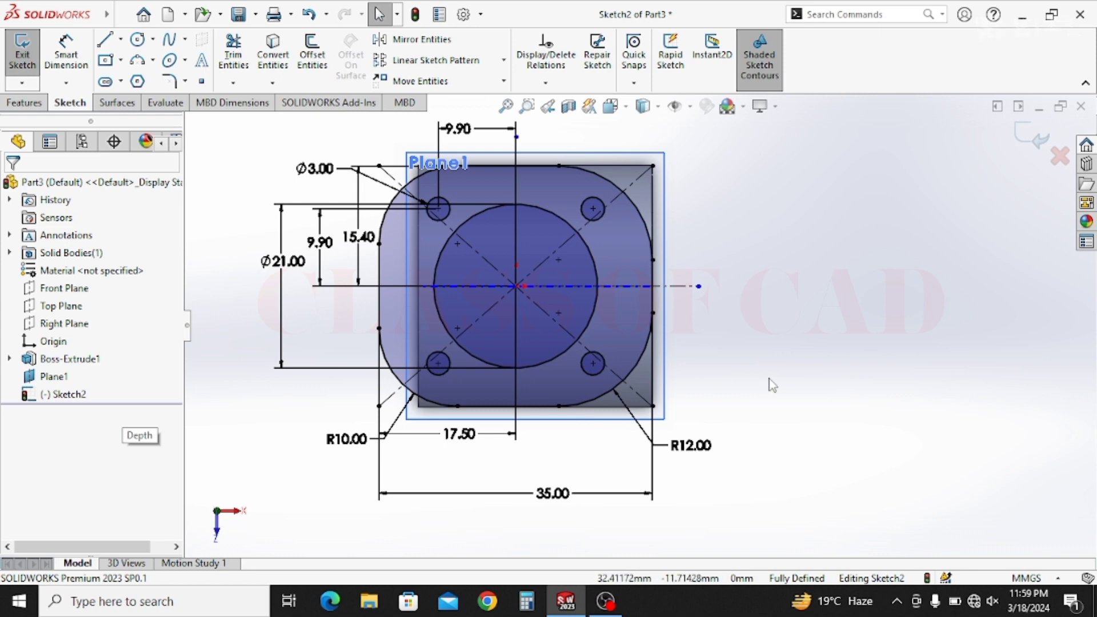
Extrude the rounded-rectangle flange sketch in the reversed direction Up To Surface, ending at the hollow cylinder's outer face
mouse_move(759, 397)
middle_down()
mouse_move(766, 277)
mouse_move(736, 421)
mouse_move(724, 394)
mouse_move(706, 419)
middle_up()
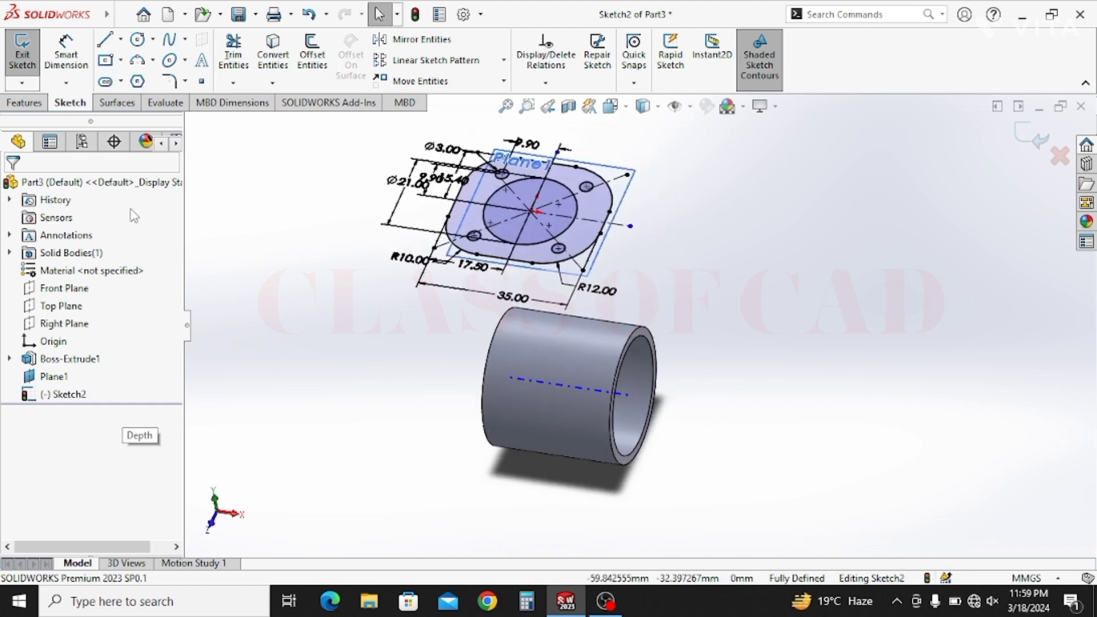
click(25, 103)
click(29, 54)
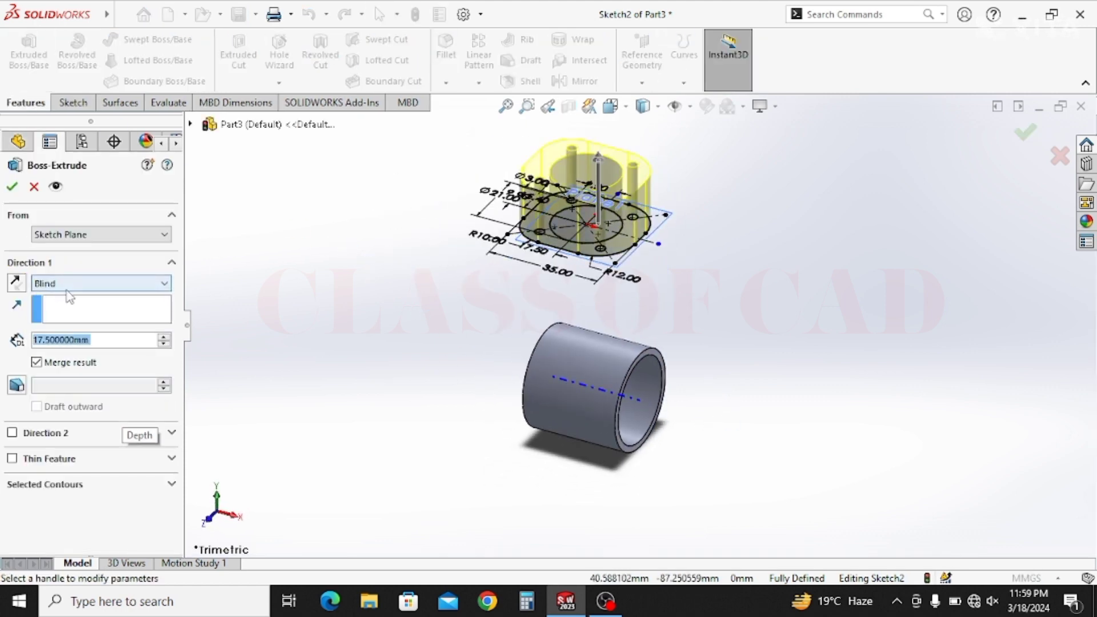
click(68, 284)
click(61, 319)
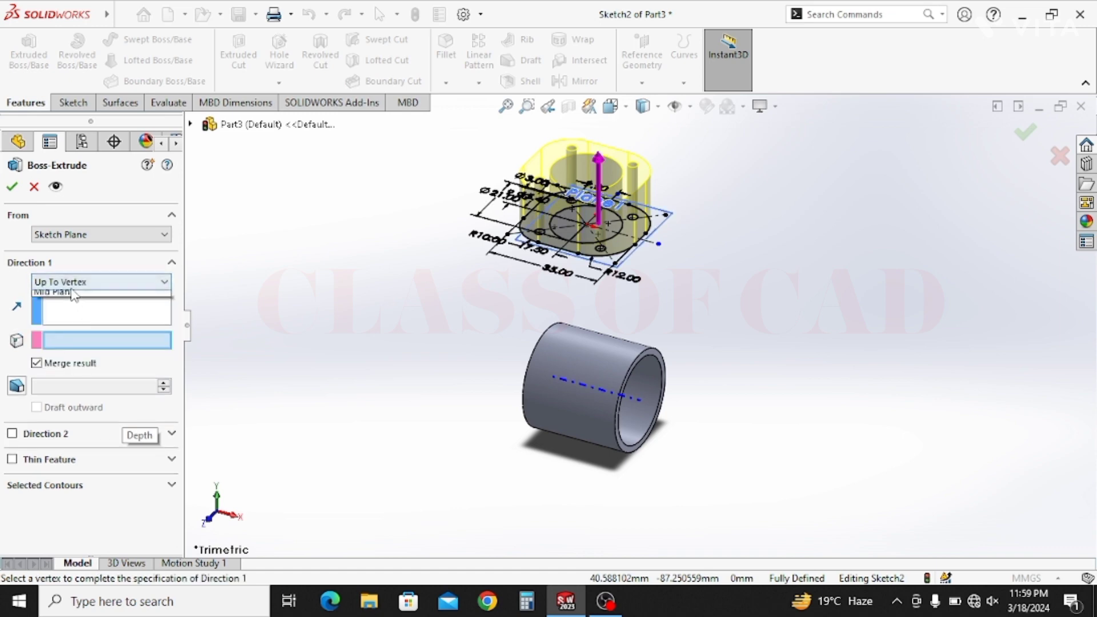
click(74, 282)
click(78, 331)
click(606, 412)
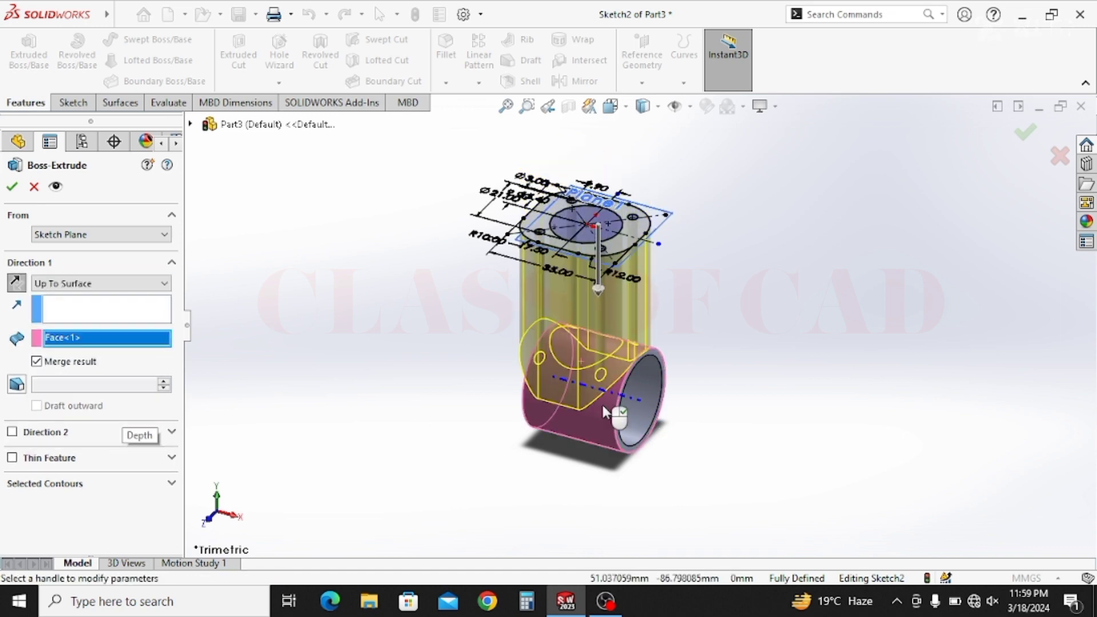
mouse_move(573, 435)
middle_down()
mouse_move(540, 413)
mouse_move(541, 345)
mouse_move(586, 420)
middle_up()
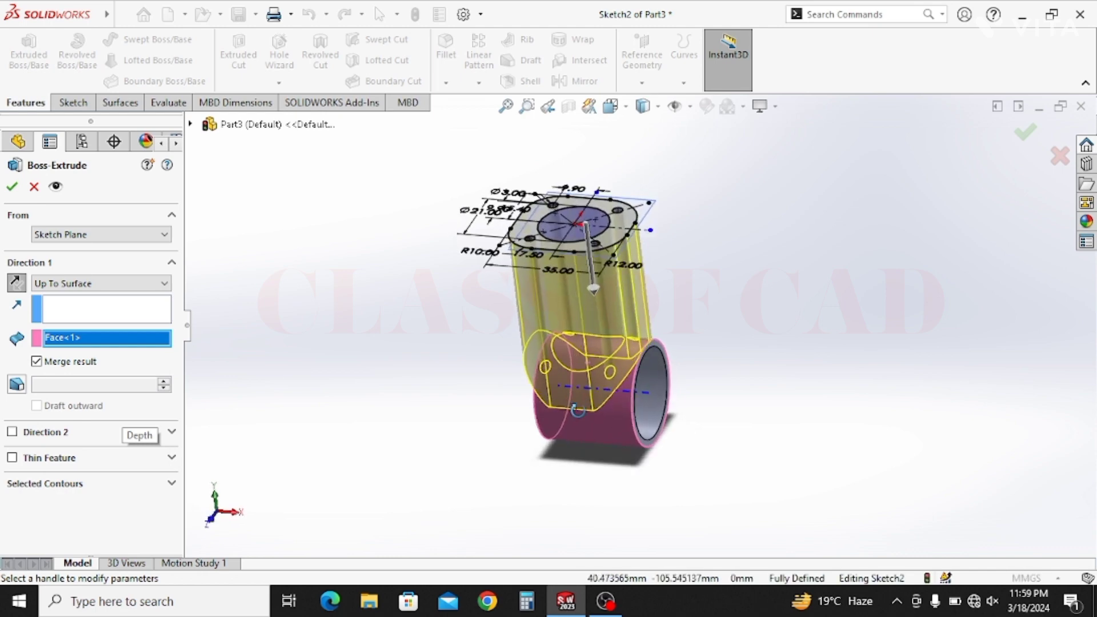
click(12, 187)
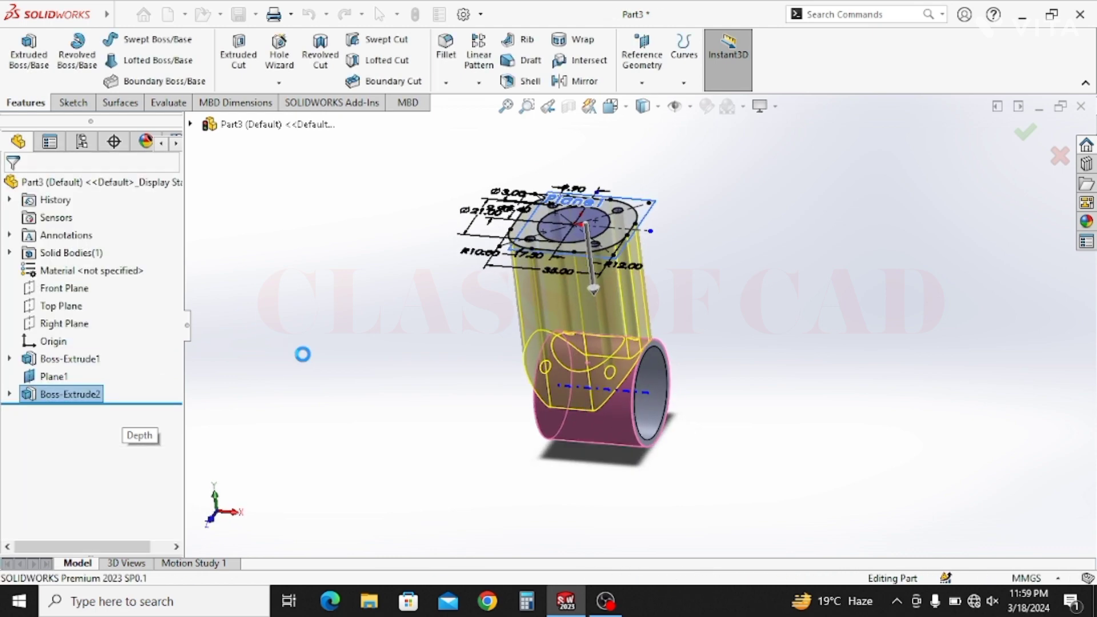
Start a sketch on the flange's top face and convert the central bore's circular edge into it
middle_drag(502, 373, 596, 363)
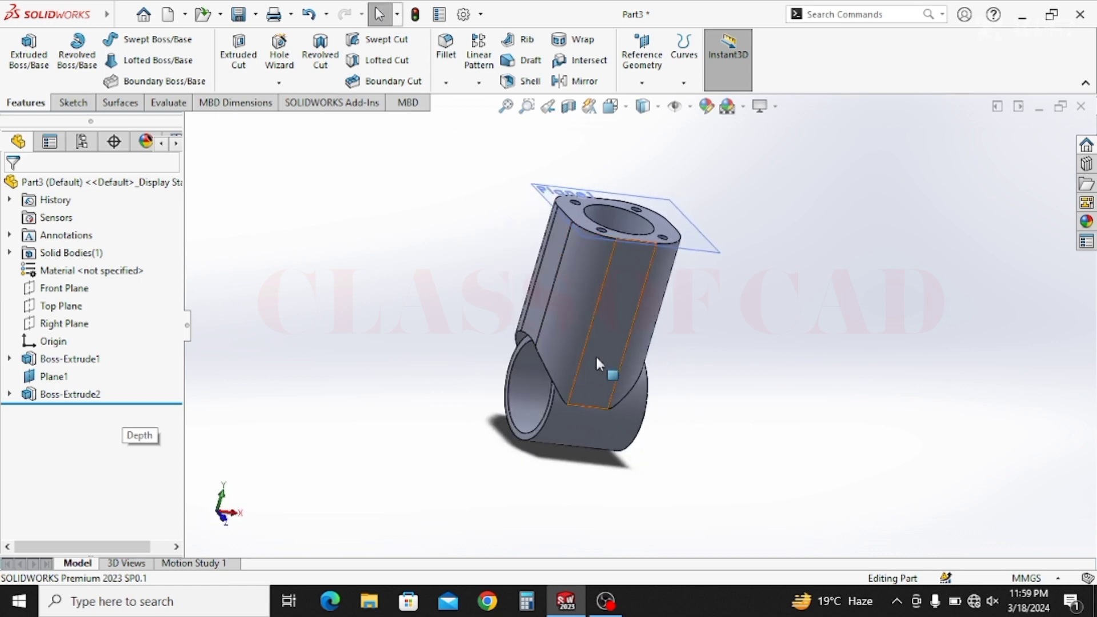
middle_drag(595, 354, 617, 515)
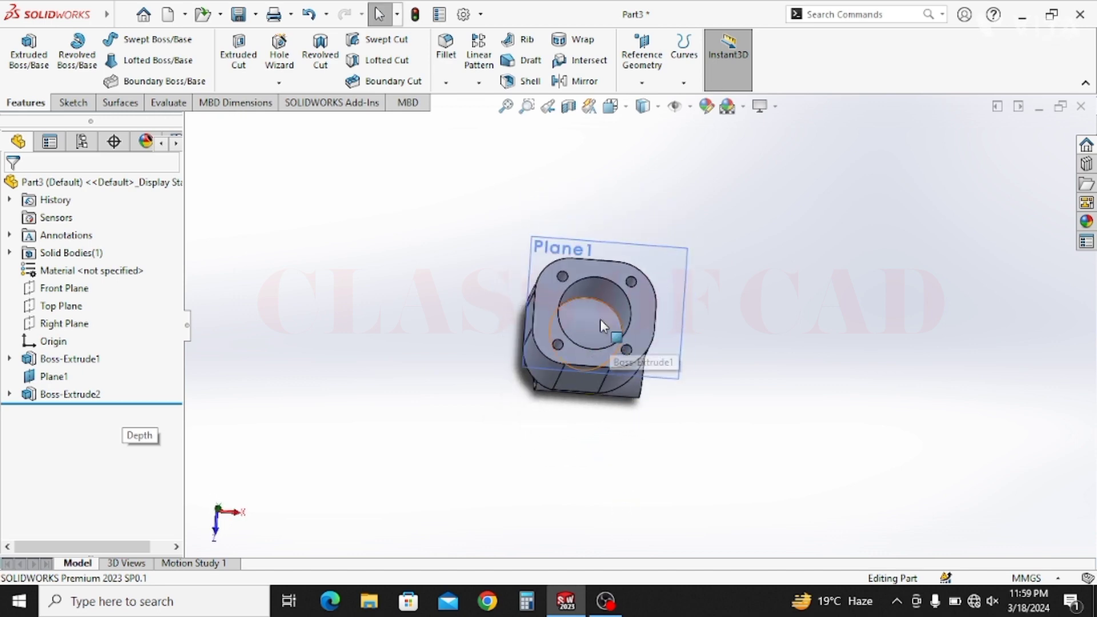
click(583, 269)
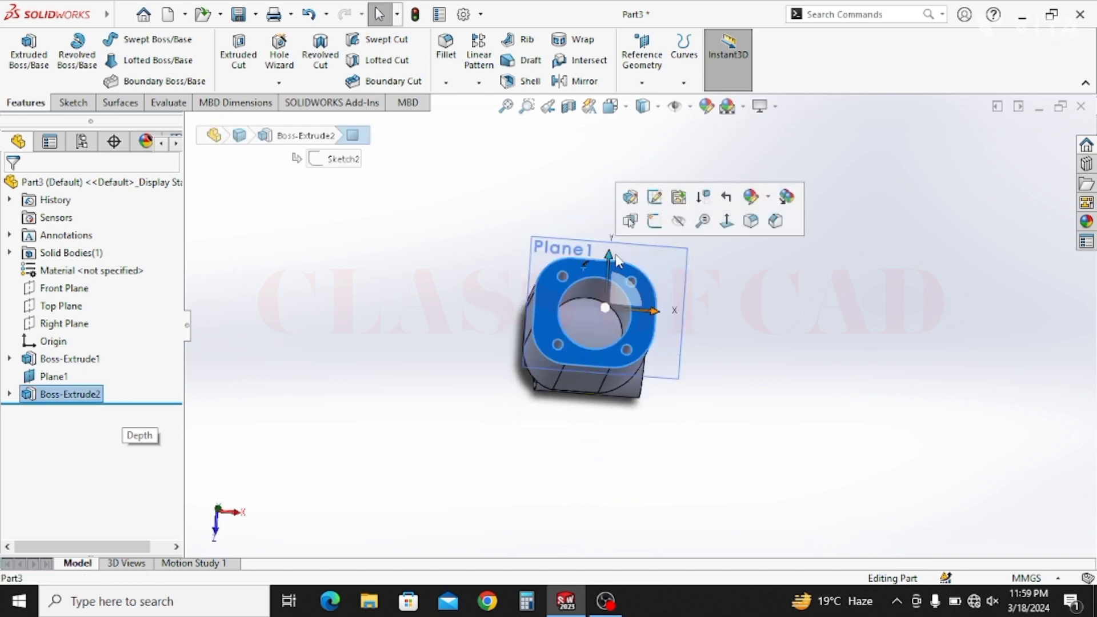
click(668, 220)
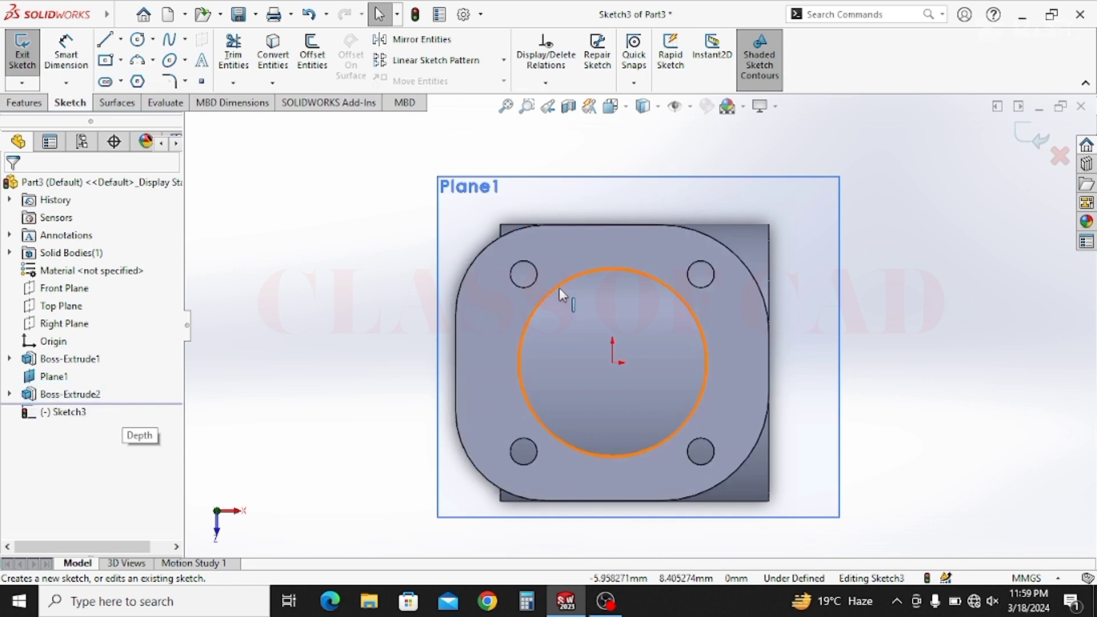
click(559, 287)
click(277, 59)
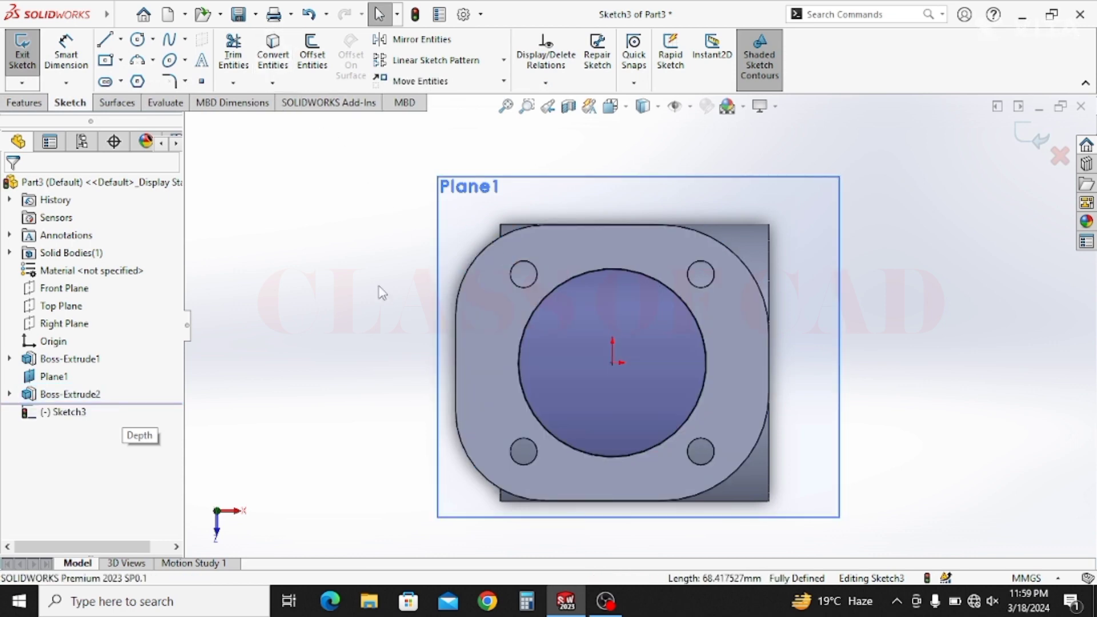
Cut-extrude the central bore circle with the Up To Next end condition, opening it through the cylinder wall
click(24, 103)
click(237, 62)
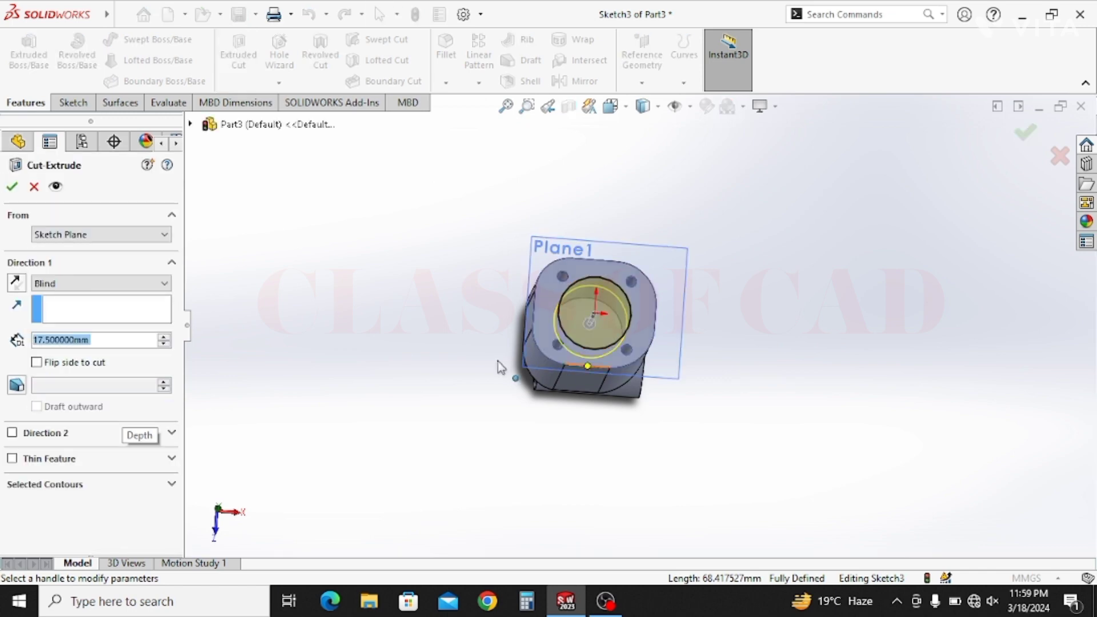
click(92, 284)
click(57, 329)
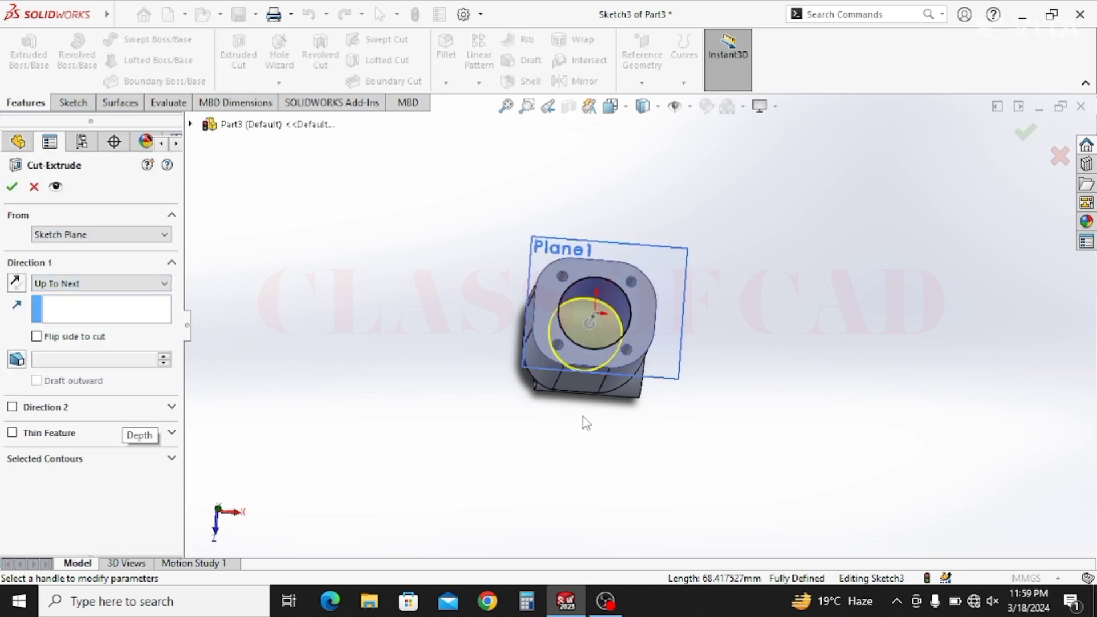
middle_drag(582, 422, 491, 331)
click(12, 186)
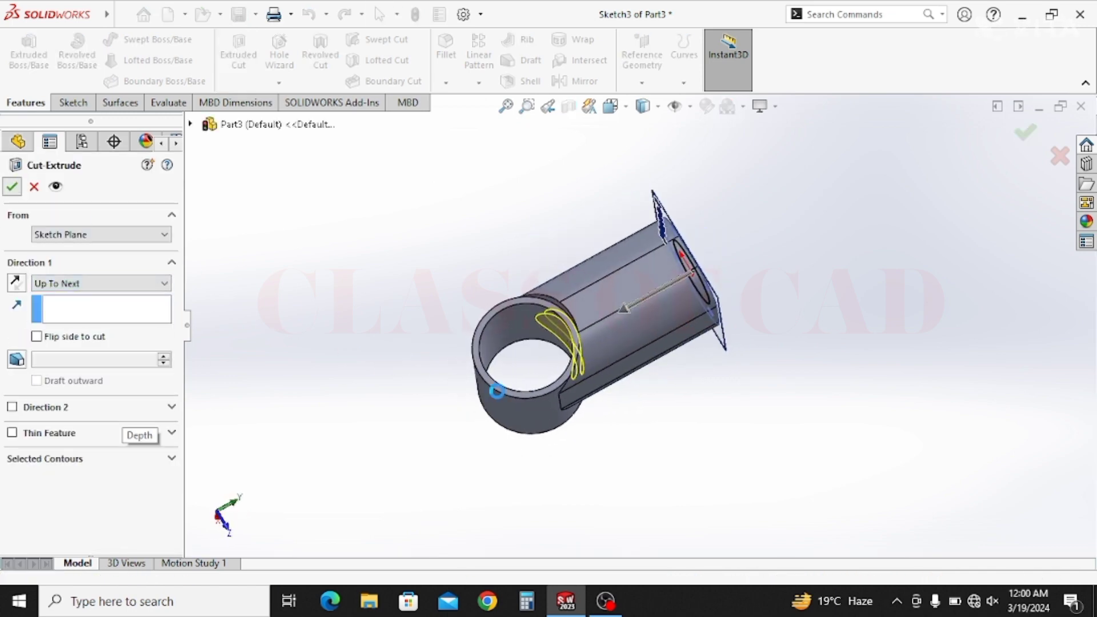
Hide the offset reference plane Plane1 at the flange's top face
middle_drag(646, 446, 683, 449)
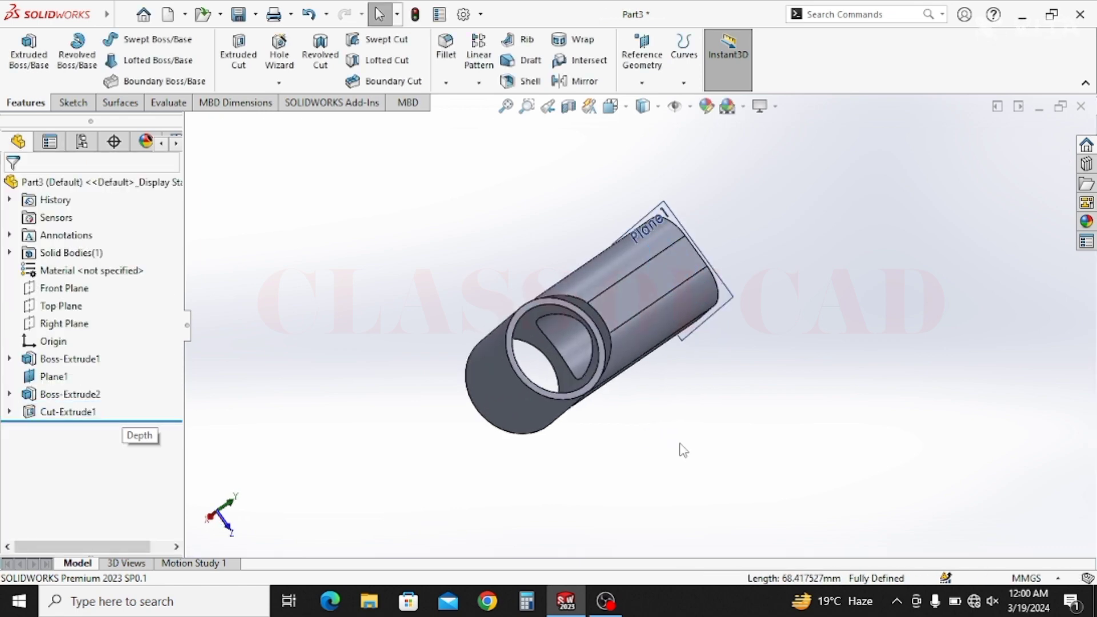
middle_drag(755, 389, 636, 428)
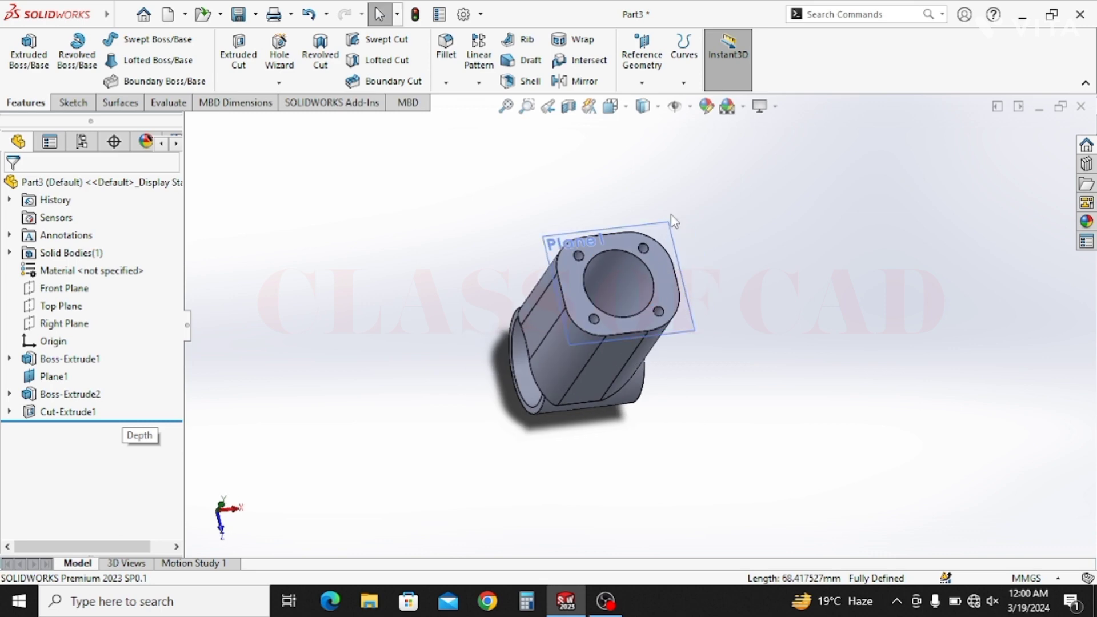
click(661, 240)
click(753, 245)
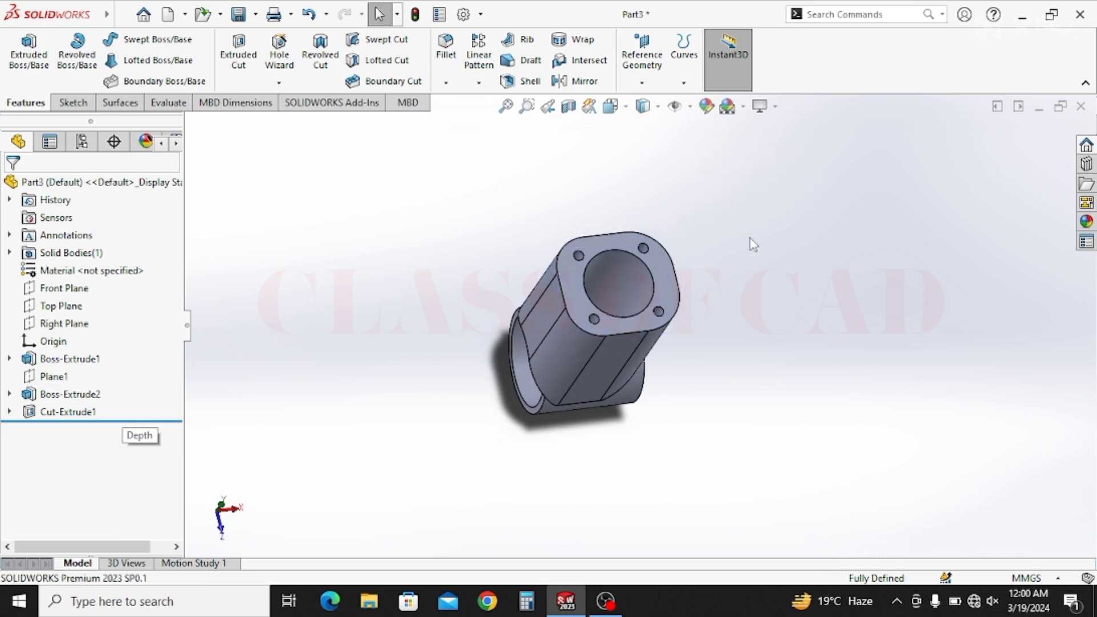
Sketch on the flange's top face, converting all eight outer boundary edges into a closed rounded-rectangle path, and exit the sketch
click(663, 269)
click(746, 230)
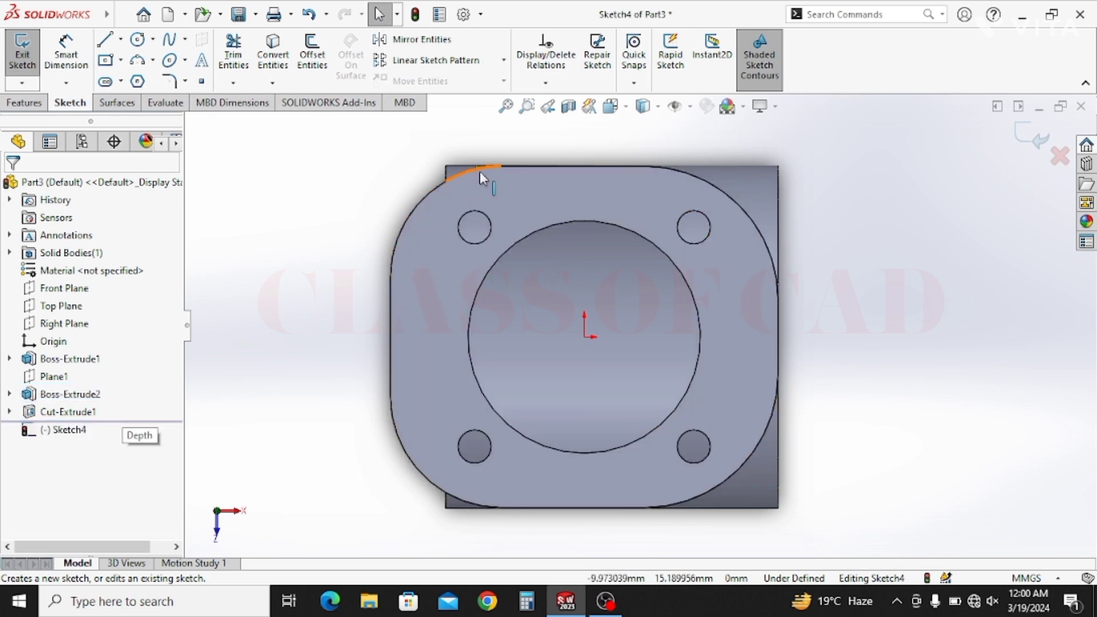
click(272, 55)
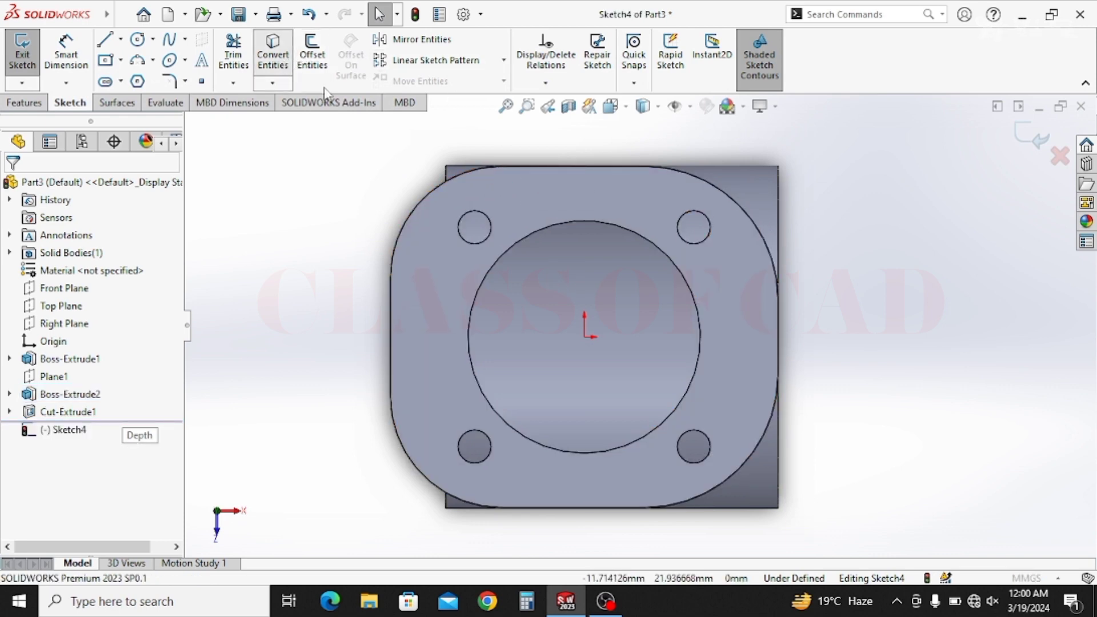
click(442, 184)
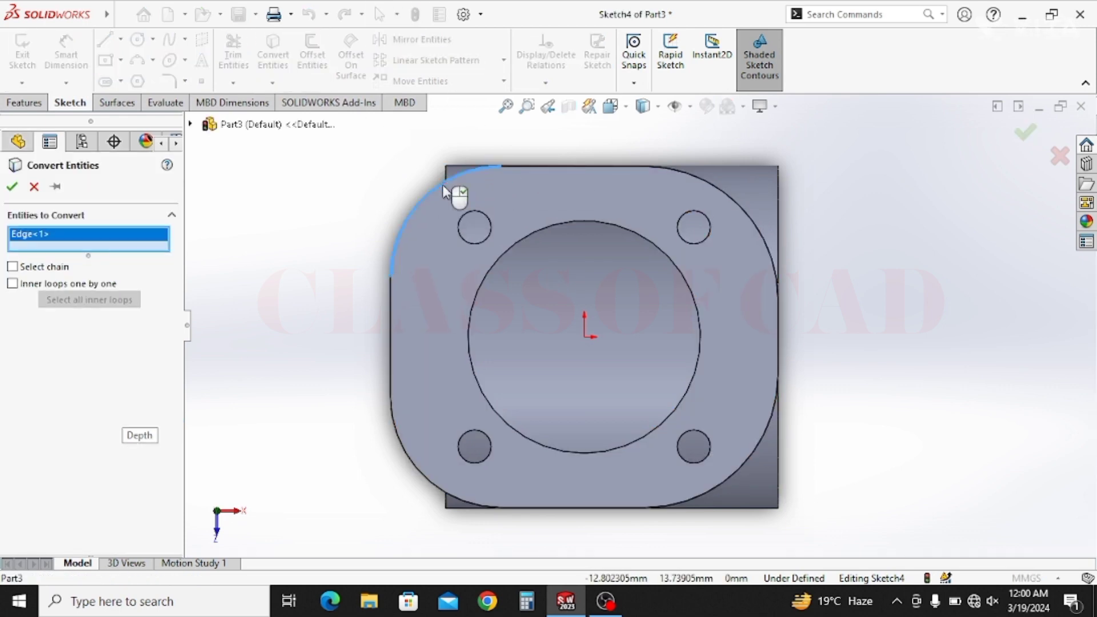
click(390, 293)
click(393, 421)
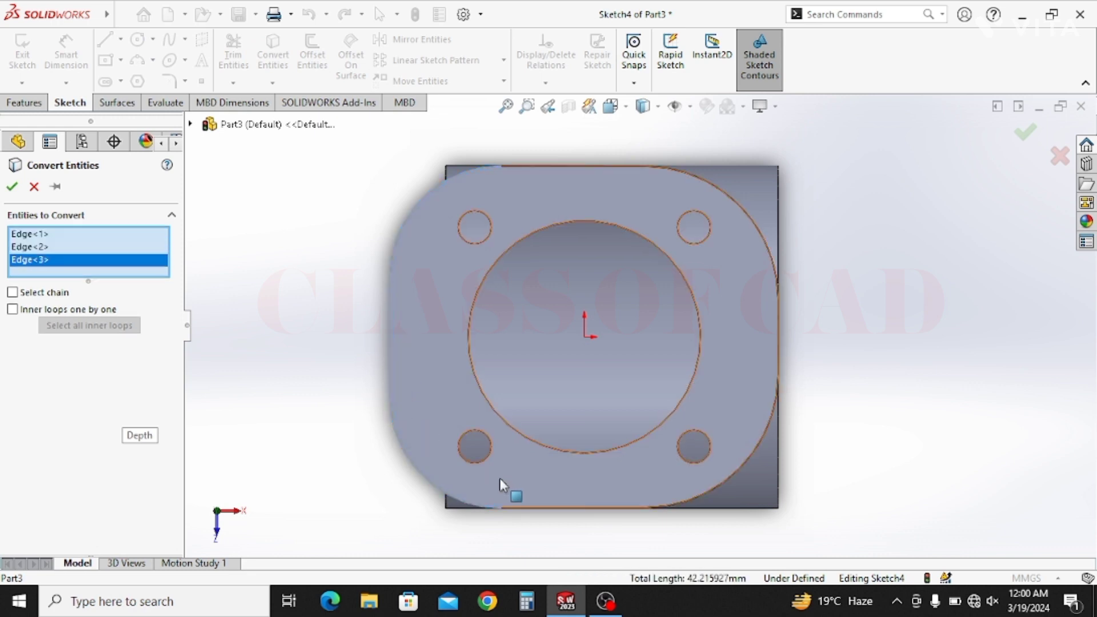
click(516, 507)
click(740, 461)
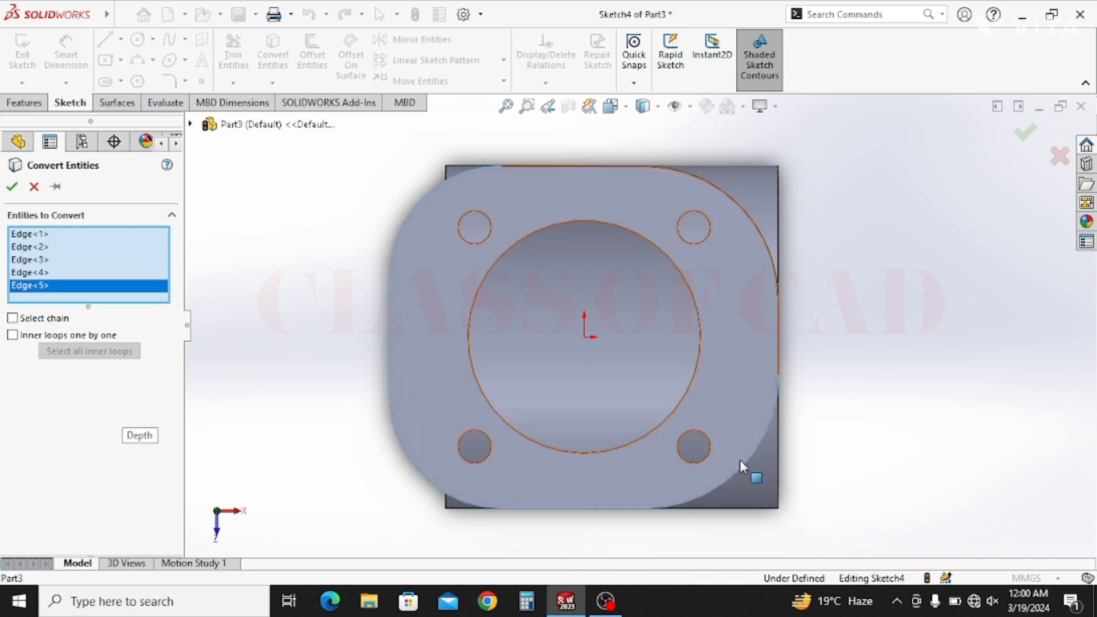
click(776, 358)
click(775, 262)
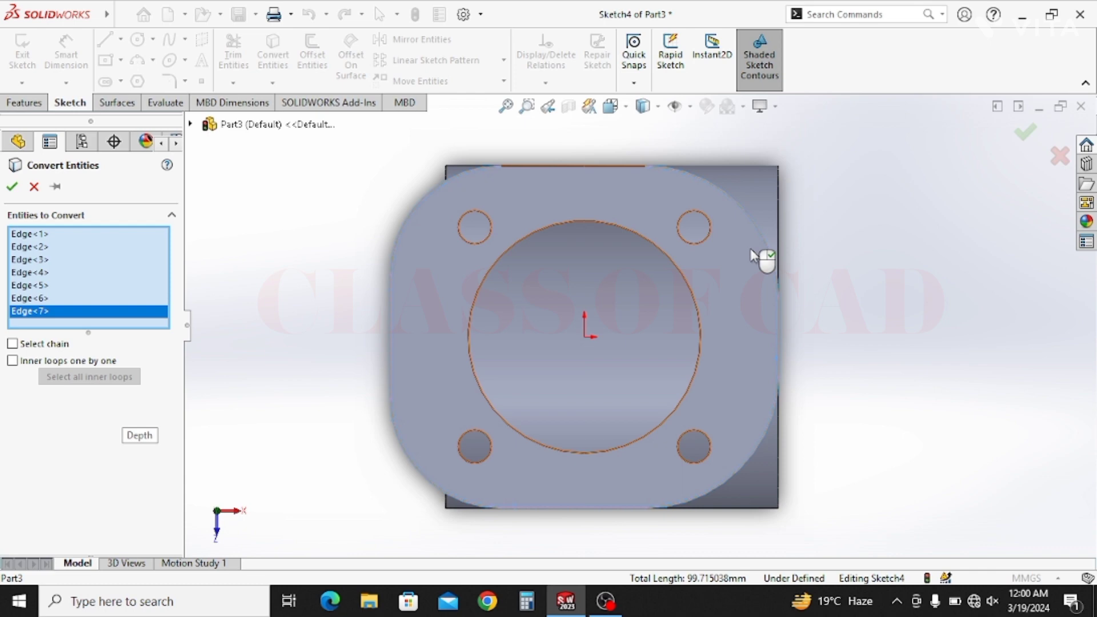
click(615, 167)
click(12, 188)
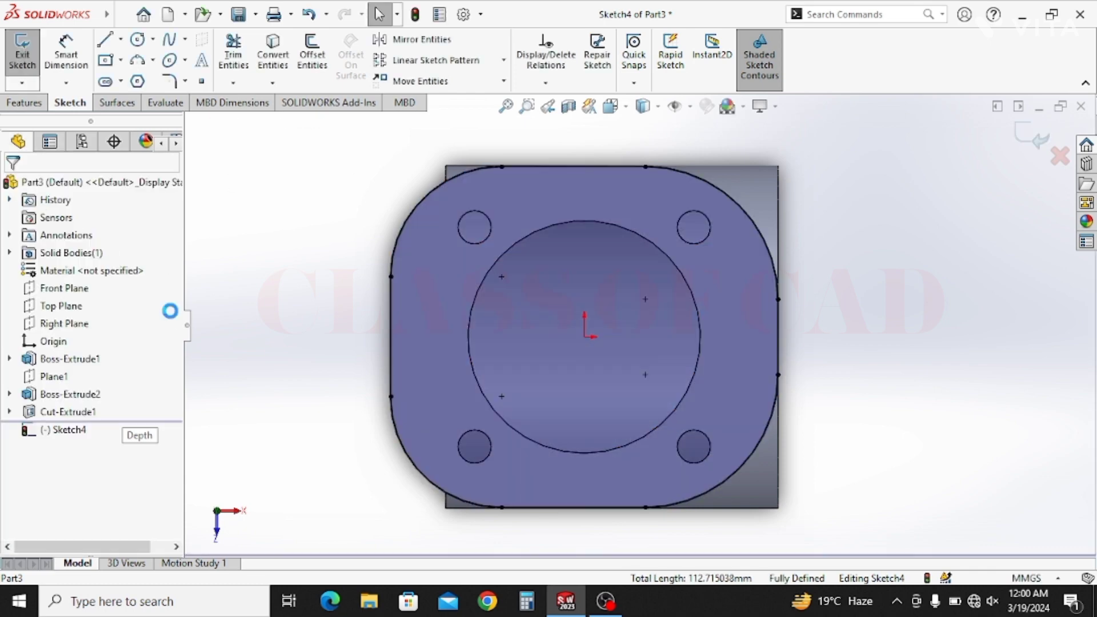
click(1038, 139)
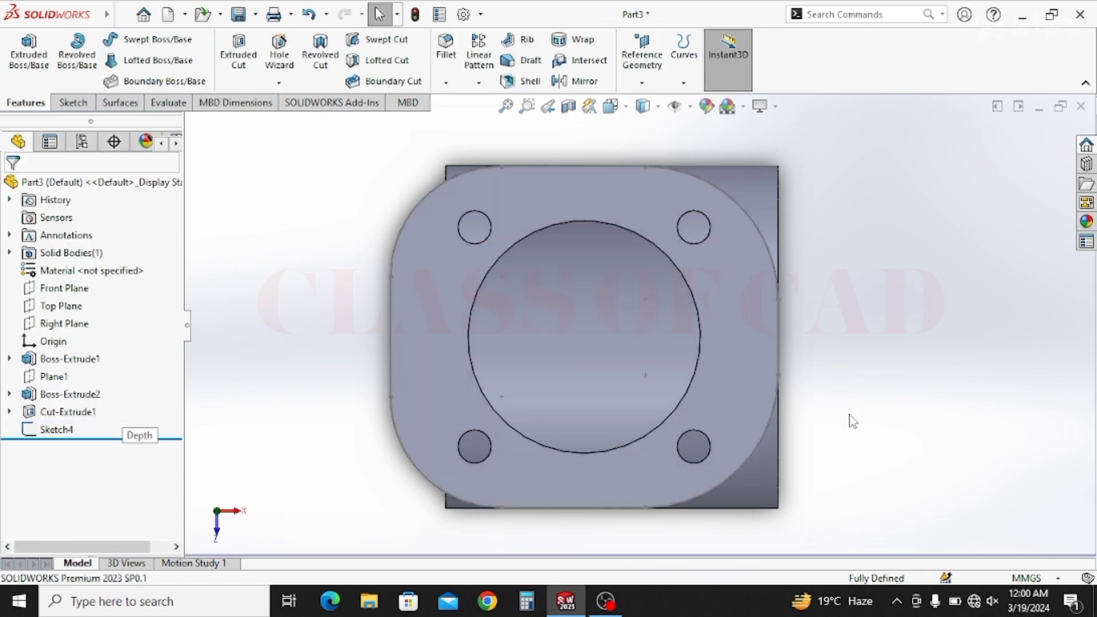
Sketch a center rectangle about 4 by 1.2 mm on the Front Plane, straddling the flange's right side edge just below its top
click(58, 289)
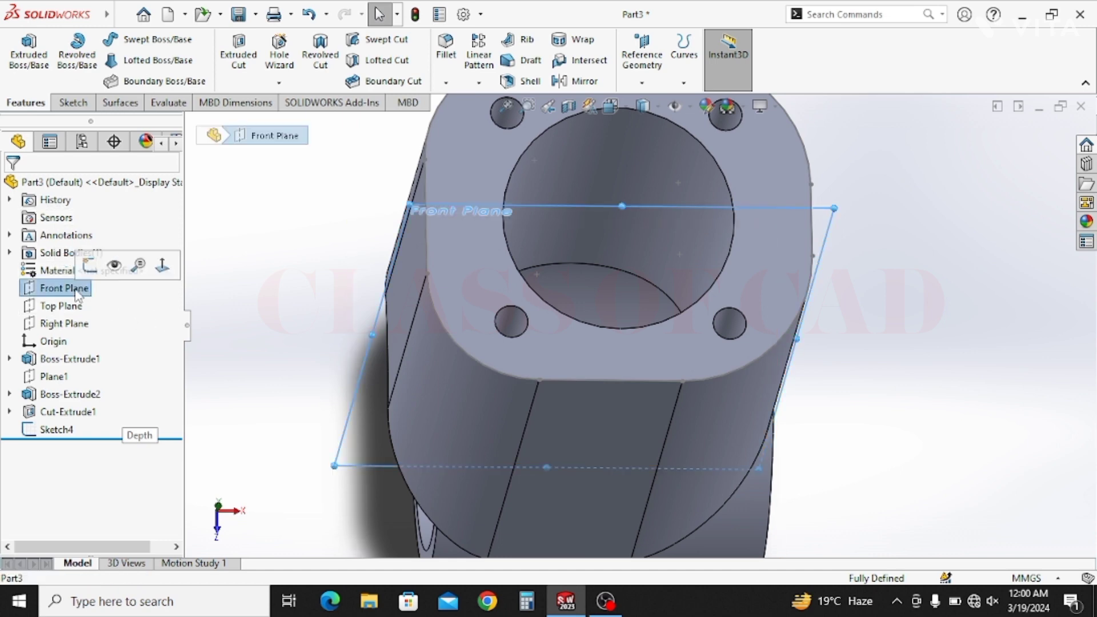
click(88, 267)
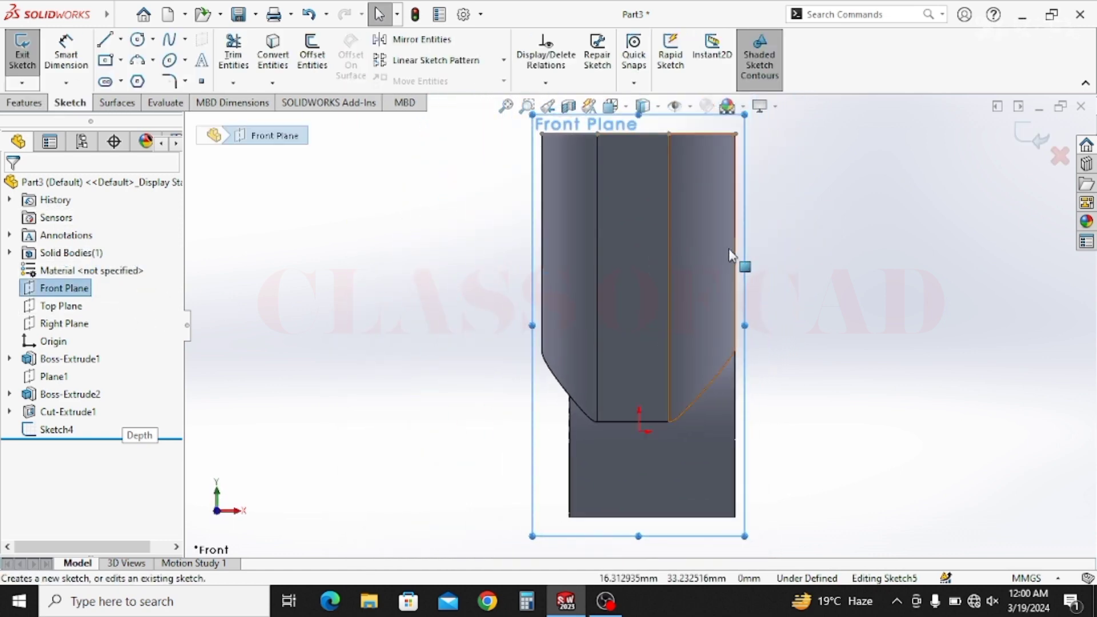
scroll(627, 310, down, 3)
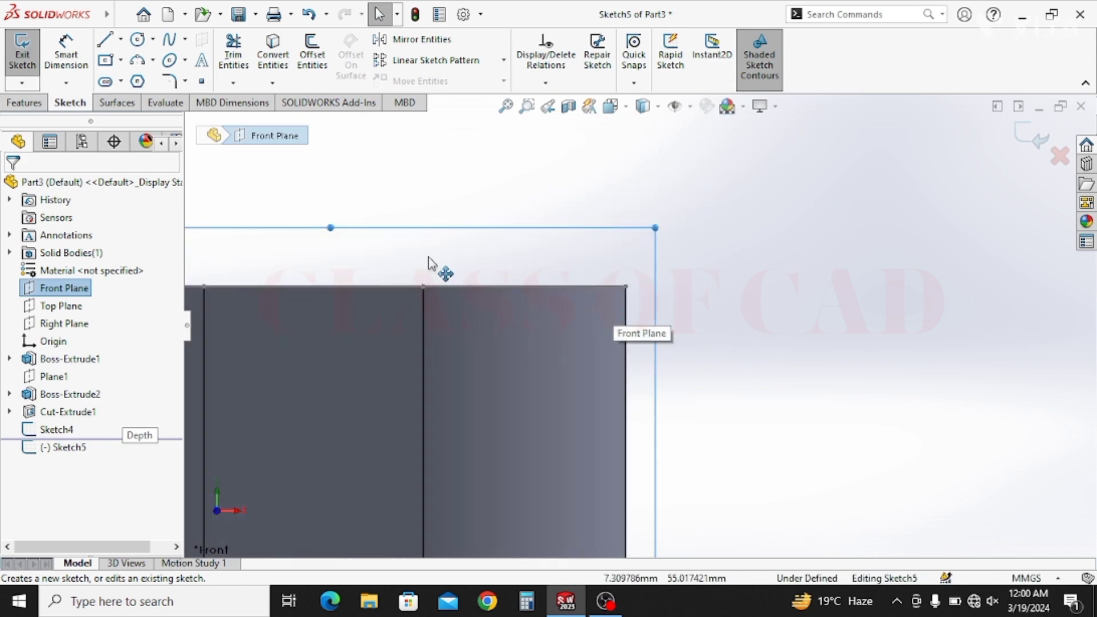
click(107, 63)
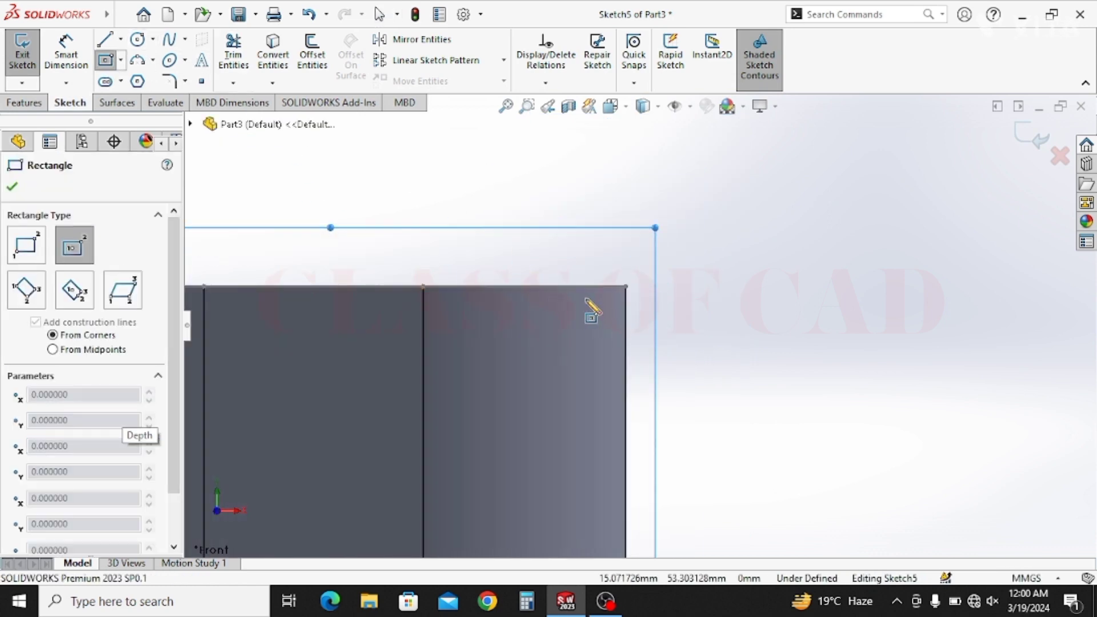
click(630, 311)
click(598, 321)
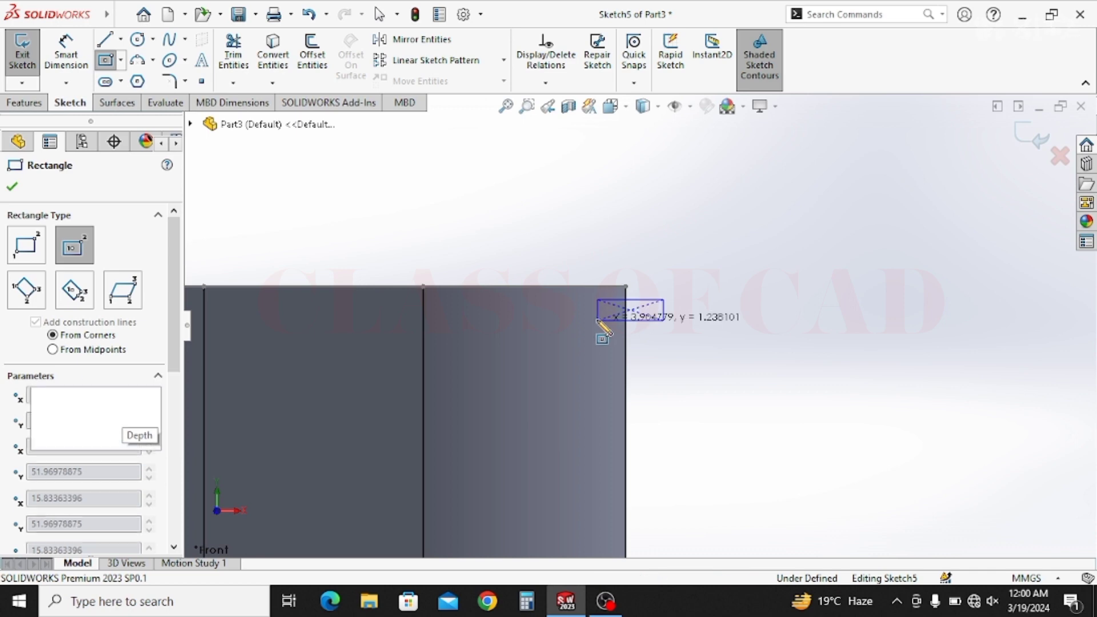
click(66, 53)
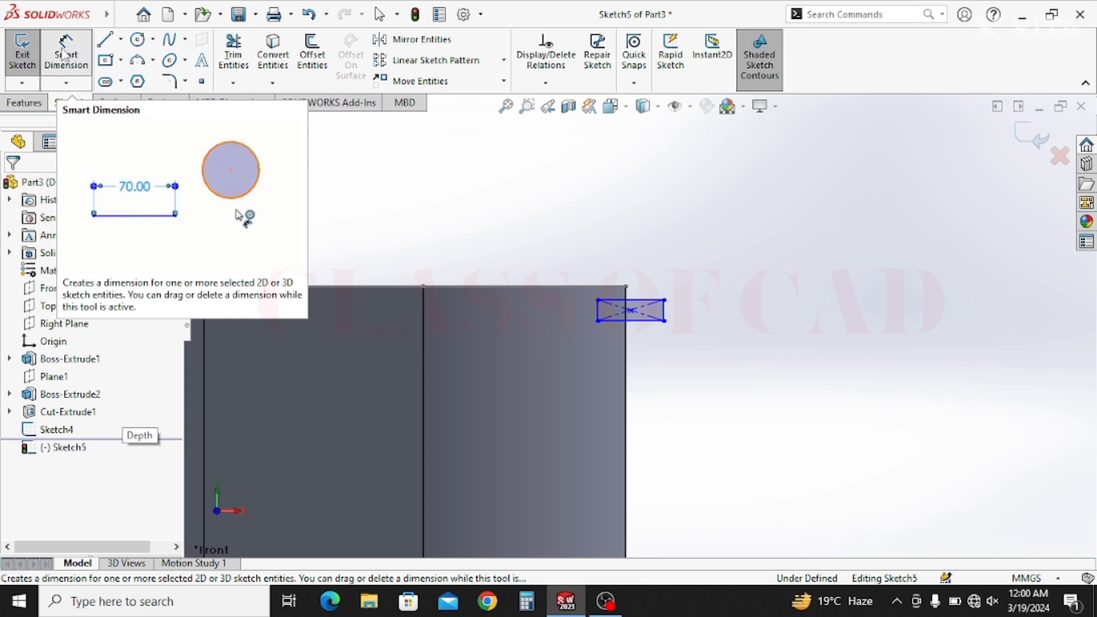
click(64, 53)
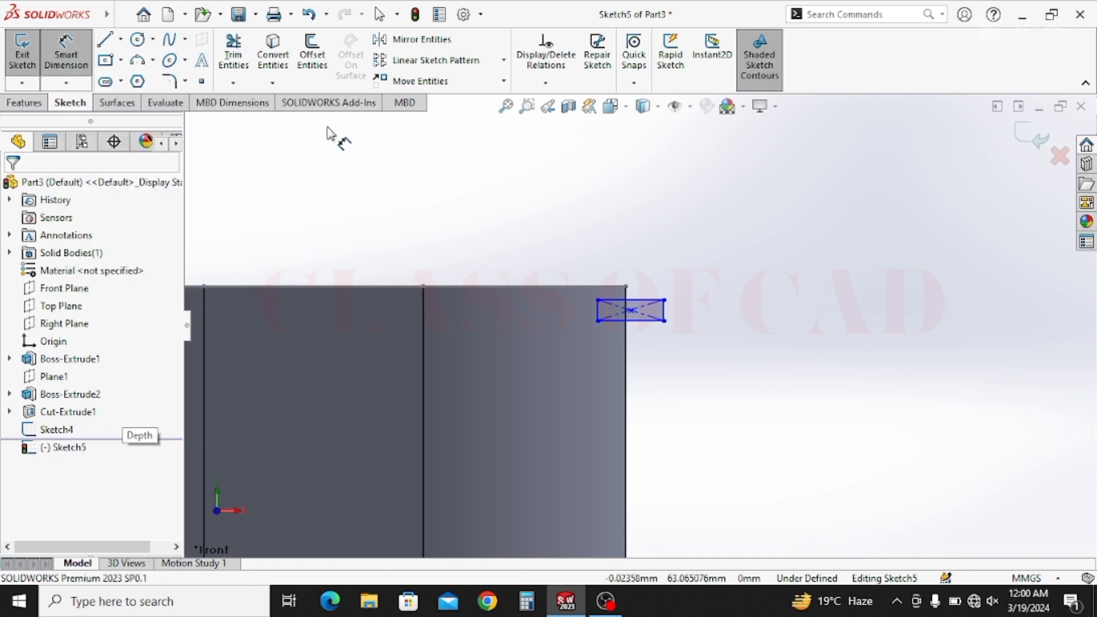
click(626, 288)
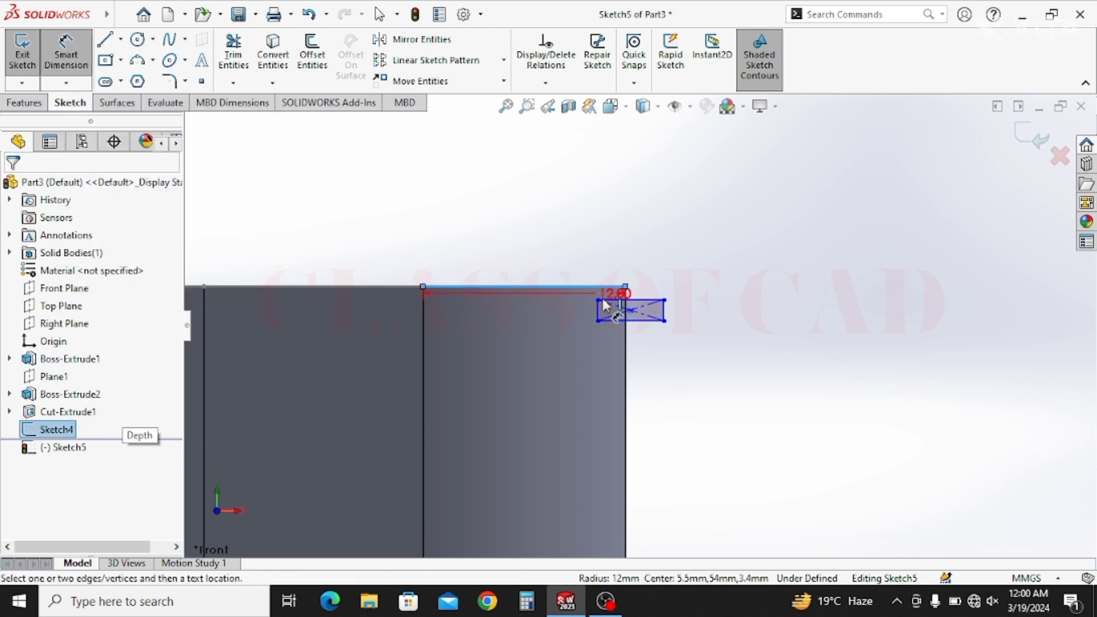
click(598, 301)
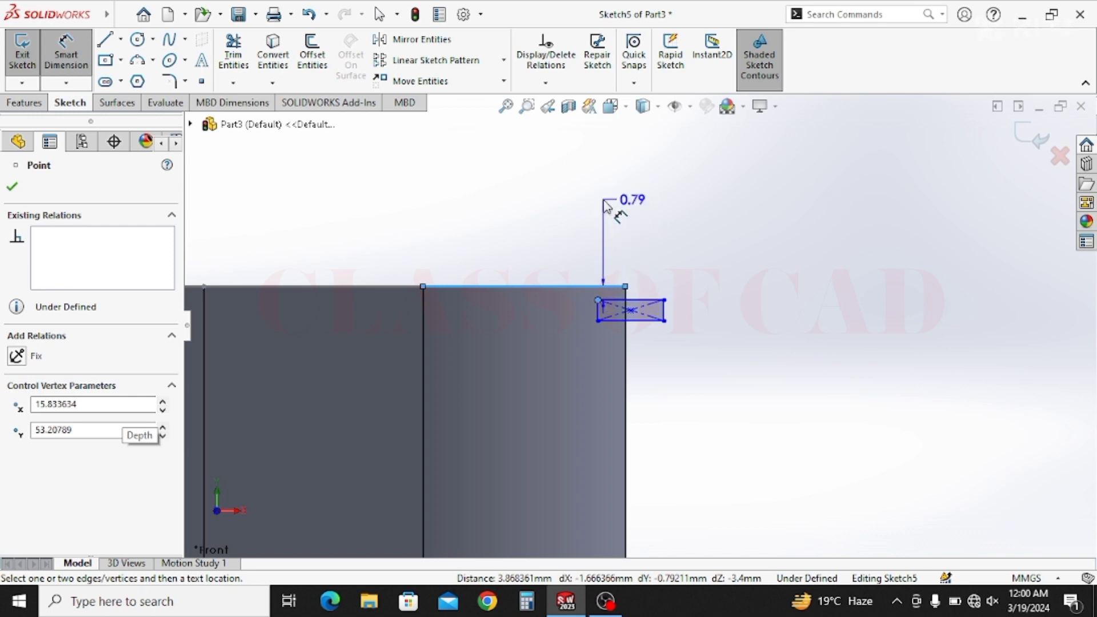
key(Escape)
key(Escape)
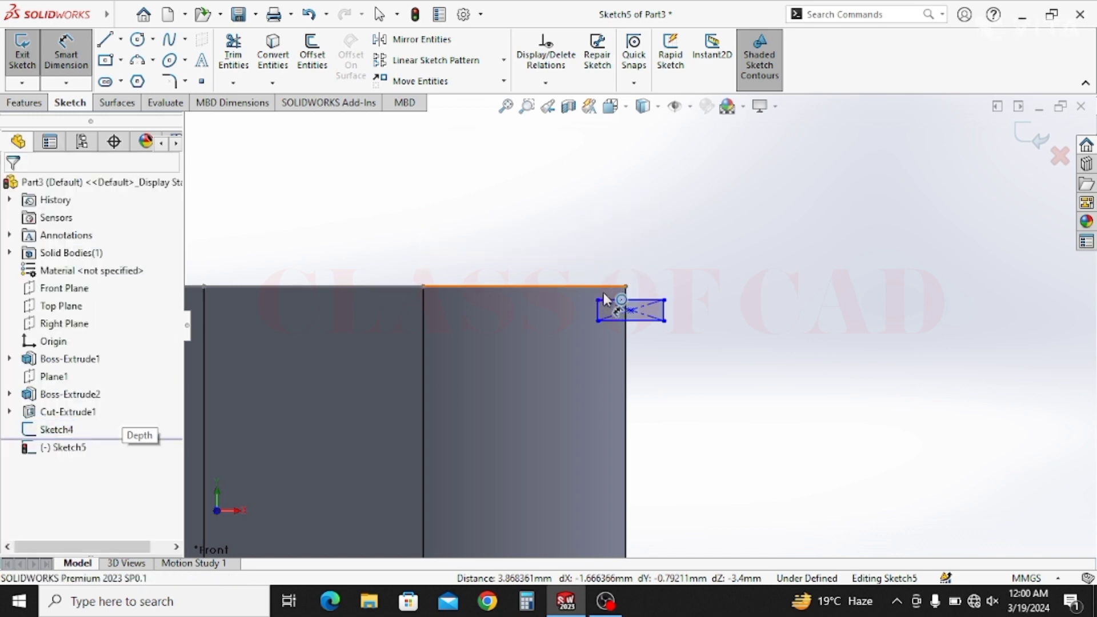
Dimension the small rectangle's inner corner 2 mm horizontally from the flange's side corner and its upper edge 0.5 mm below the flange's top
click(600, 301)
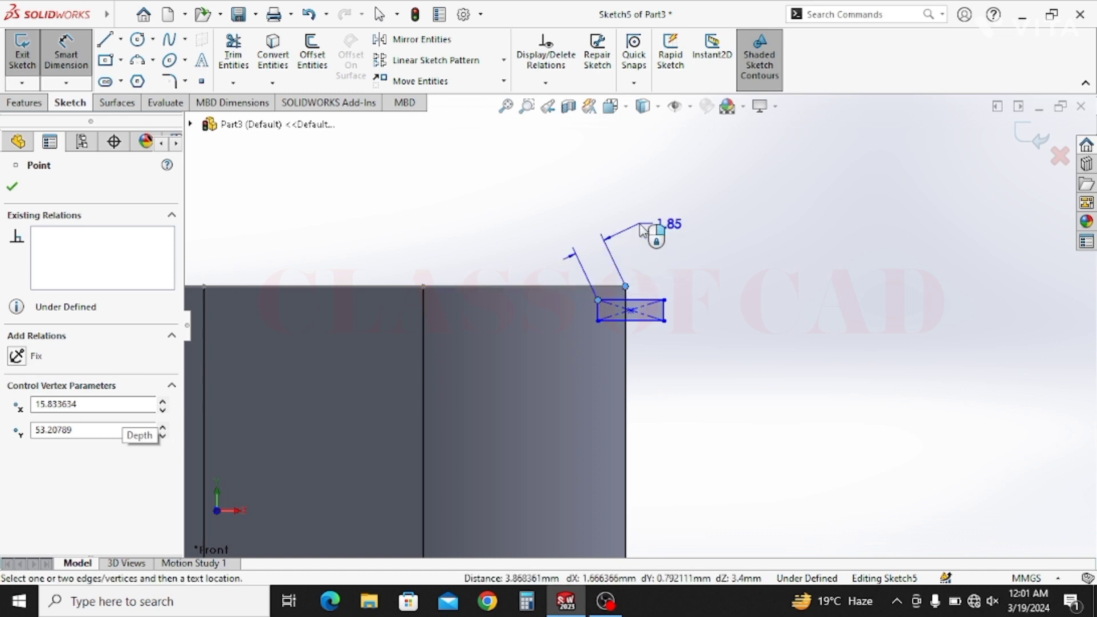
click(613, 392)
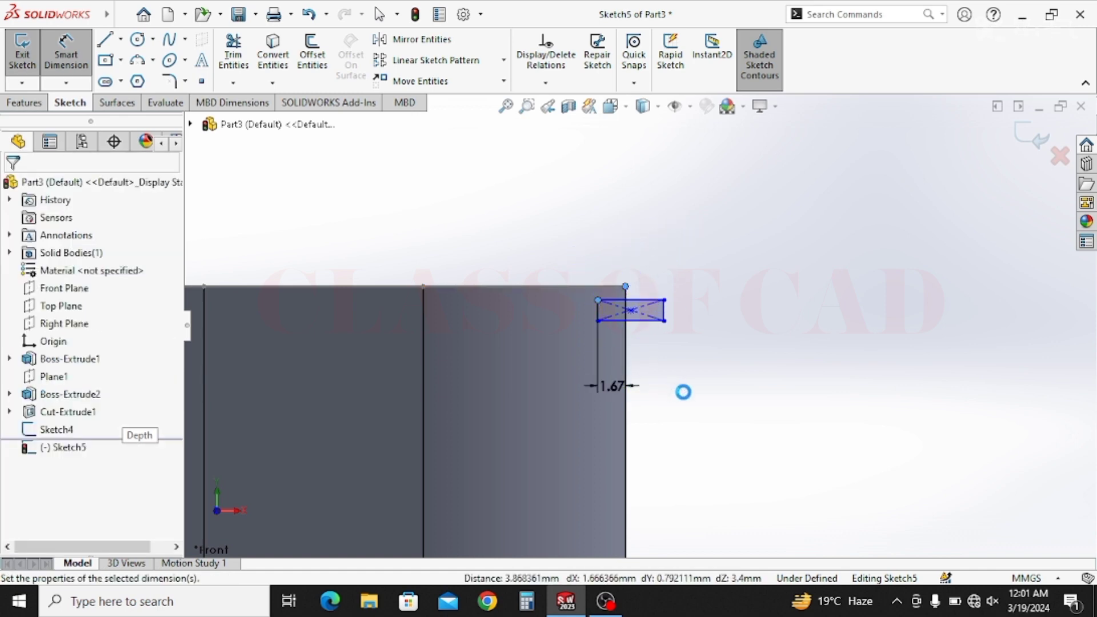
text(2)
key(Return)
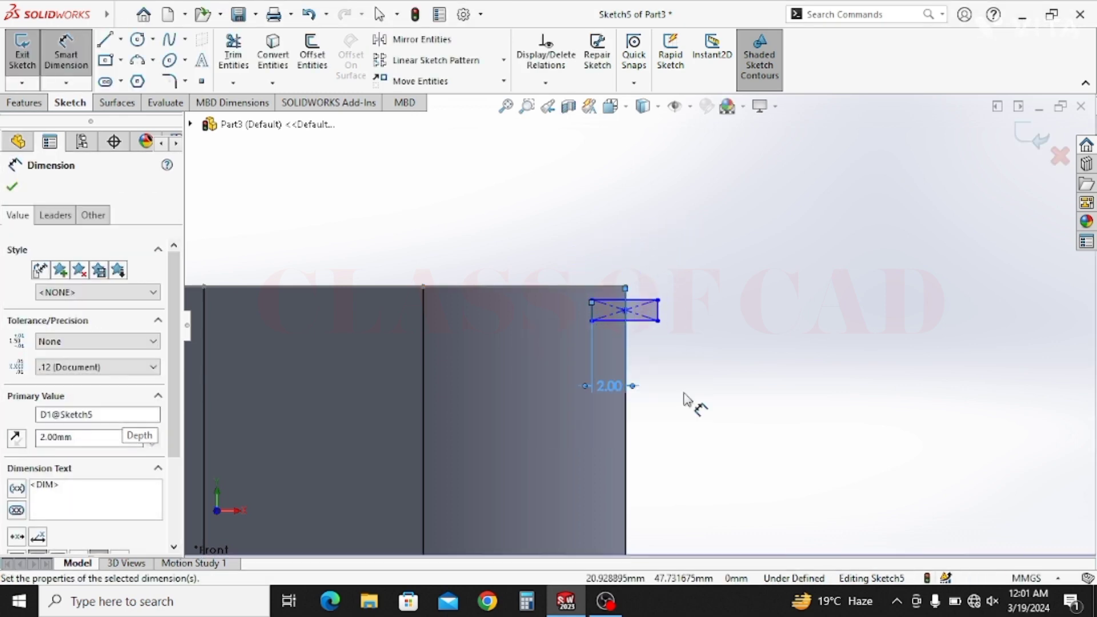
click(658, 300)
click(623, 287)
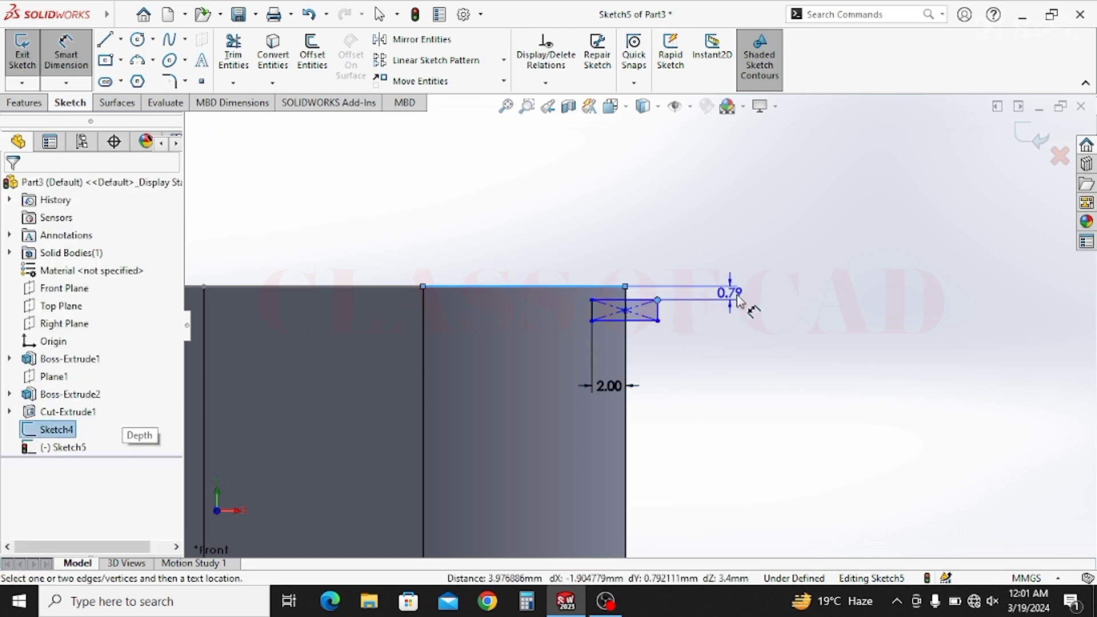
click(739, 302)
key(Return)
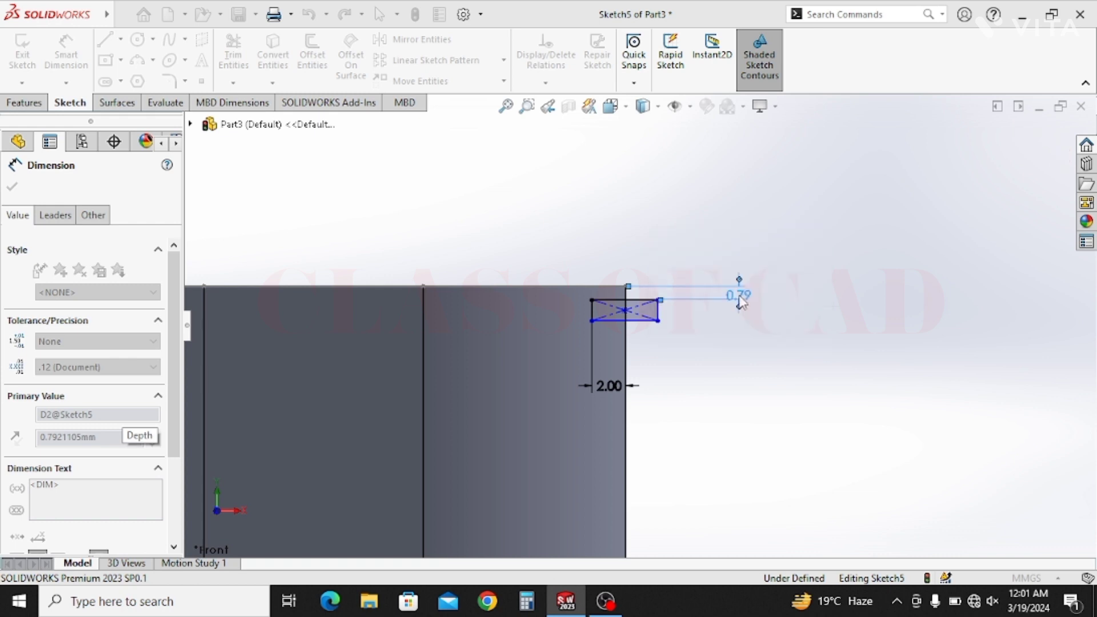
Set the small rectangle's height to 1 mm and exit the sketch
click(591, 305)
click(554, 357)
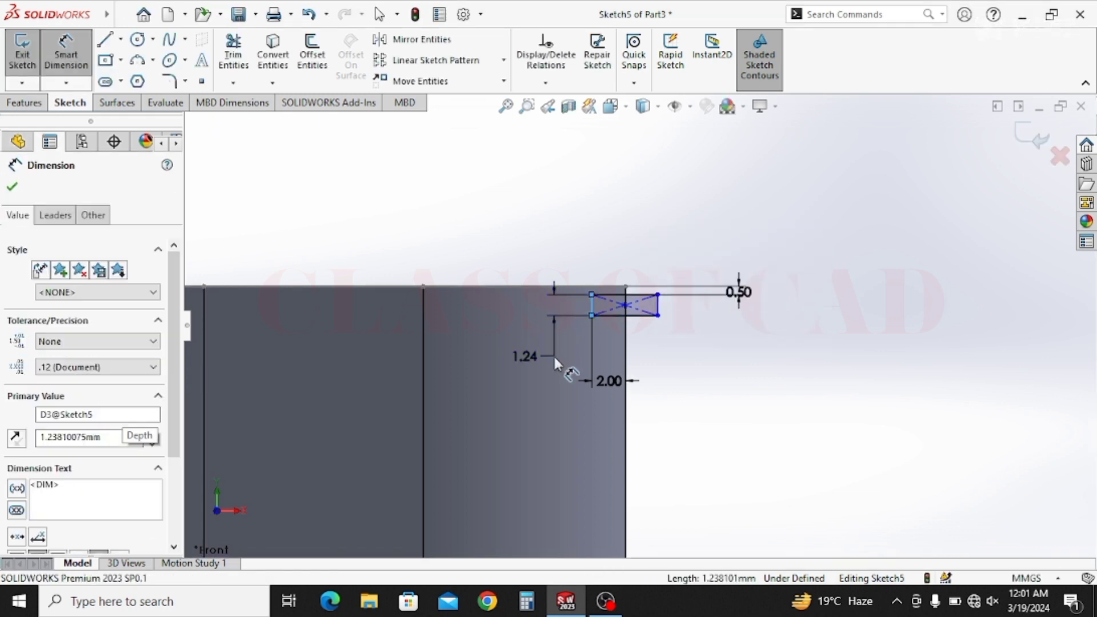
text(1)
key(Return)
key(Escape)
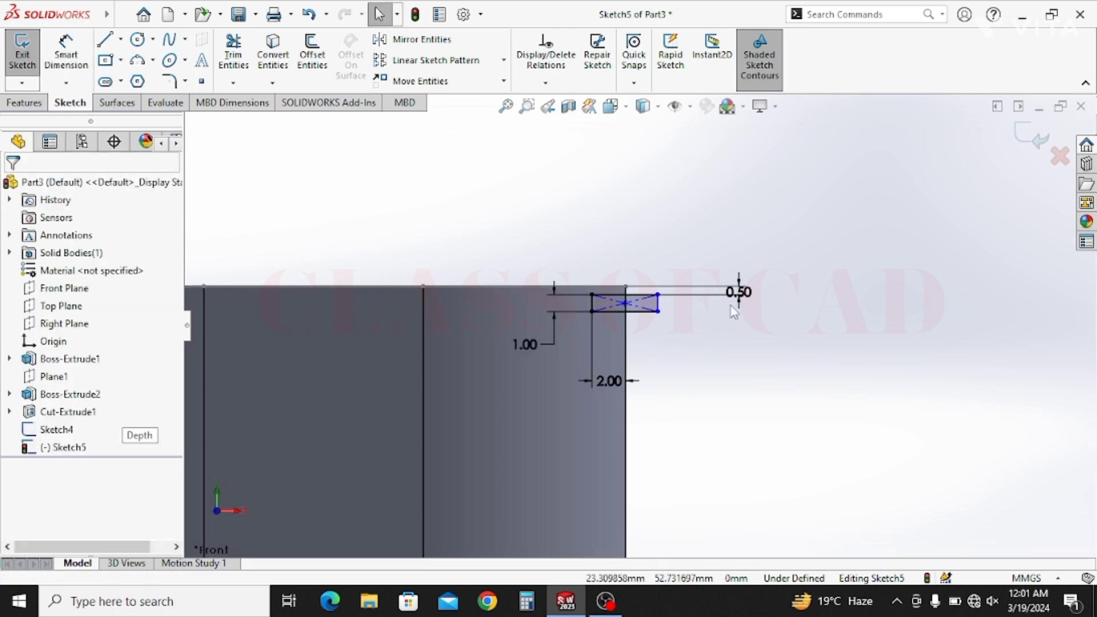
click(1024, 137)
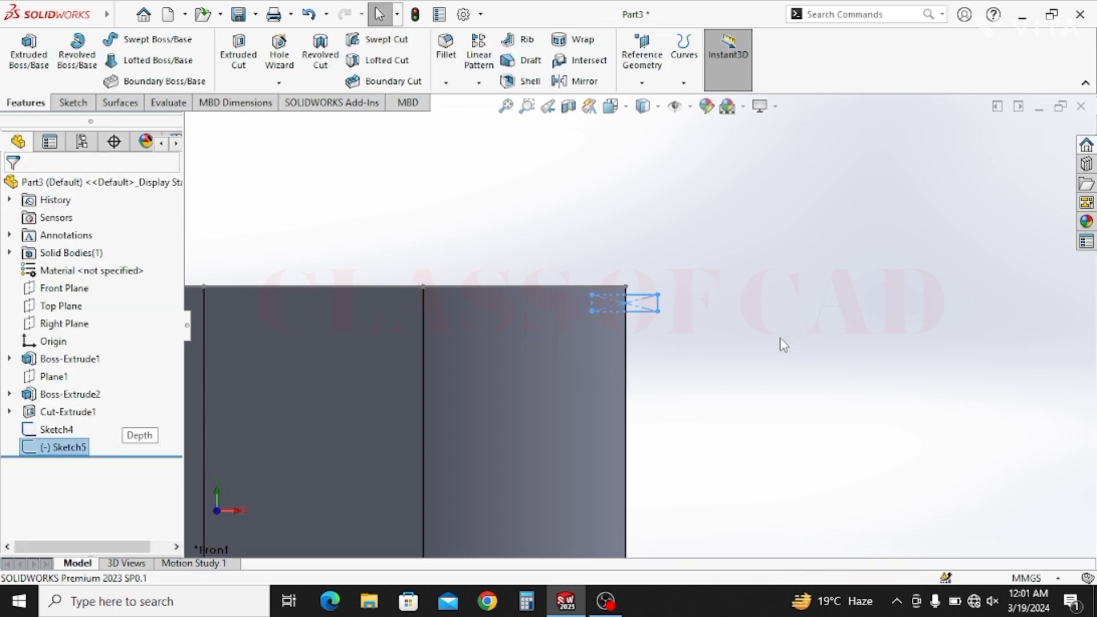
Create a swept cut using the small rectangle as profile and the rounded-rectangle outline on the flange's top face as path
middle_drag(783, 344, 754, 417)
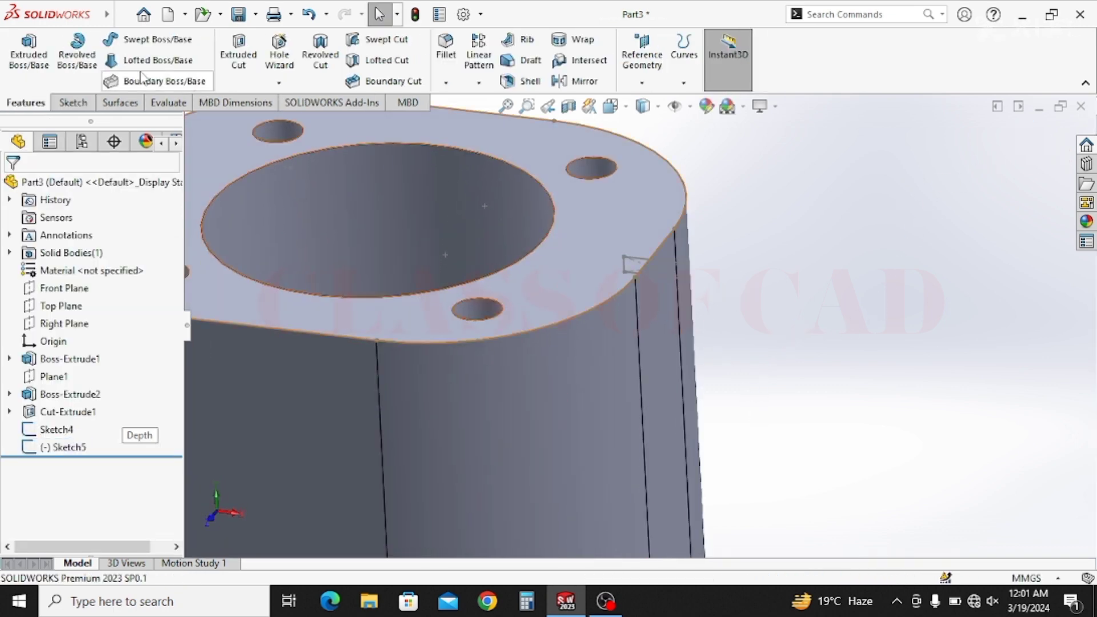
click(374, 41)
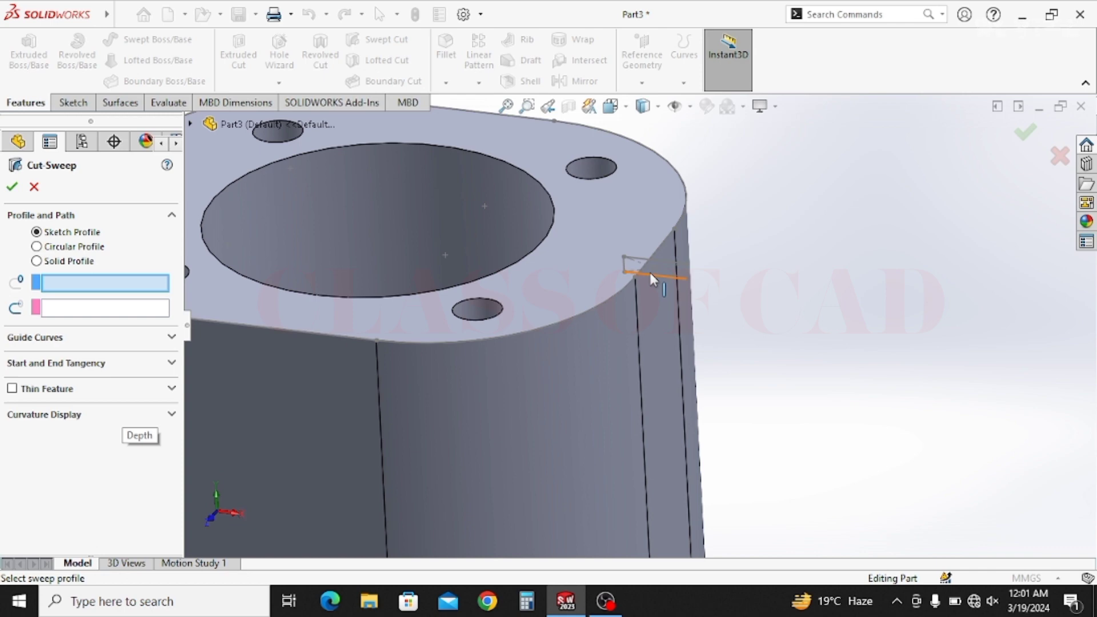
click(650, 273)
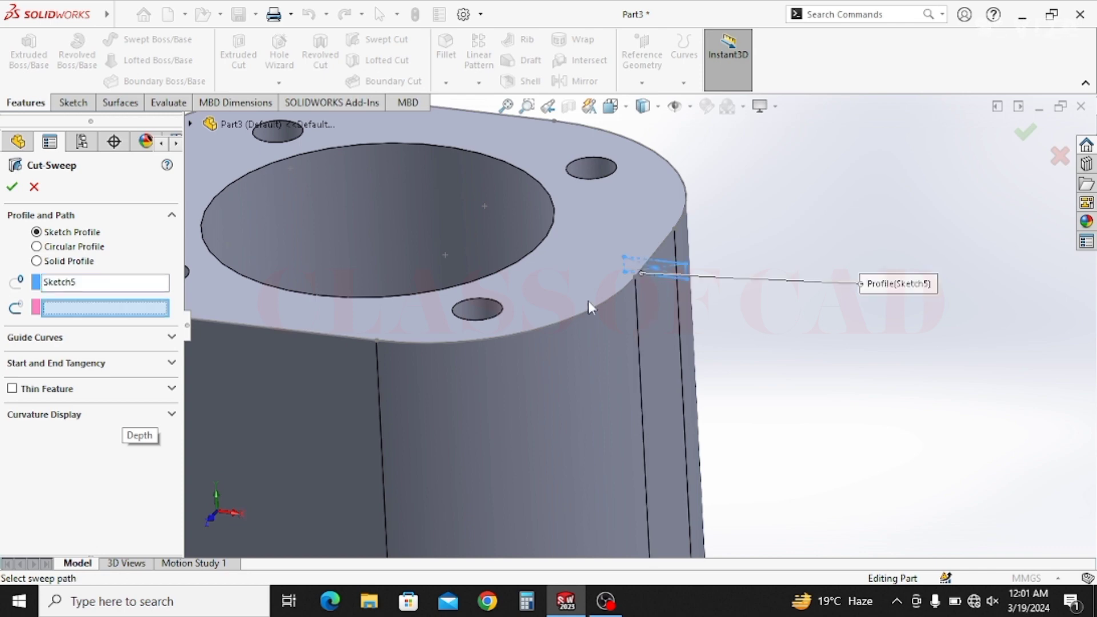
click(569, 323)
scroll(616, 354, down, 5)
mouse_move(528, 376)
middle_down()
mouse_move(532, 343)
mouse_move(534, 371)
middle_up()
click(12, 188)
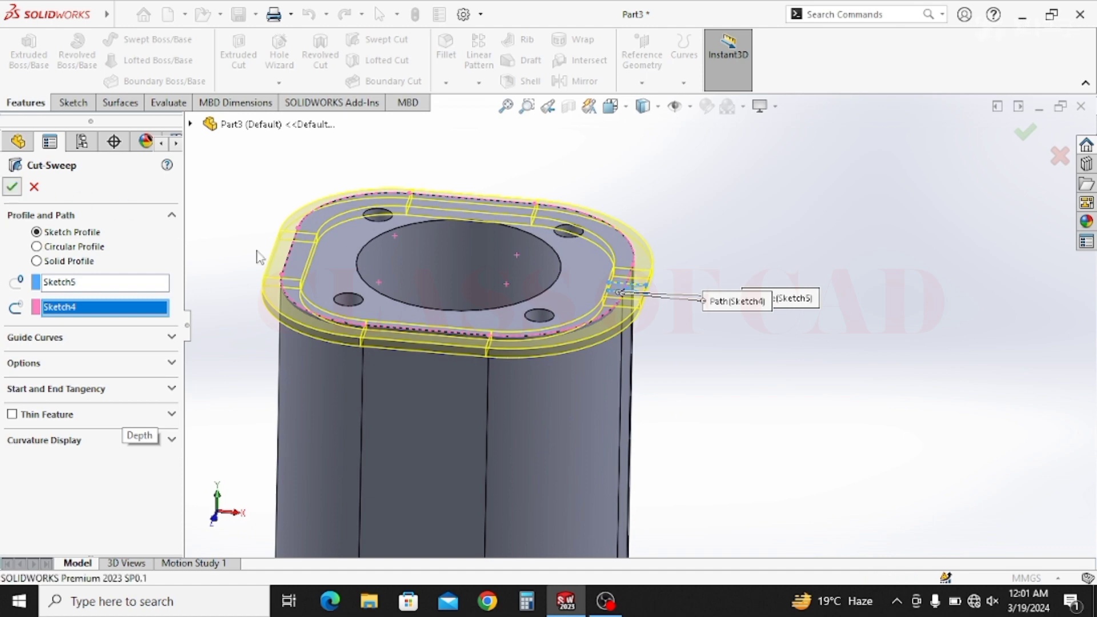
click(714, 387)
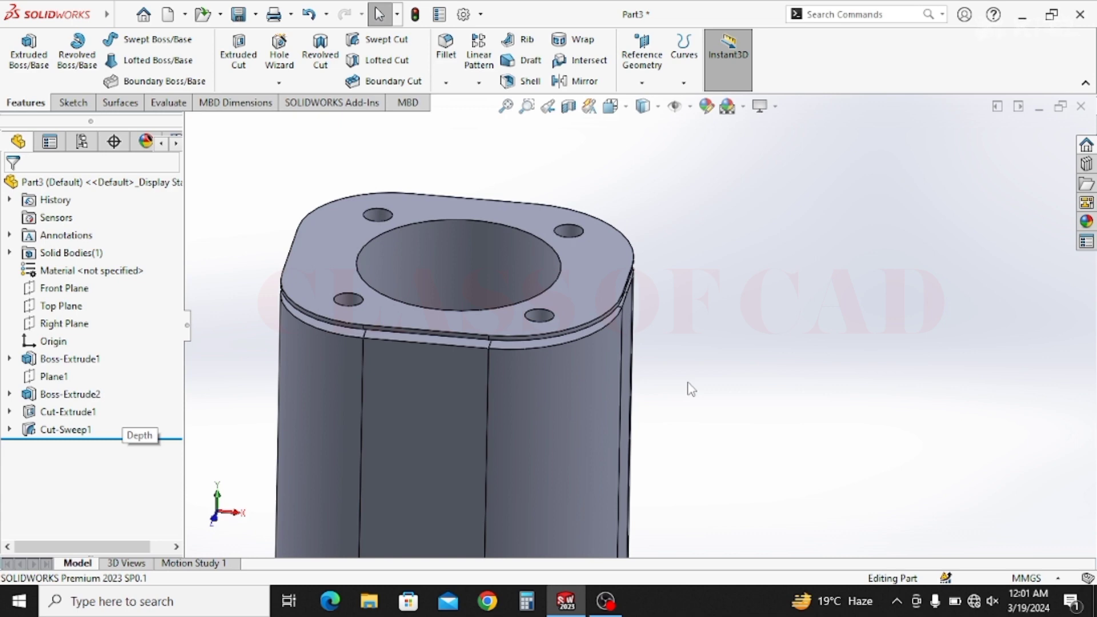
Set up a linear pattern with 2 mm spacing along the vertical edge of the rounded-rectangle body
click(478, 82)
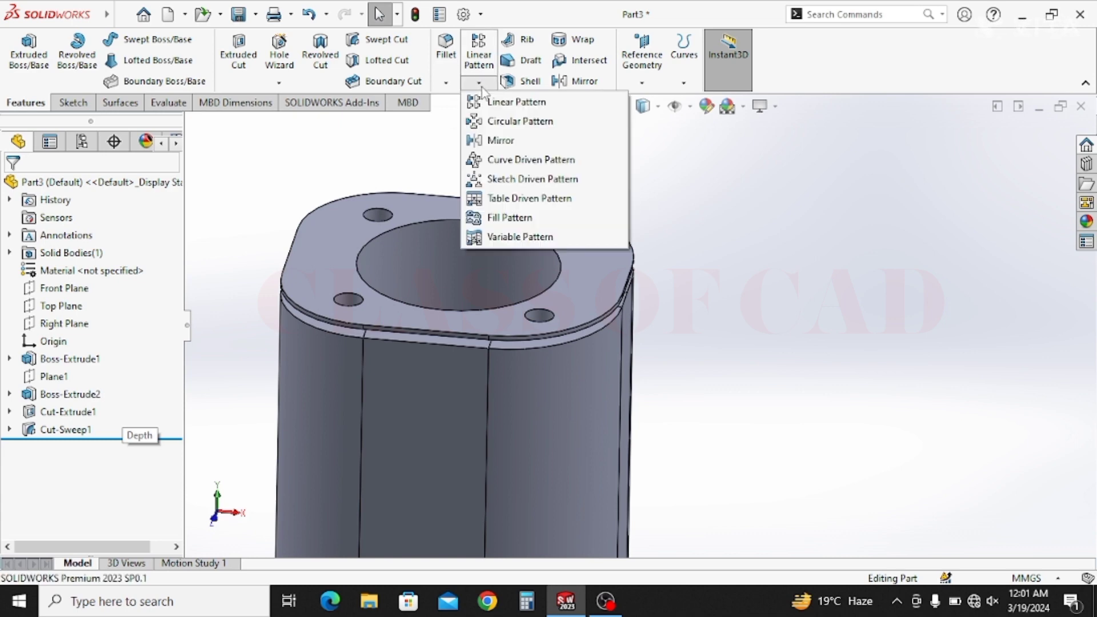
click(517, 104)
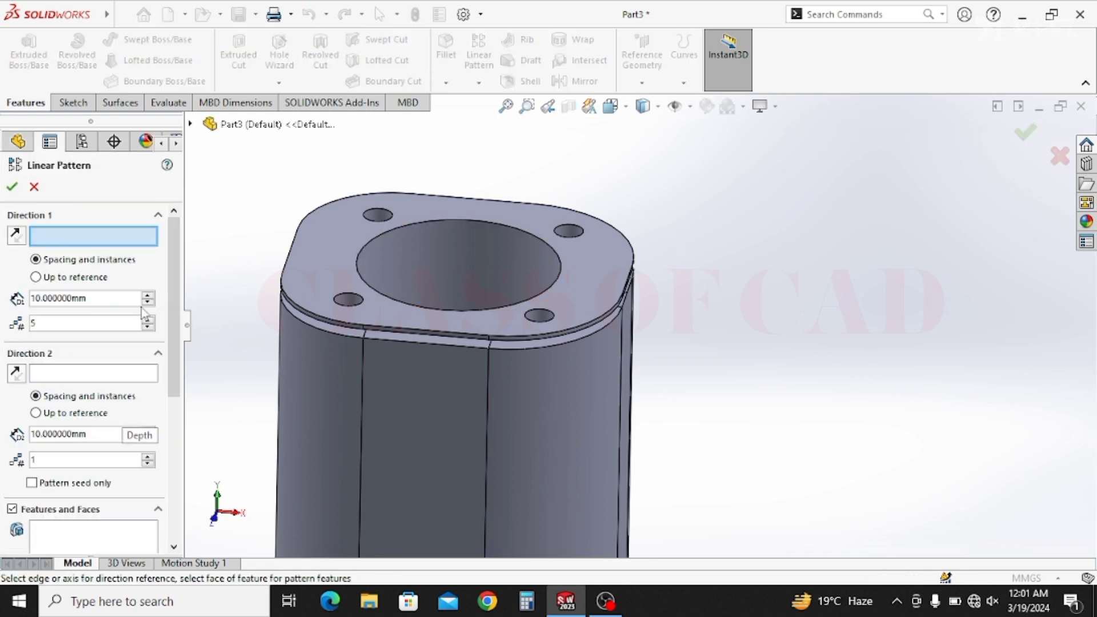
text(2)
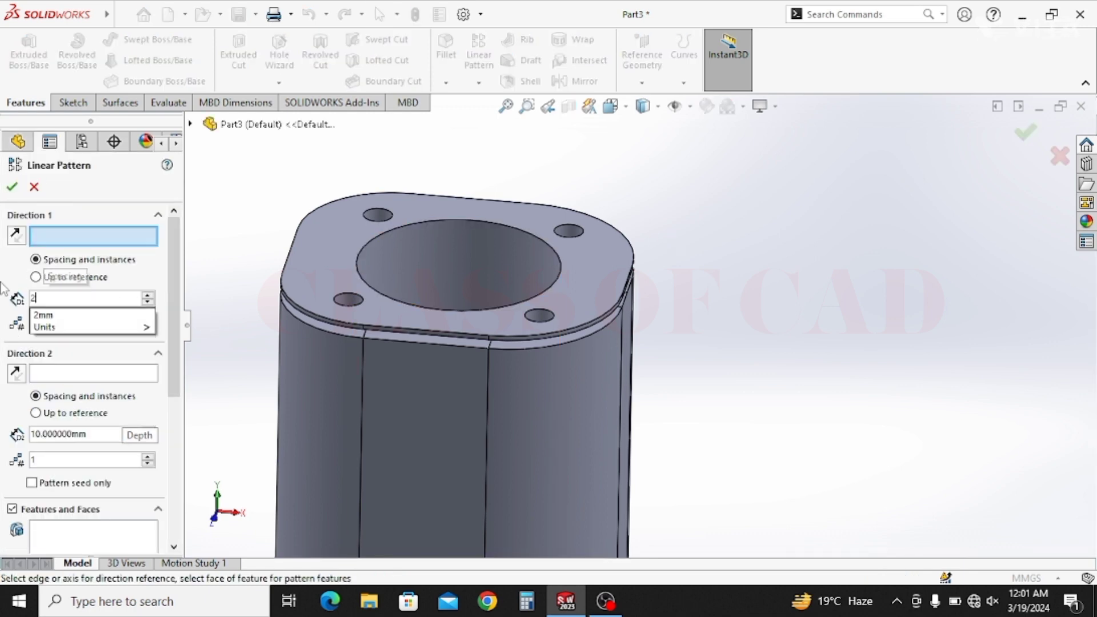
key(Tab)
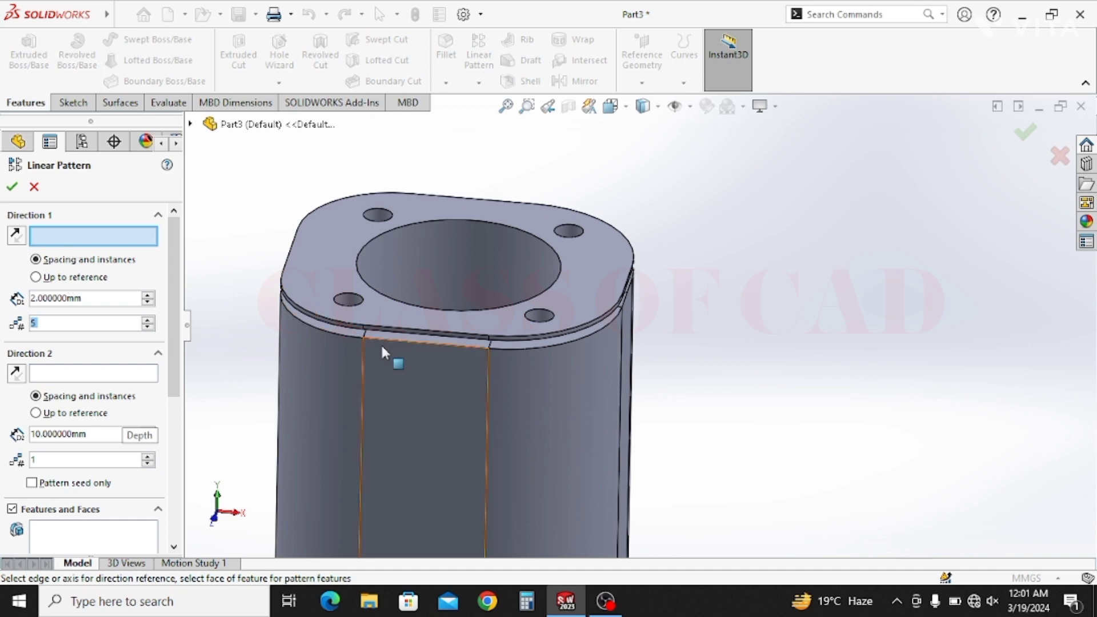
click(360, 358)
middle_drag(451, 351, 457, 351)
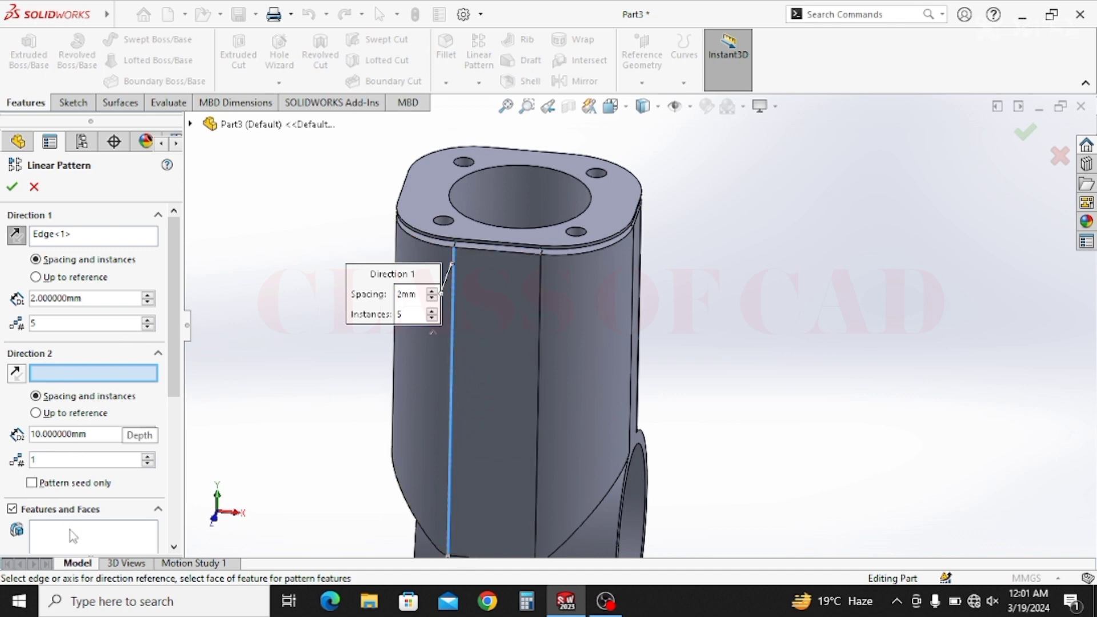
Choose the swept groove as the feature to pattern, set 12 instances, and finish the linear pattern
click(86, 537)
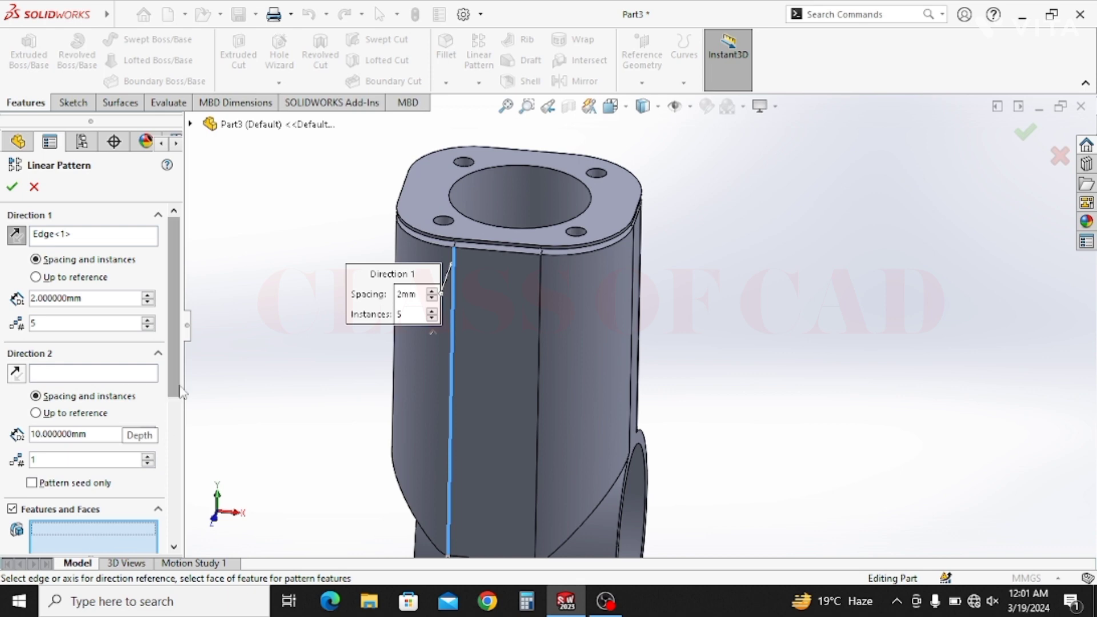
scroll(178, 391, down, 3)
scroll(487, 249, down, 5)
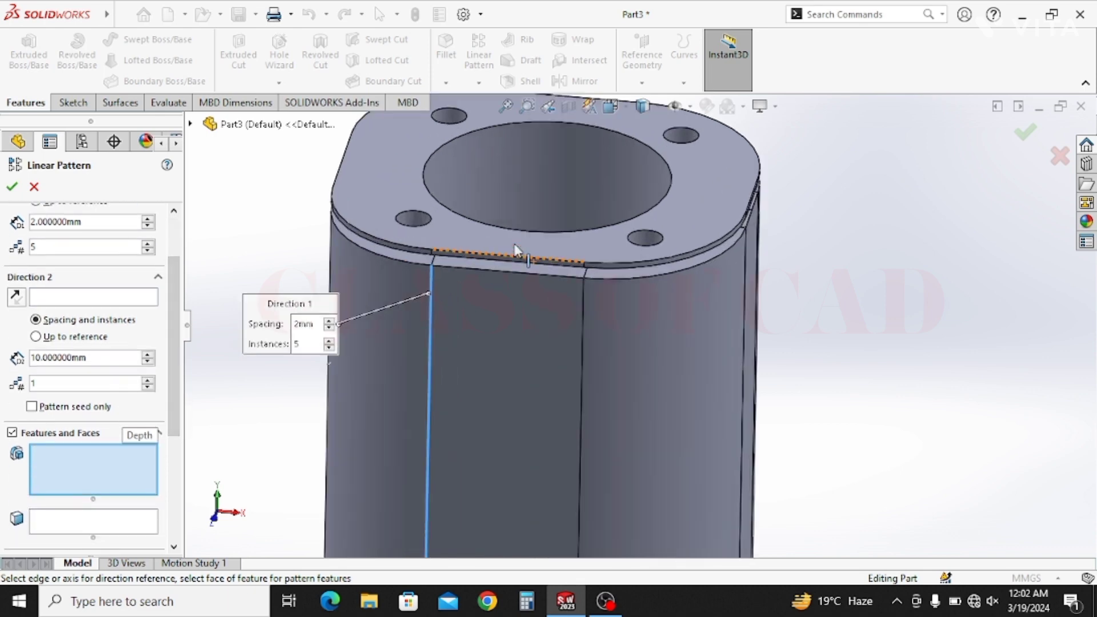
click(383, 262)
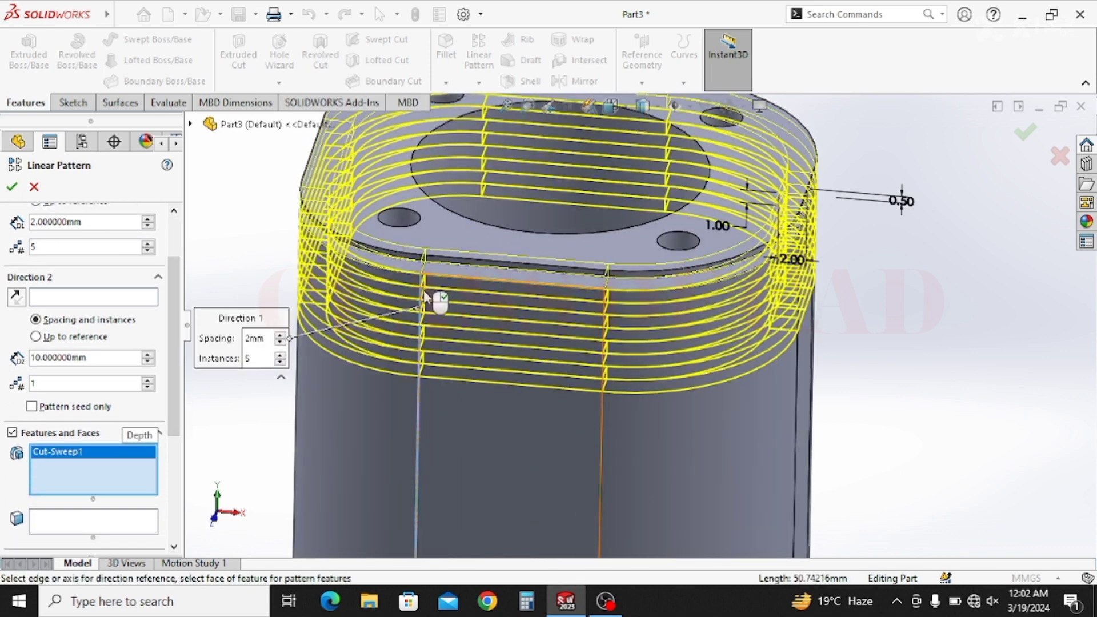
scroll(439, 303, up, 5)
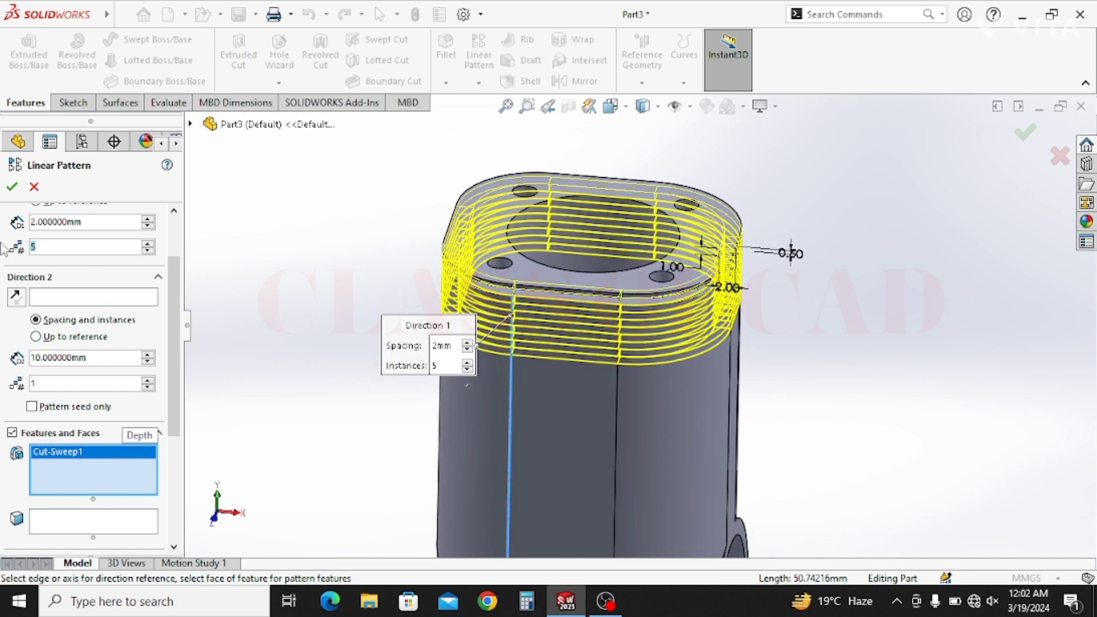
text(12)
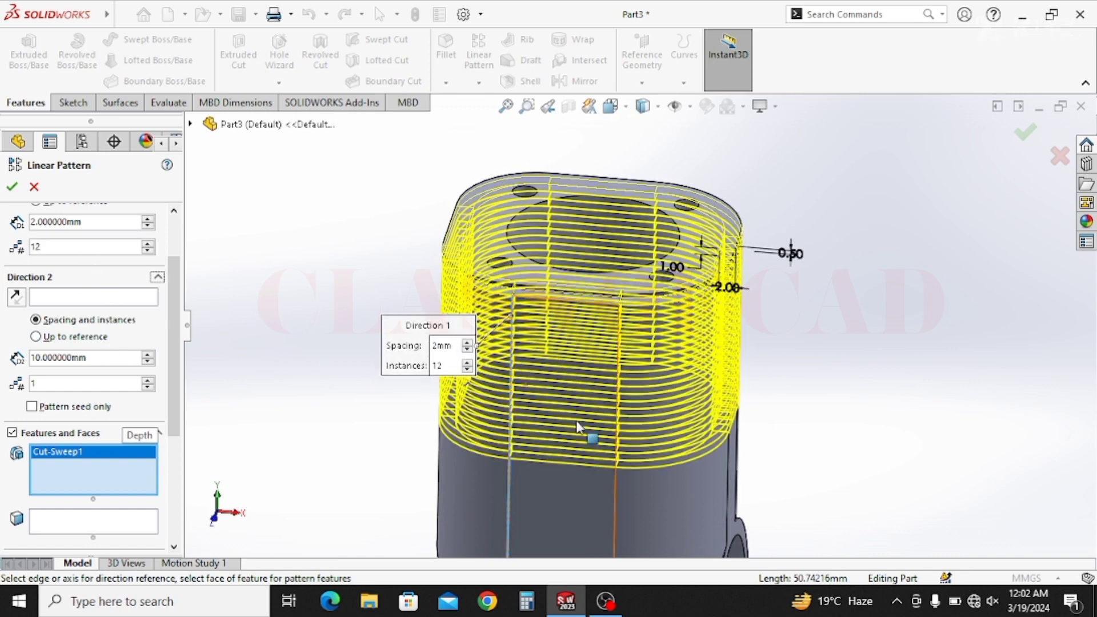
middle_drag(580, 433, 605, 454)
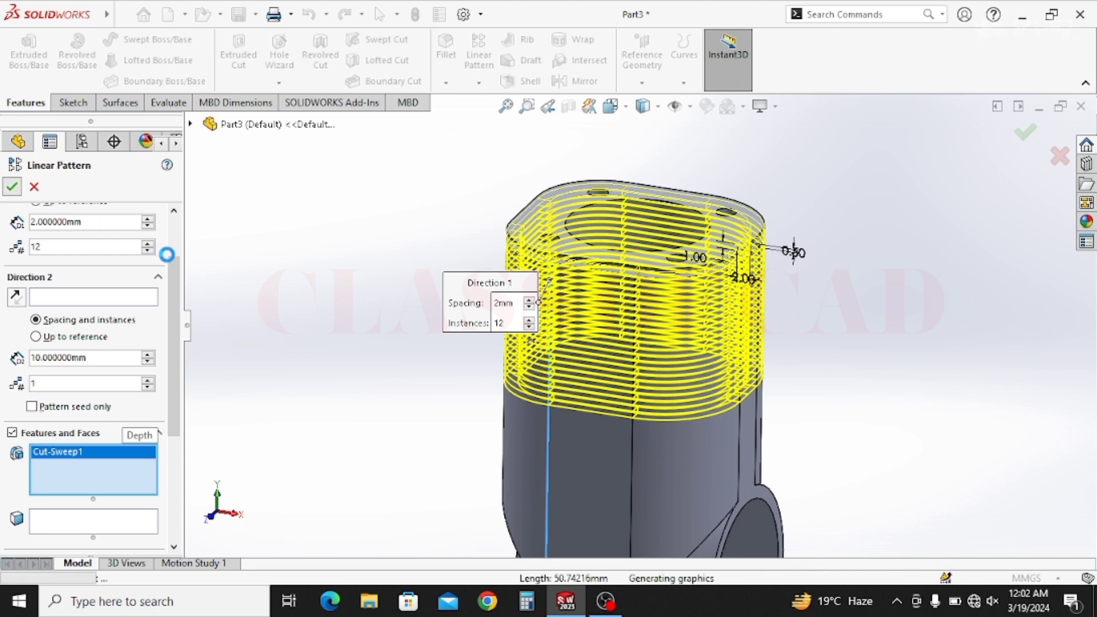
Create a reference plane offset 29.5 mm above the Top Plane
scroll(736, 451, up, 2)
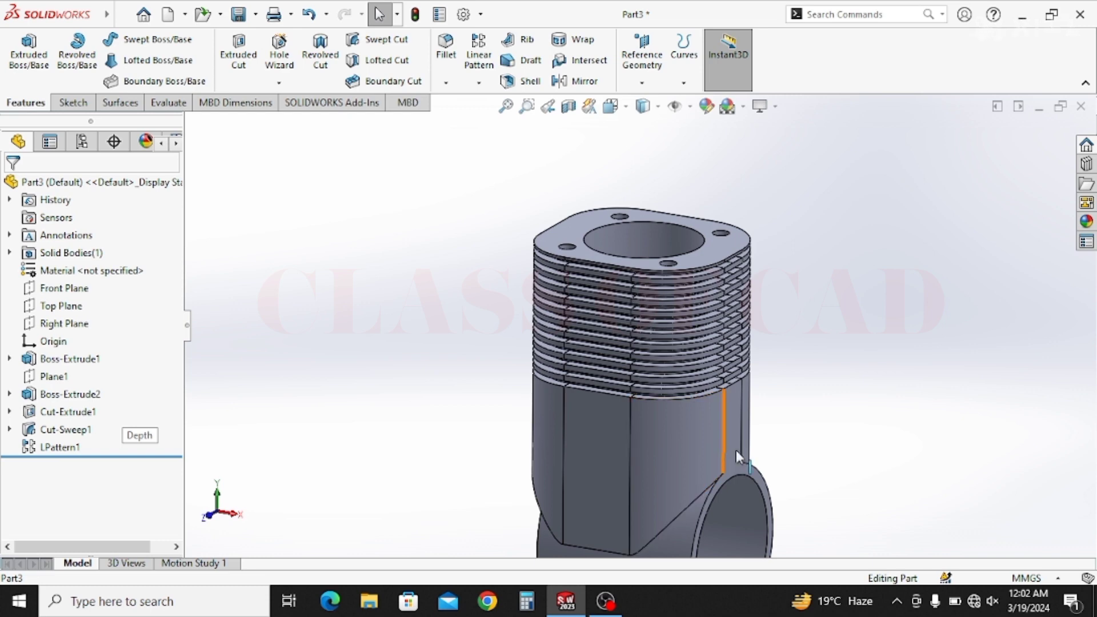
key(f)
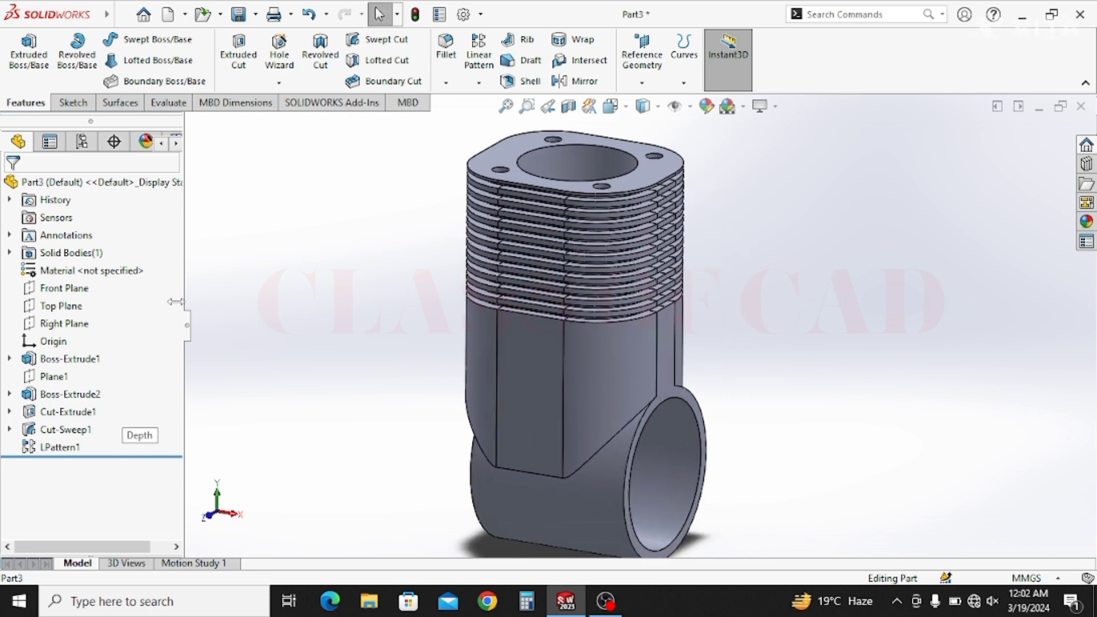
click(67, 309)
click(205, 334)
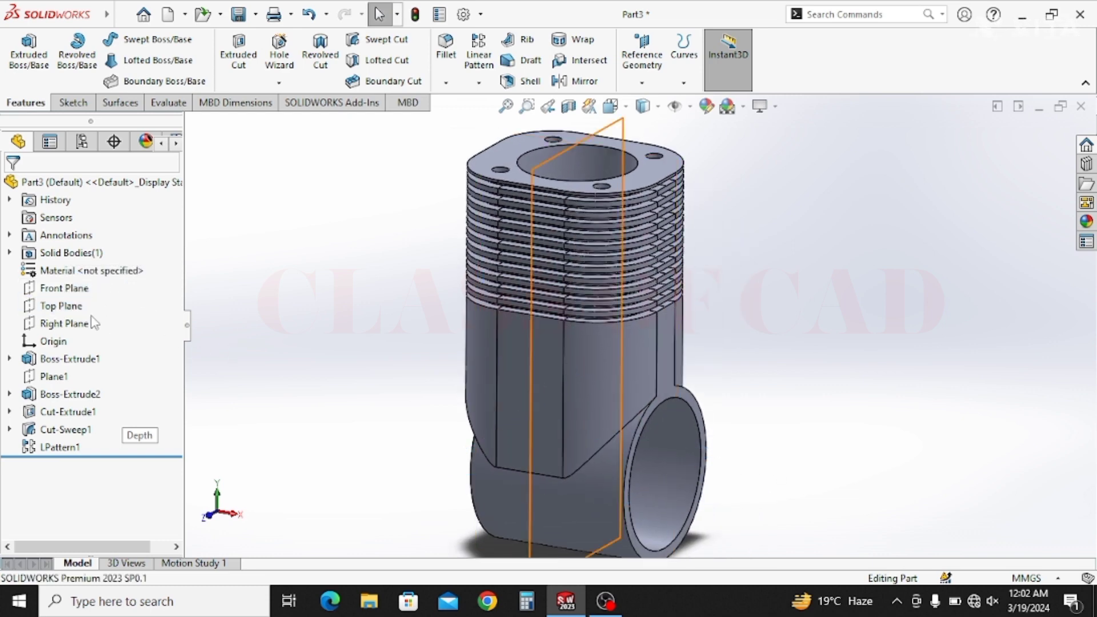
click(63, 306)
click(641, 83)
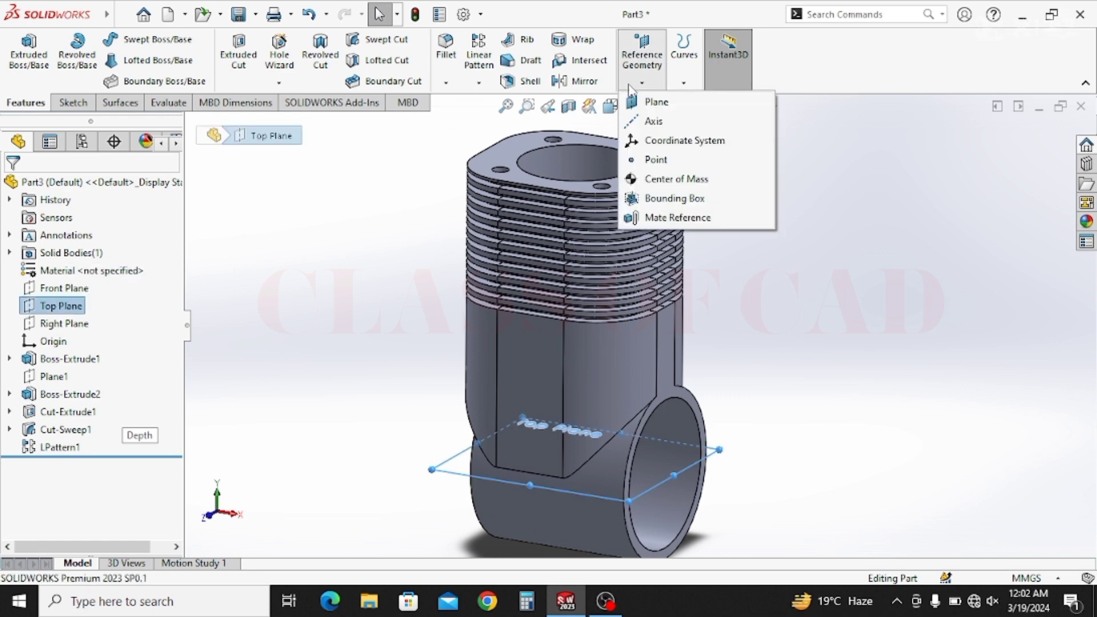
click(646, 101)
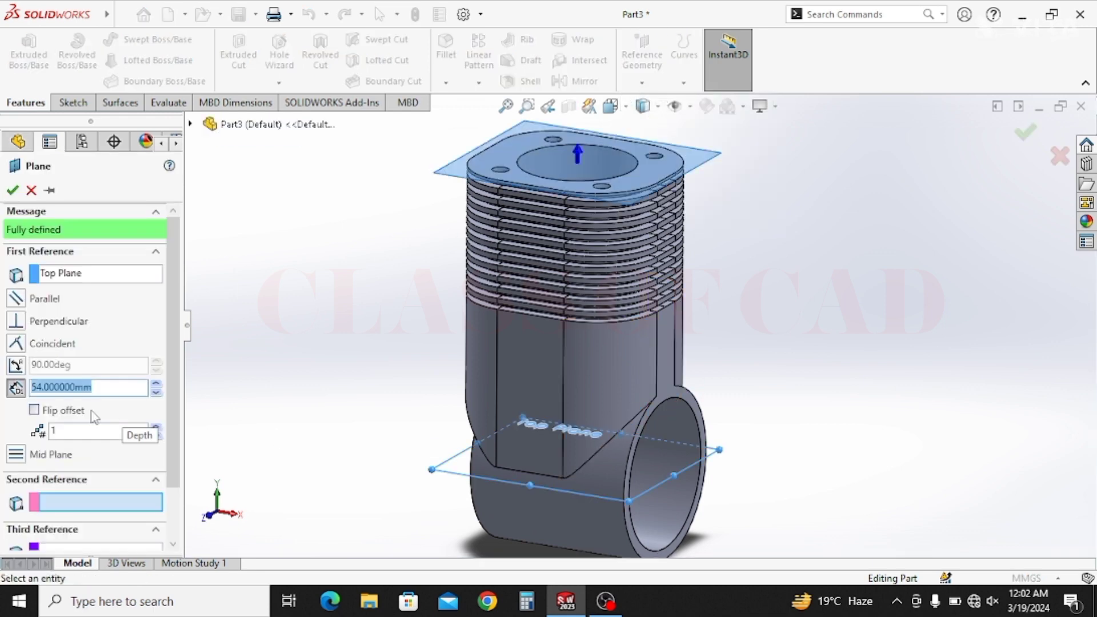
text(29)
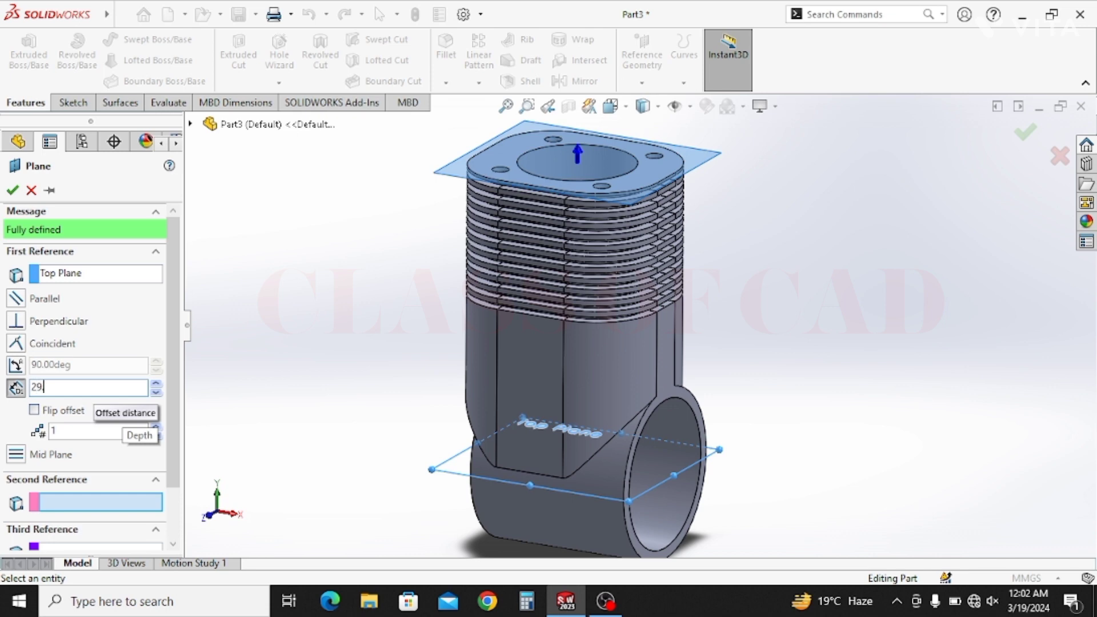
text(.5)
key(Return)
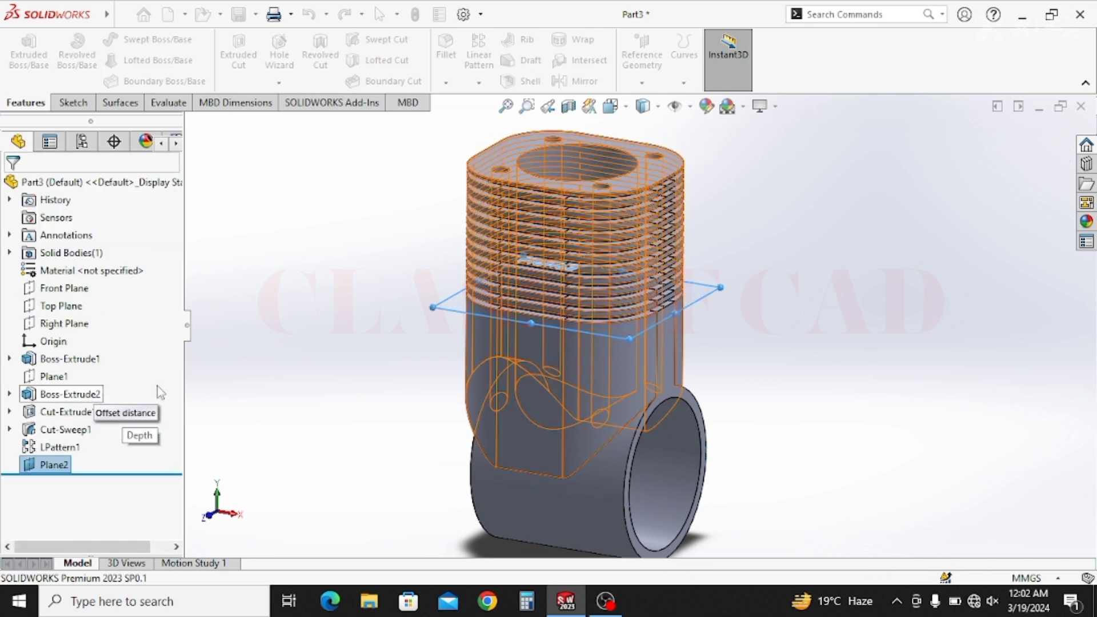
Start a sketch on the reference plane offset 29.5 mm above the Top Plane
click(715, 289)
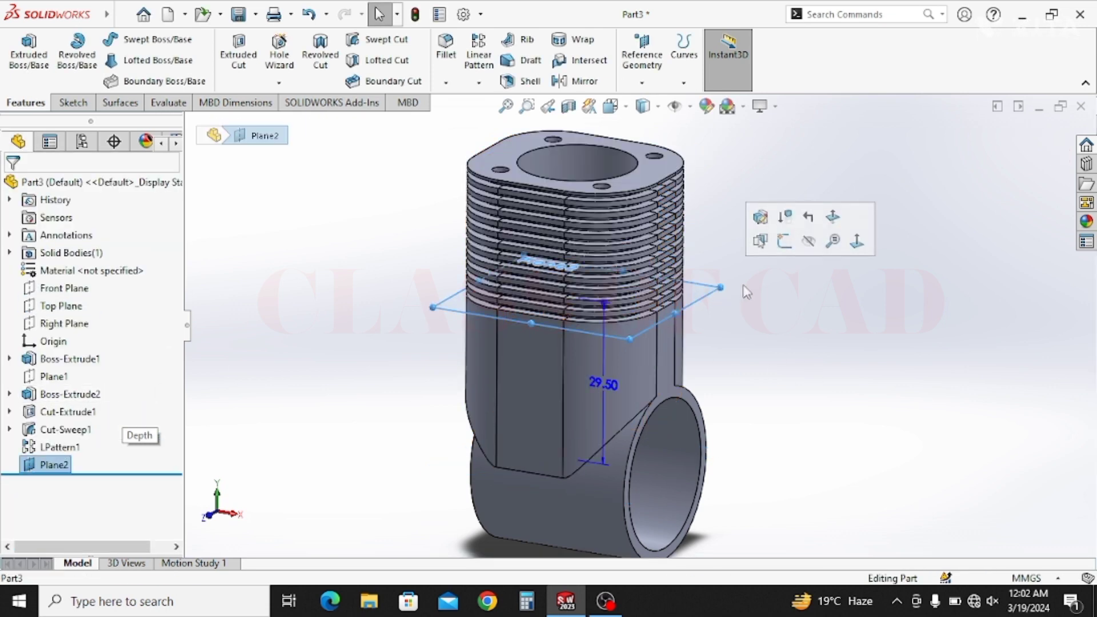
click(784, 243)
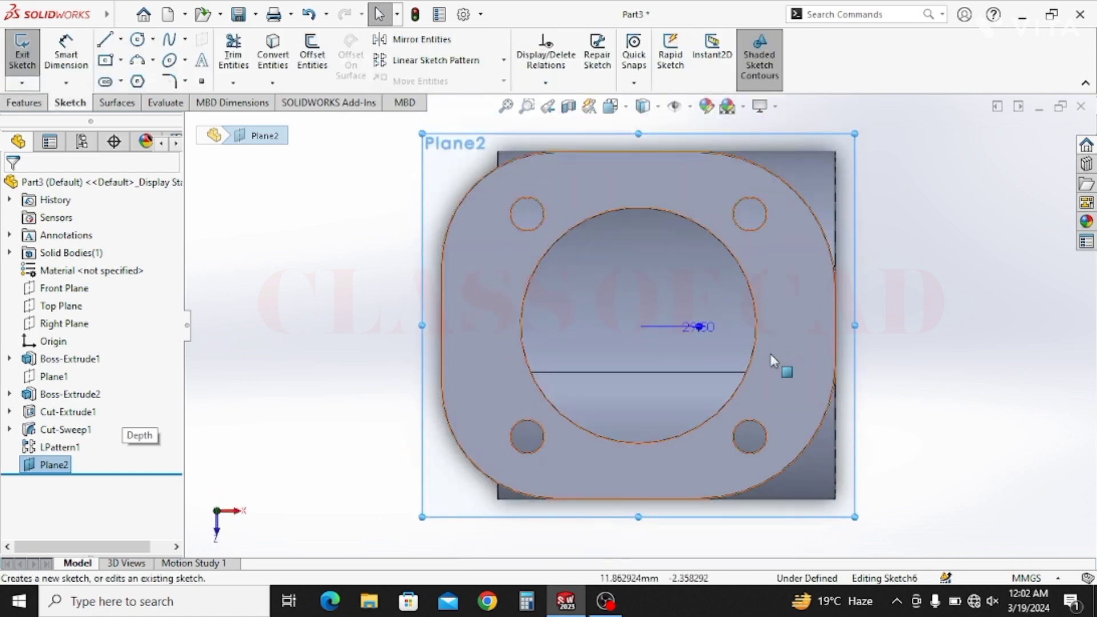
middle_drag(737, 311, 635, 213)
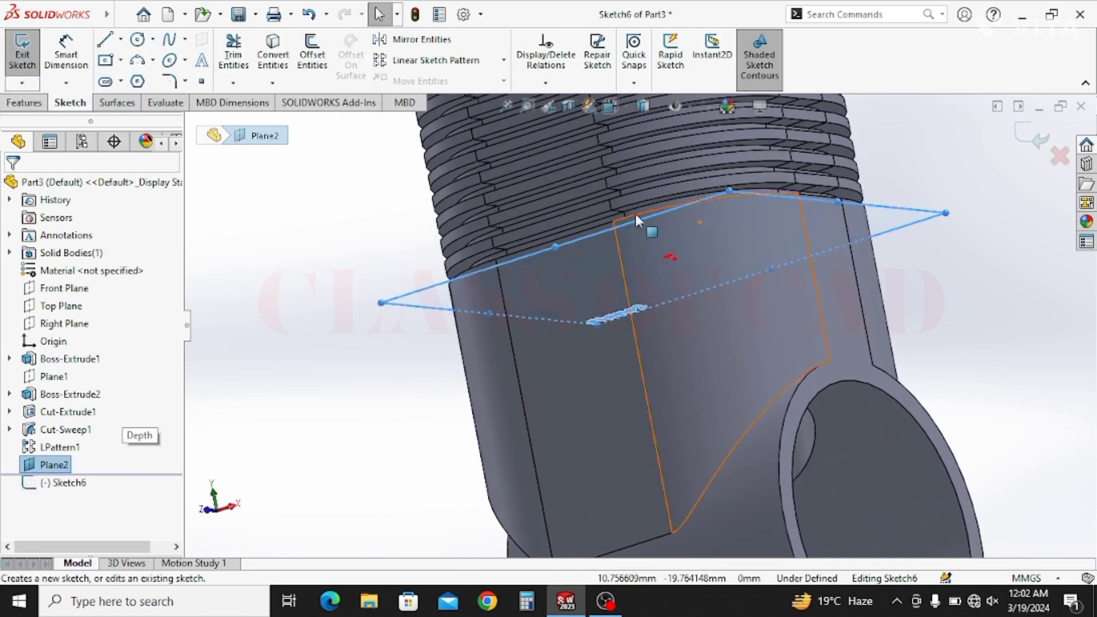
scroll(653, 213, down, 5)
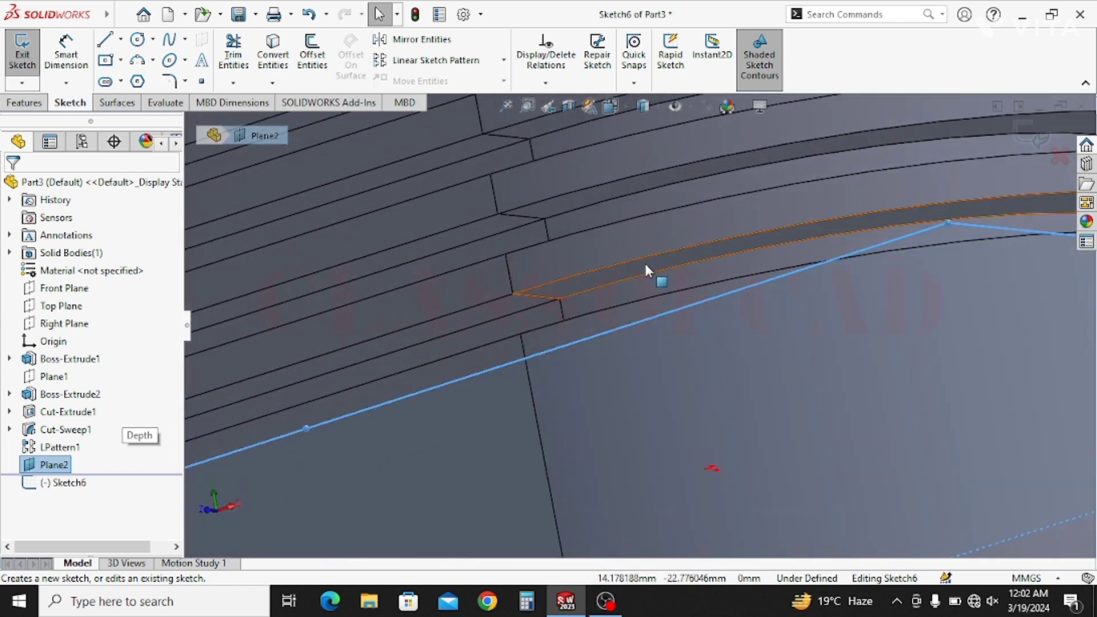
Convert all nine downward-facing faces of the lowest swept groove, all around the body, into sketch entities
click(287, 56)
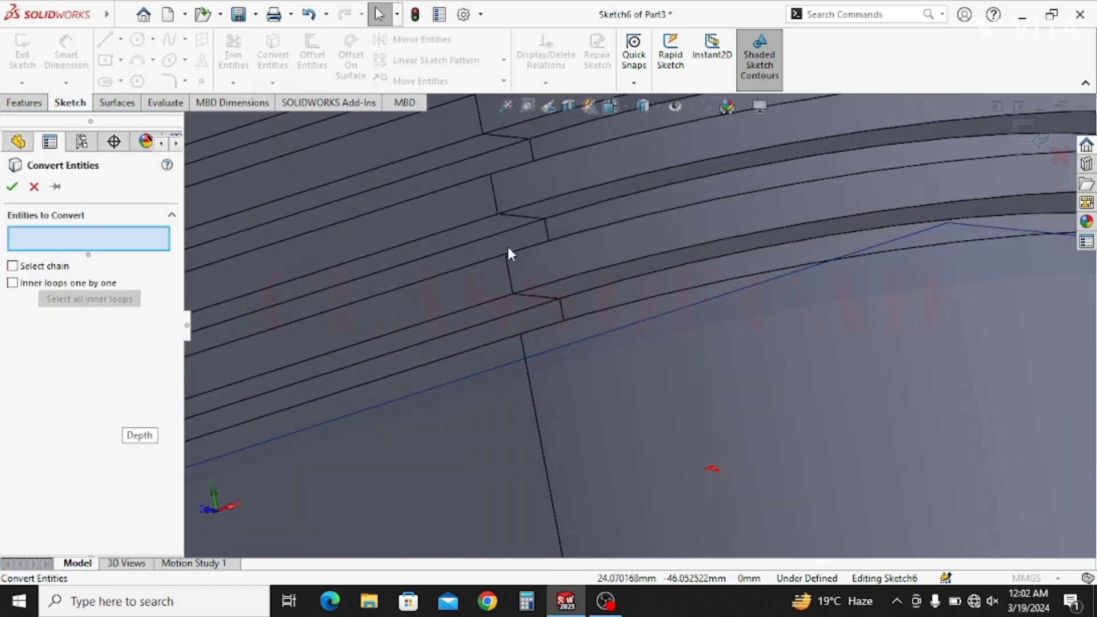
click(563, 287)
click(512, 306)
scroll(531, 320, up, 5)
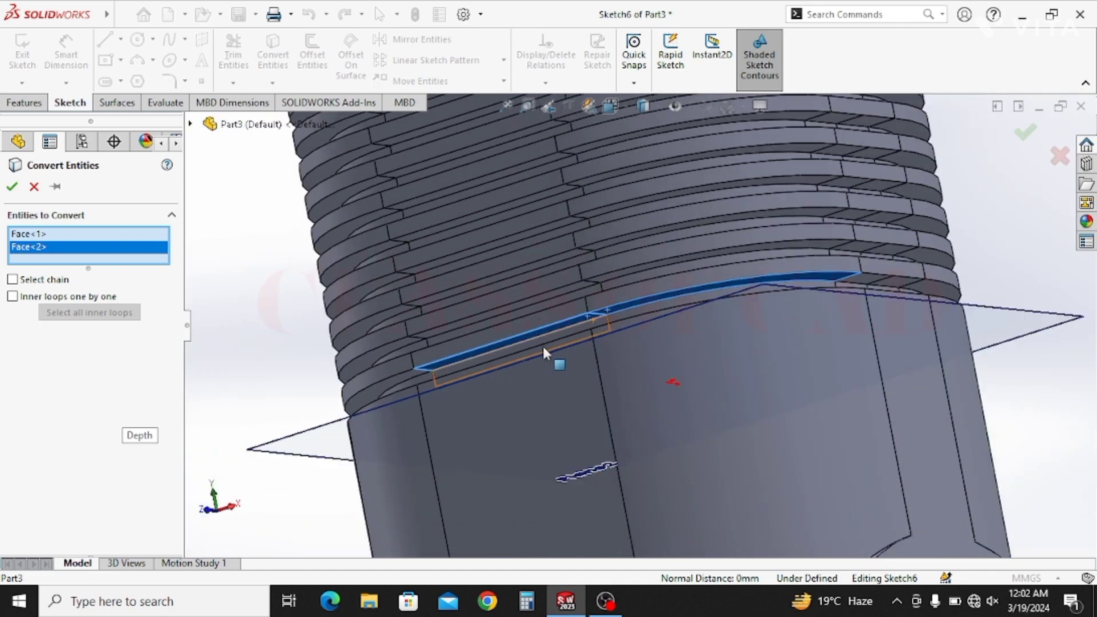
middle_drag(543, 344, 582, 308)
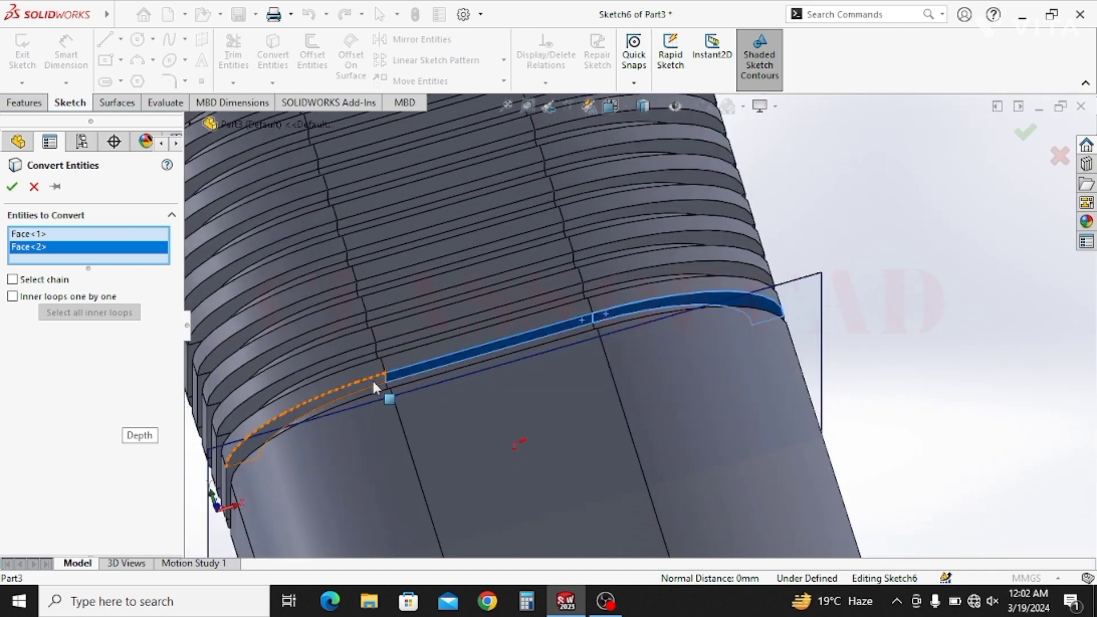
click(372, 378)
middle_drag(372, 378, 425, 276)
scroll(431, 285, down, 5)
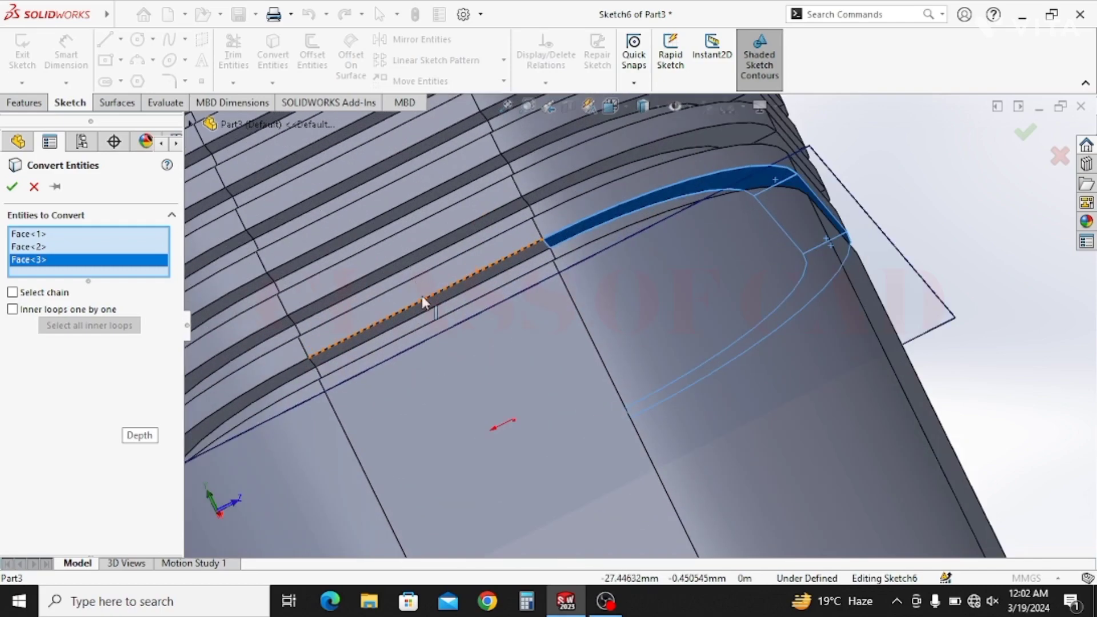
click(426, 305)
click(289, 367)
middle_drag(306, 385, 577, 376)
click(275, 445)
click(432, 380)
click(567, 404)
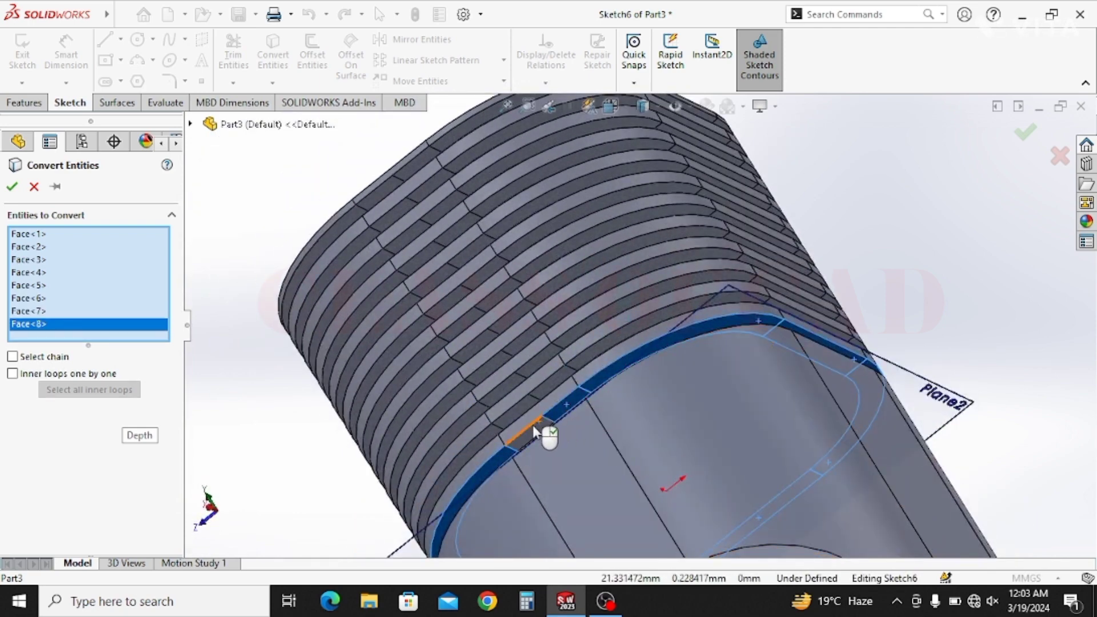
click(535, 433)
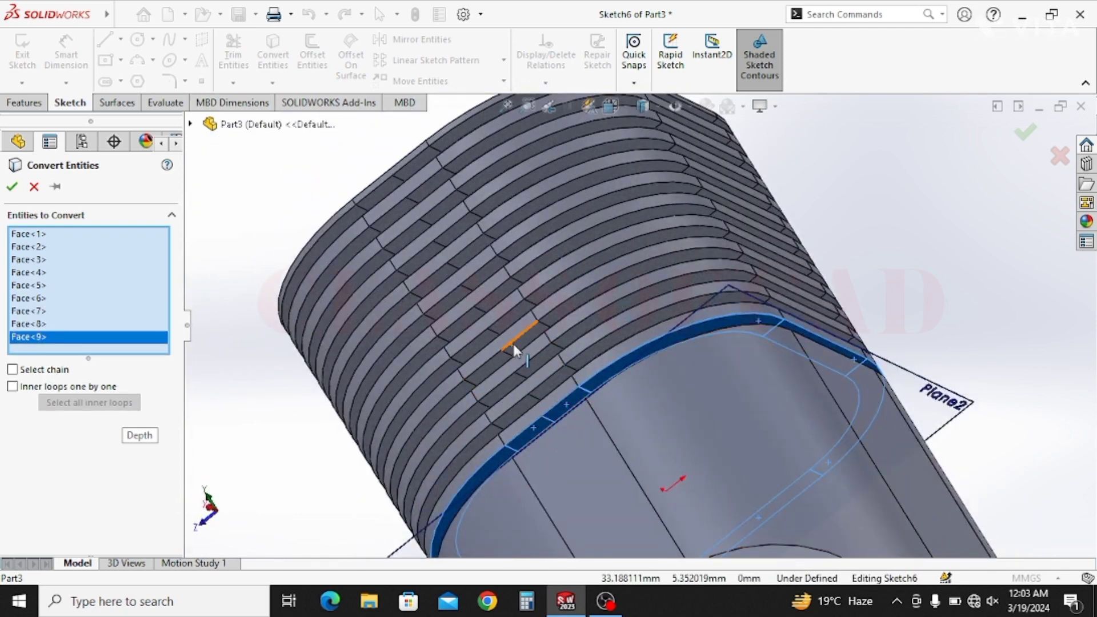
middle_drag(653, 317, 639, 391)
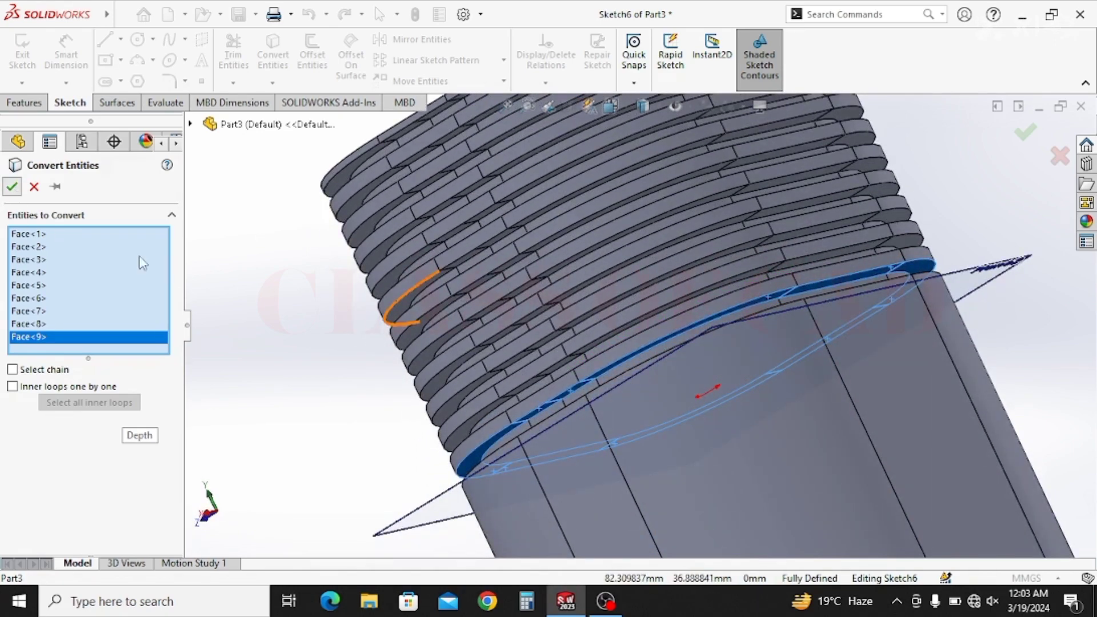
scroll(574, 350, up, 3)
middle_drag(745, 372, 728, 457)
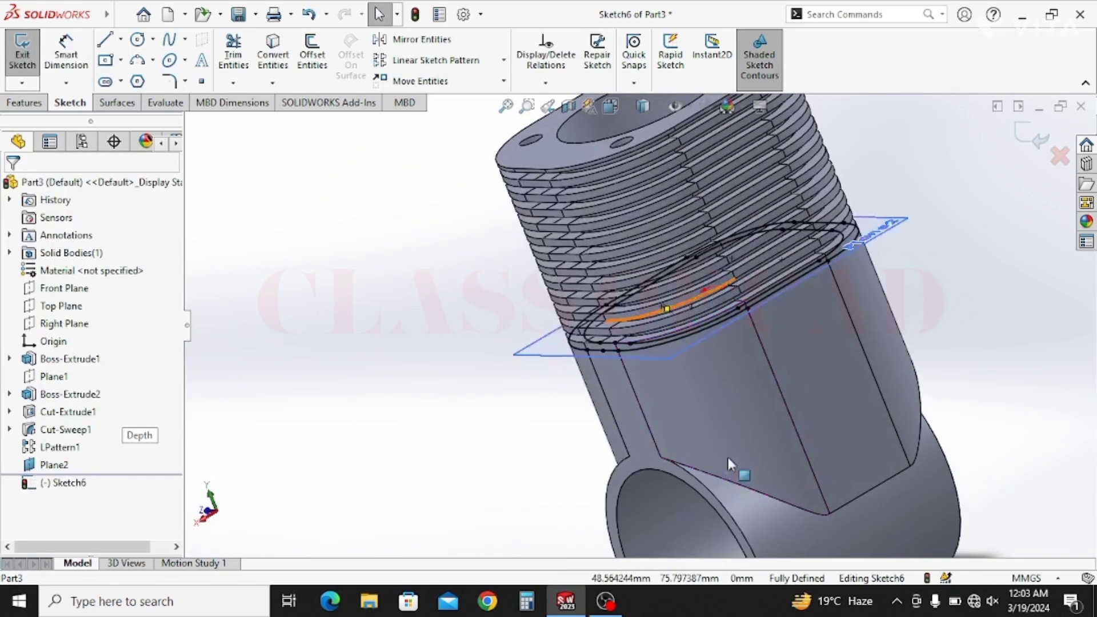
Extrude-cut the converted outline Up To Surface, ending at the cross cylinder's outer face, and hide the offset plane
click(40, 104)
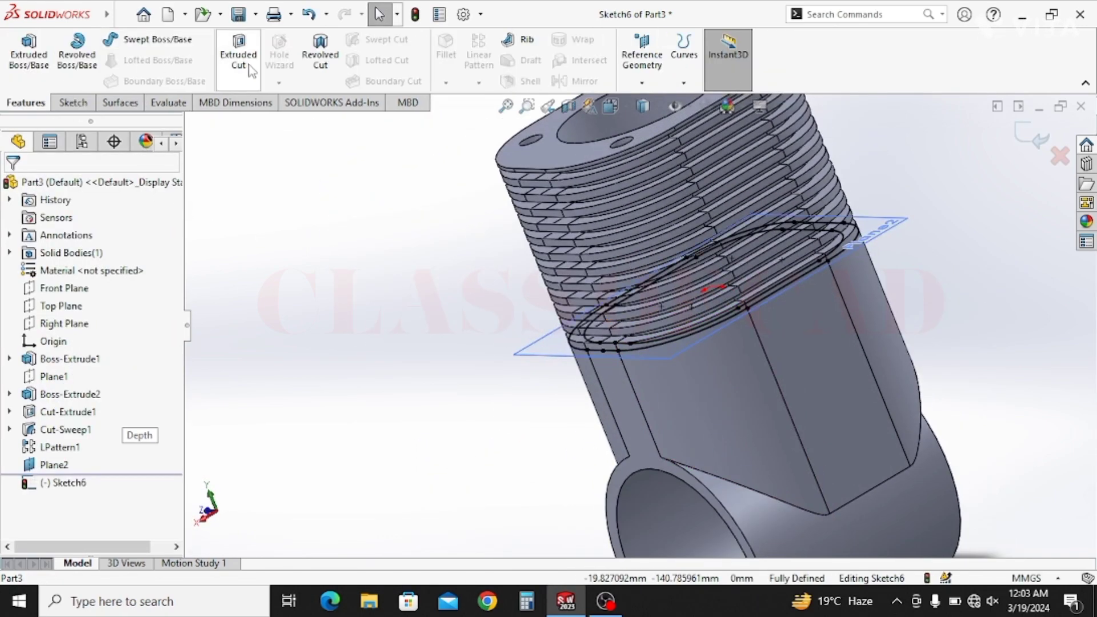
click(238, 57)
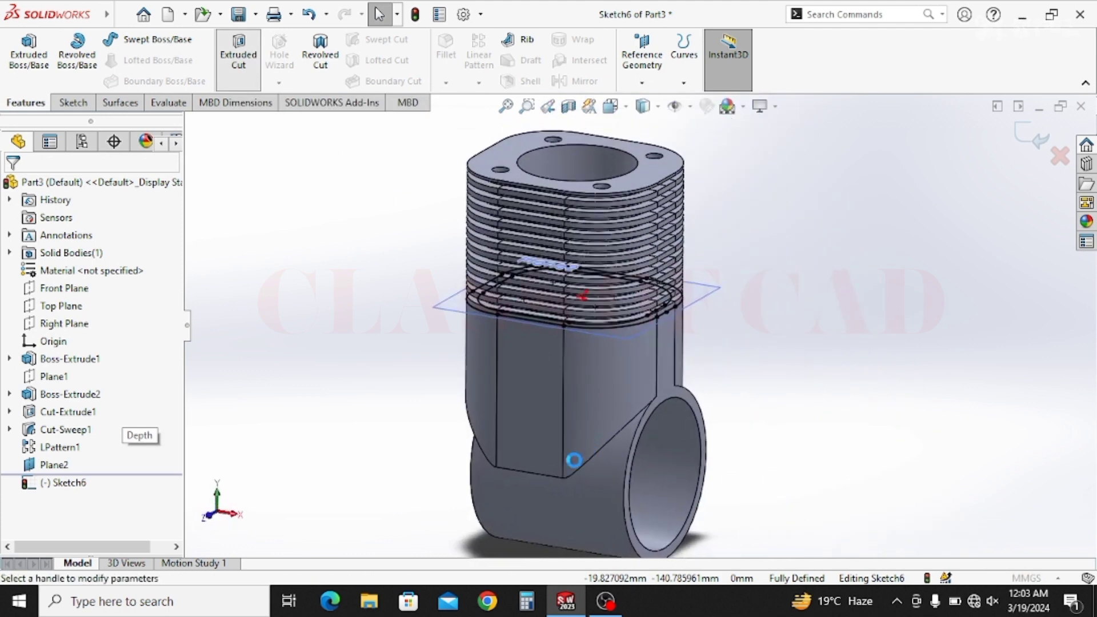
click(76, 287)
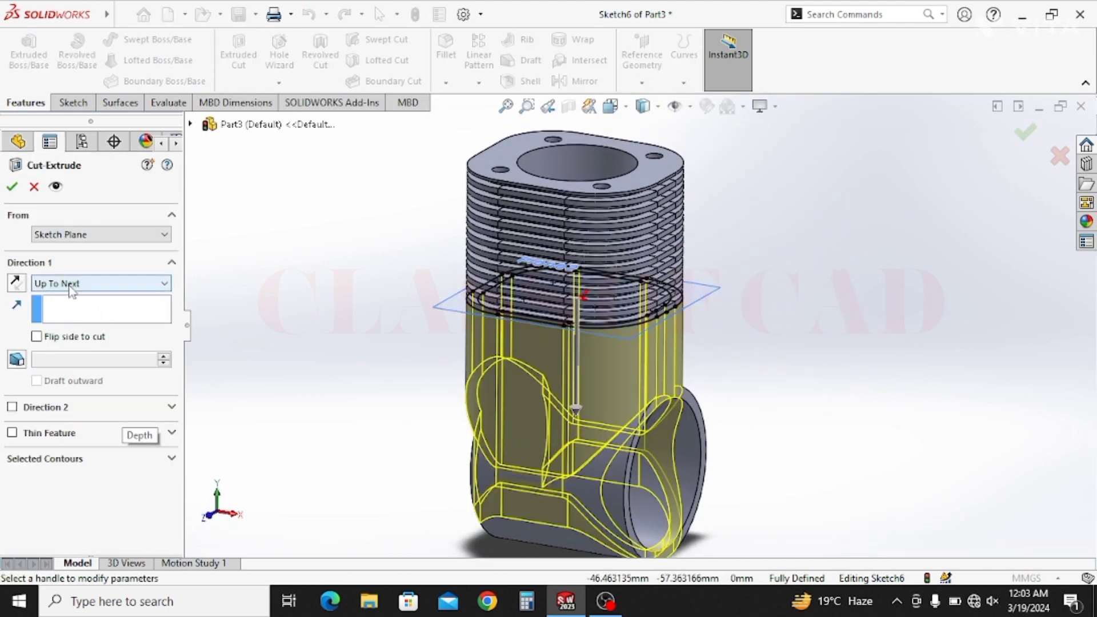
click(60, 350)
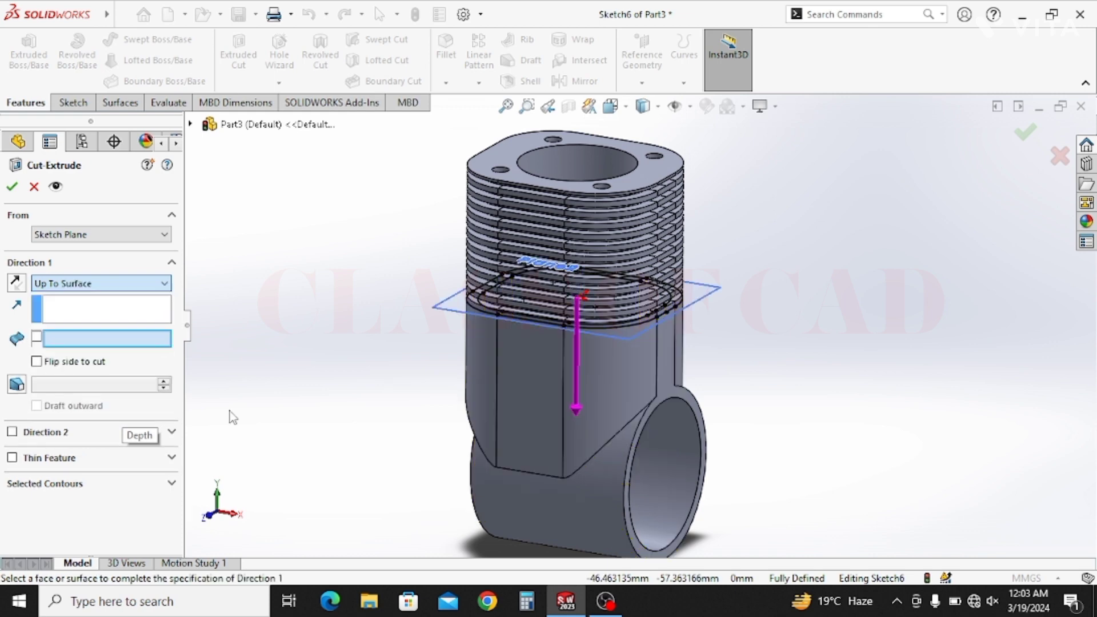
click(596, 535)
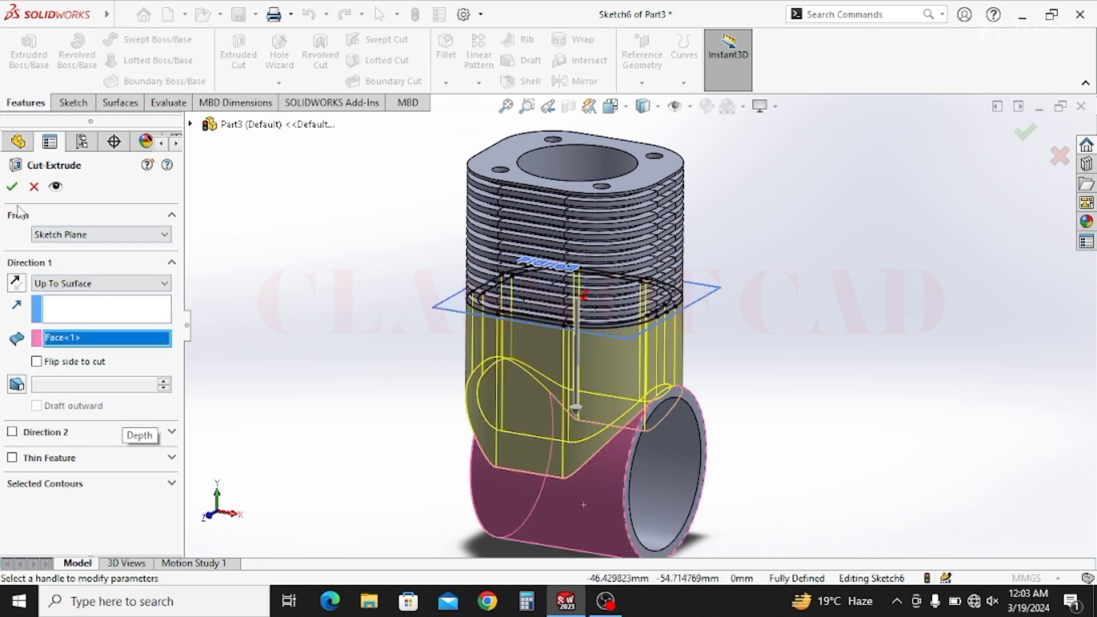
click(426, 429)
click(707, 295)
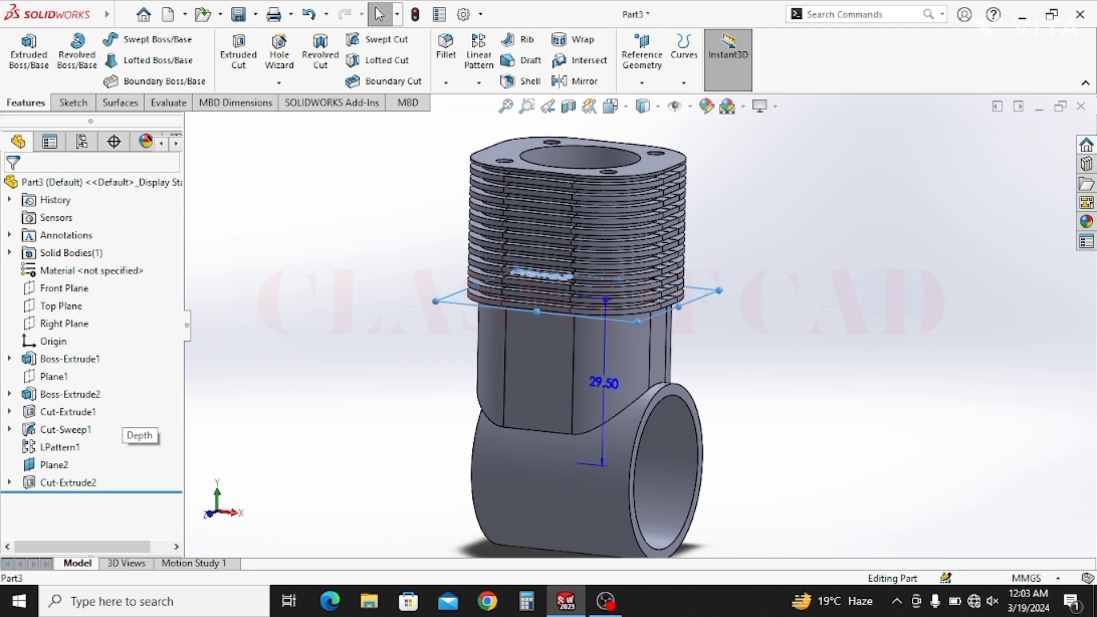
click(796, 252)
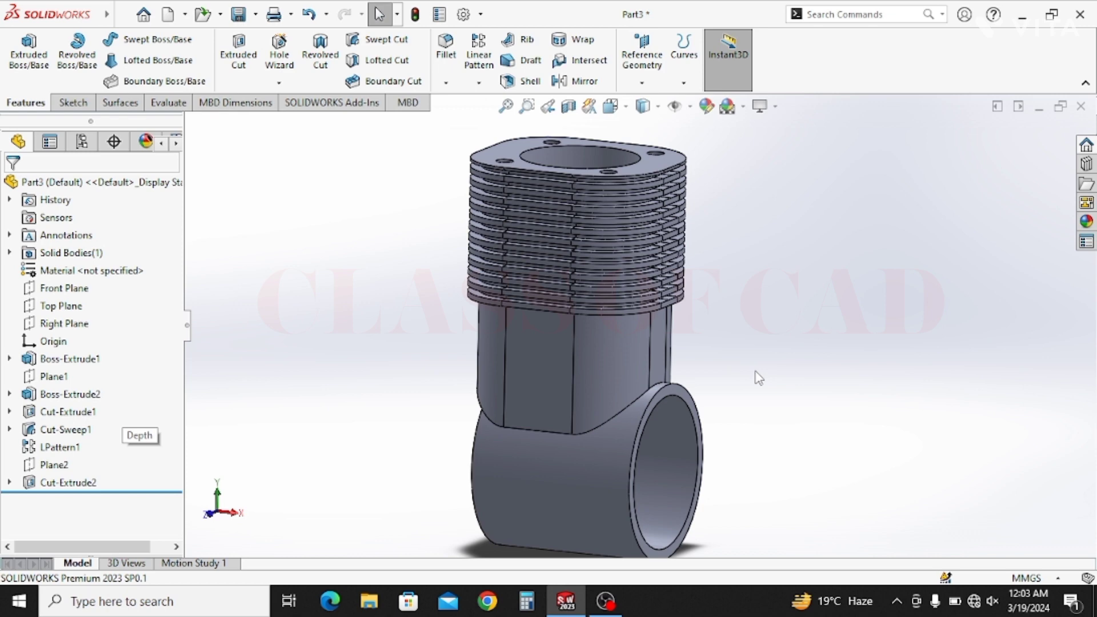
Start a sketch on the ring-shaped end face at the negative X end of the hollow cross cylinder
key(ctrl+3)
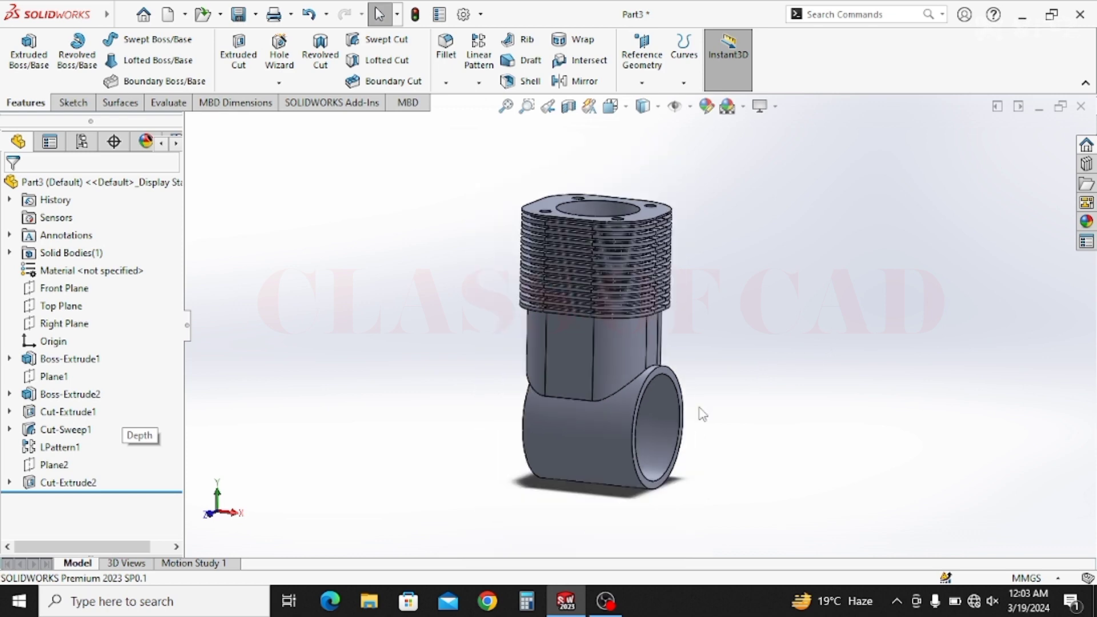
scroll(637, 393, down, 5)
click(635, 390)
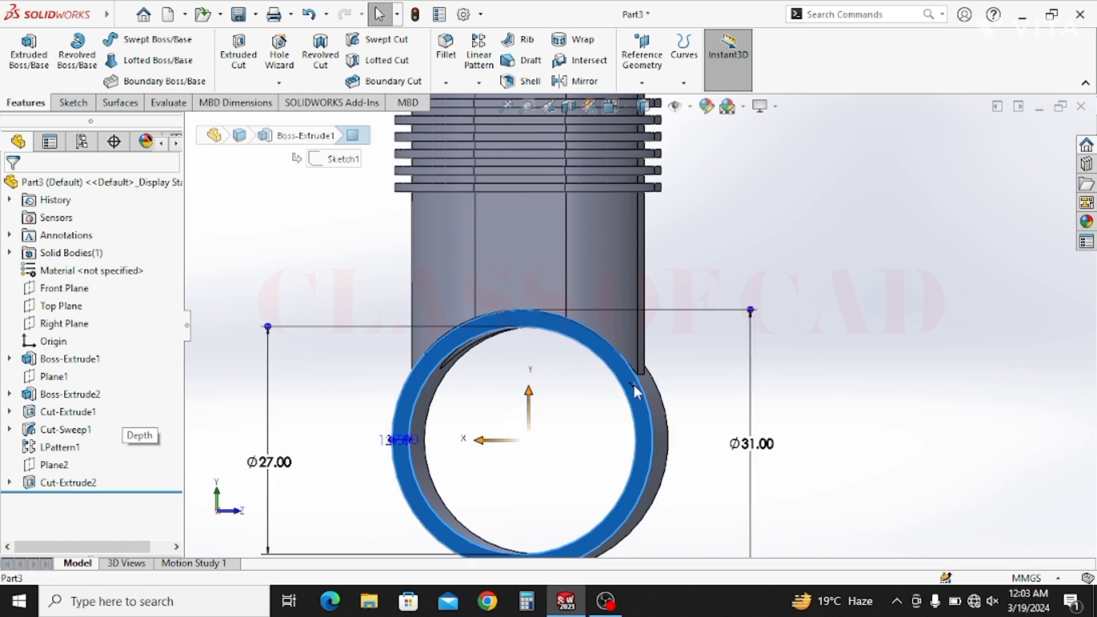
click(698, 342)
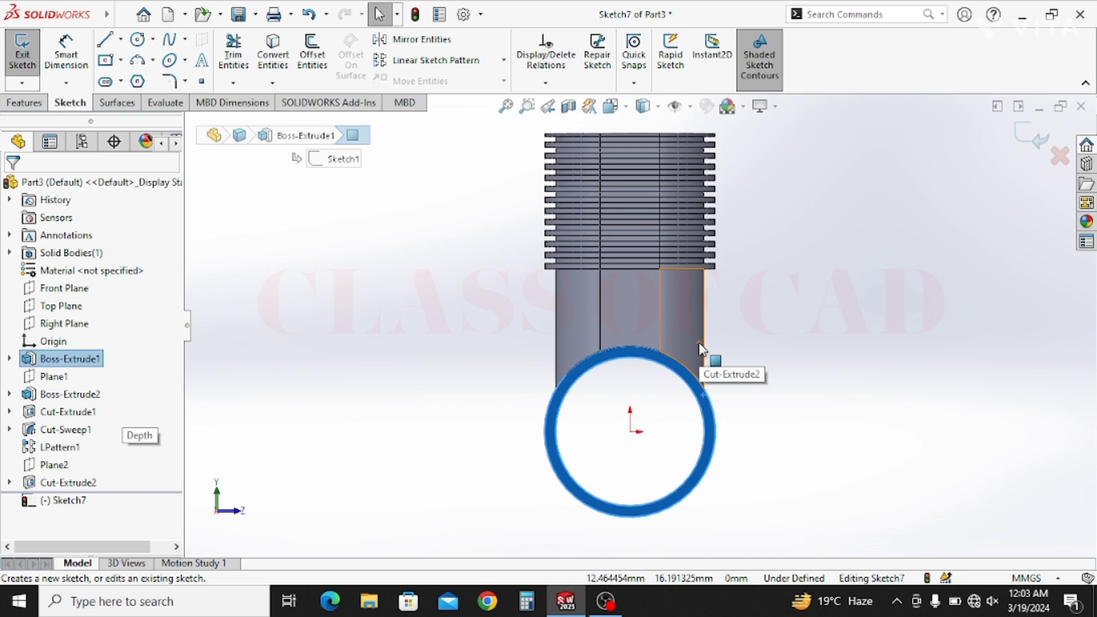
Sketch two concentric circles centred on the origin, about 15 mm and about 41 mm in diameter
click(138, 39)
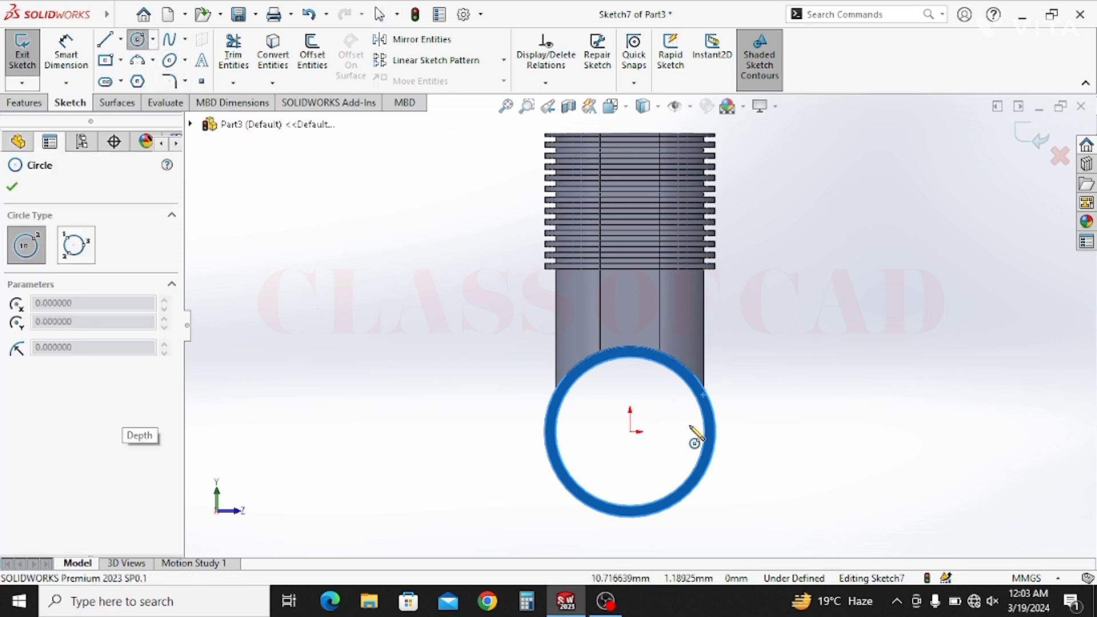
click(629, 432)
click(666, 448)
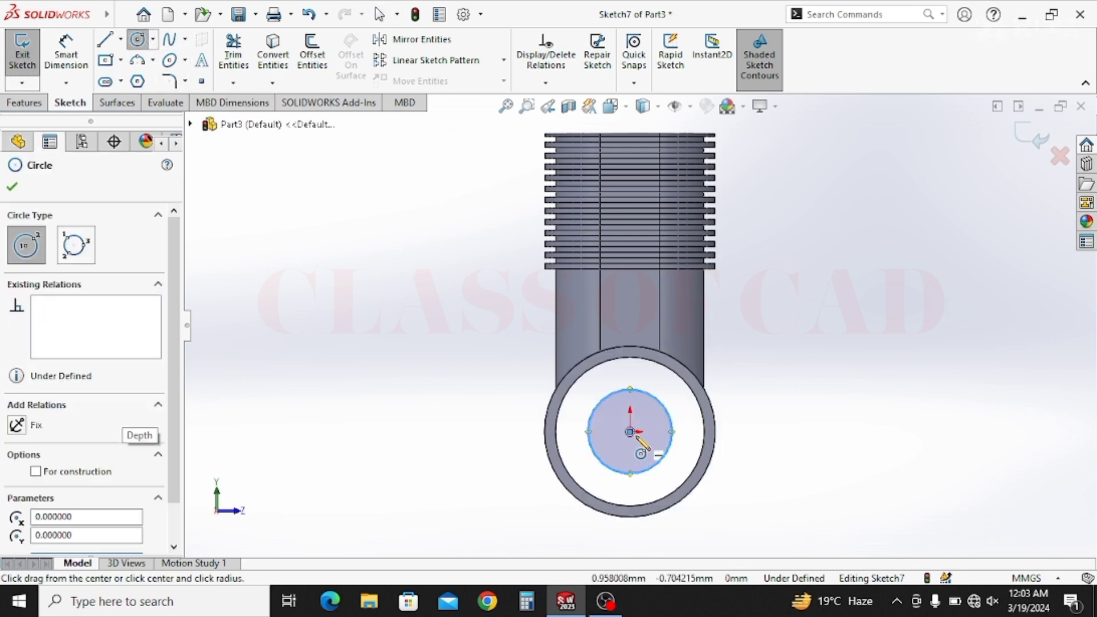
click(630, 432)
click(740, 442)
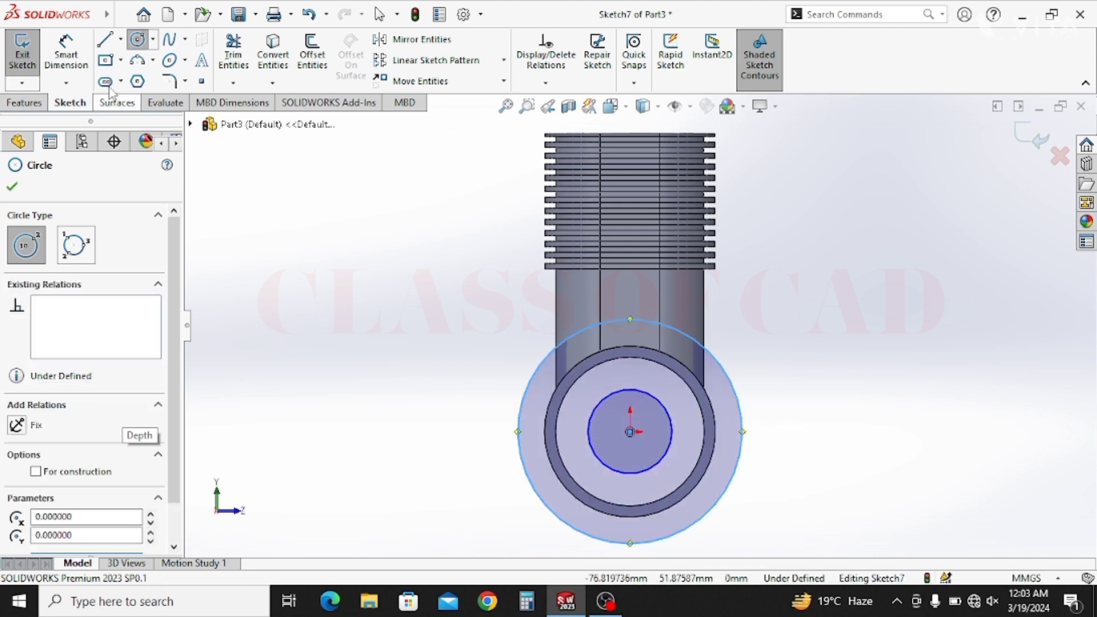
Dimension the outer circle to 31 mm diameter and the inner circle to 12.5 mm diameter
click(66, 59)
click(534, 379)
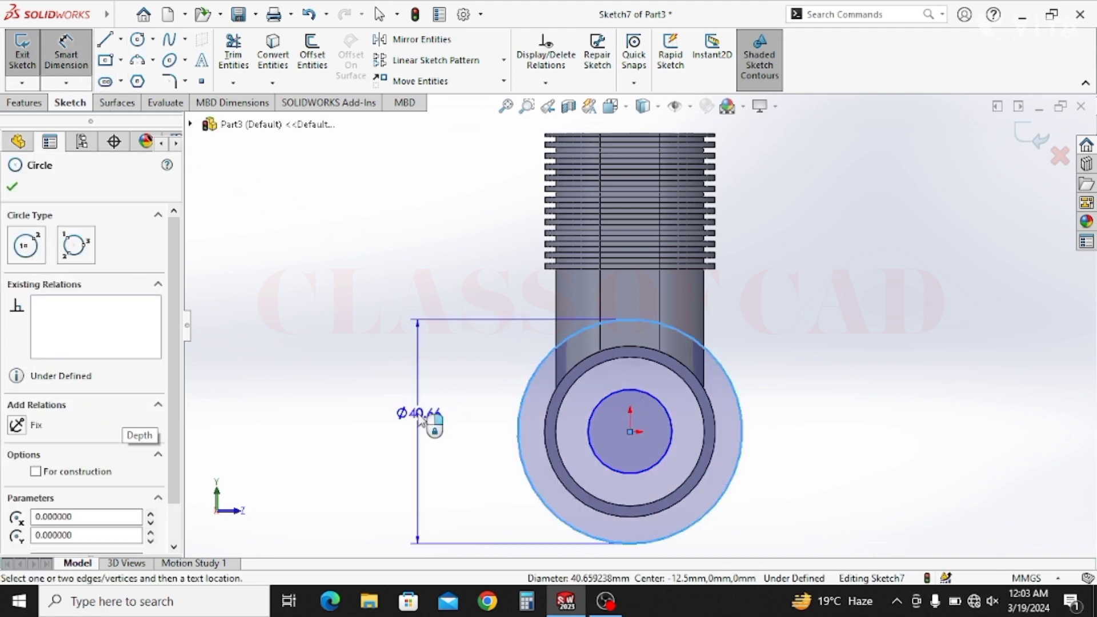
click(422, 419)
text(35)
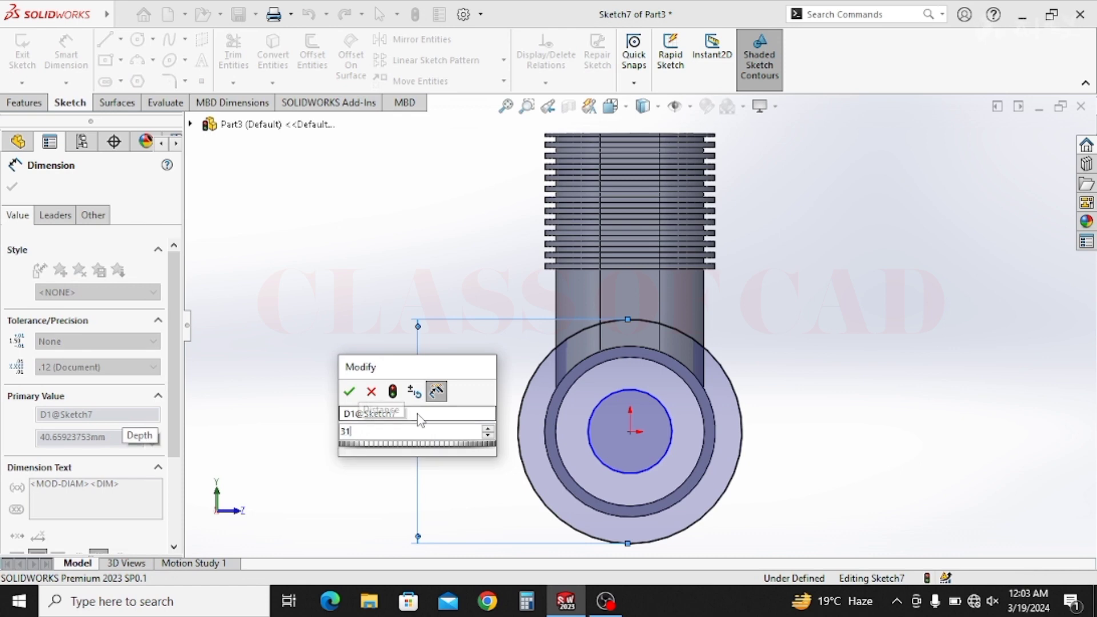
key(Return)
click(589, 439)
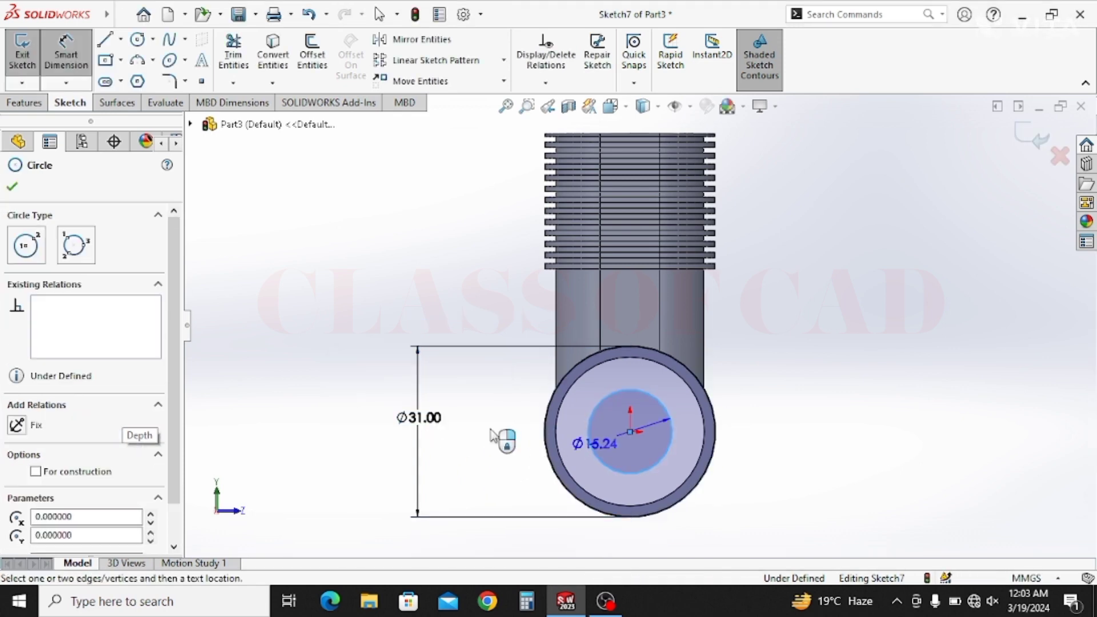
click(489, 435)
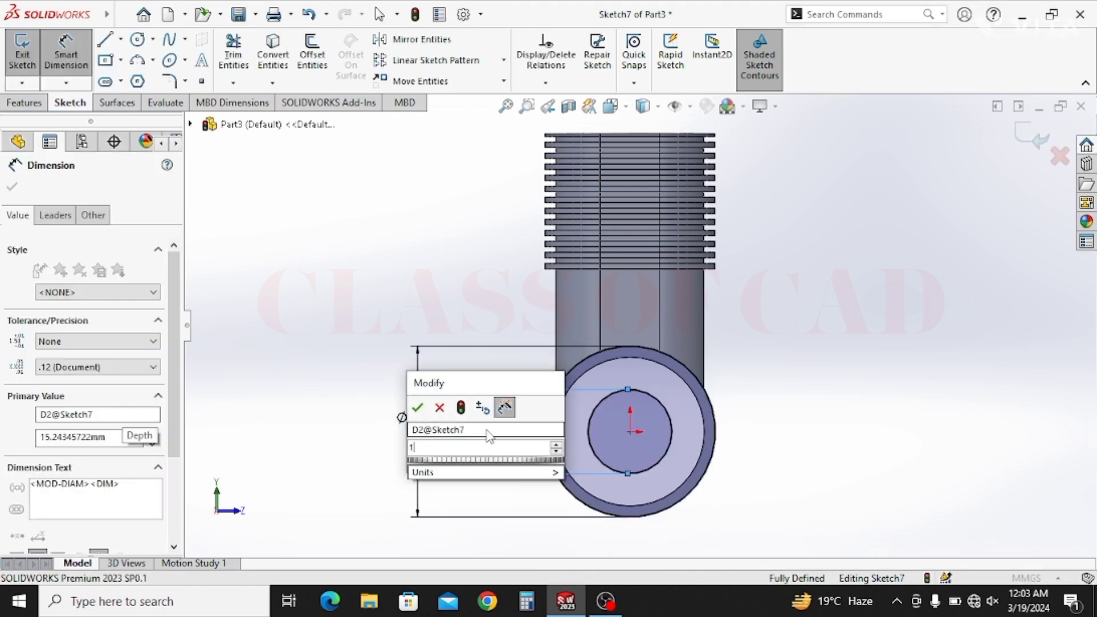
text(12.5)
key(Return)
key(Escape)
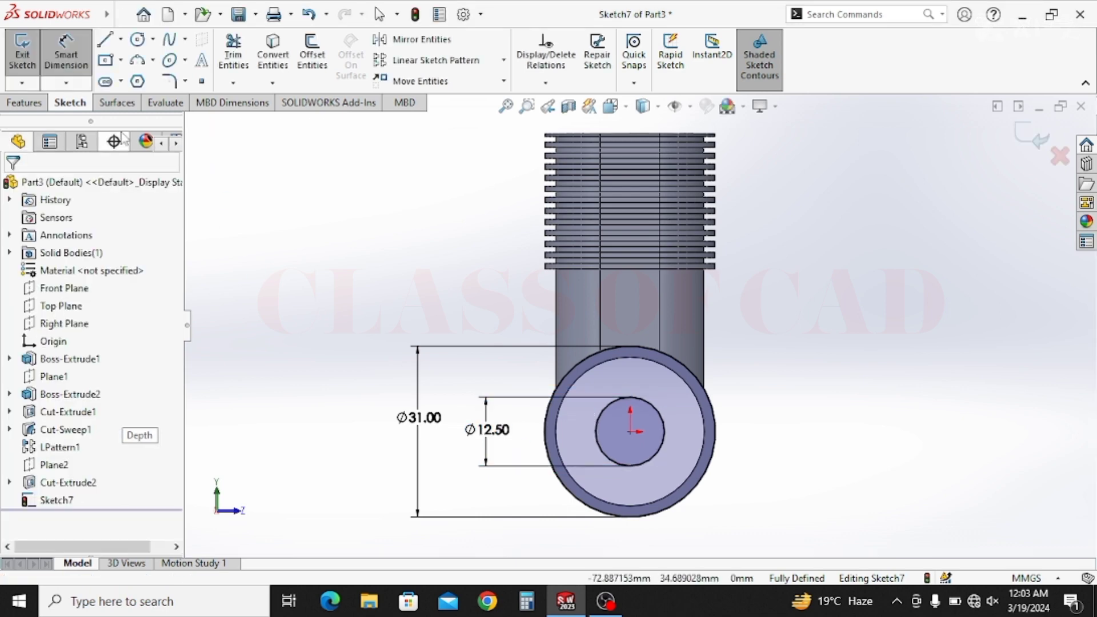
Extrude the ring between the two circles outward as a Blind boss, 30 mm deep, merged with the body
click(23, 103)
click(29, 54)
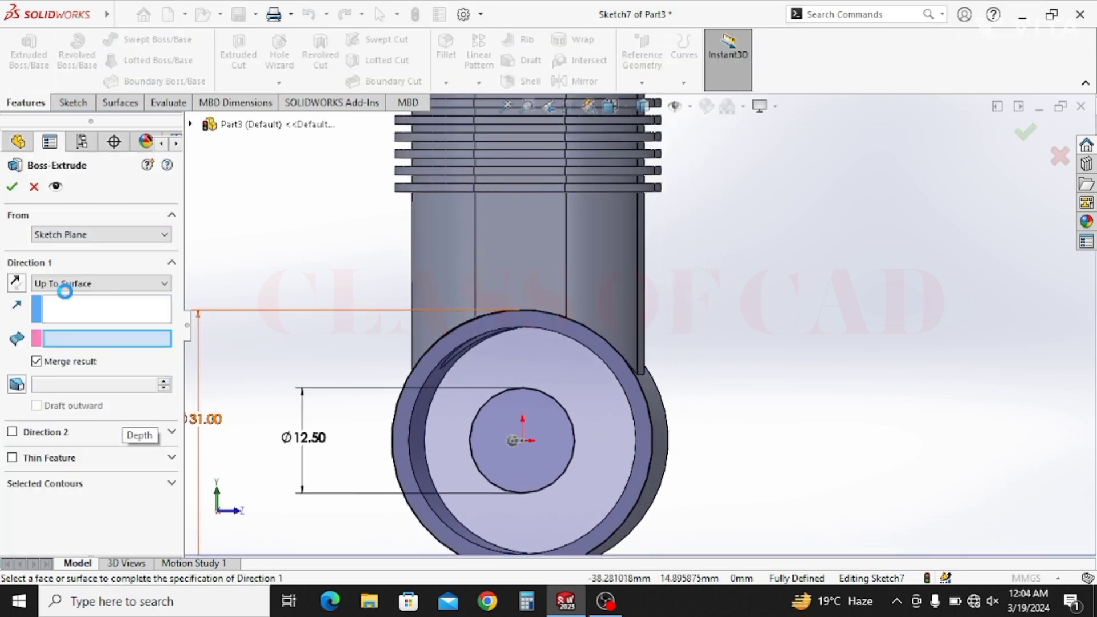
click(68, 284)
click(60, 298)
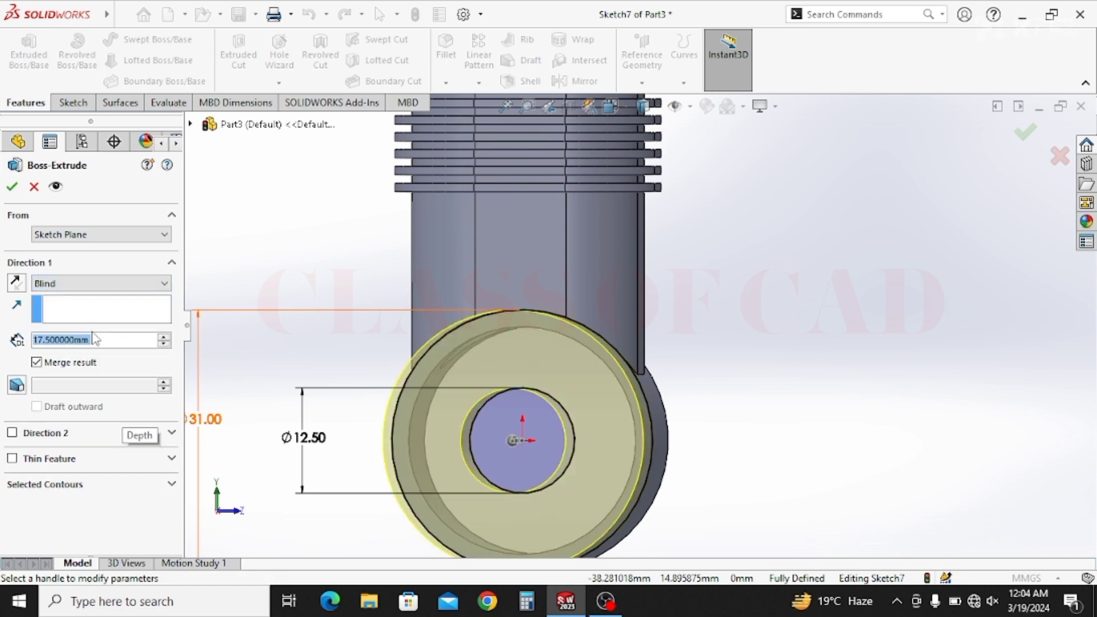
text(30)
key(Return)
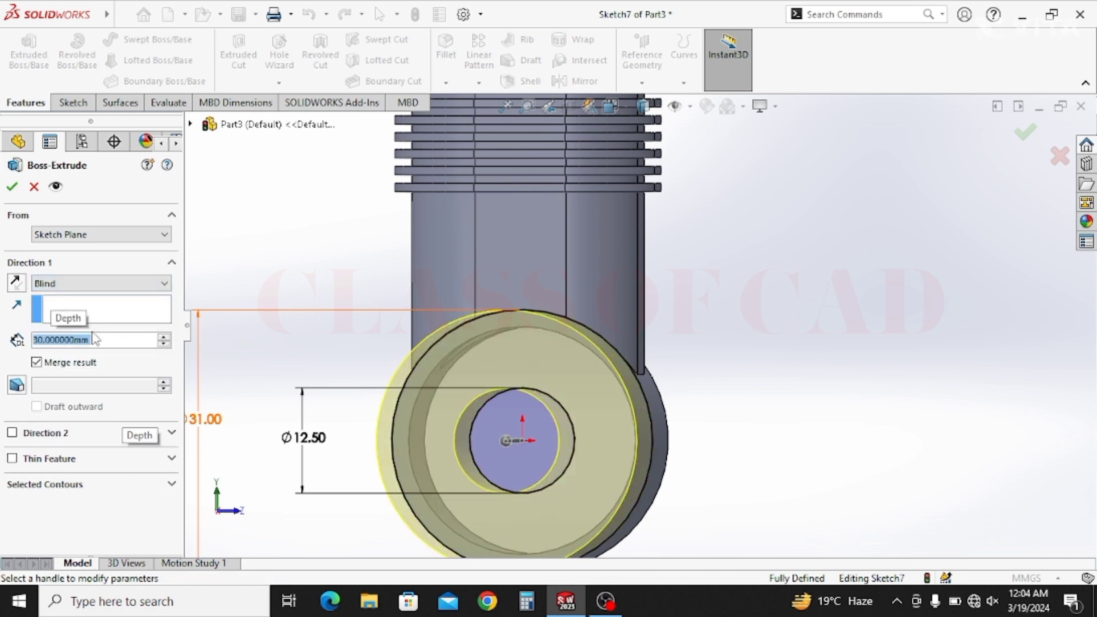
key(ctrl+7)
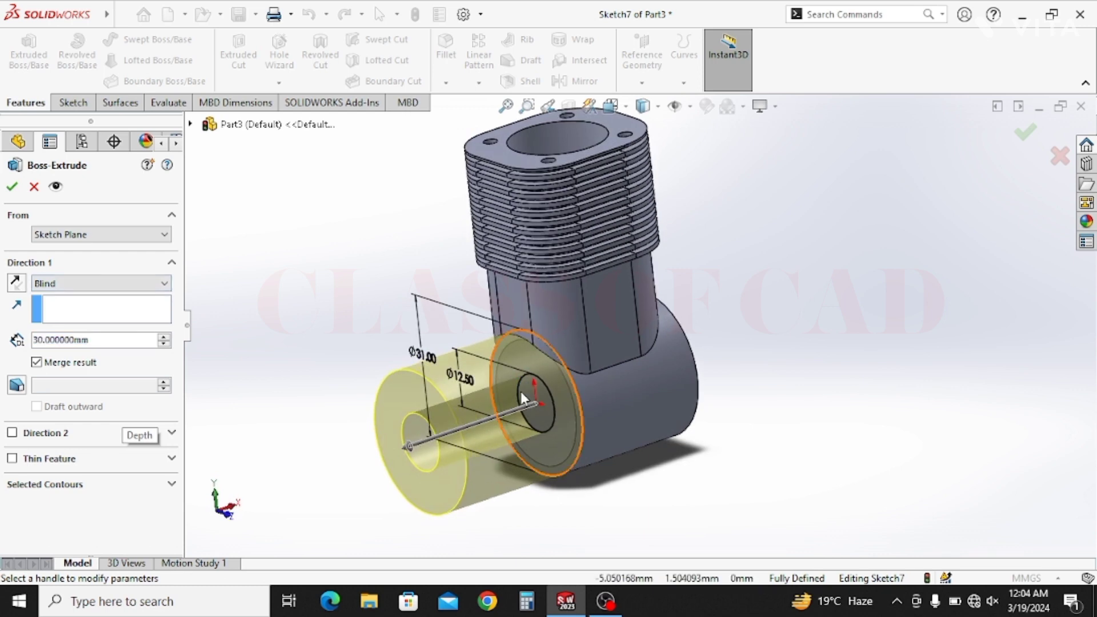
key(Return)
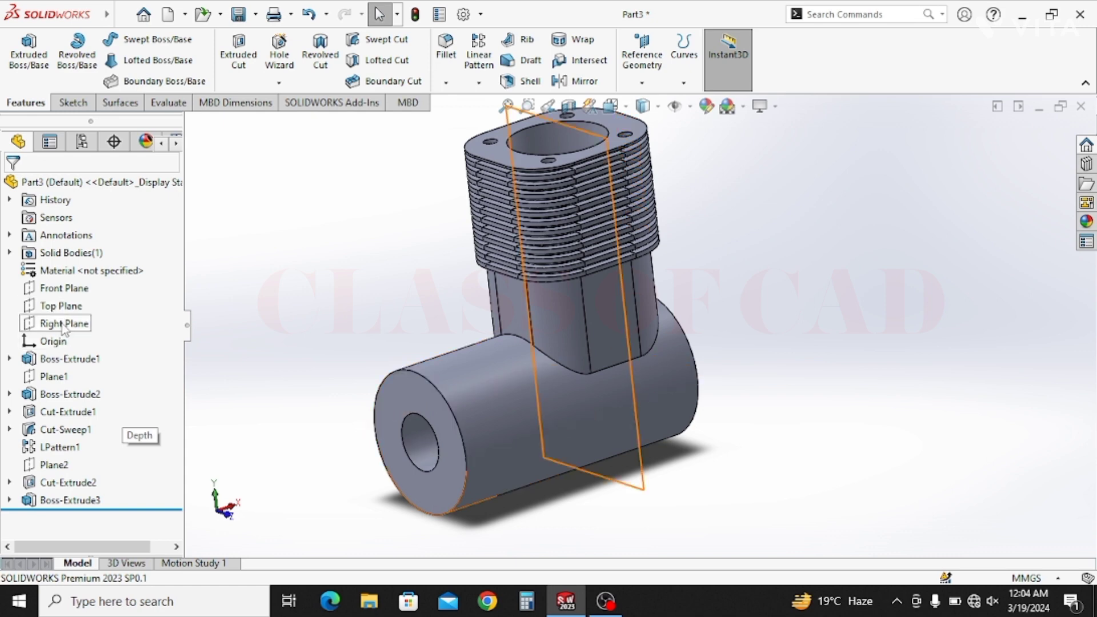
Start a sketch on the Front Plane and draw a horizontal centerline from the origin past the cross cylinder's negative X end face
click(64, 288)
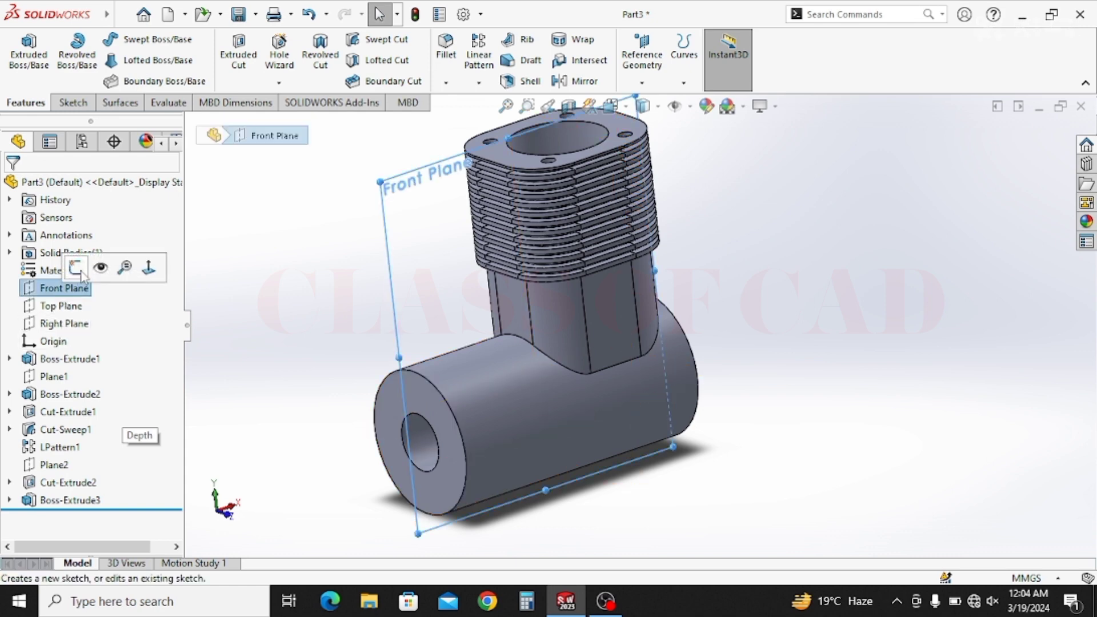
click(80, 270)
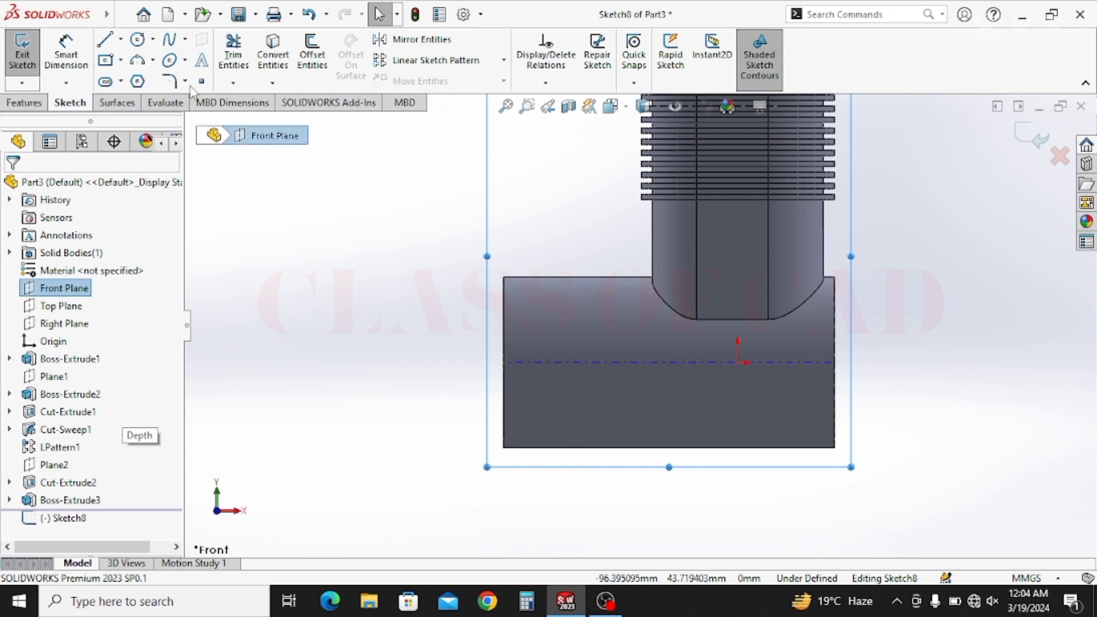
click(121, 39)
click(137, 81)
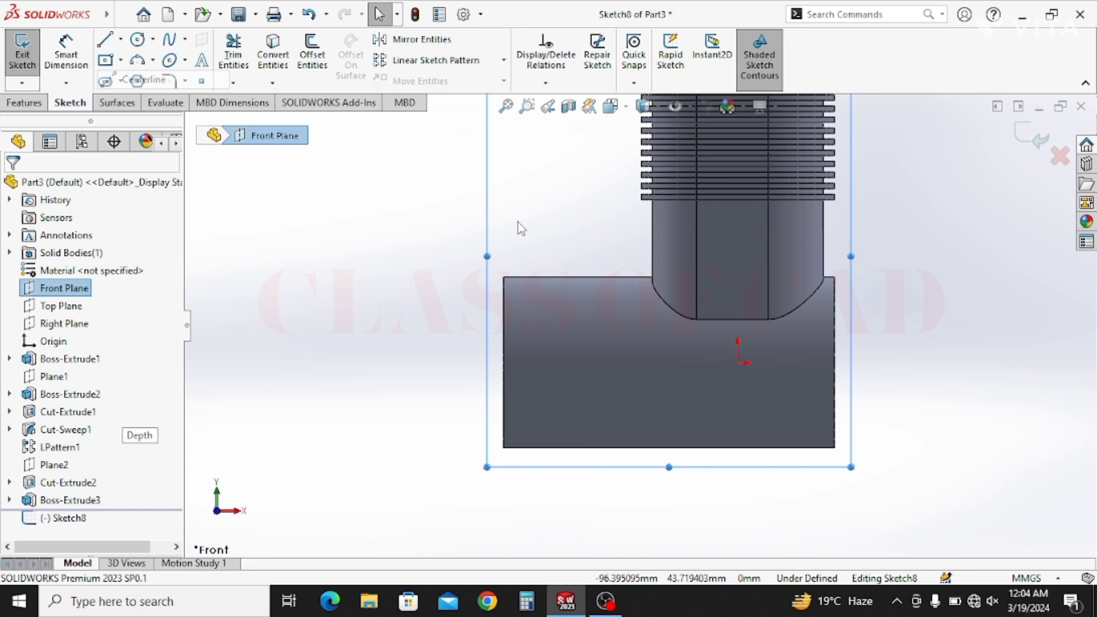
click(737, 362)
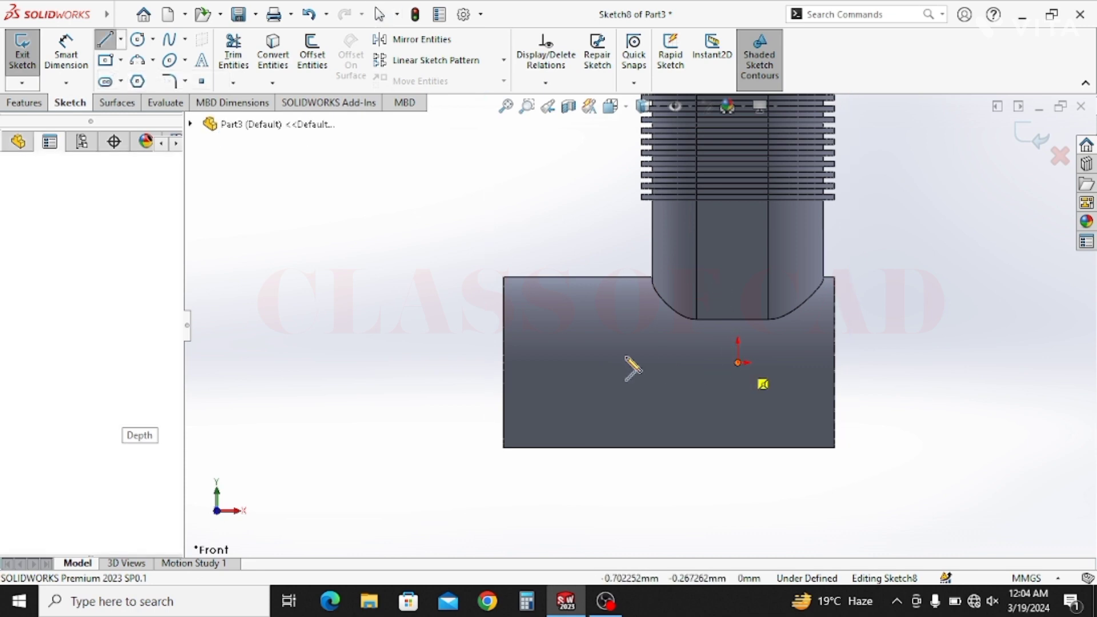
click(447, 365)
key(Escape)
Sketch an open four-line profile around the cylinder's lower edge at the negative X end, with a slanted upper line about 12.6 mm long
scroll(457, 373, down, 2)
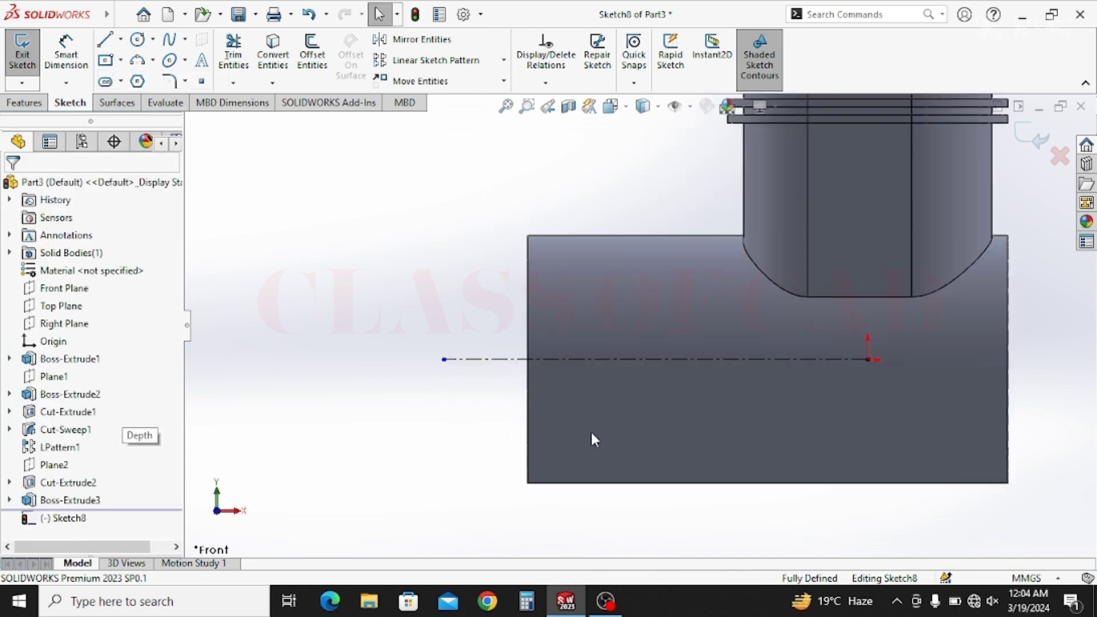
ctrl+middle_drag(592, 434, 545, 399)
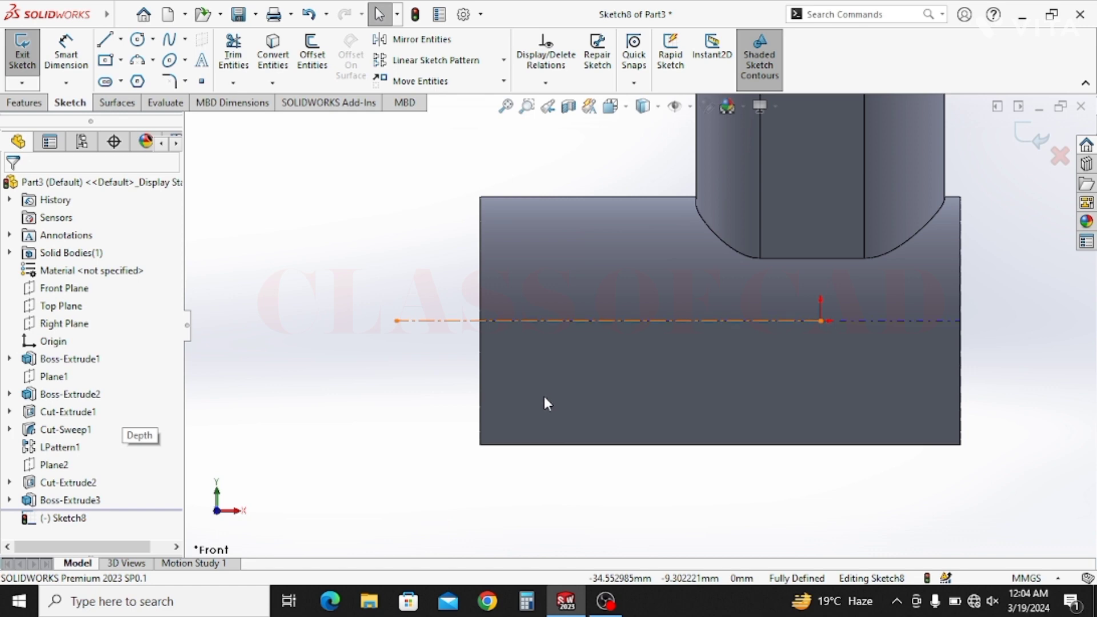
click(105, 39)
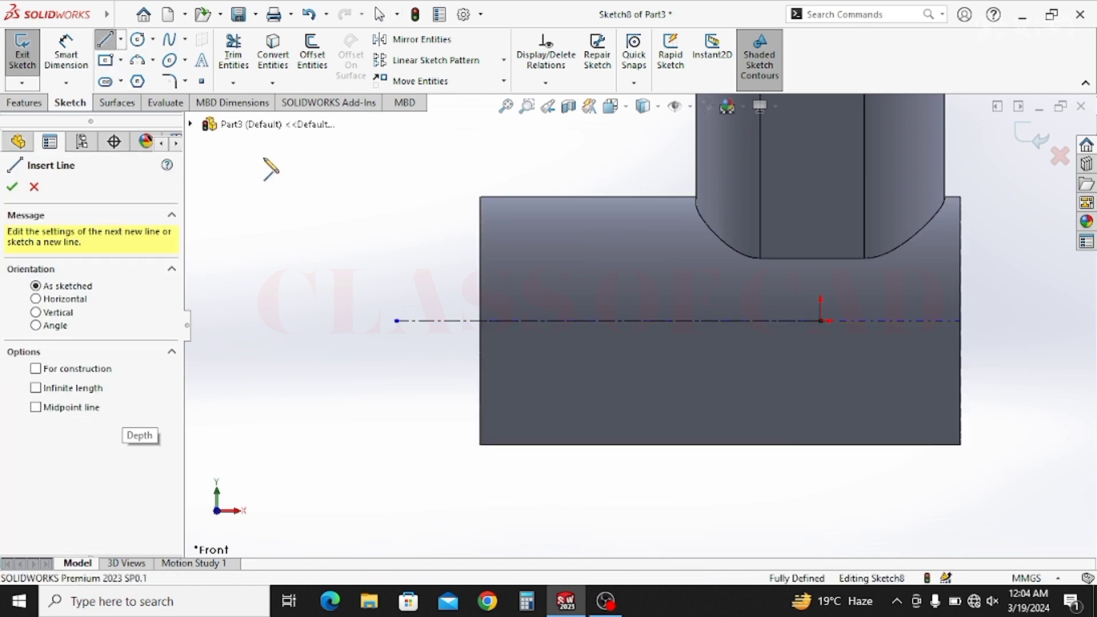
click(426, 480)
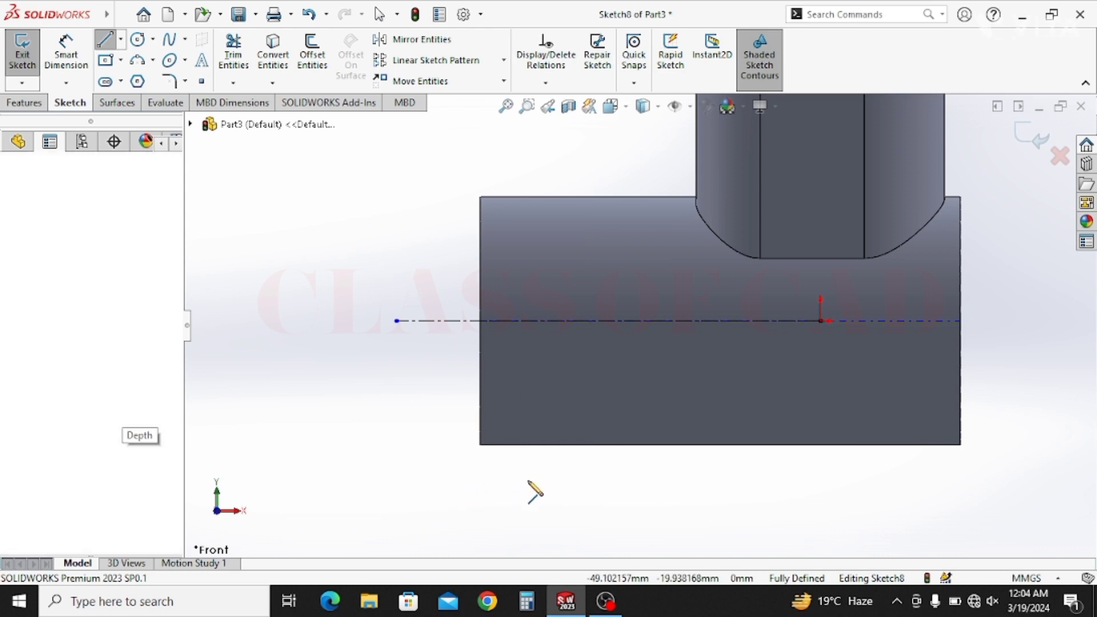
click(579, 480)
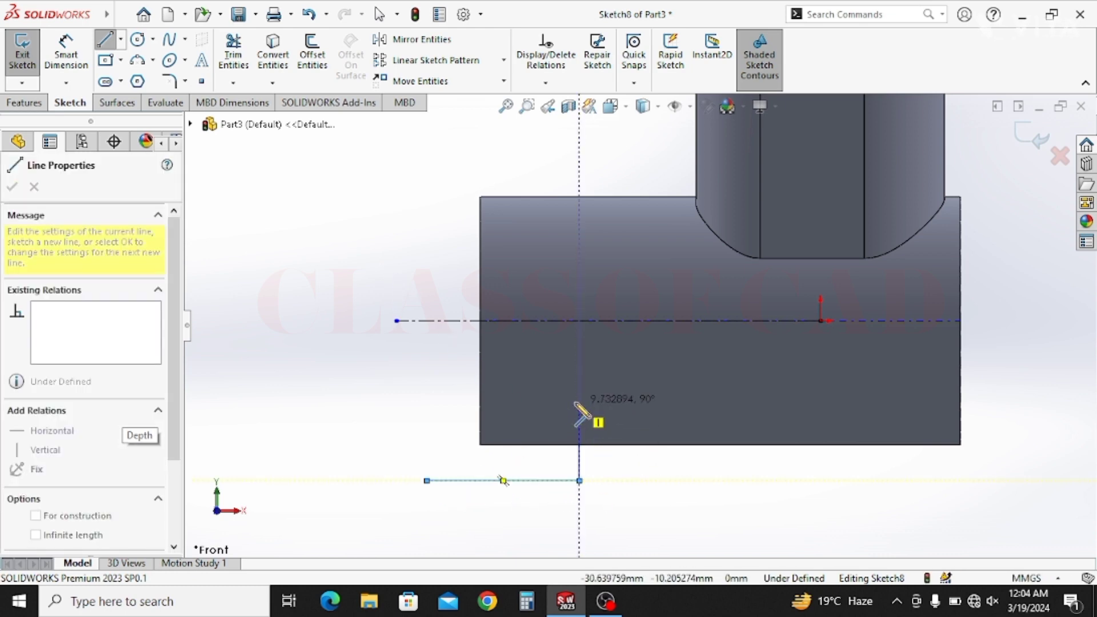
click(579, 413)
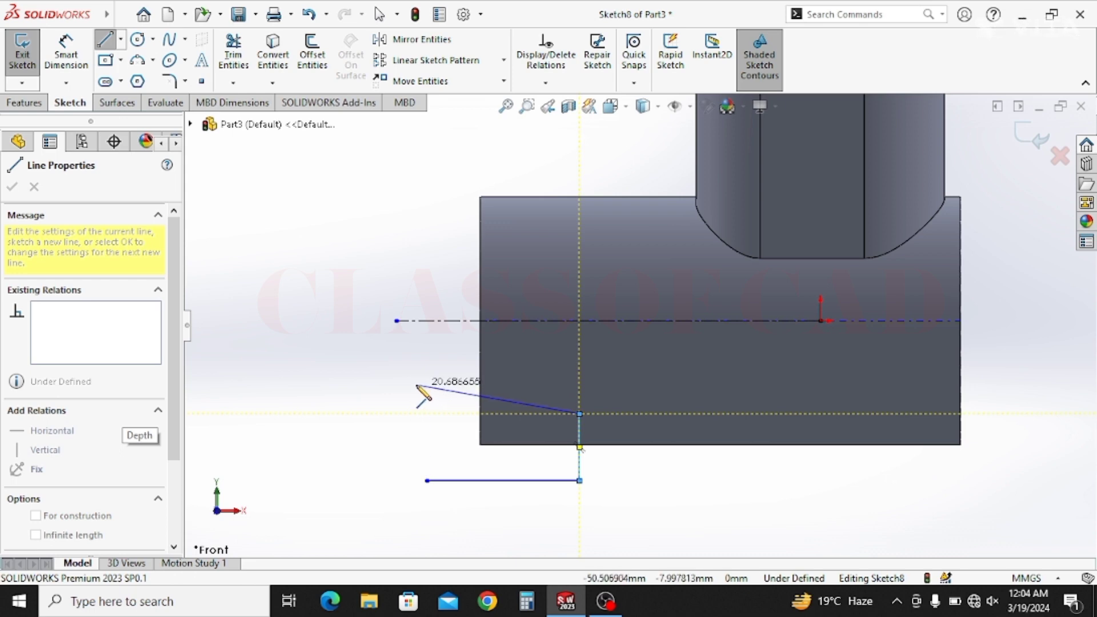
click(480, 395)
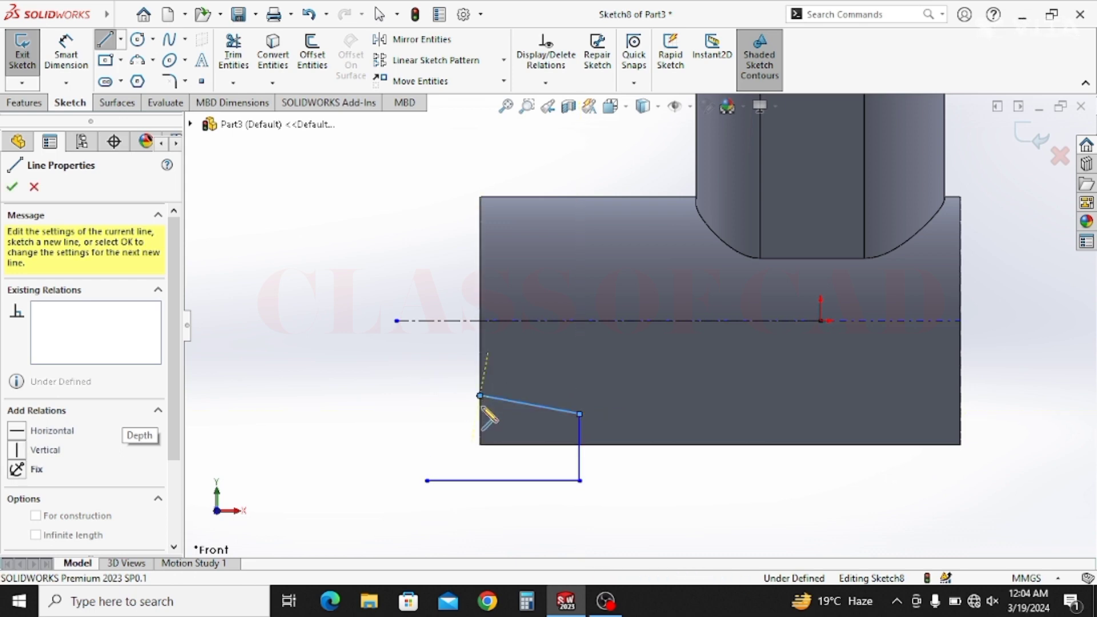
click(480, 457)
key(Escape)
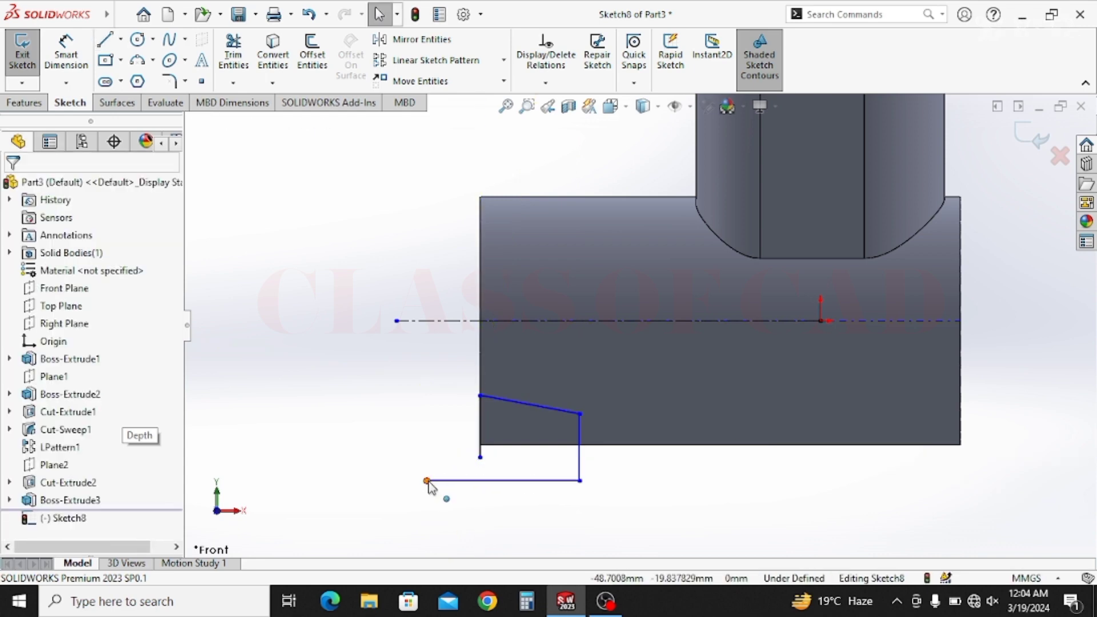
Close the profile by aligning the bottom line's free end with the end face and making it coincident with the vertical line's lower endpoint
drag(436, 484, 476, 483)
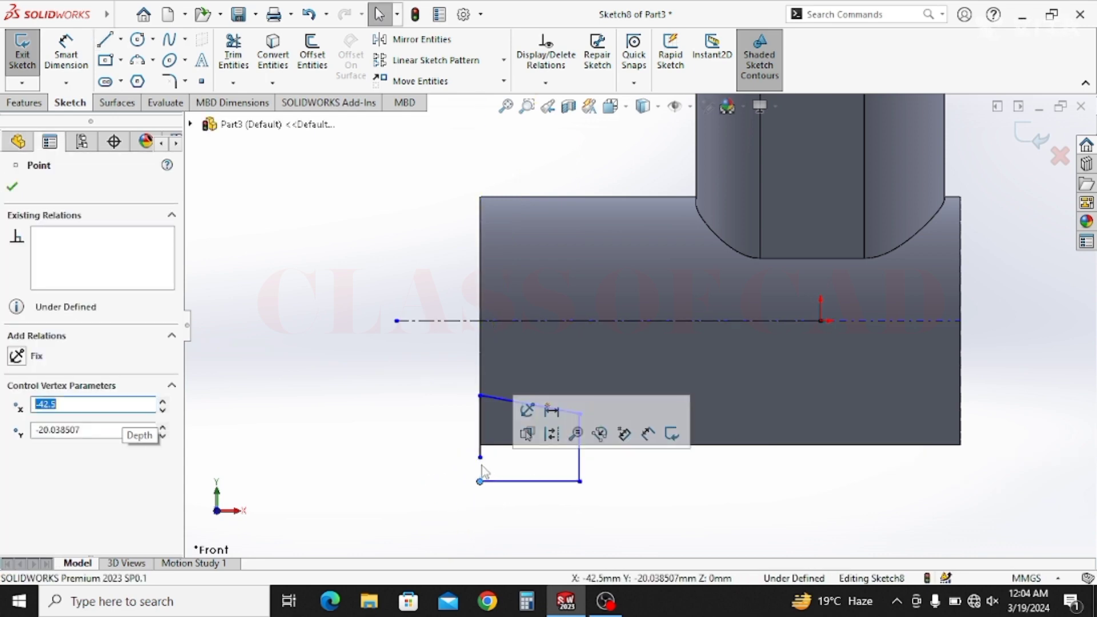
ctrl+click(480, 457)
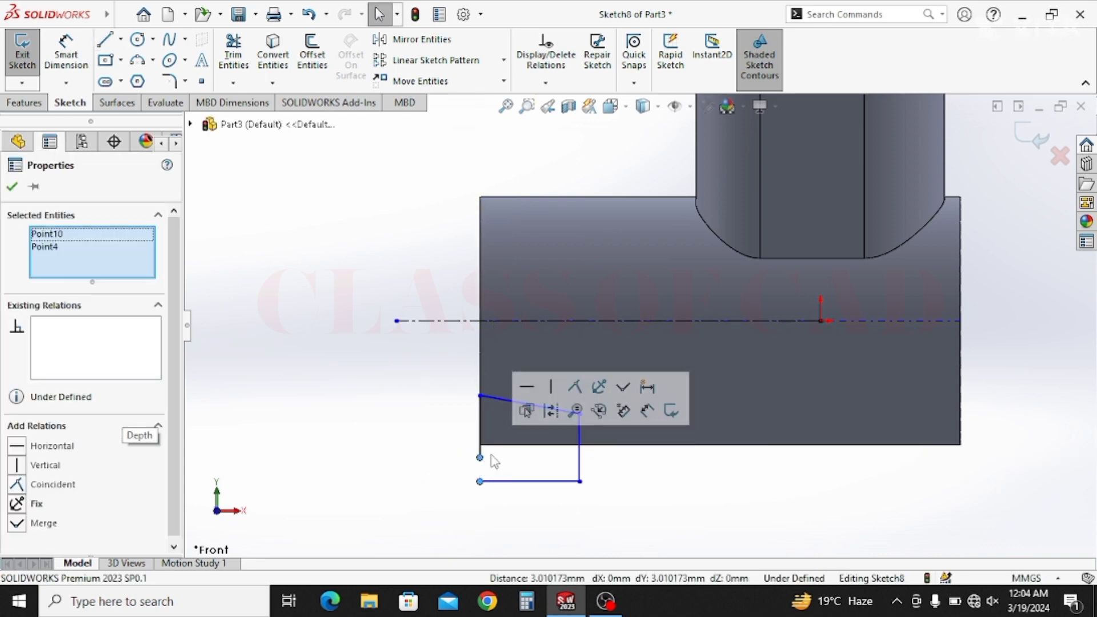
click(576, 388)
click(595, 474)
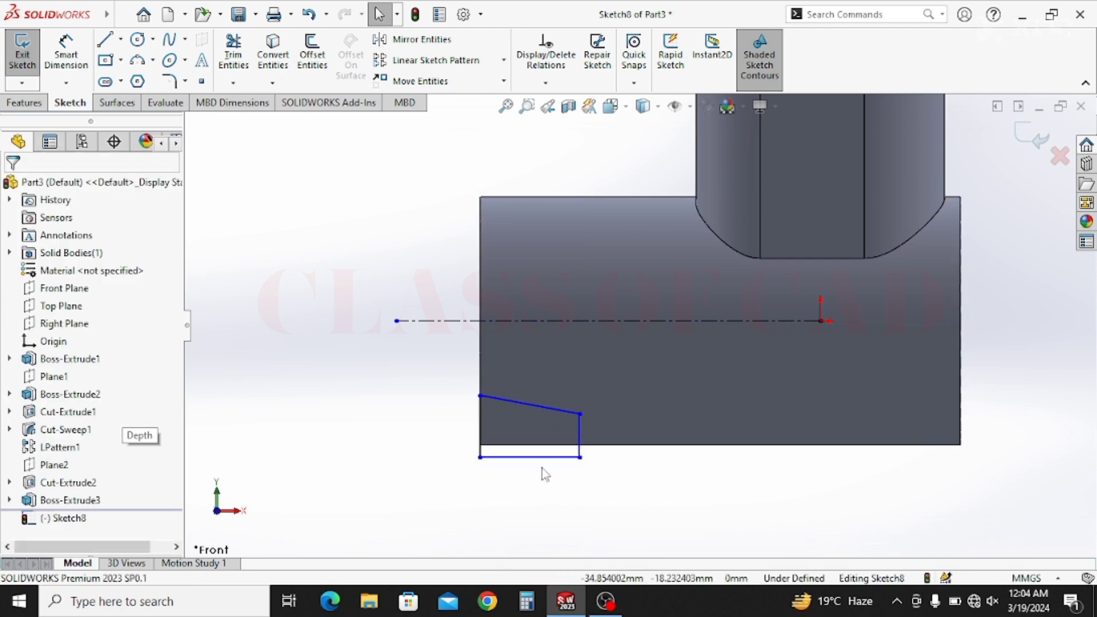
Dimension the angle between the profile's bottom line and slanted upper line to 9.46°
click(66, 54)
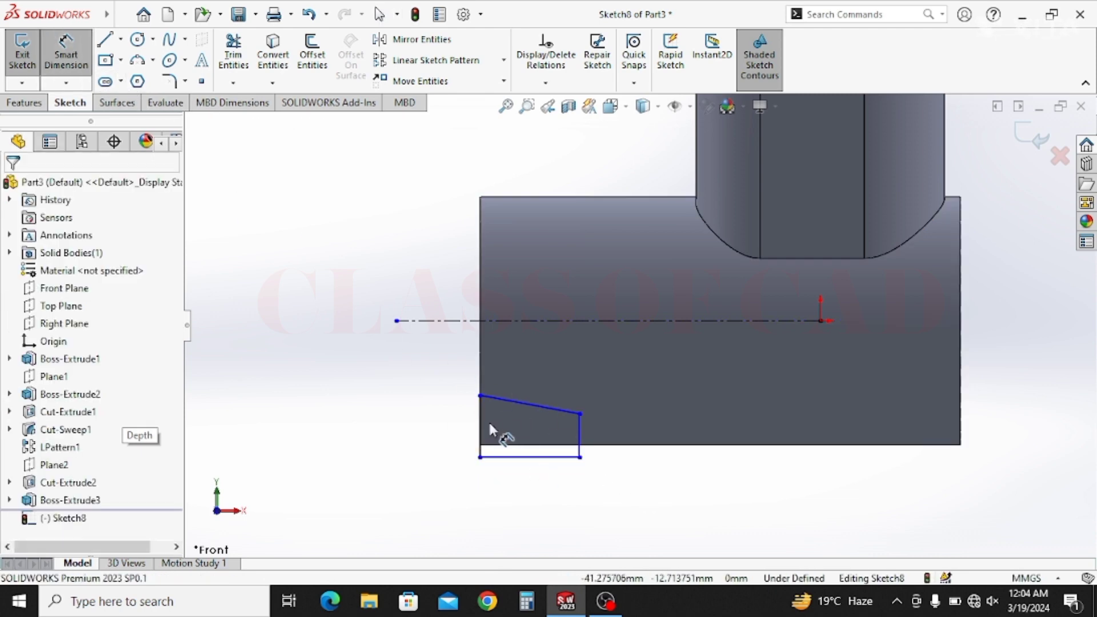
click(501, 457)
click(520, 407)
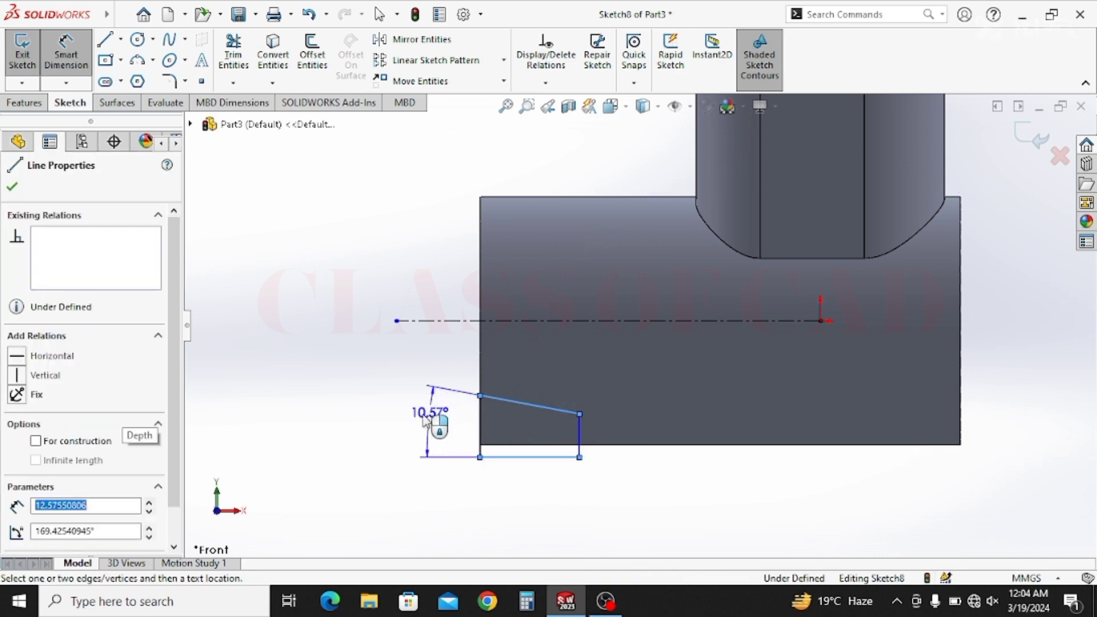
click(426, 421)
text(9.)
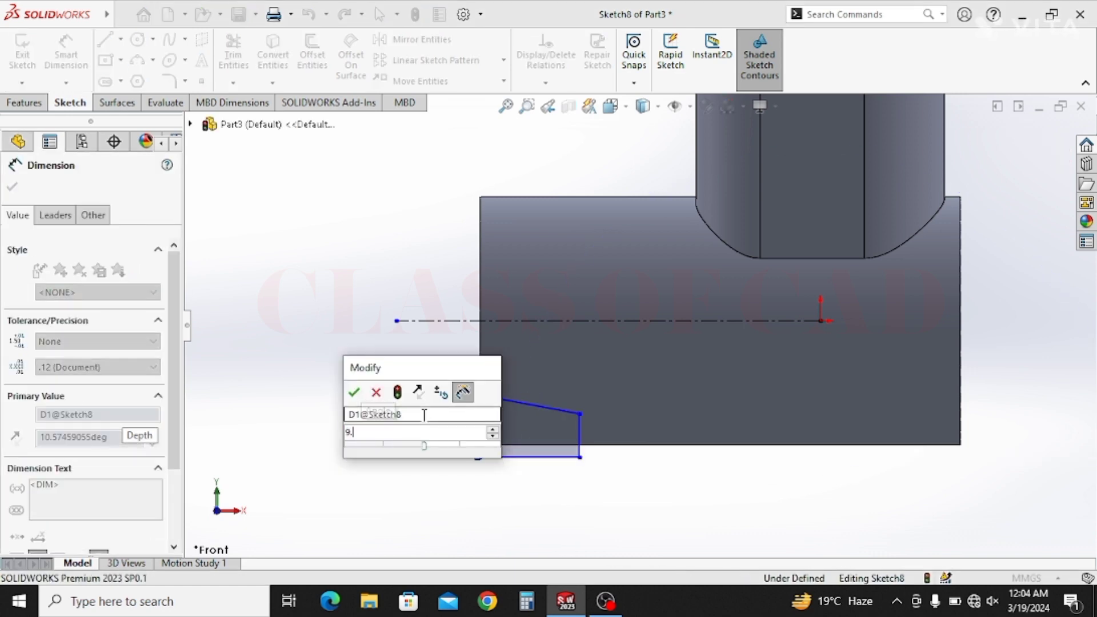
text(46)
key(Return)
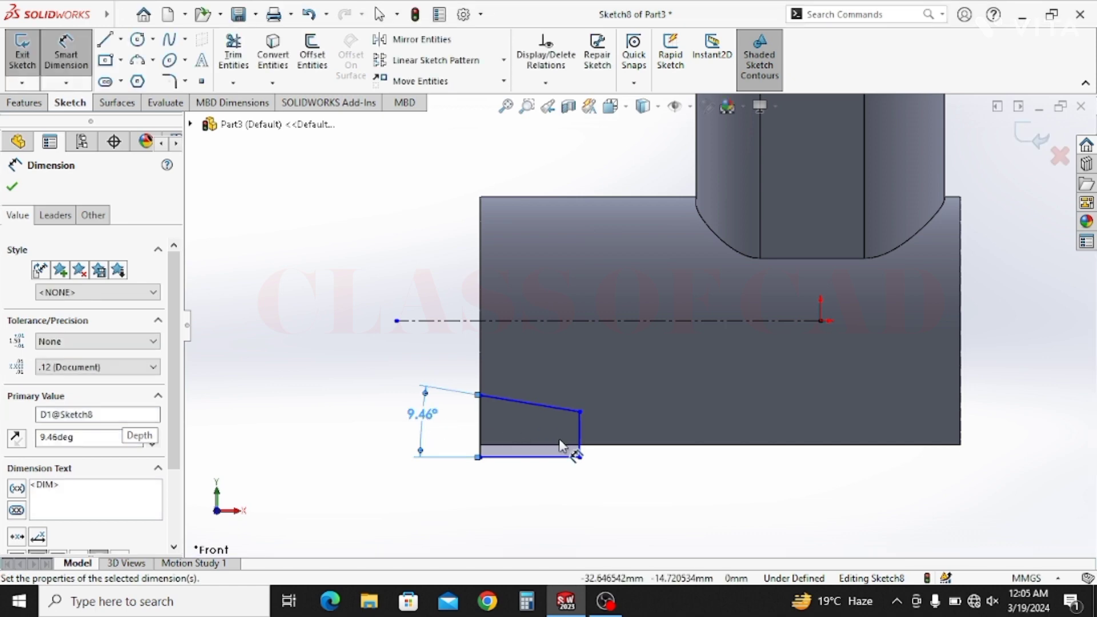
Dimension the horizontal distance from the profile's inner vertical line to the origin to 36 mm
click(581, 437)
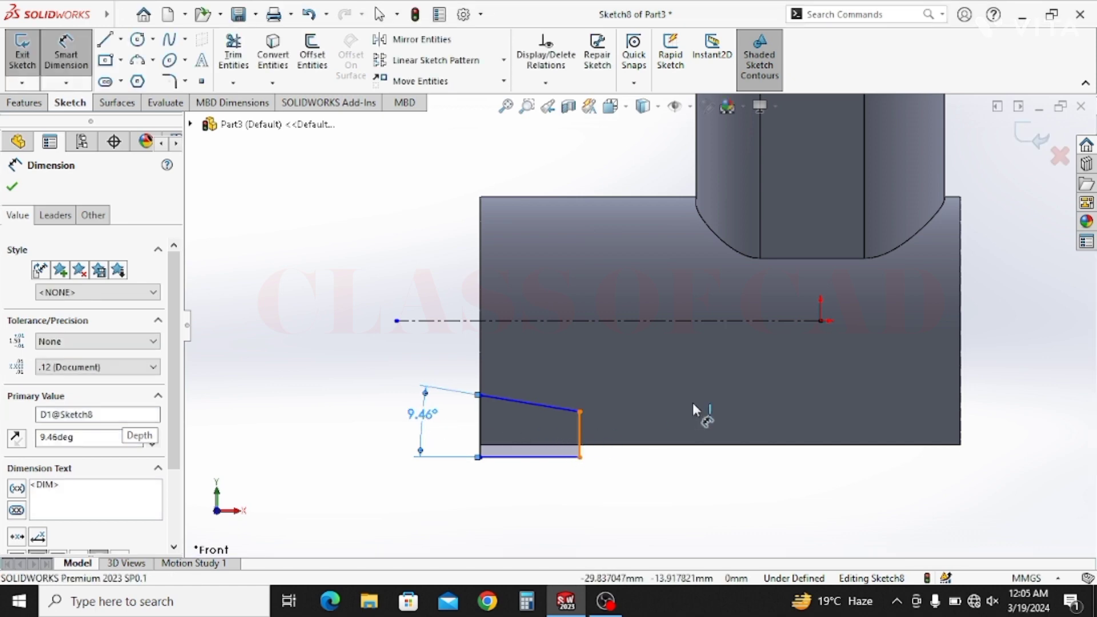
click(820, 321)
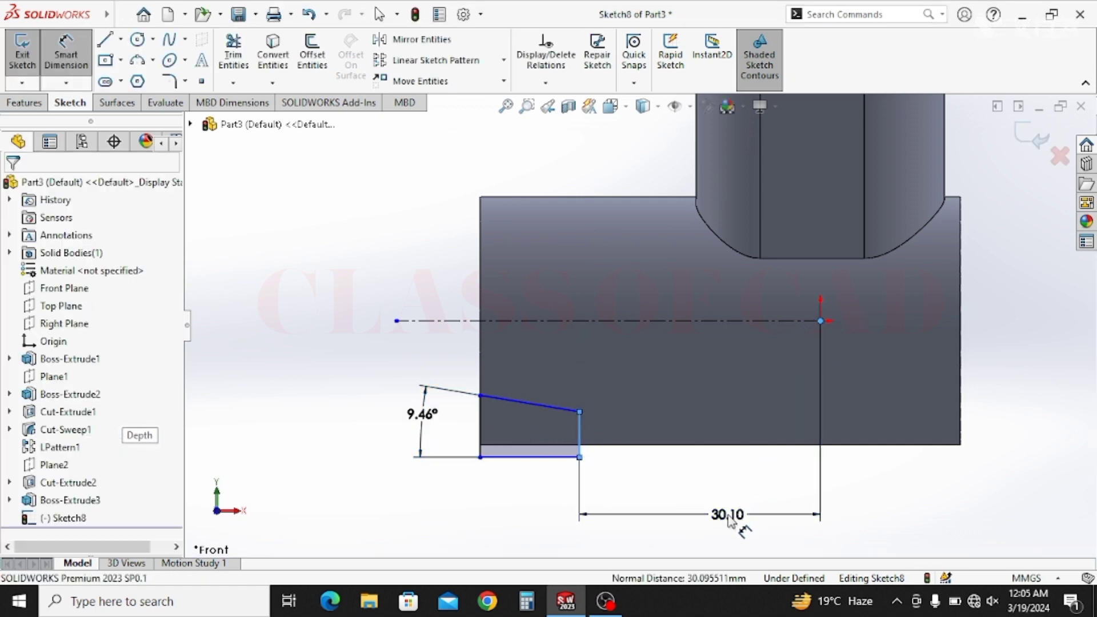
click(729, 517)
text(36)
key(Return)
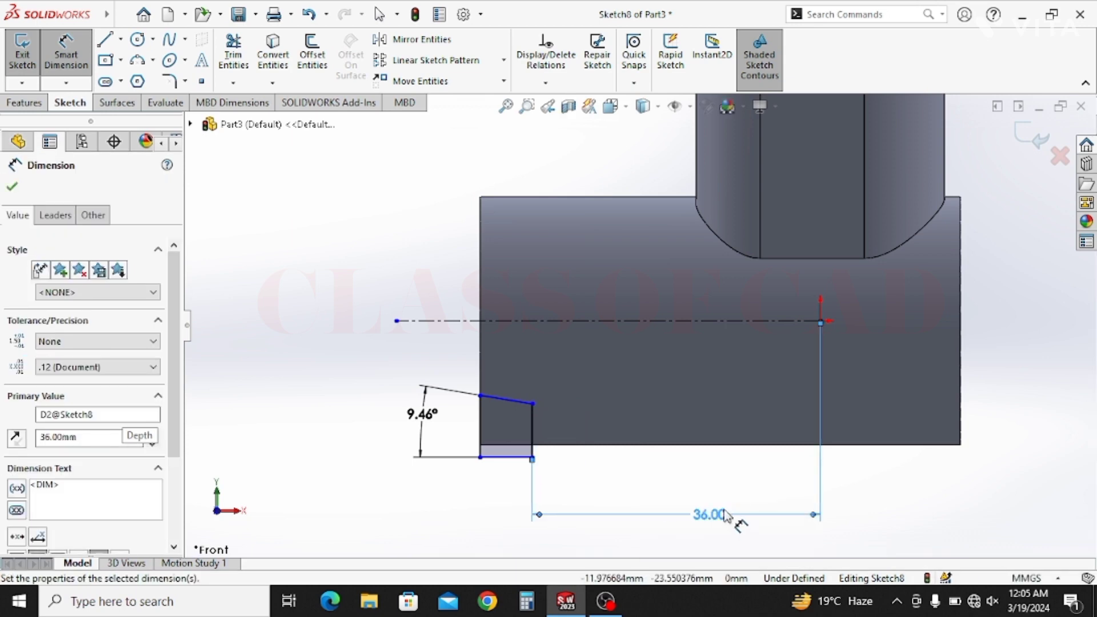
Dimension the vertical distance between the slanted line's outer endpoint and the centerline
click(479, 395)
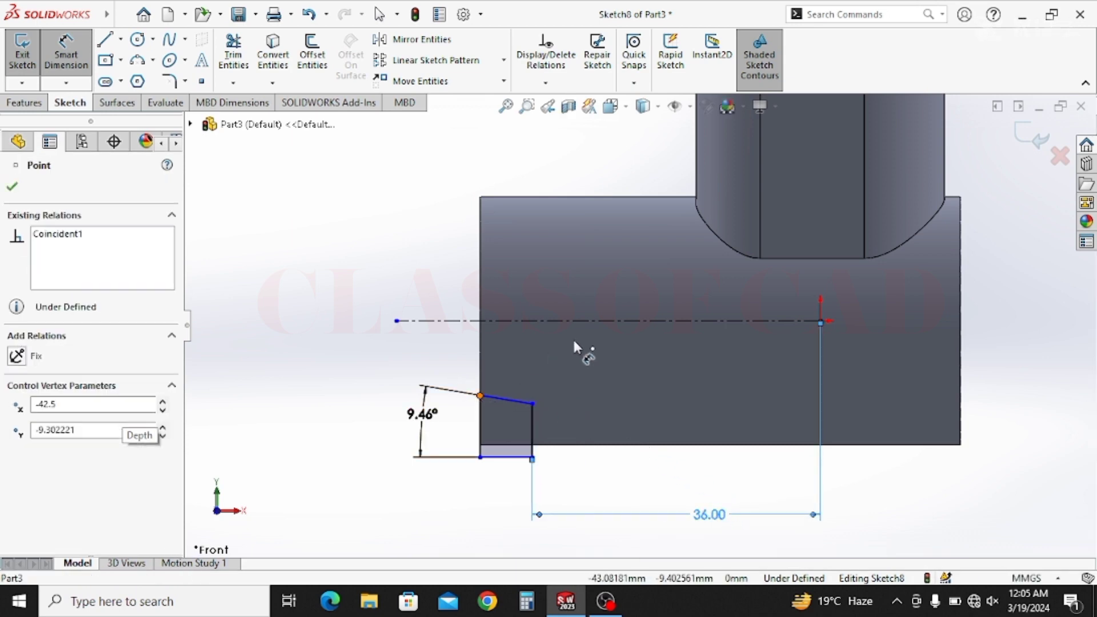
click(581, 320)
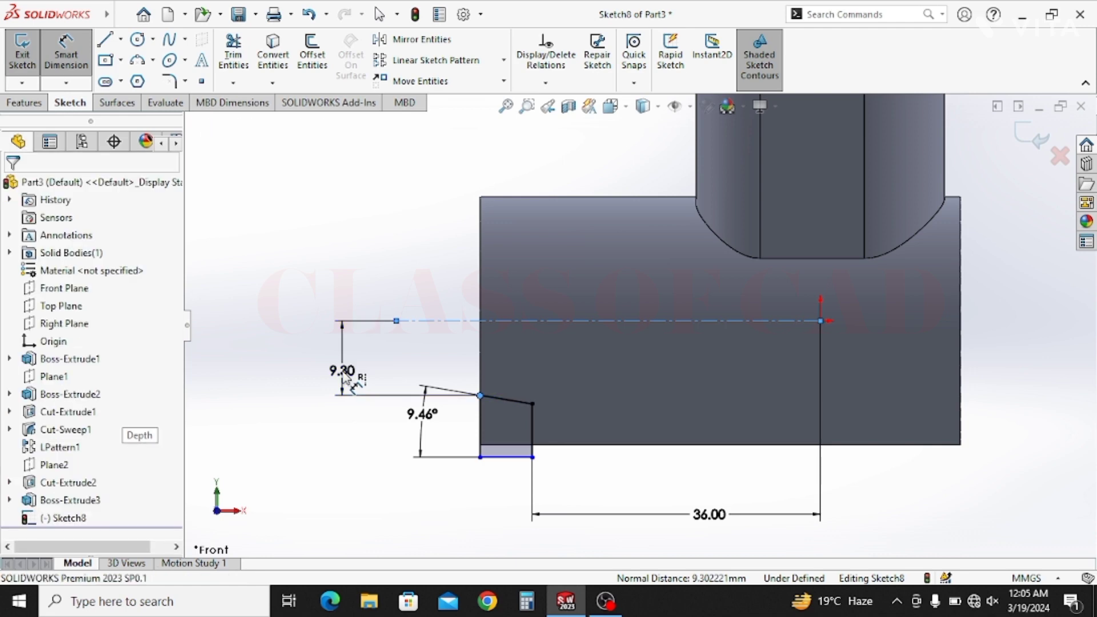
Dimension the vertical distance from the centerline to the sloped line's outer endpoint as 9 mm
click(344, 377)
key(Return)
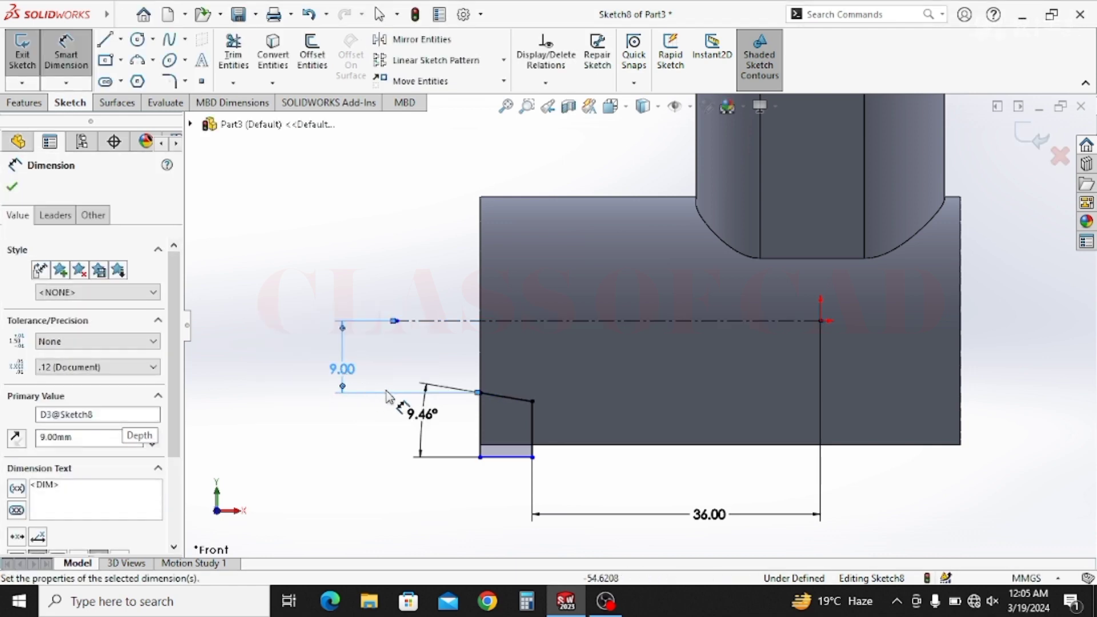
key(Escape)
key(Escape)
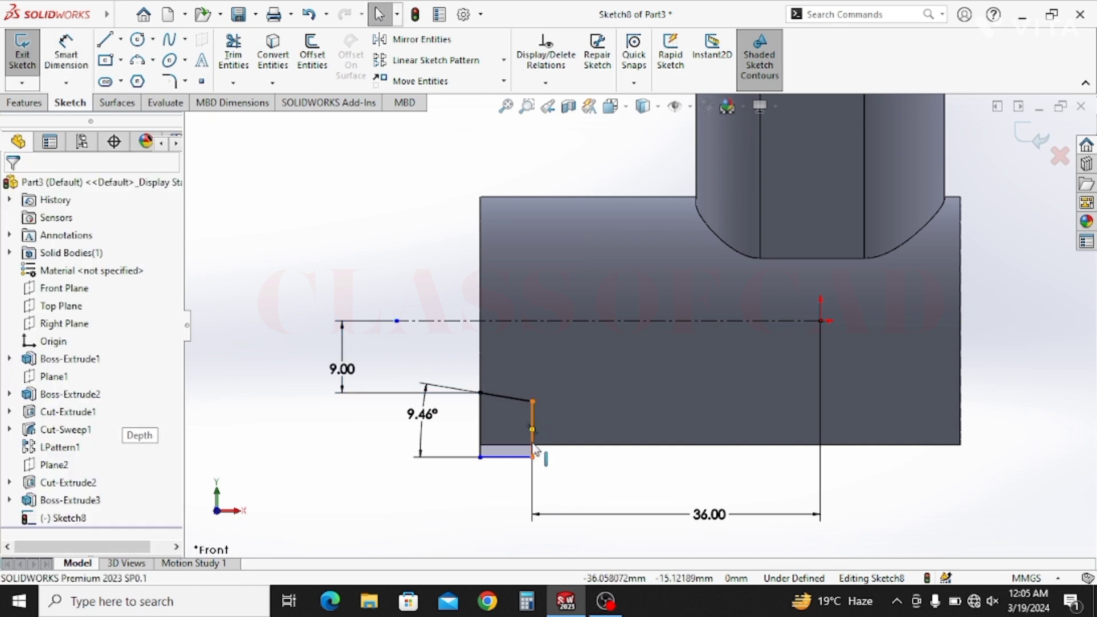
click(533, 434)
key(Escape)
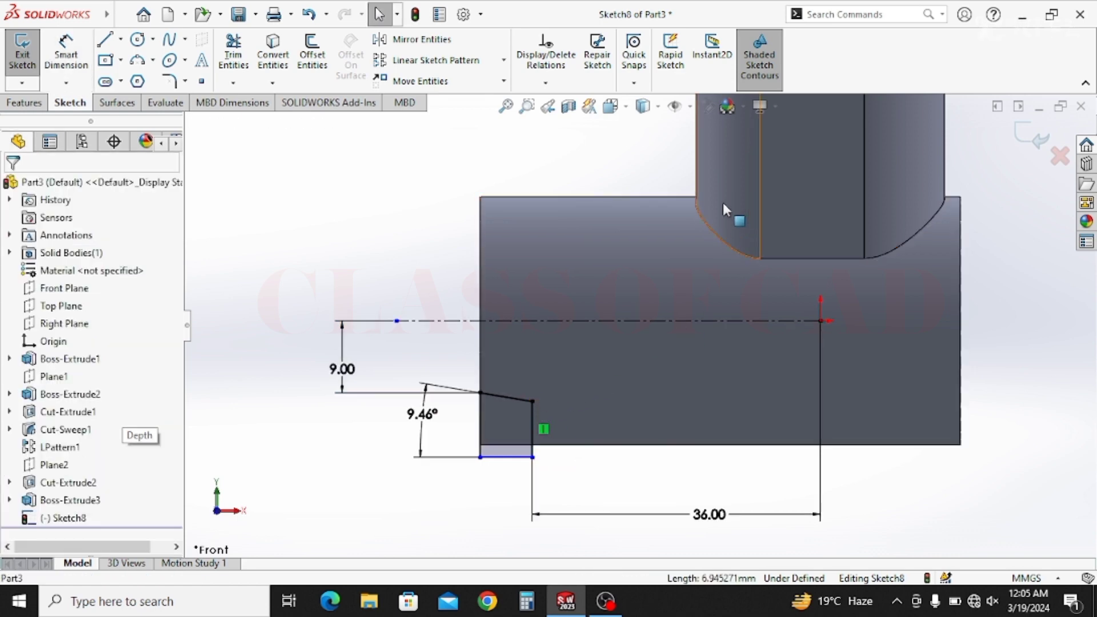
click(533, 457)
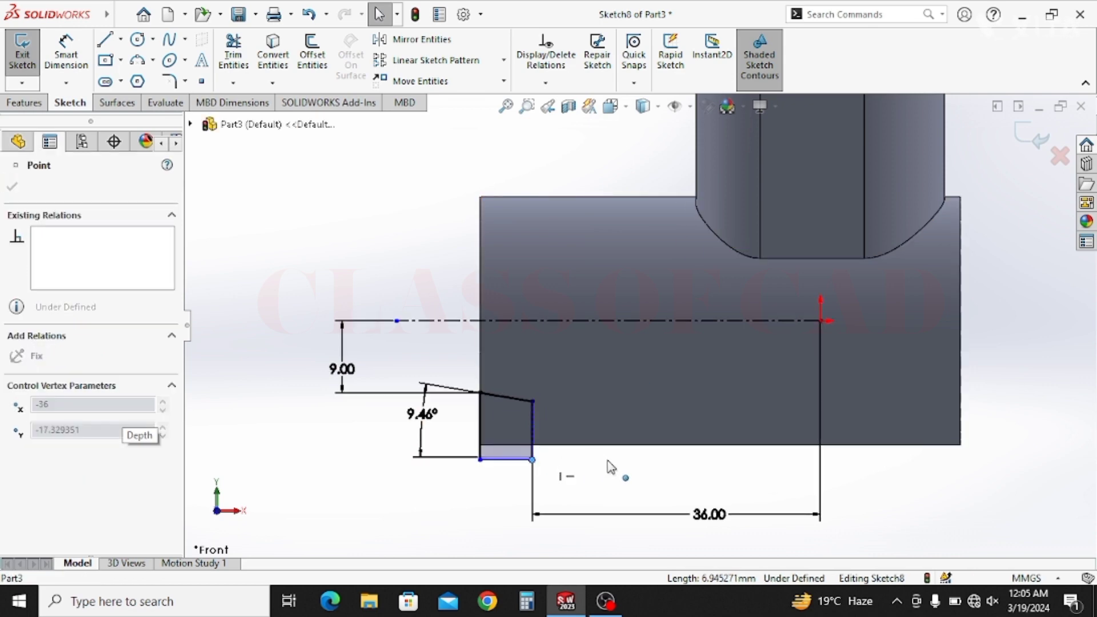
key(Escape)
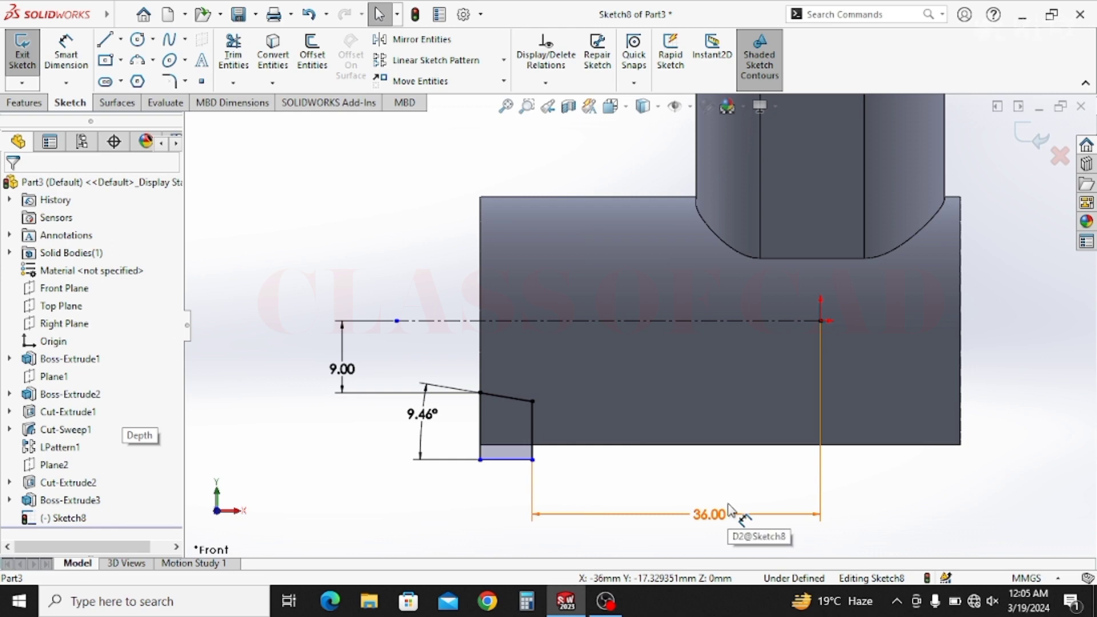
Replace the 36 mm origin dimension with a 36 mm dimension from the profile's lower inner corner to the body's far end edge
click(705, 517)
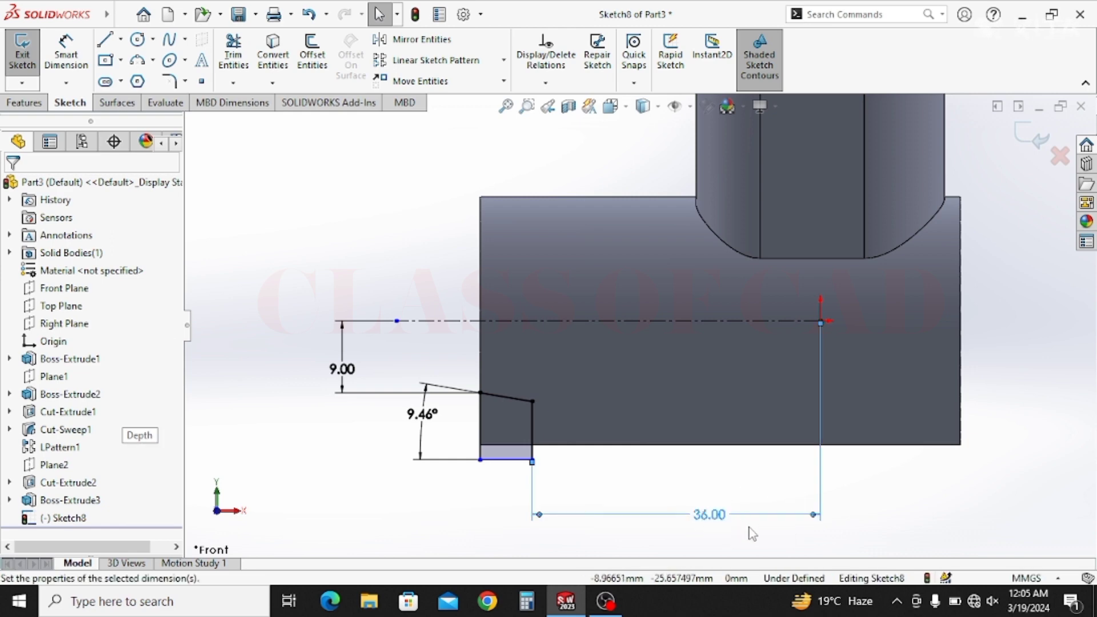
key(Delete)
key(d)
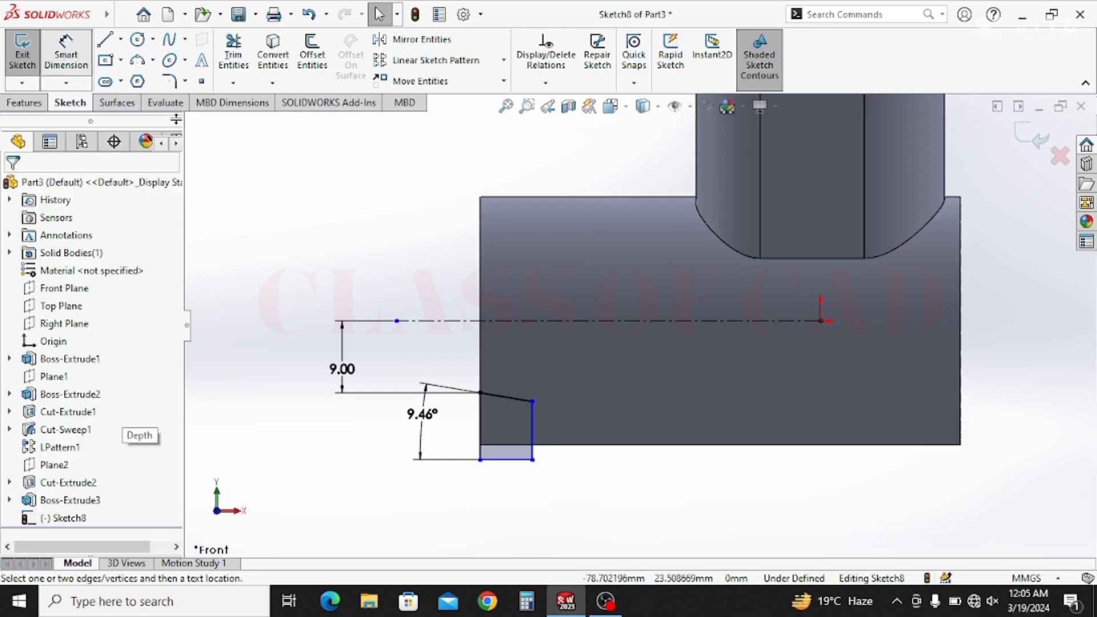
click(532, 460)
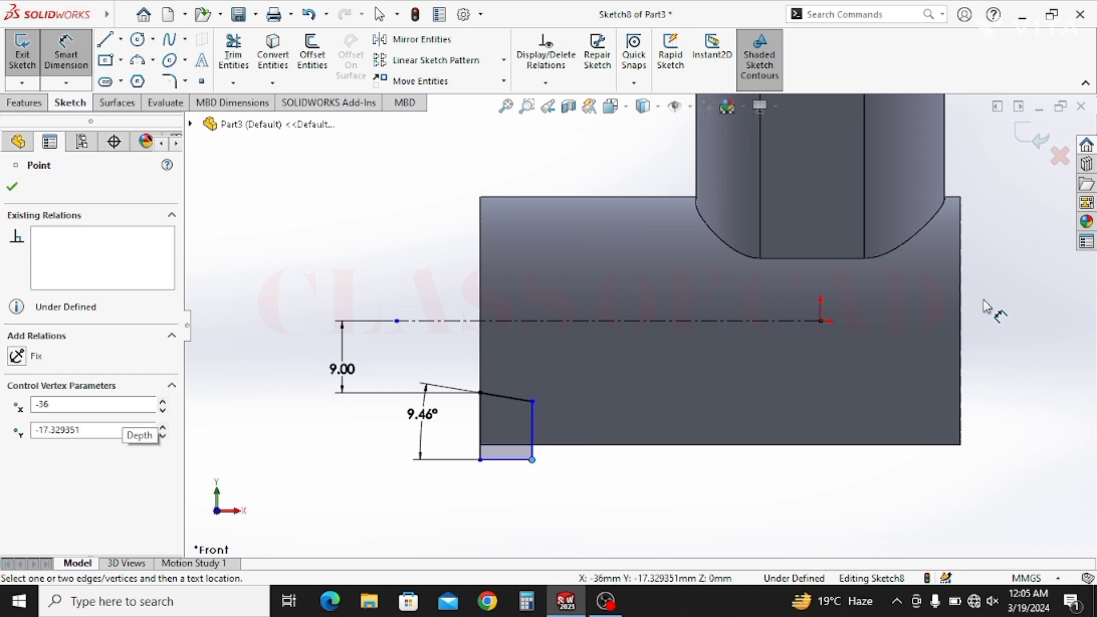
click(960, 331)
click(777, 508)
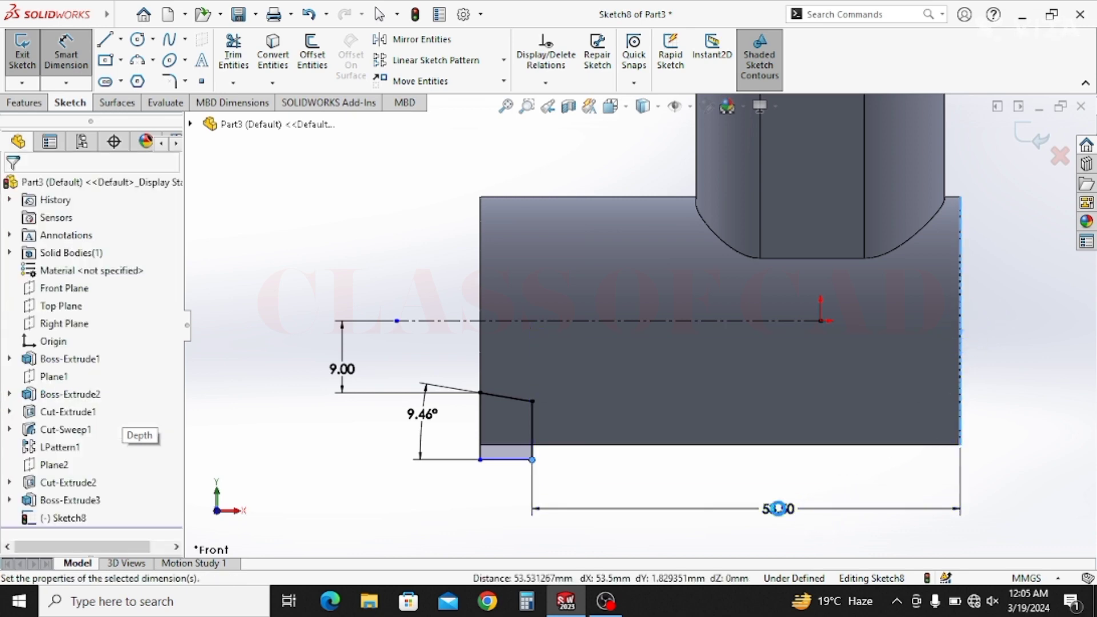
text(36)
key(Return)
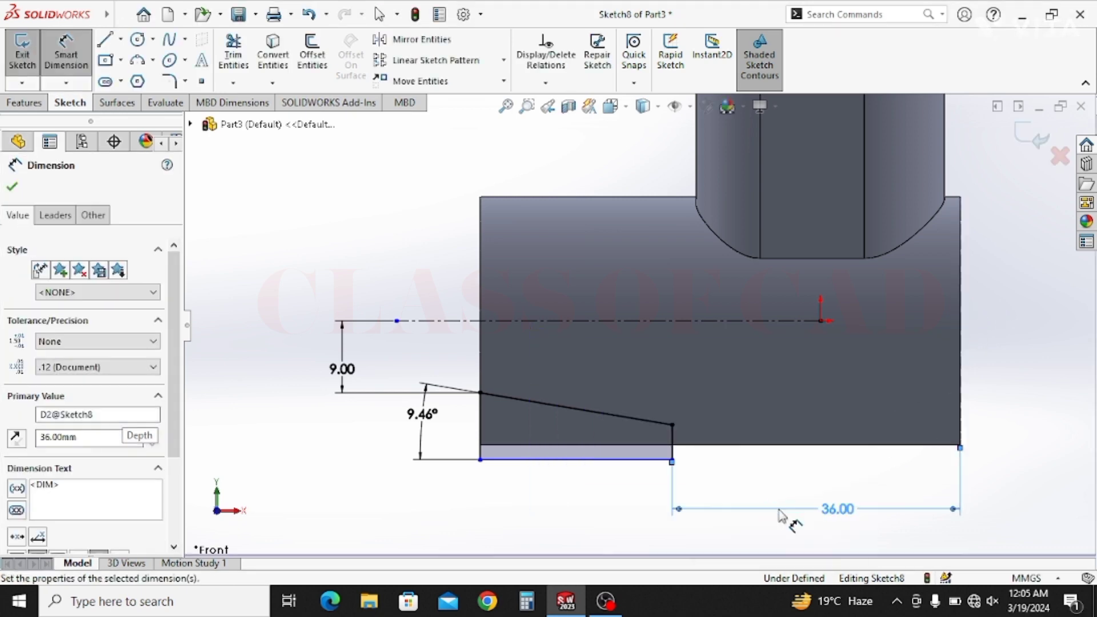
Create a revolved cut from the sloped profile around the horizontal centerline to taper the cylinder's end
click(24, 102)
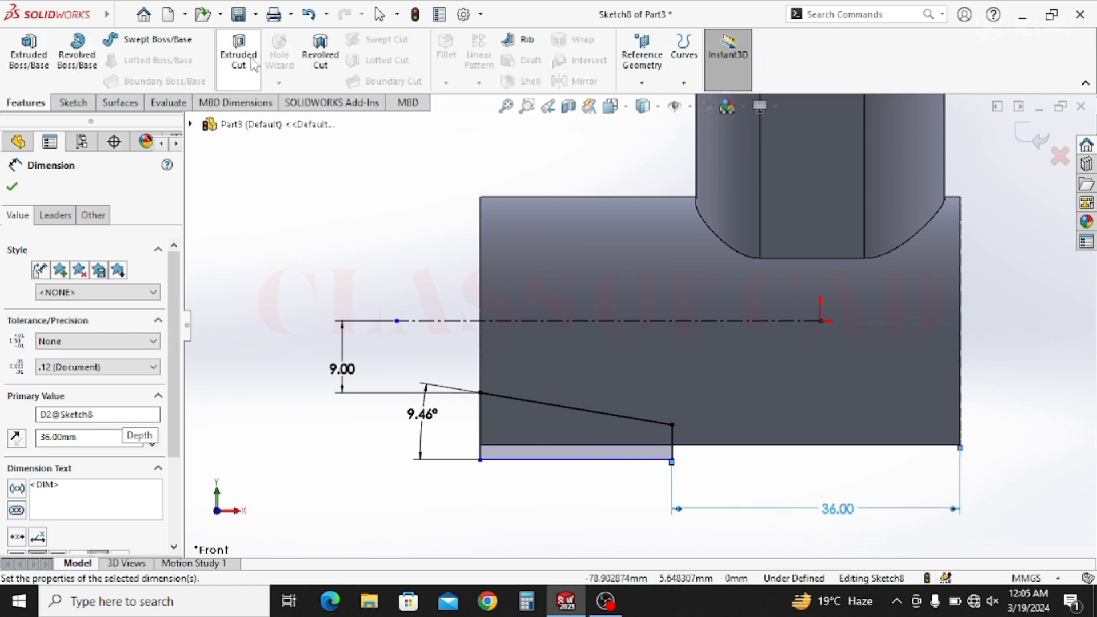
click(320, 68)
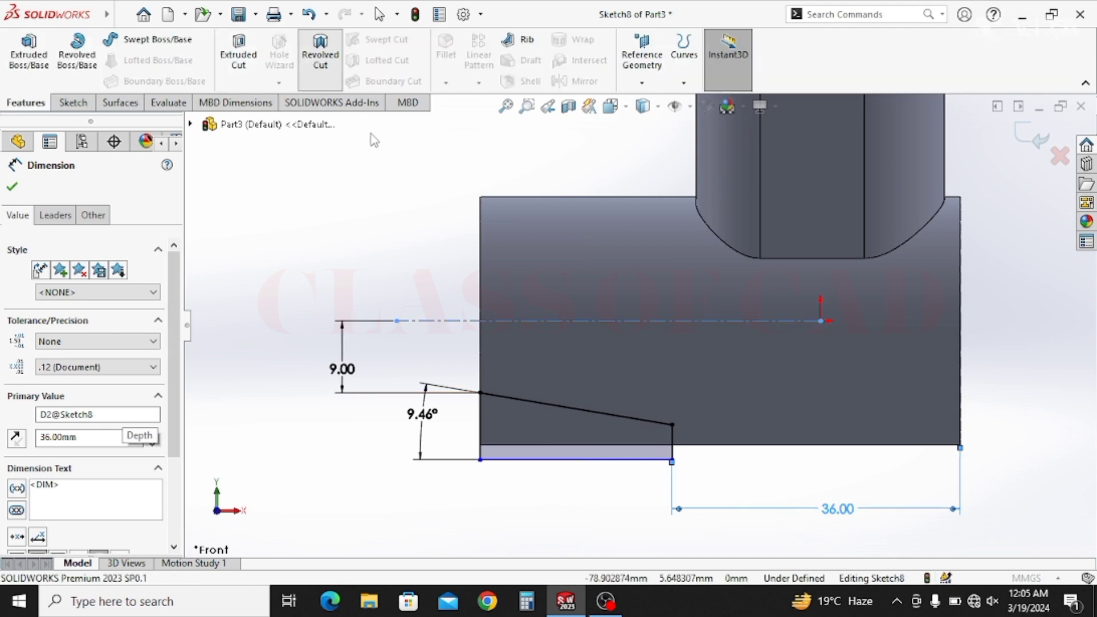
click(12, 187)
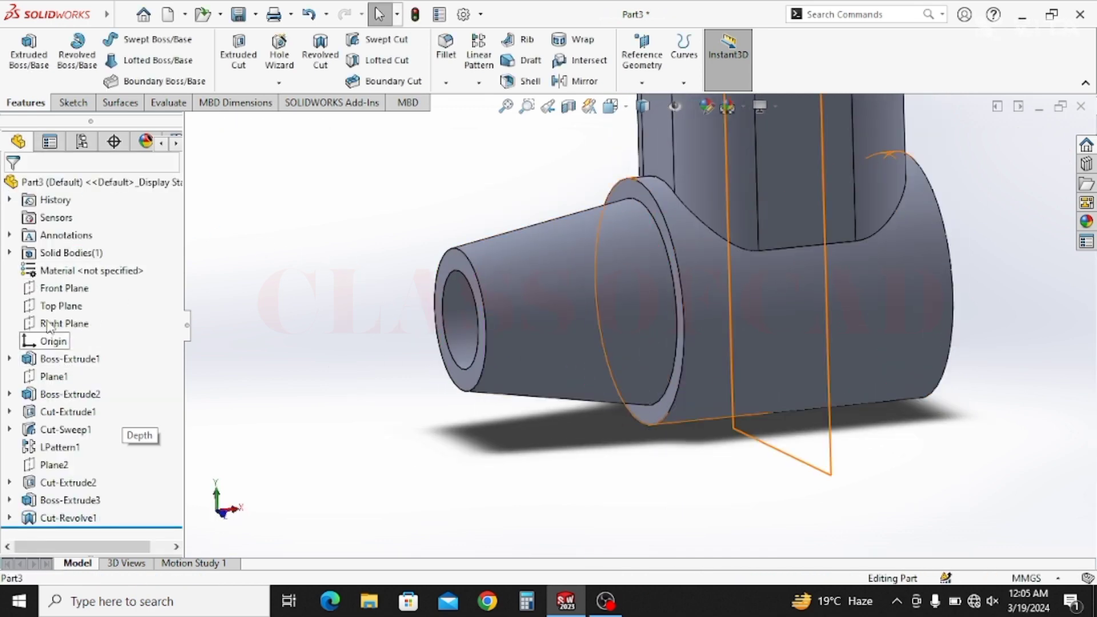
Start a sketch on the Front Plane and draw a horizontal centerline from the origin past the tapered end
click(65, 289)
click(70, 272)
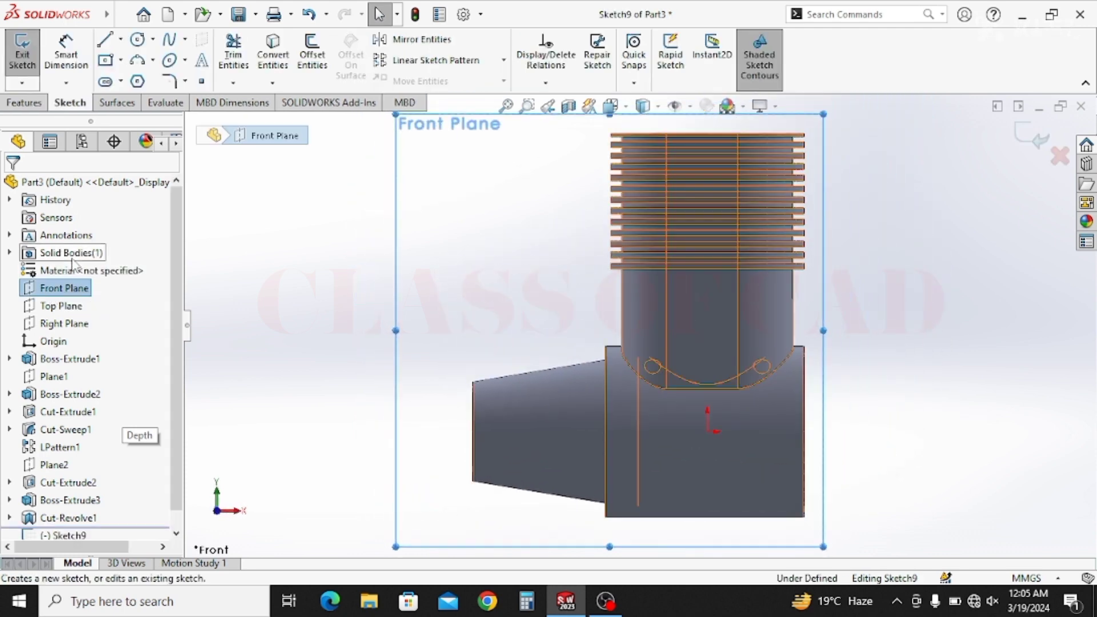
click(121, 39)
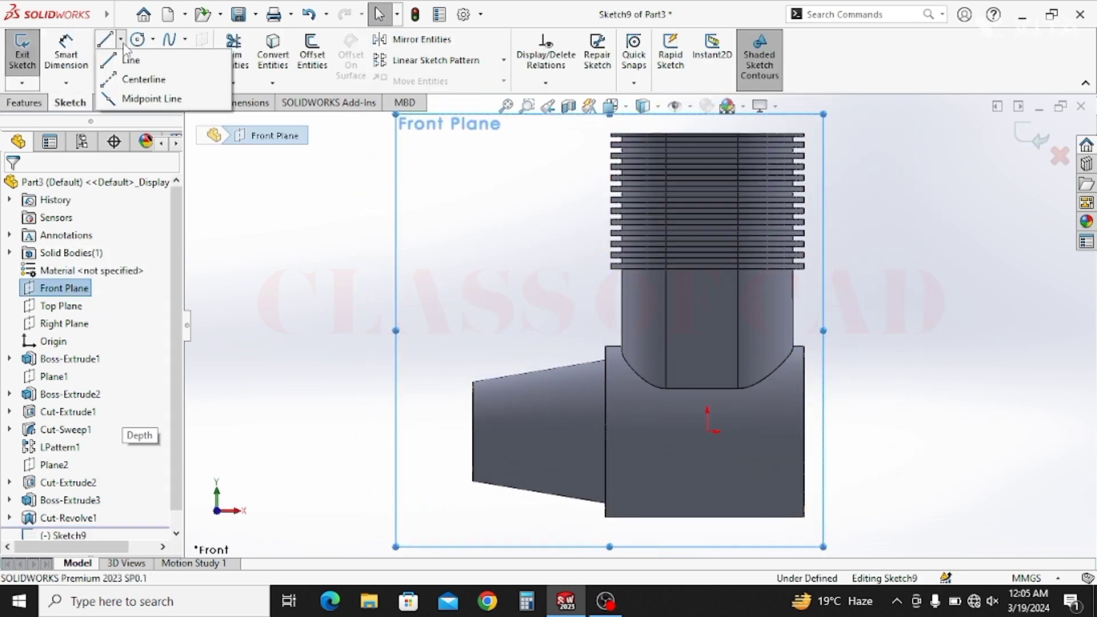
click(137, 80)
click(707, 430)
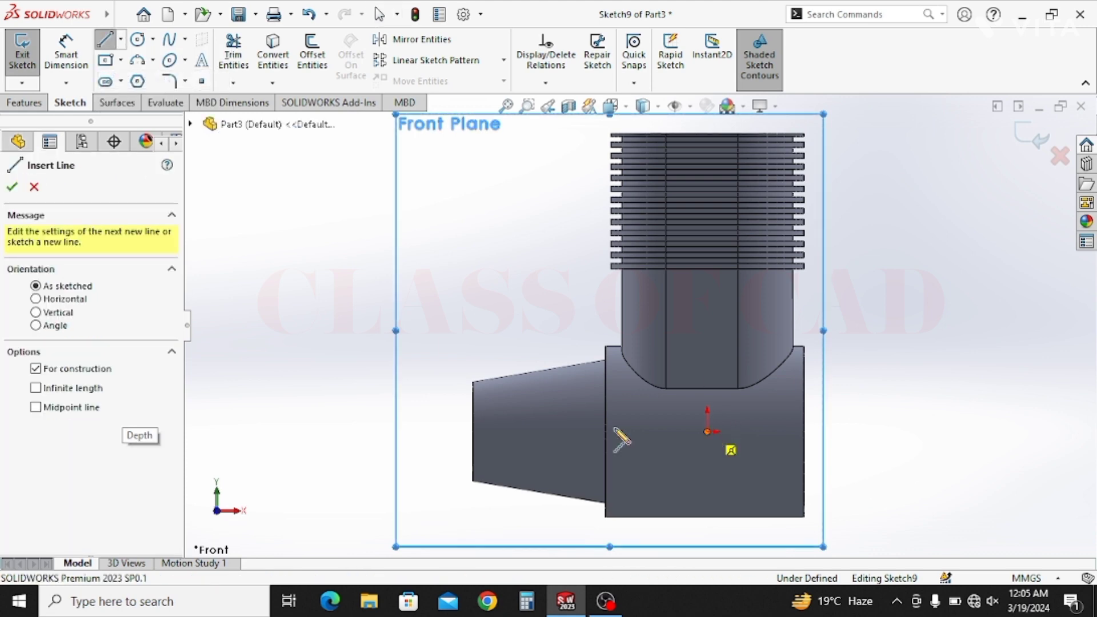
click(419, 432)
ctrl+middle_drag(539, 456, 574, 364)
scroll(549, 373, down, 2)
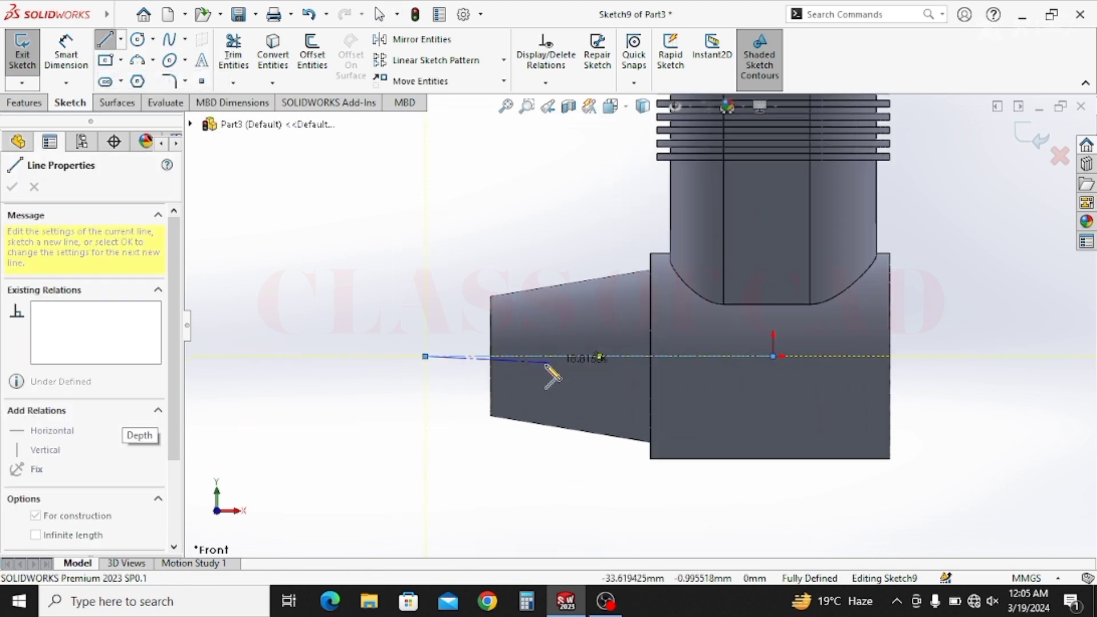
key(Escape)
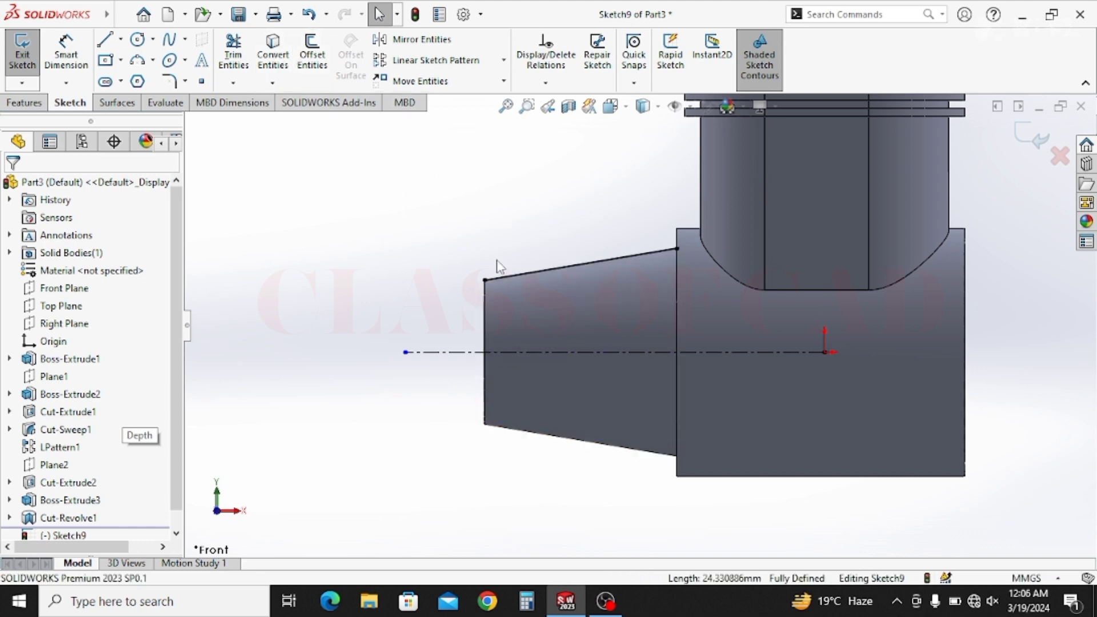
Sketch an inclined centerline about 24 mm long from the horizontal centerline up and outward through the cone's upper edge
click(120, 39)
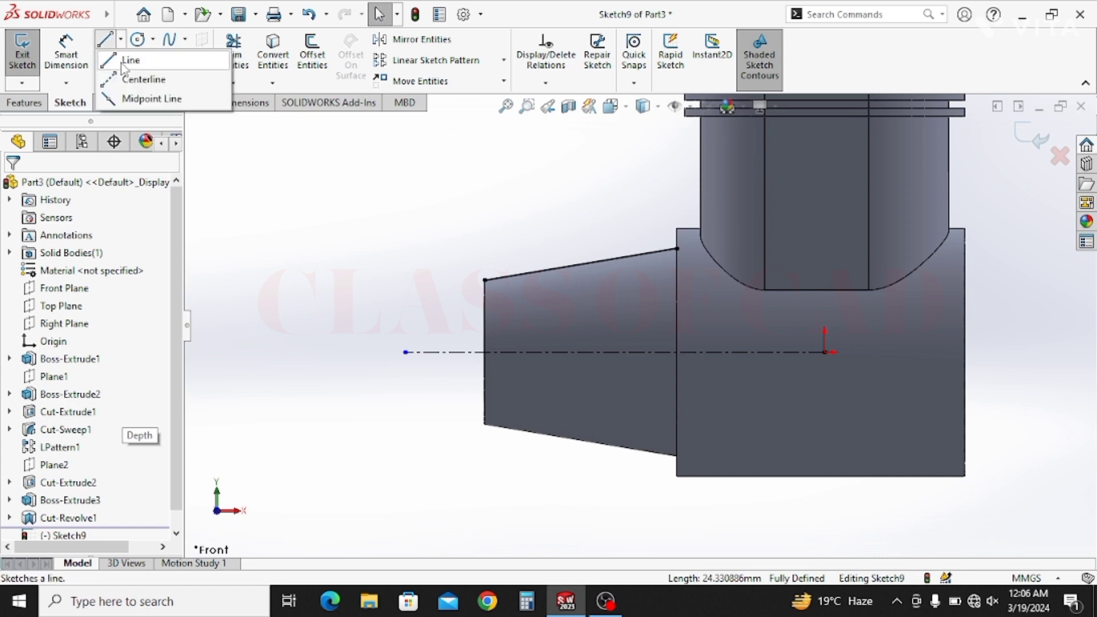
click(128, 78)
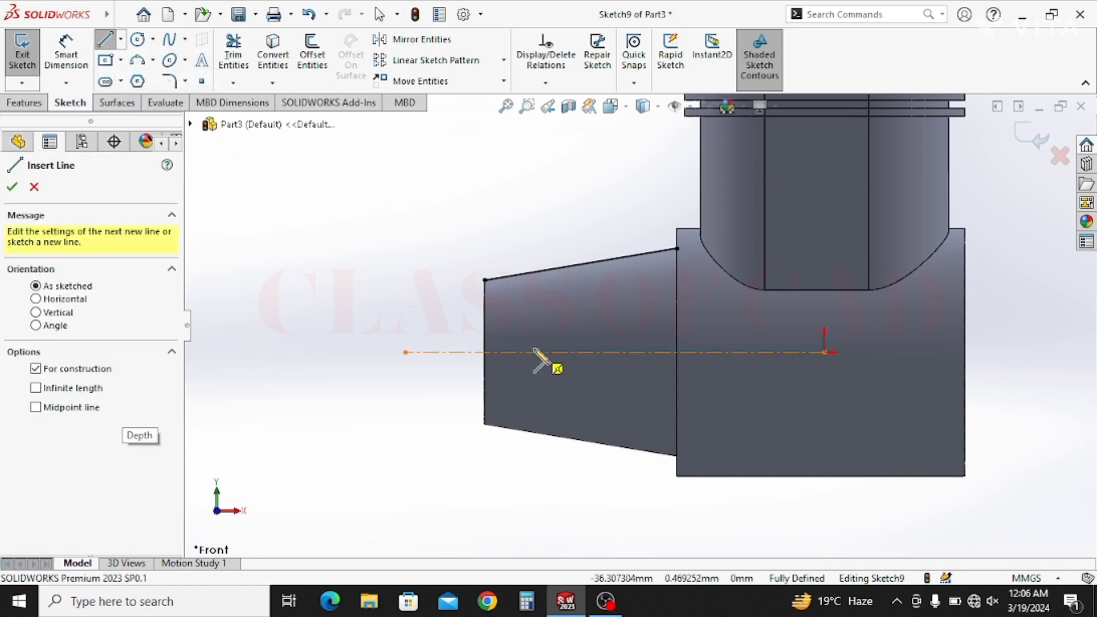
click(641, 353)
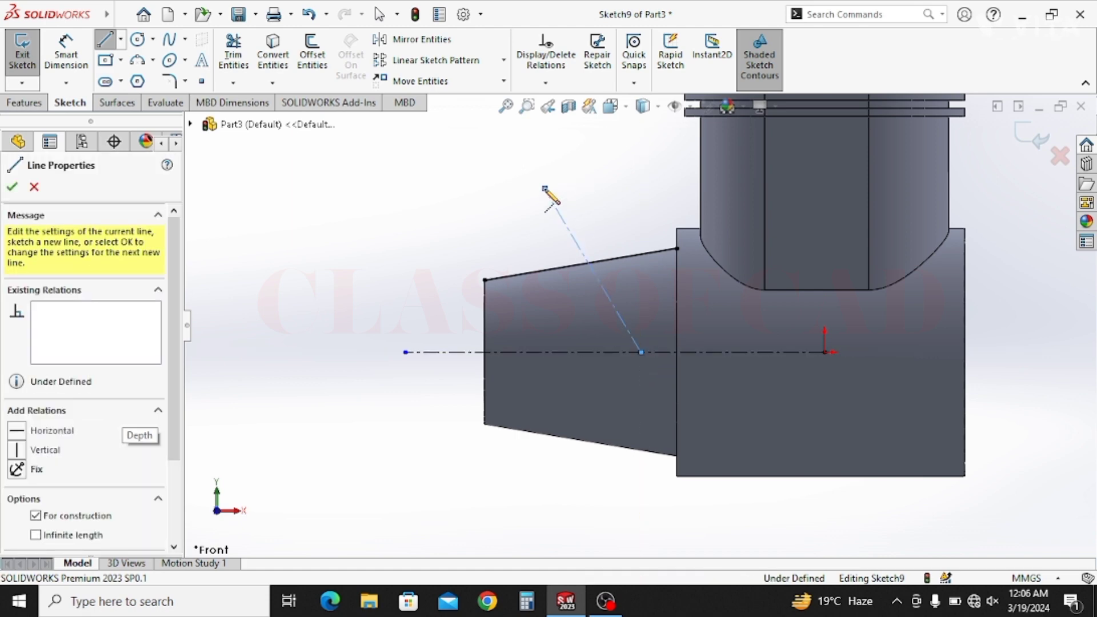
click(546, 188)
Dimension the angle between the inclined and horizontal centerlines as 64 degrees
key(d)
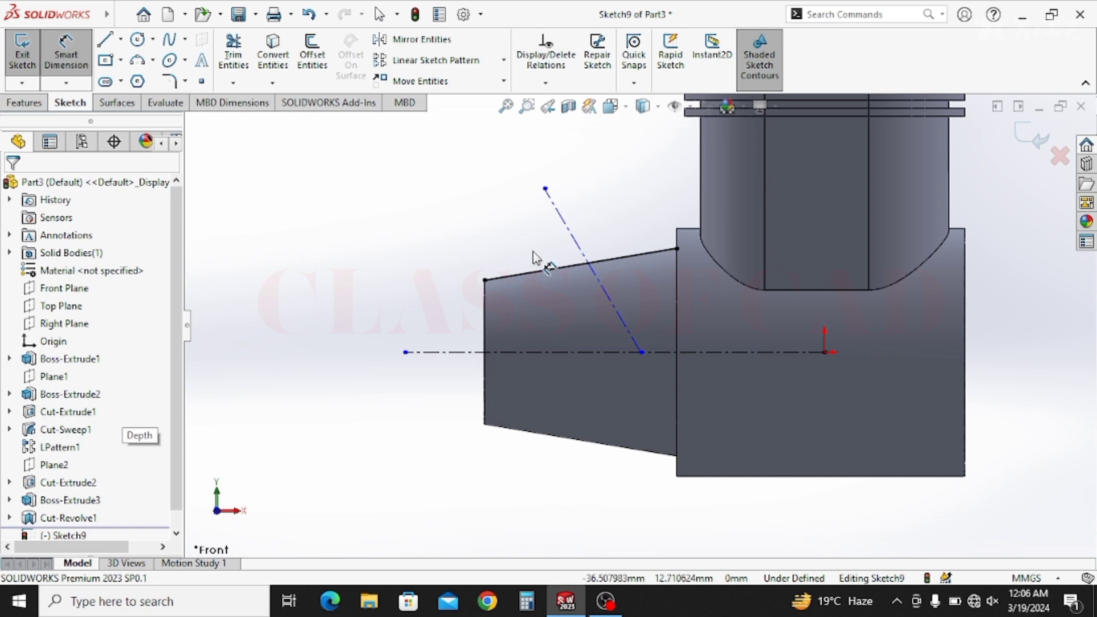
click(576, 247)
click(466, 352)
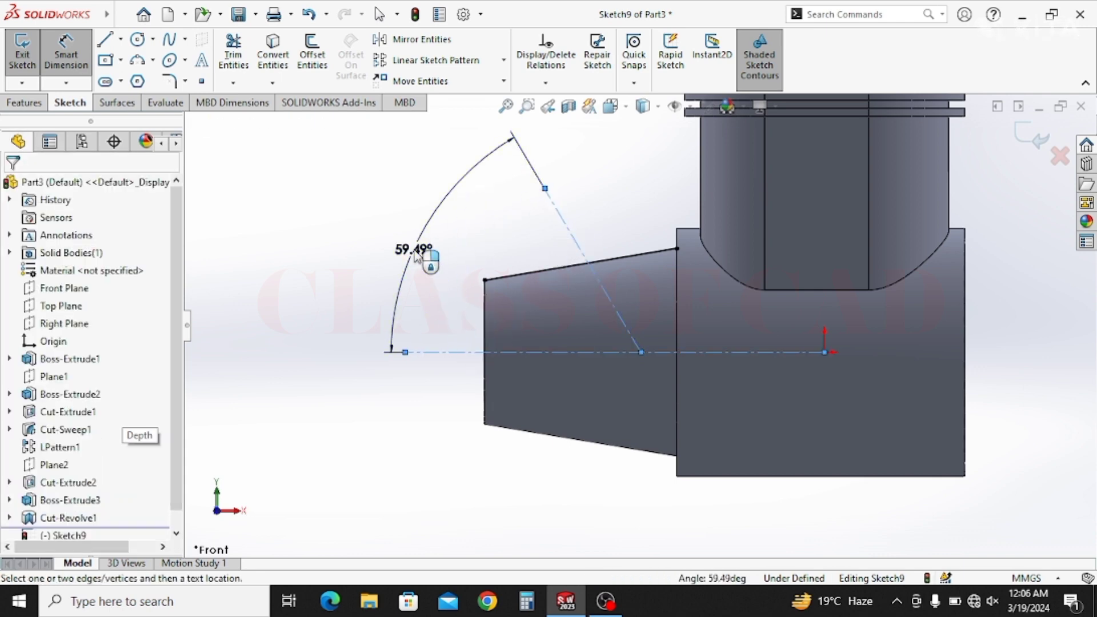
click(415, 253)
key(Return)
text(64)
key(Return)
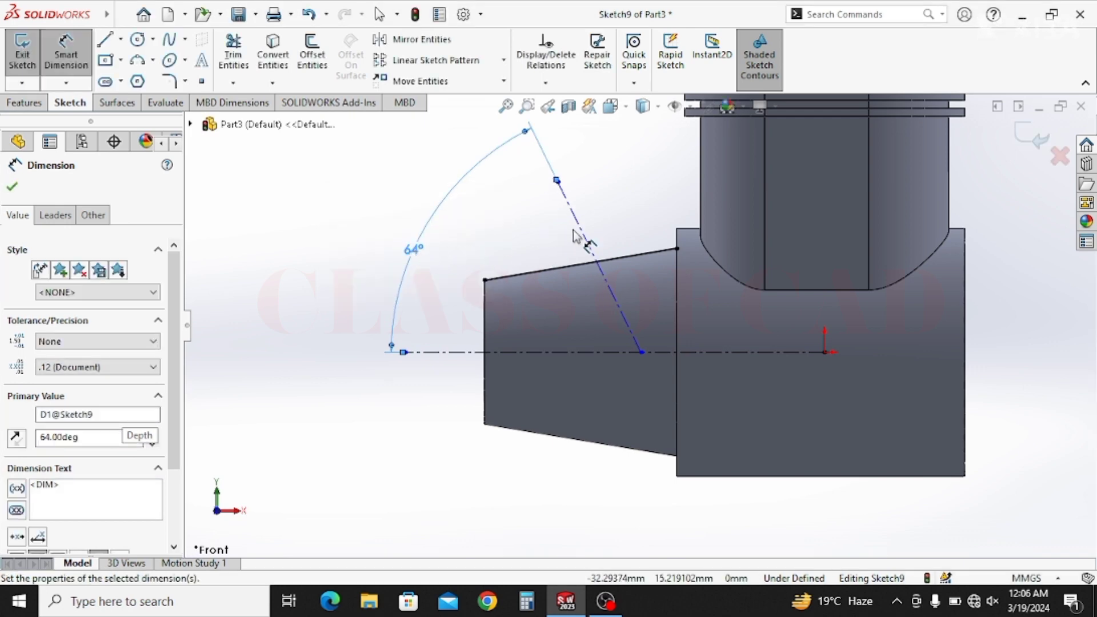
Dimension the inclined centerline's aligned length as 13 mm
click(586, 239)
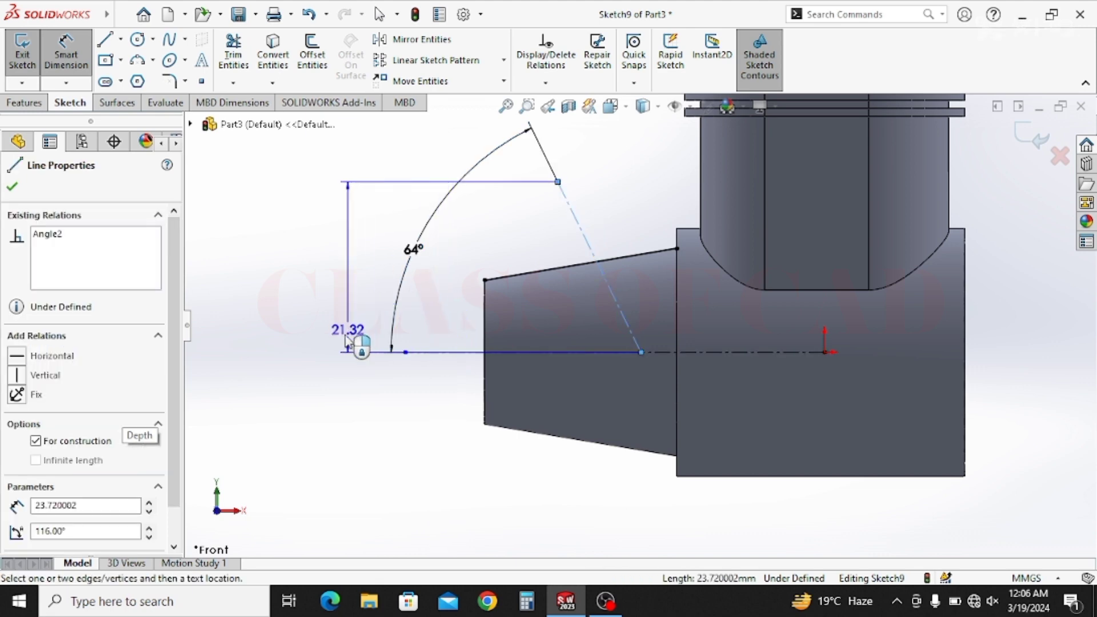
click(338, 394)
text(13)
key(Return)
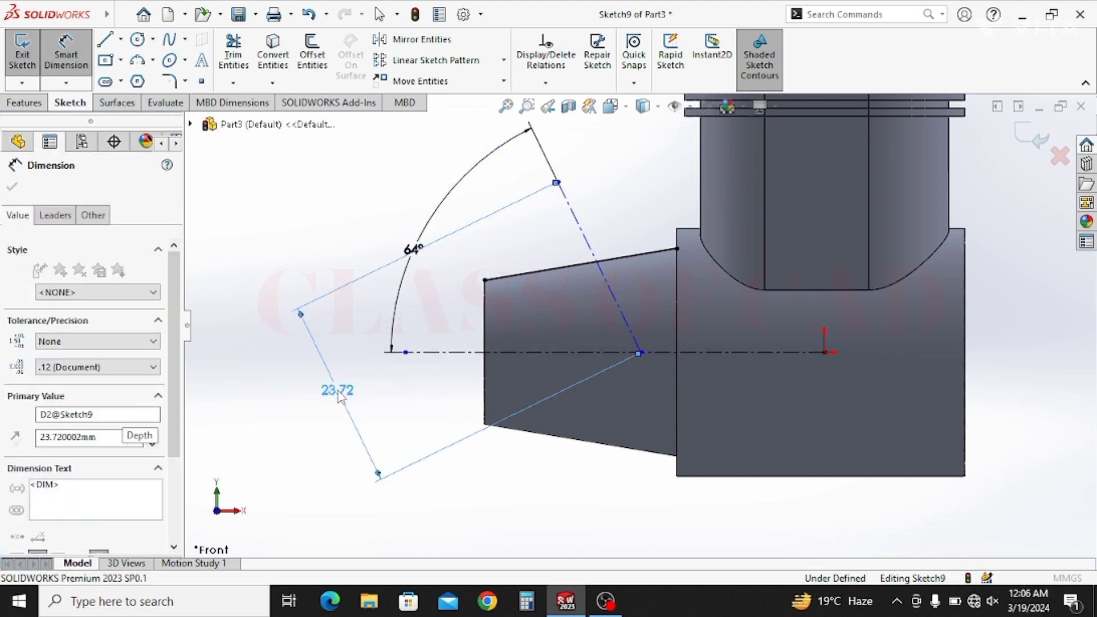
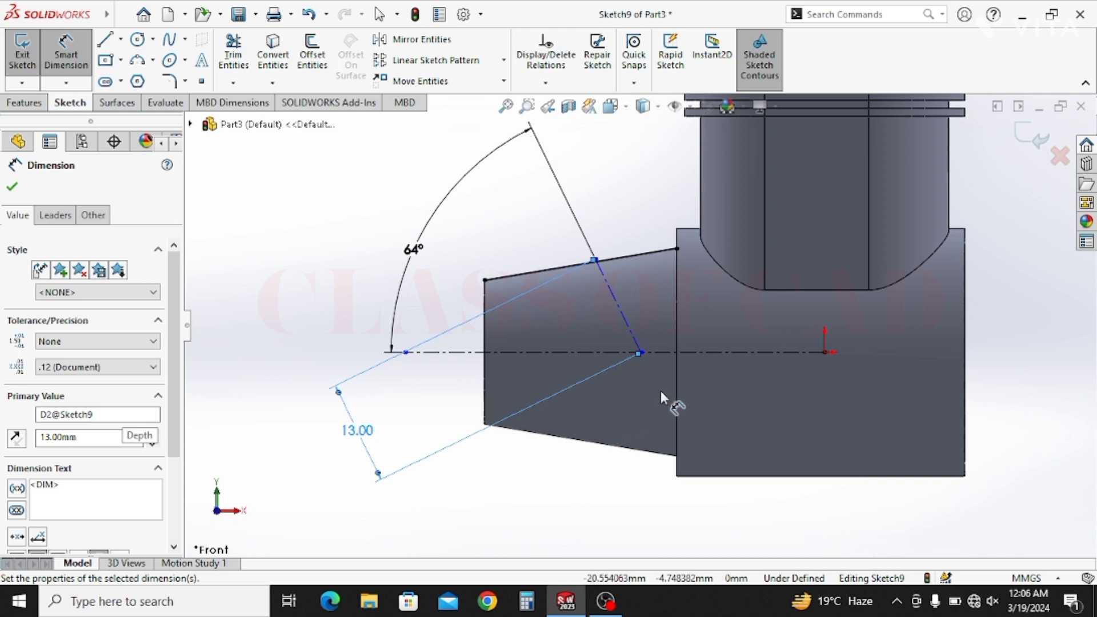
key(Escape)
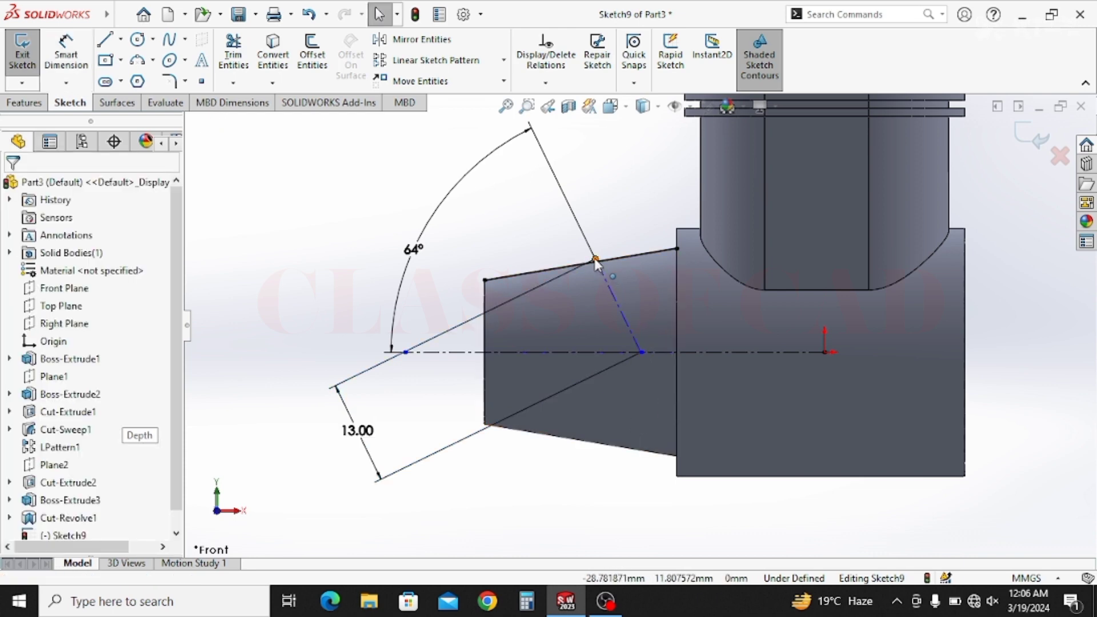
Shift the inclined centerline slightly toward the body, set its length to 26 mm, and exit the sketch
mouse_move(594, 258)
mouse_down()
mouse_move(581, 227)
mouse_move(598, 220)
mouse_up()
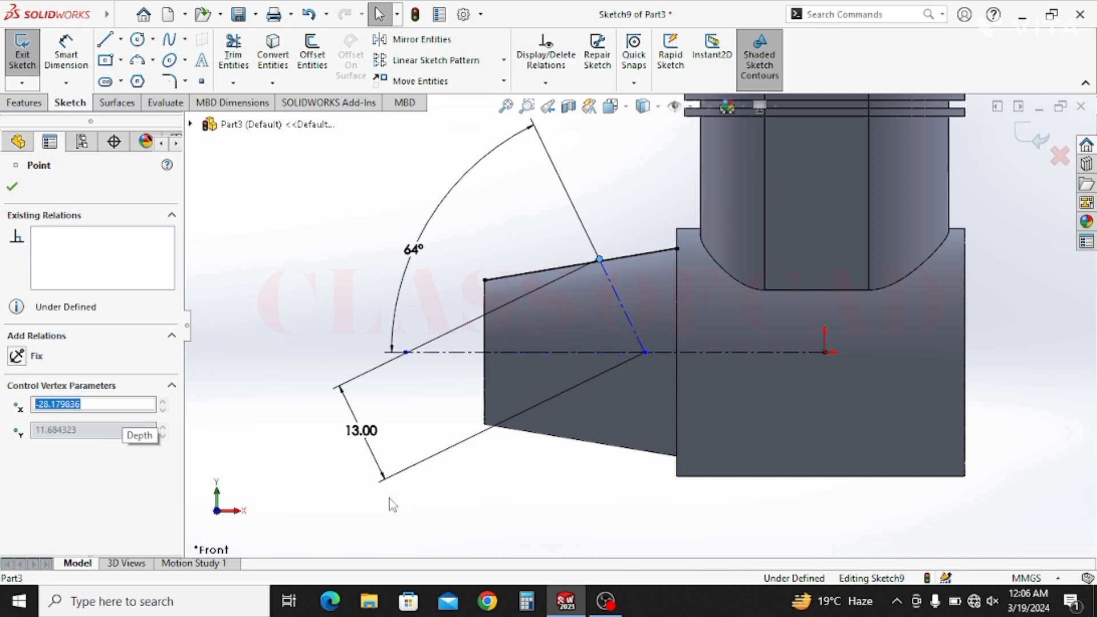
click(389, 498)
double_click(367, 431)
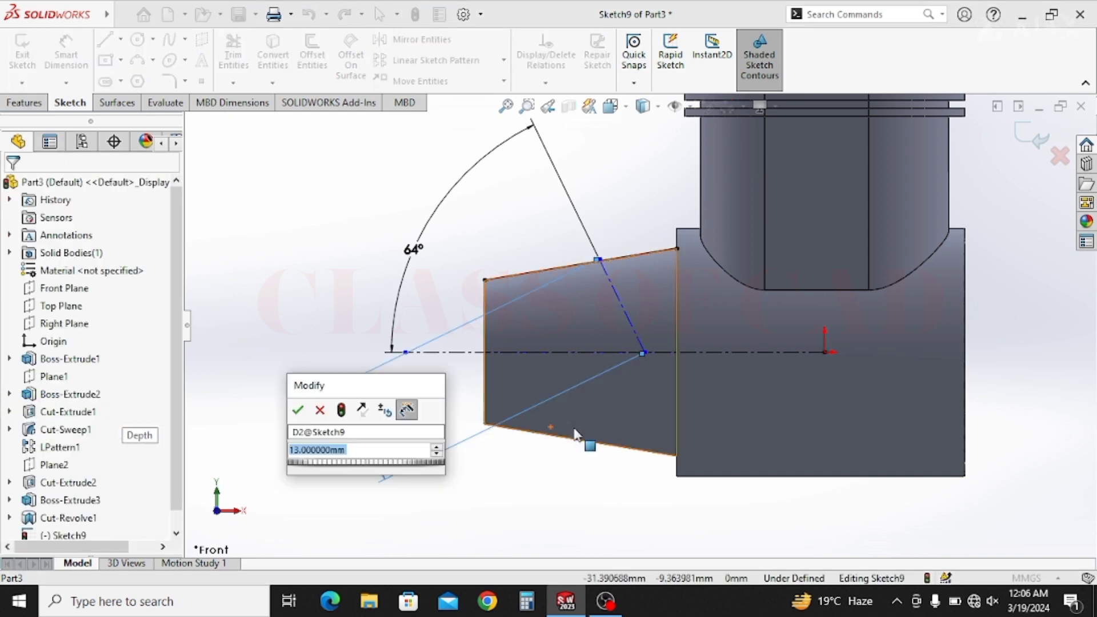
text(26)
key(Return)
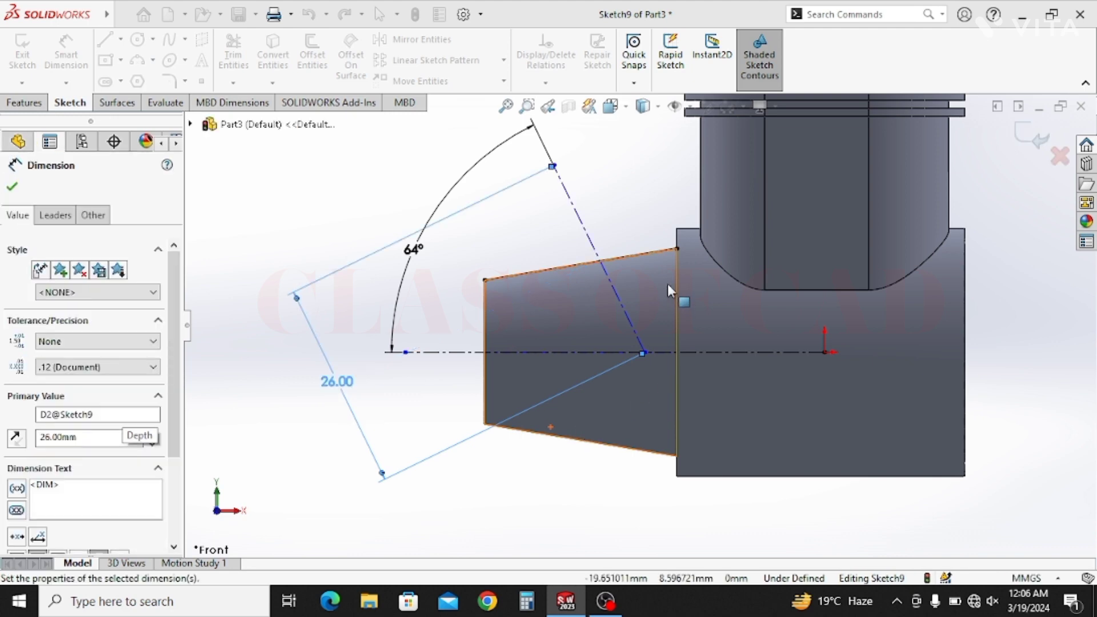
key(Escape)
scroll(620, 313, up, 1)
ctrl+middle_drag(620, 313, 562, 335)
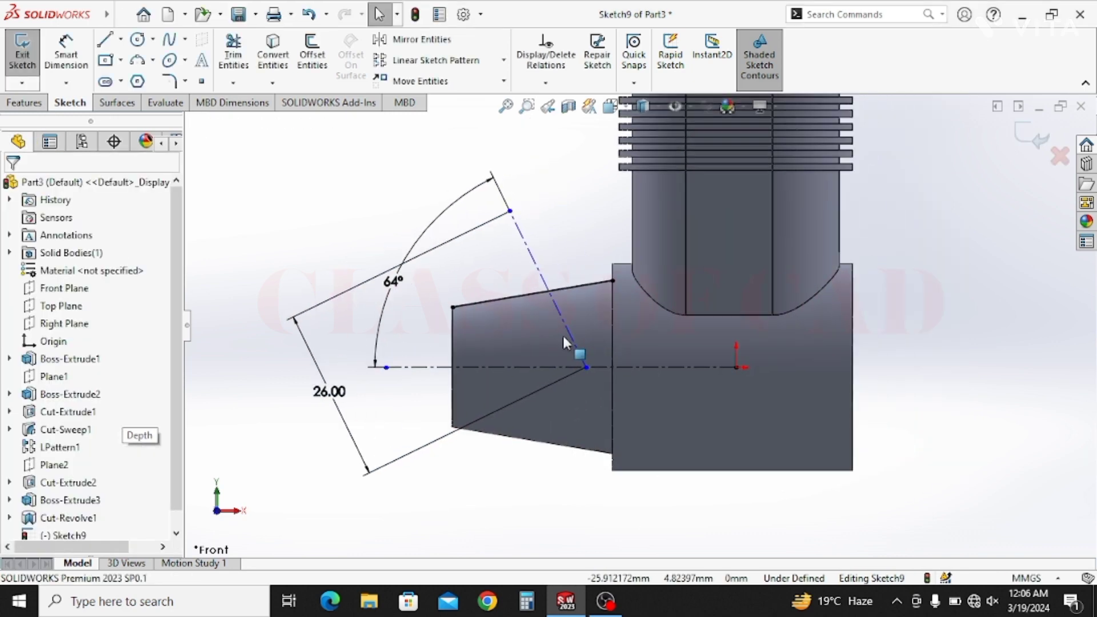
click(1037, 150)
mouse_move(580, 320)
middle_down()
mouse_move(619, 391)
mouse_move(554, 395)
middle_up()
click(323, 266)
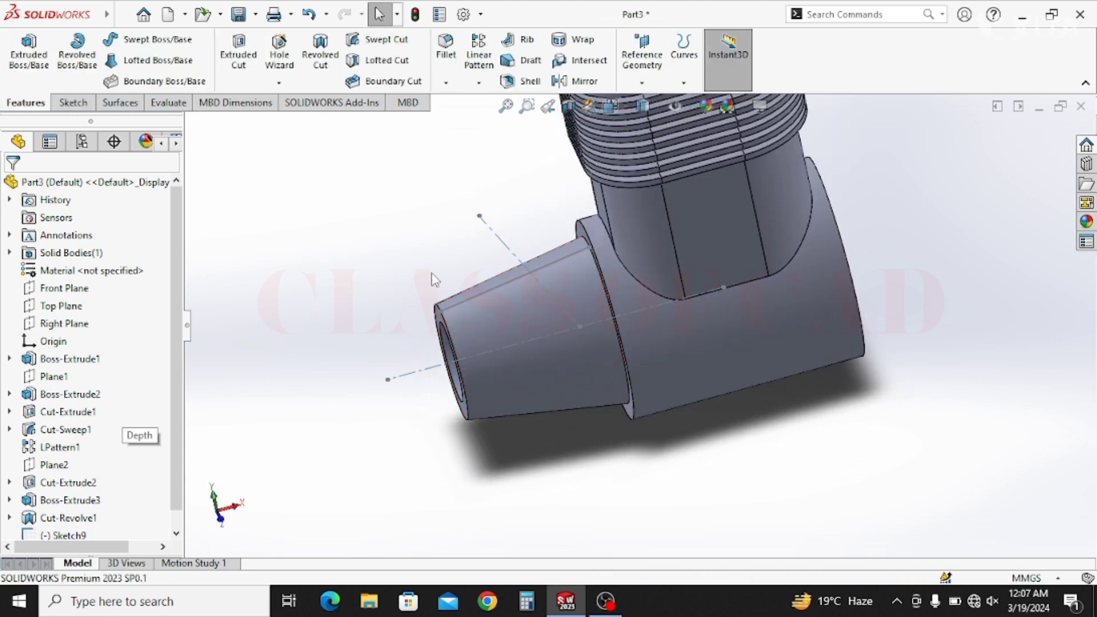
Create a reference plane perpendicular to the inclined centerline and coincident with its outer endpoint
click(642, 63)
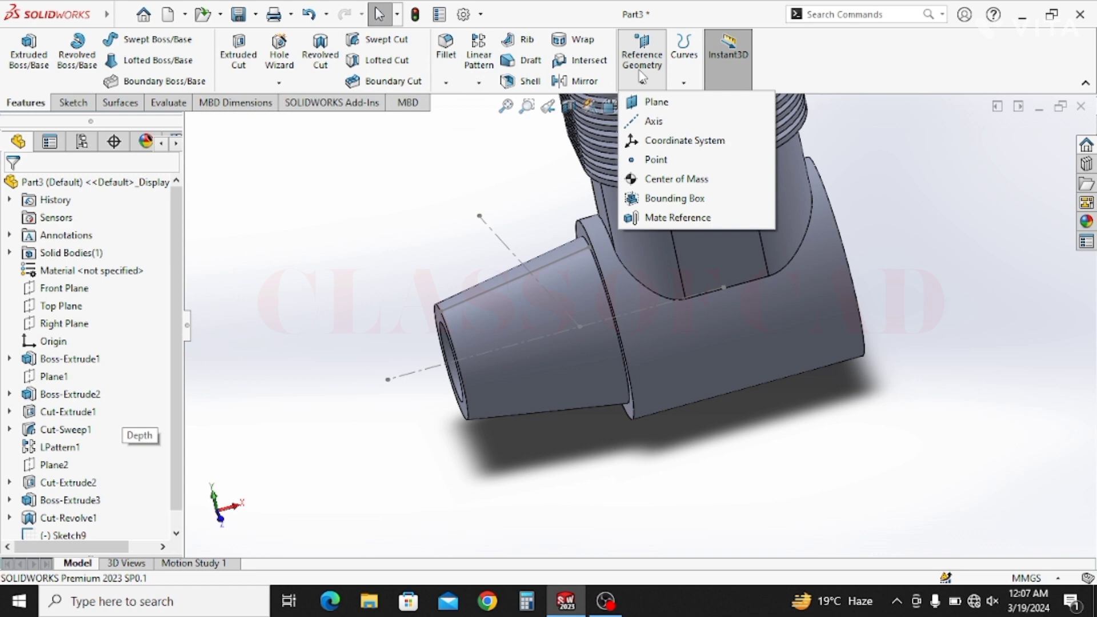
click(651, 104)
click(498, 238)
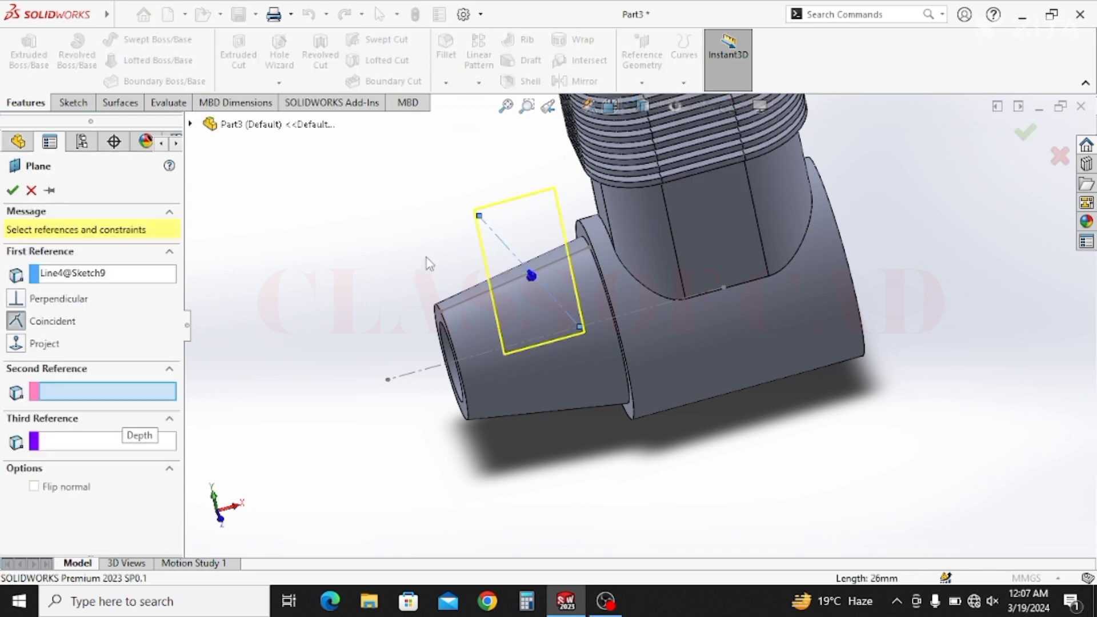
click(481, 217)
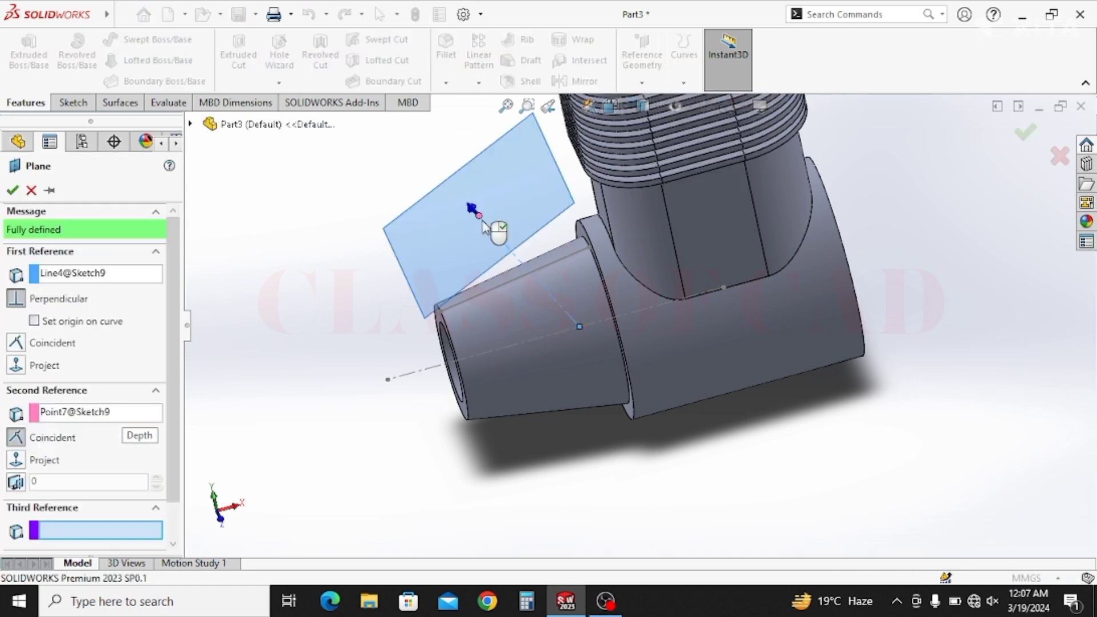
click(14, 190)
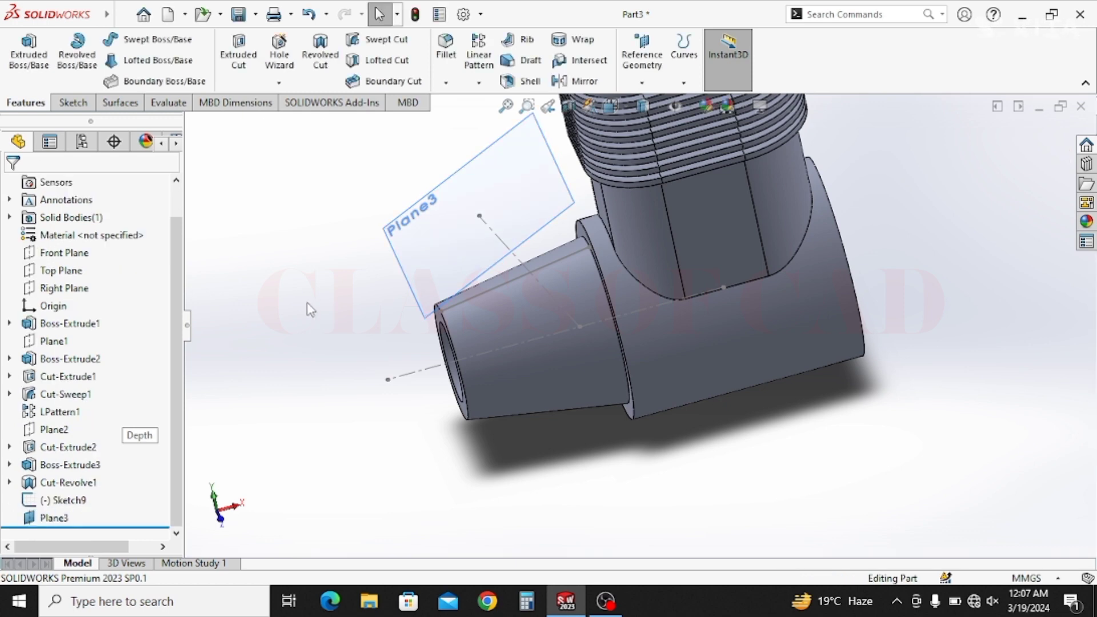
Start a sketch on the new angled plane and draw a center rectangle about 10.5 mm high centered at the origin
click(394, 246)
click(482, 197)
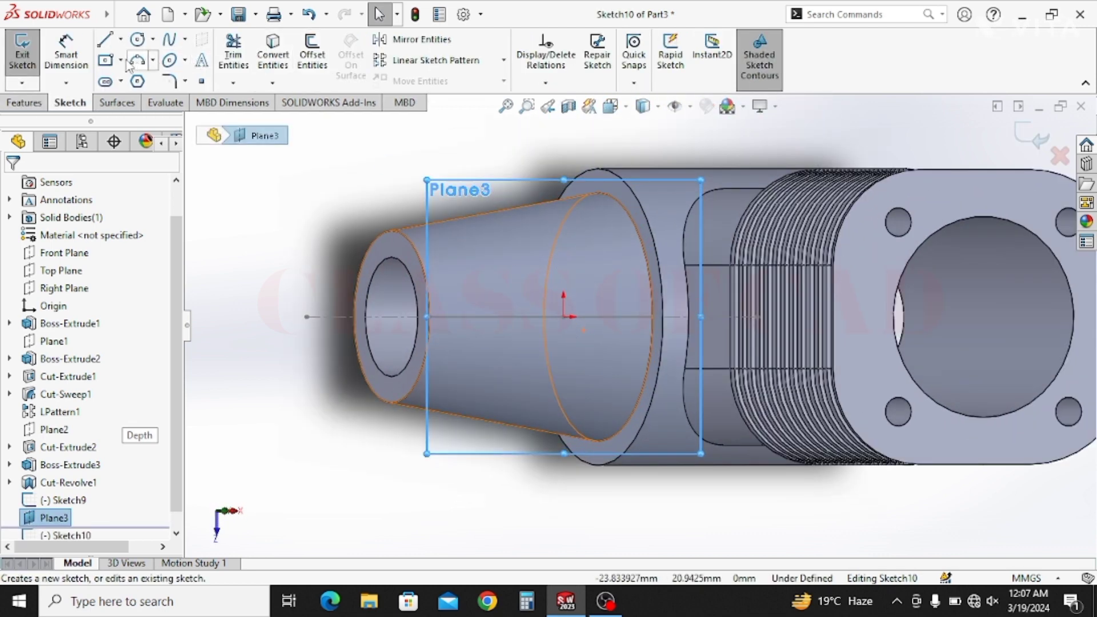
click(105, 59)
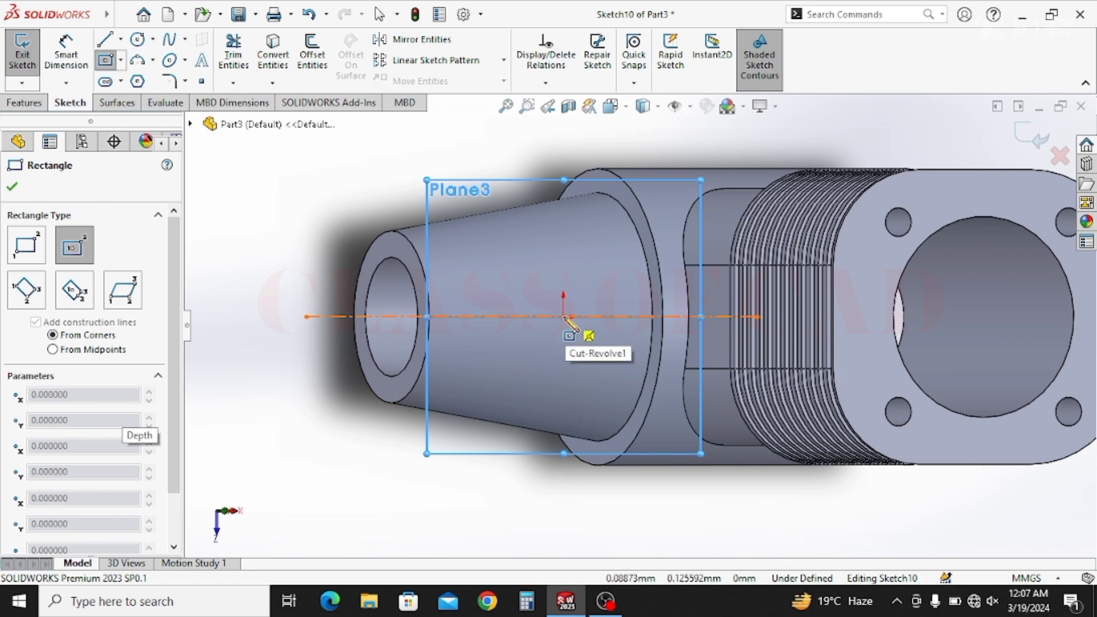
click(564, 317)
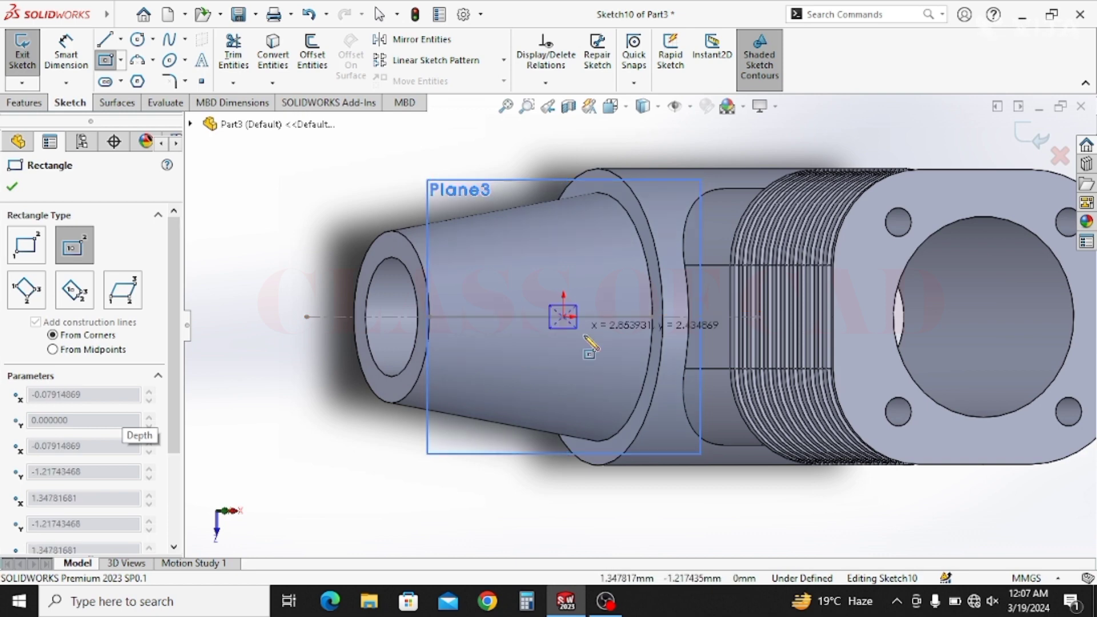
click(617, 366)
key(Escape)
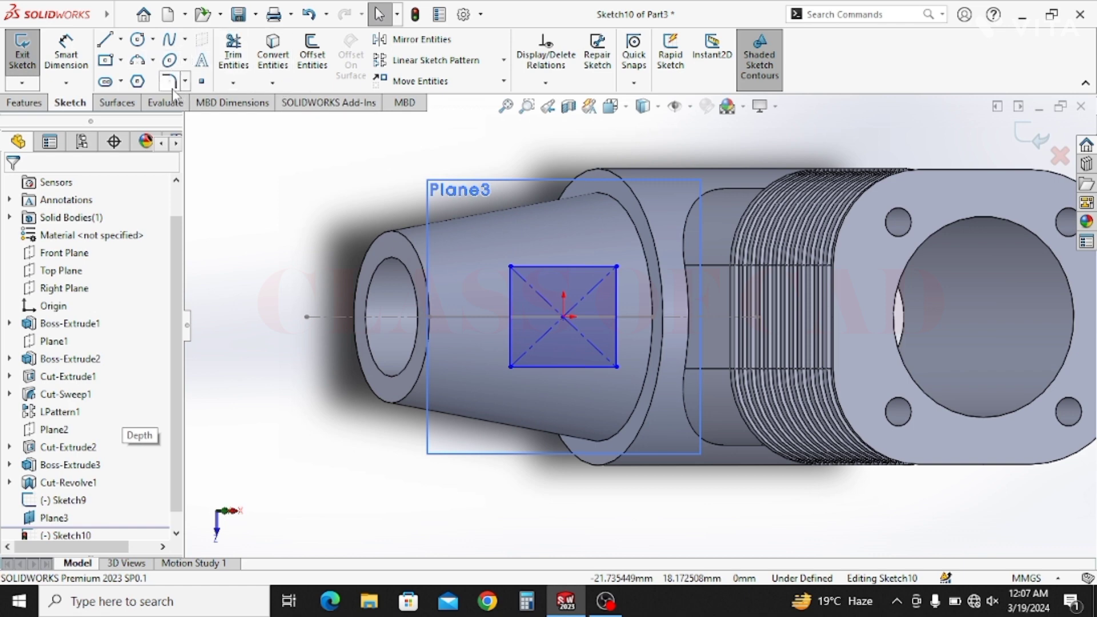
Round all four corners of the rectangle with 2 mm sketch fillets
click(170, 82)
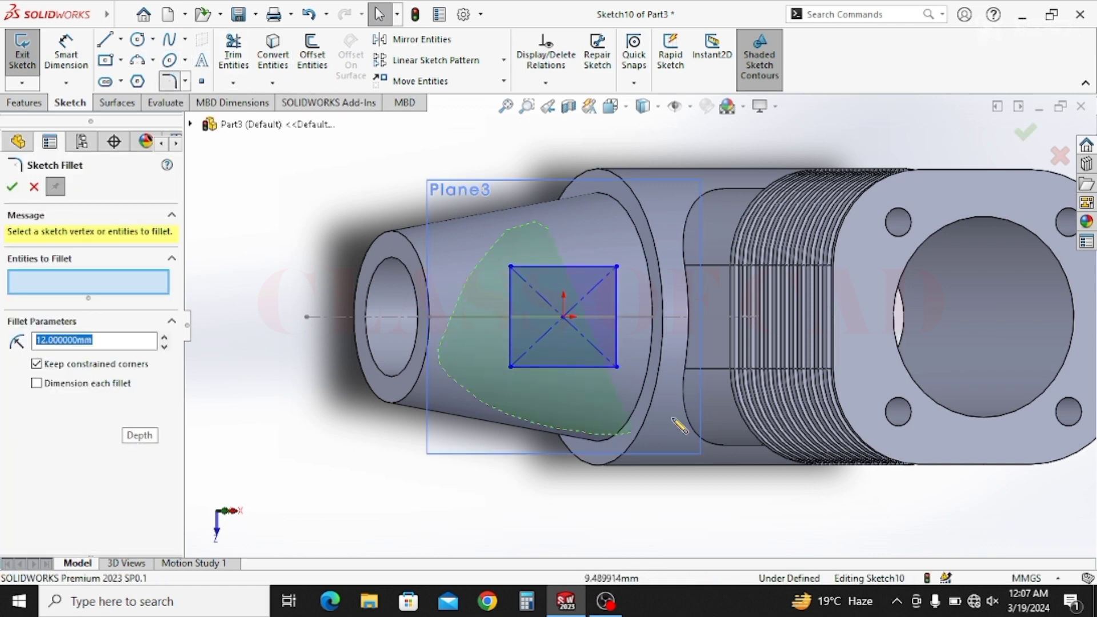
mouse_move(674, 421)
mouse_down()
mouse_move(656, 233)
mouse_move(628, 228)
mouse_move(688, 338)
mouse_move(448, 257)
mouse_move(504, 217)
mouse_up()
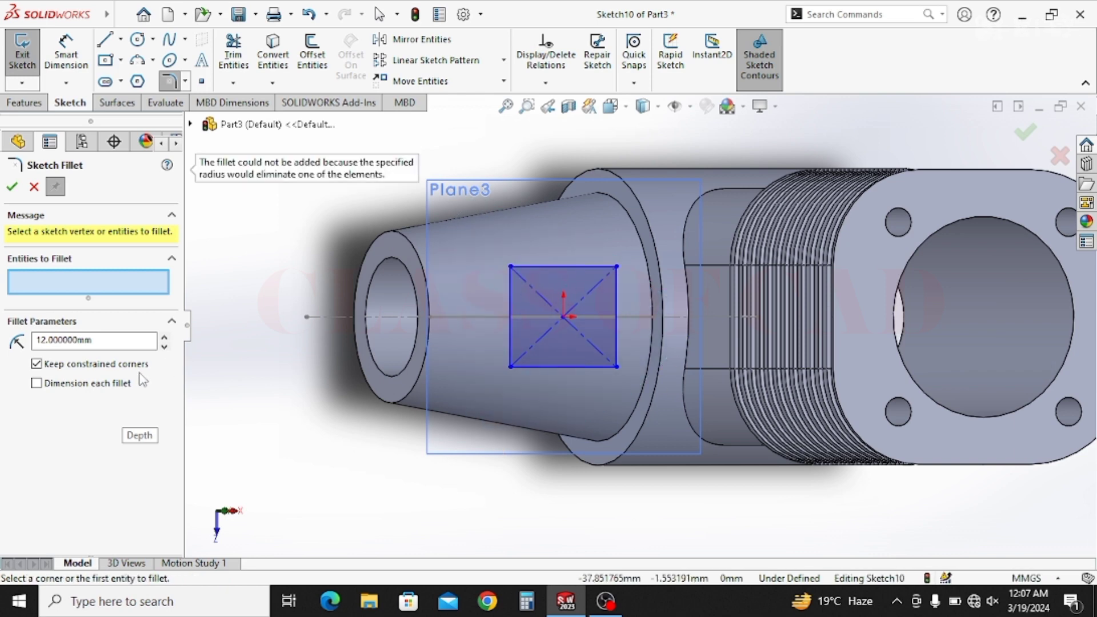
drag(114, 340, 2, 350)
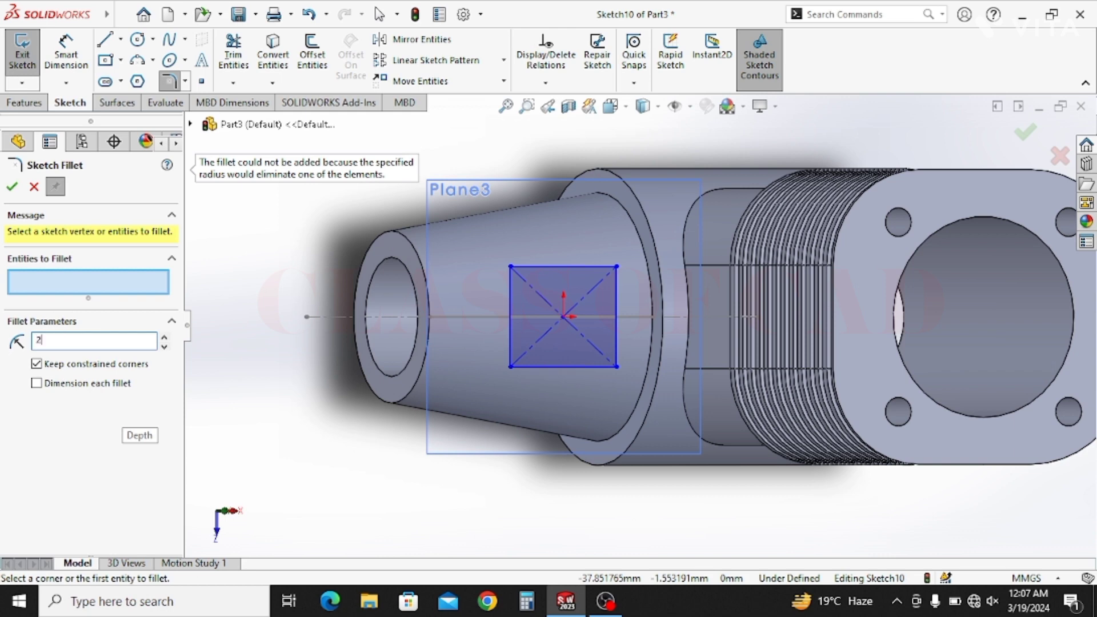
text(2)
key(Tab)
mouse_move(547, 226)
mouse_down()
mouse_move(483, 434)
mouse_move(413, 362)
mouse_up()
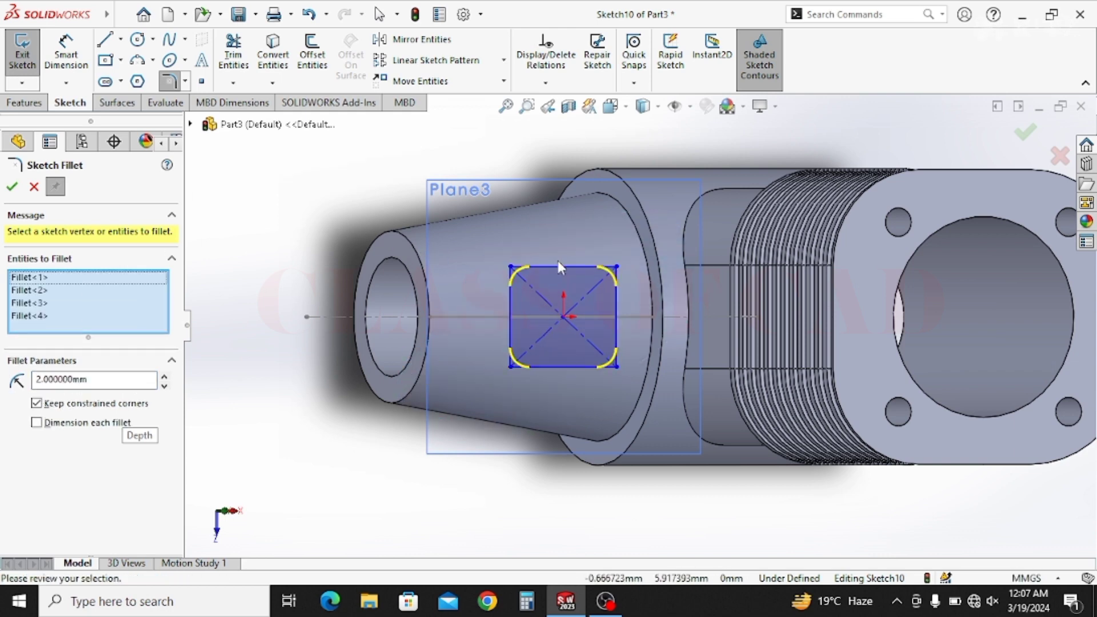
click(11, 186)
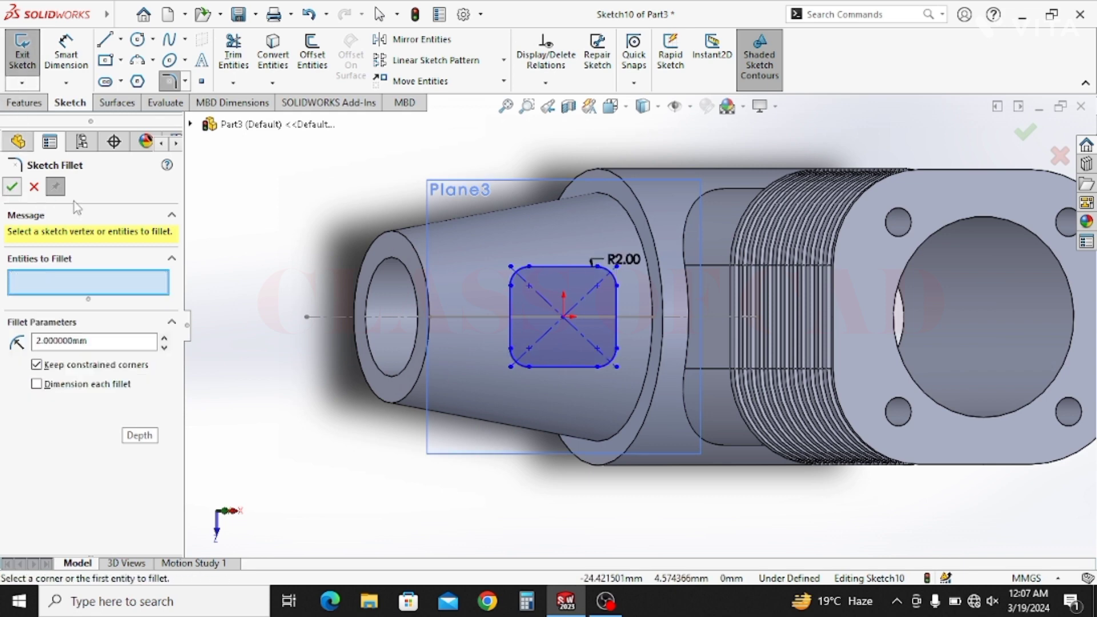
Dimension the height between the rectangle's two horizontal edges as 14 mm
click(67, 52)
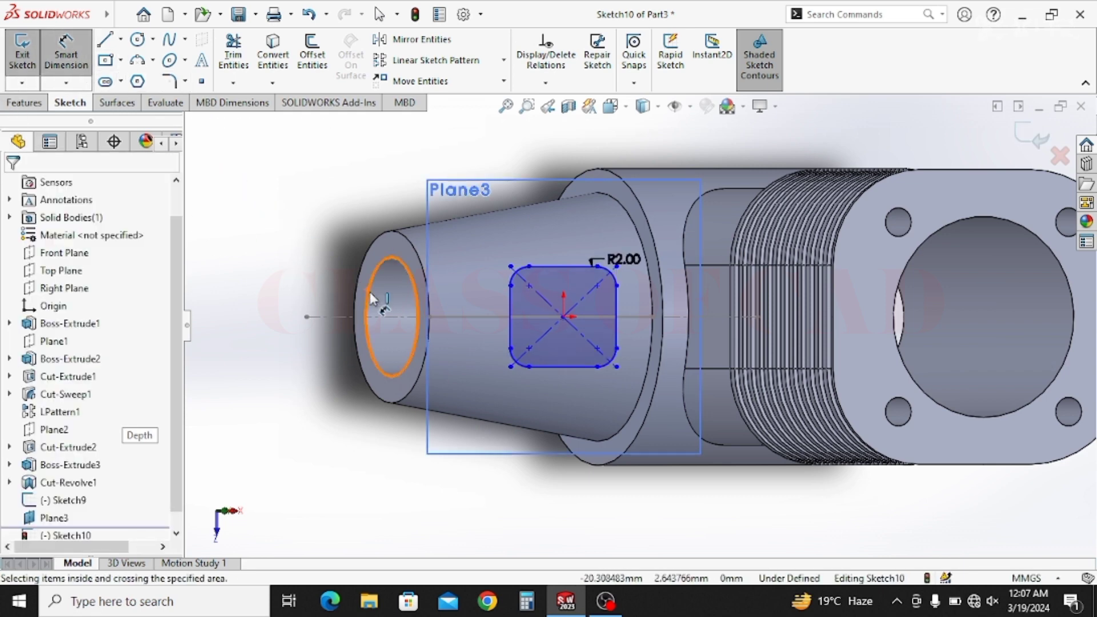
click(544, 366)
click(565, 266)
click(300, 328)
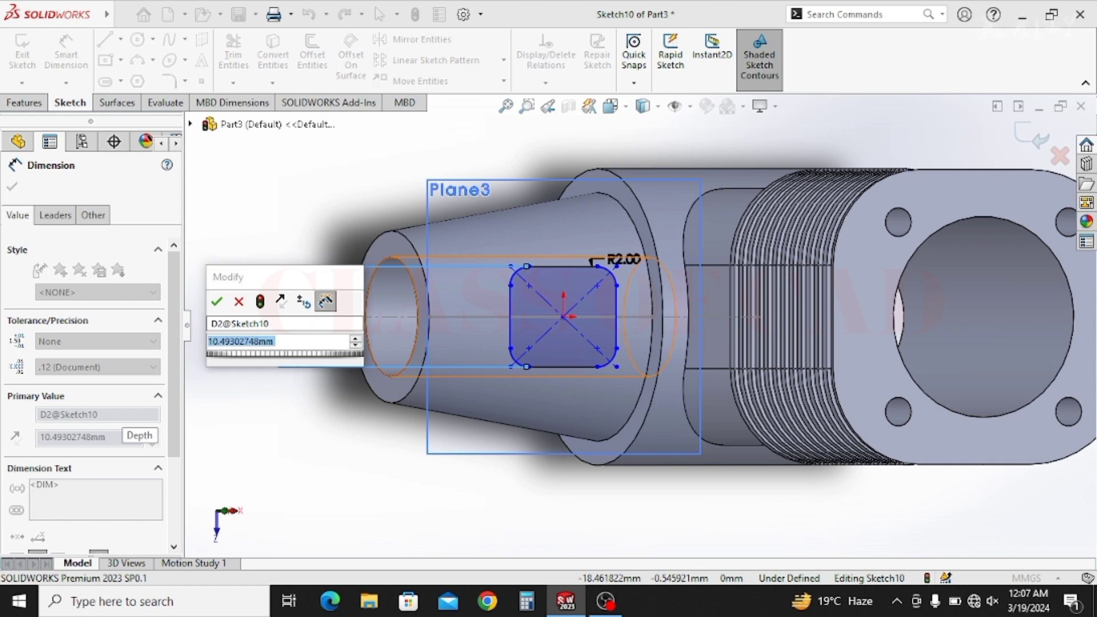
text(14)
key(Return)
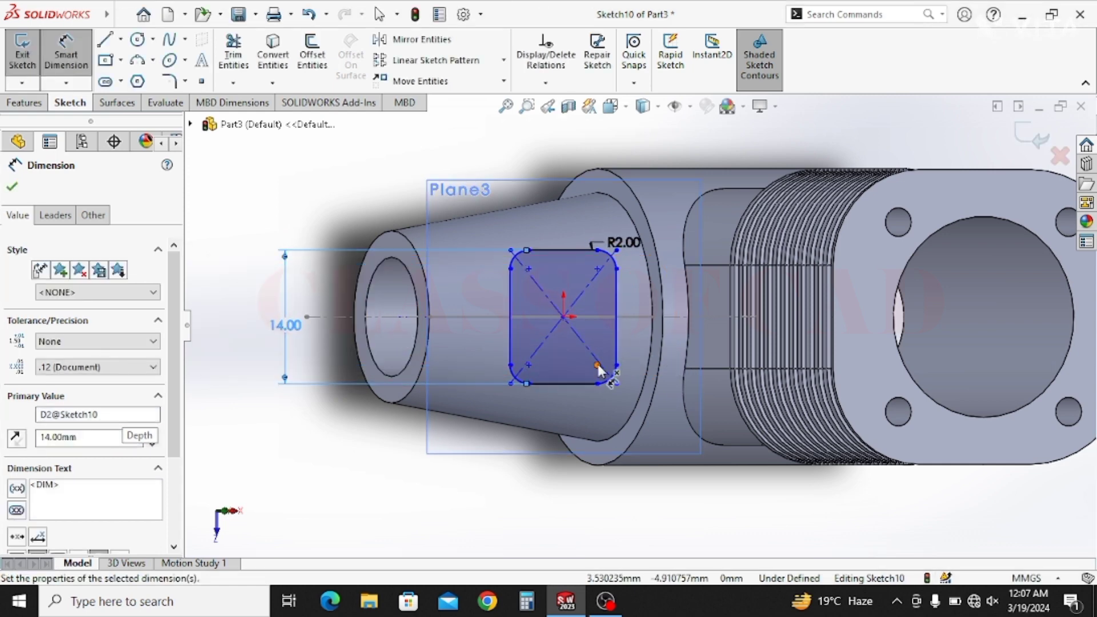
key(Escape)
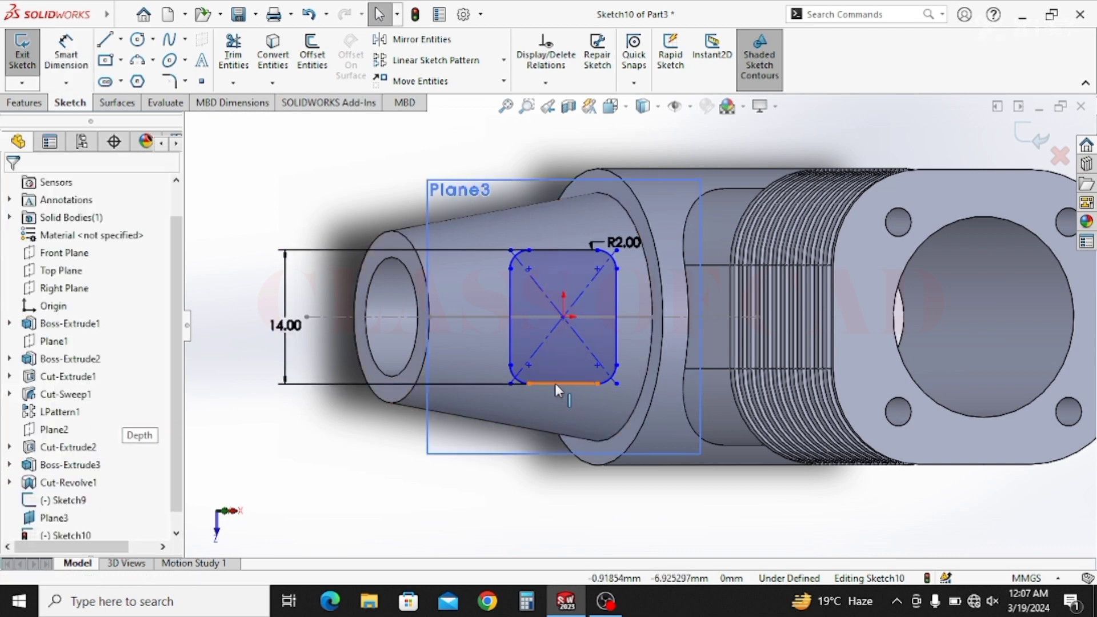
Make the rectangle's lower horizontal edge and adjacent vertical edge equal in length
click(554, 383)
ctrl+click(511, 345)
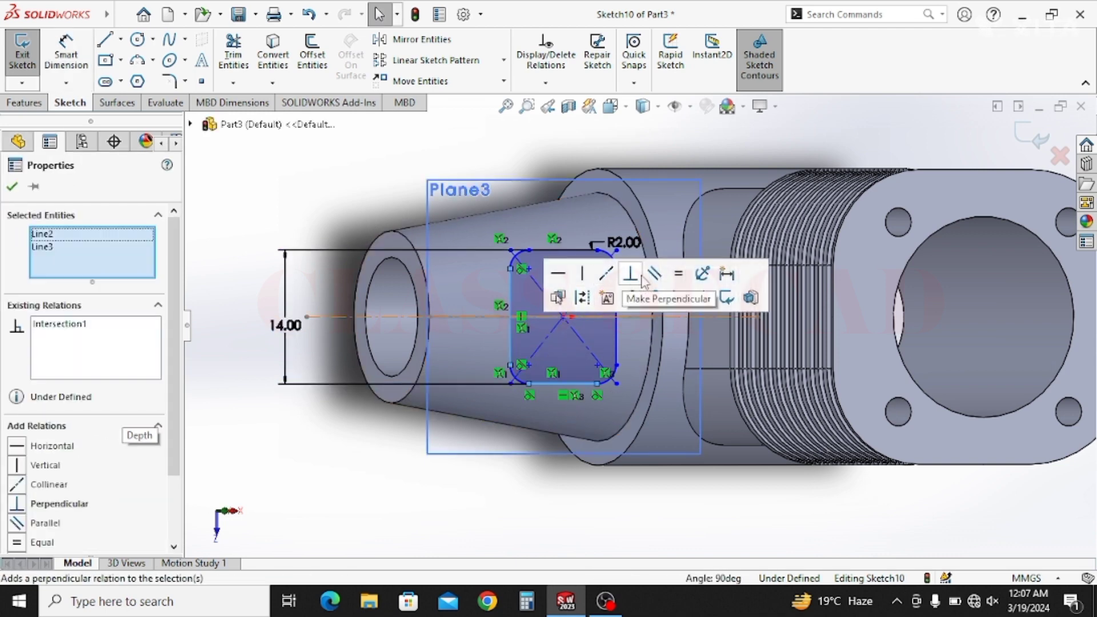
click(678, 276)
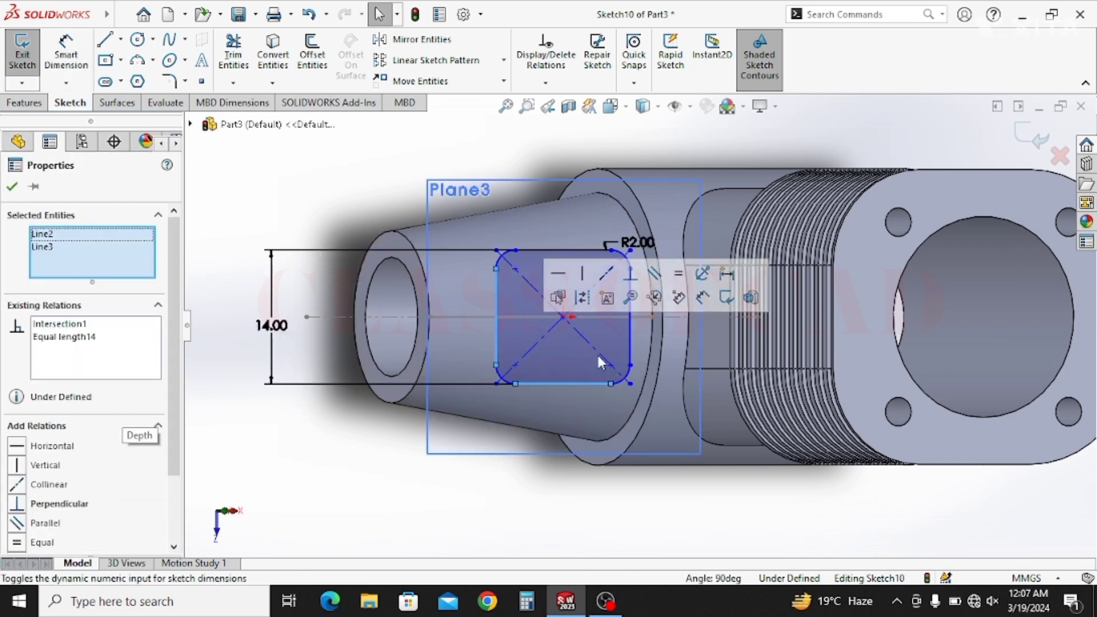
click(50, 56)
click(496, 257)
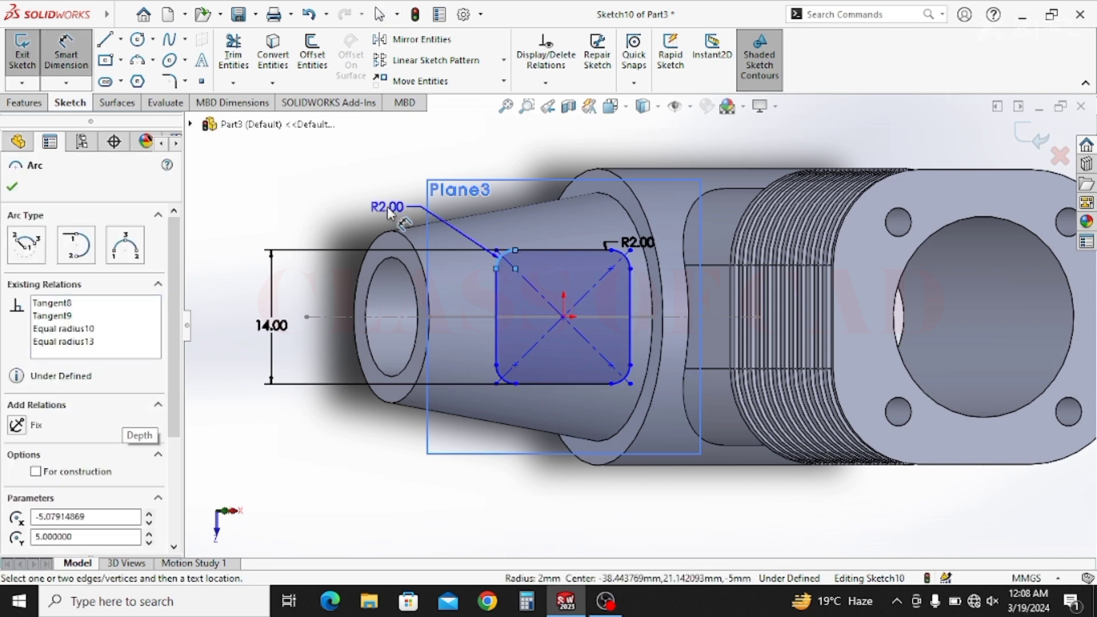
click(387, 207)
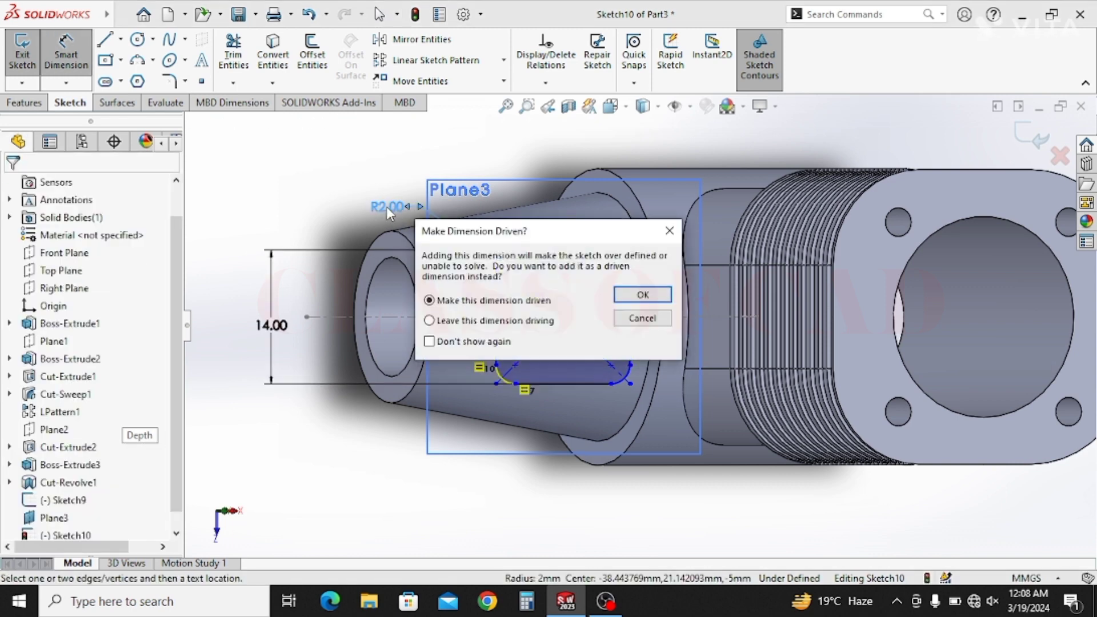
key(Escape)
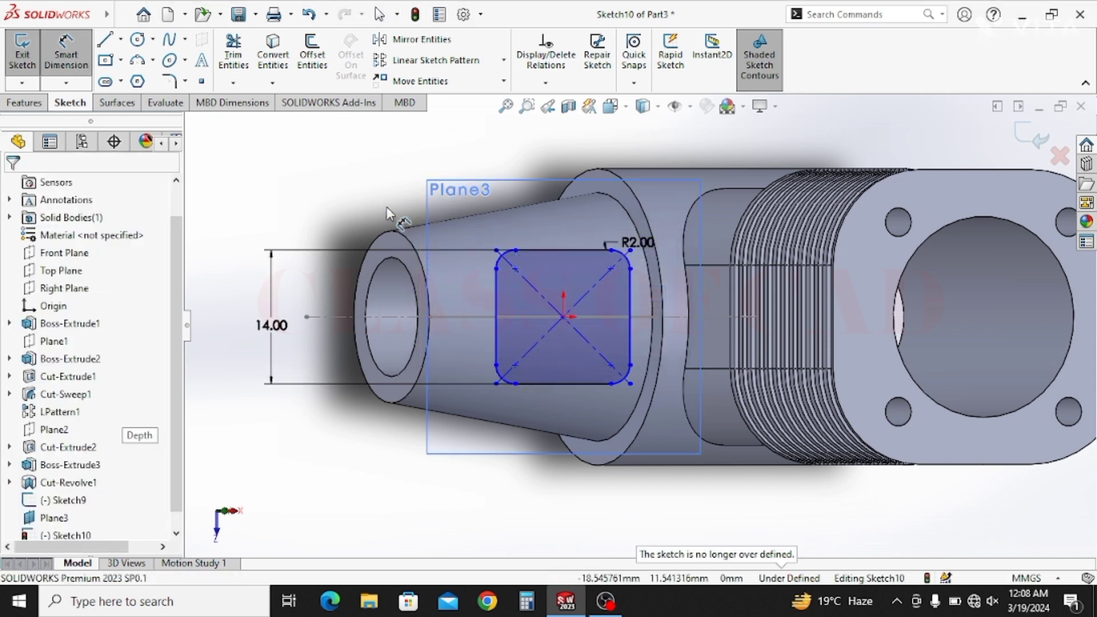
Set the rounded square's corner fillet radius to 3 mm
double_click(638, 244)
key(Return)
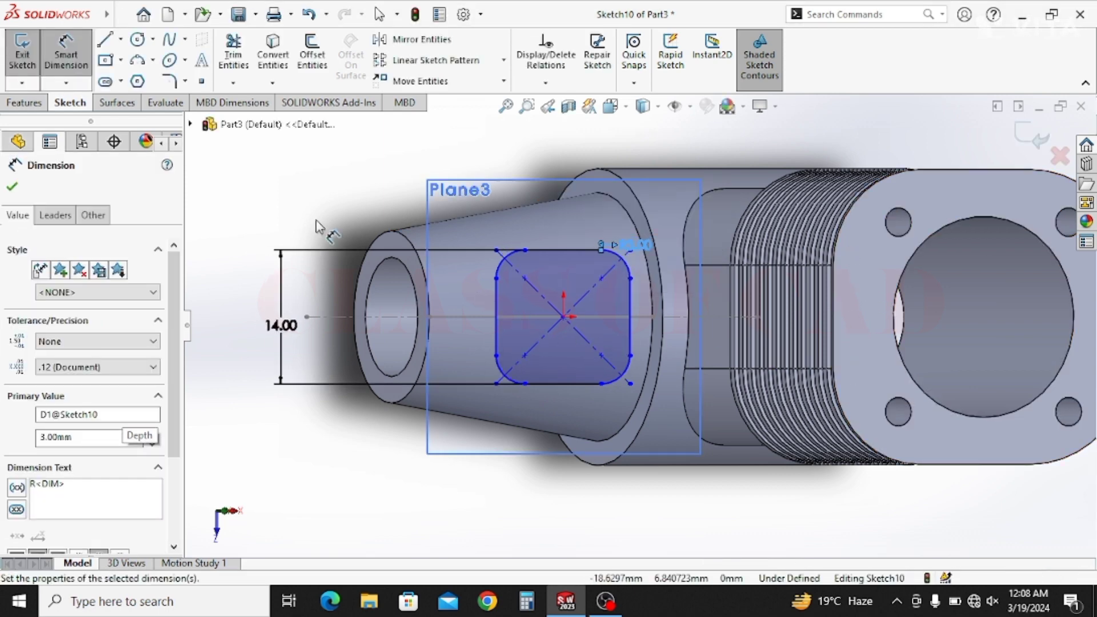
key(Escape)
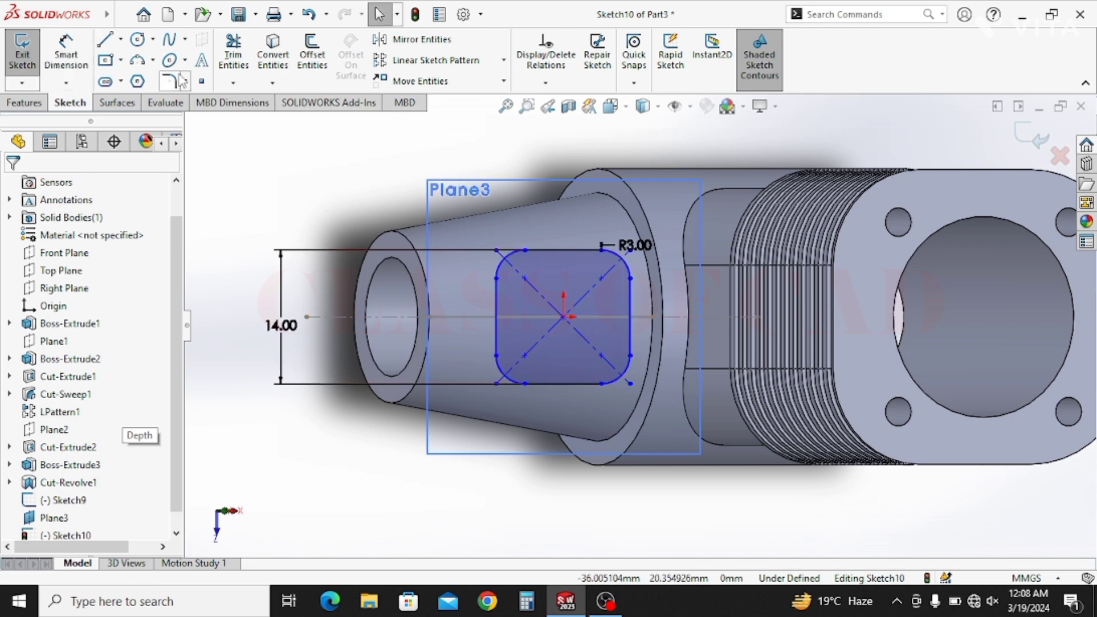
Sketch a circle about 6.3 mm in diameter at the center of the rounded square
click(137, 40)
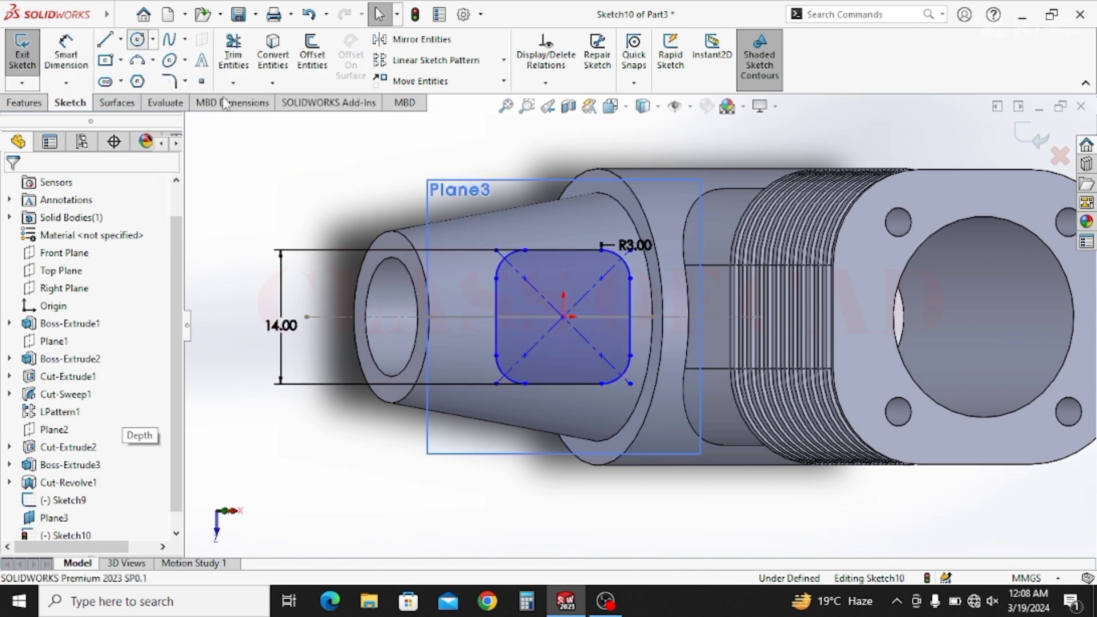
click(563, 316)
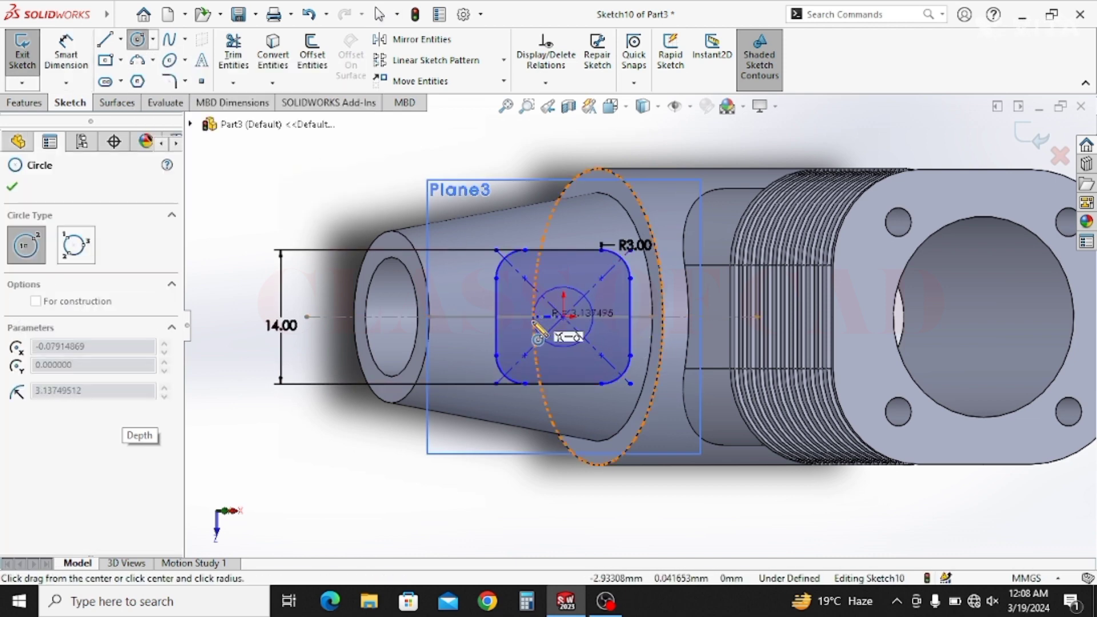
click(537, 336)
key(Escape)
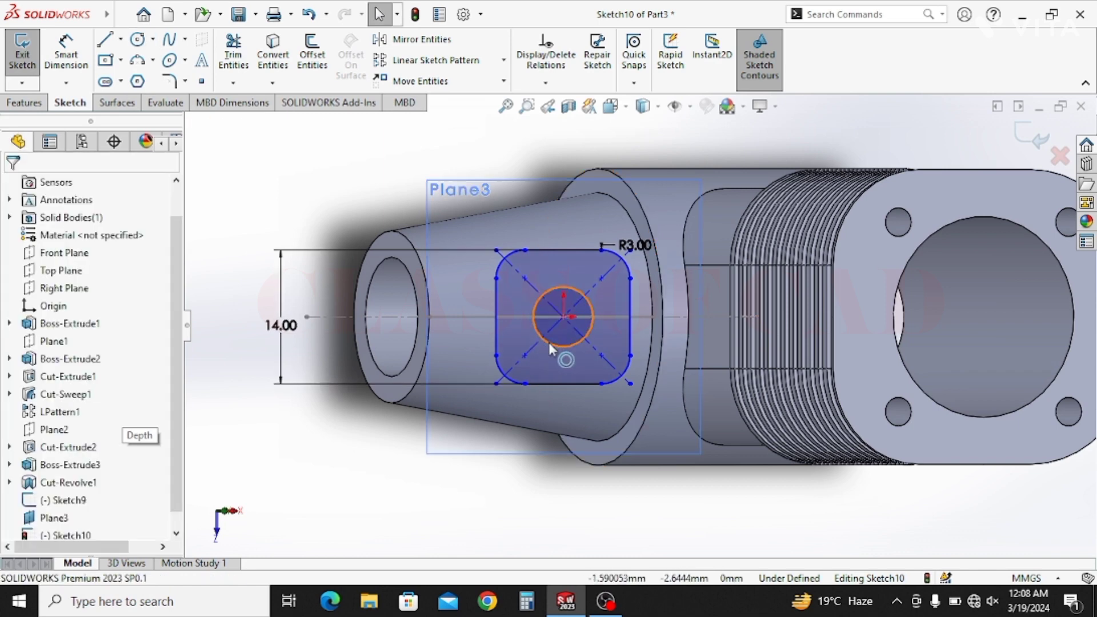
Dimension the circle's diameter as 10 mm
right_drag(548, 342, 485, 258)
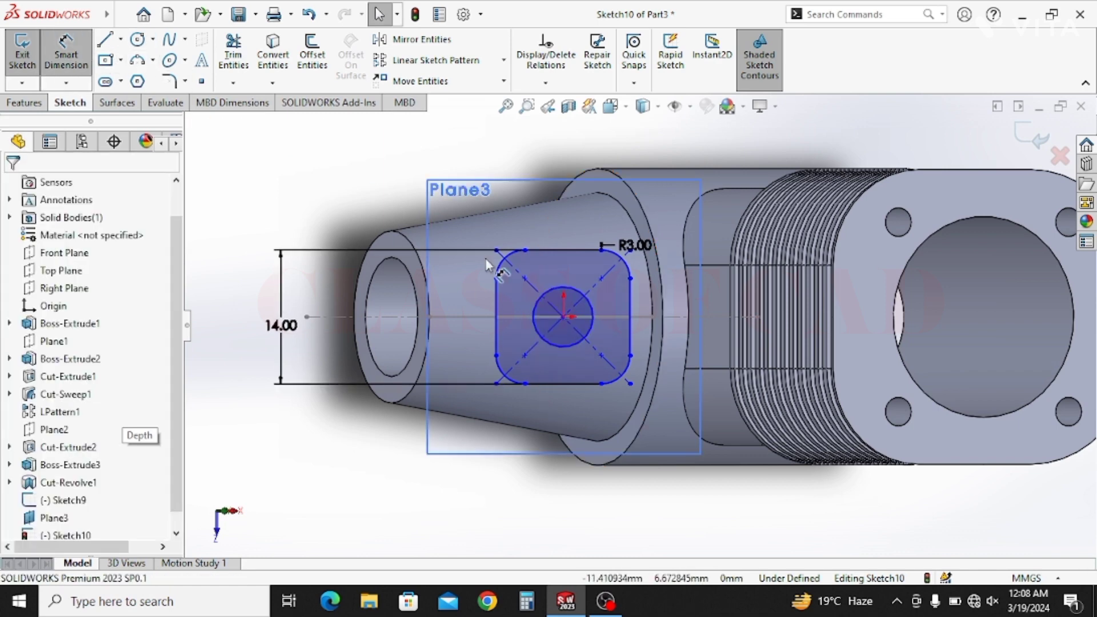
click(510, 323)
click(517, 233)
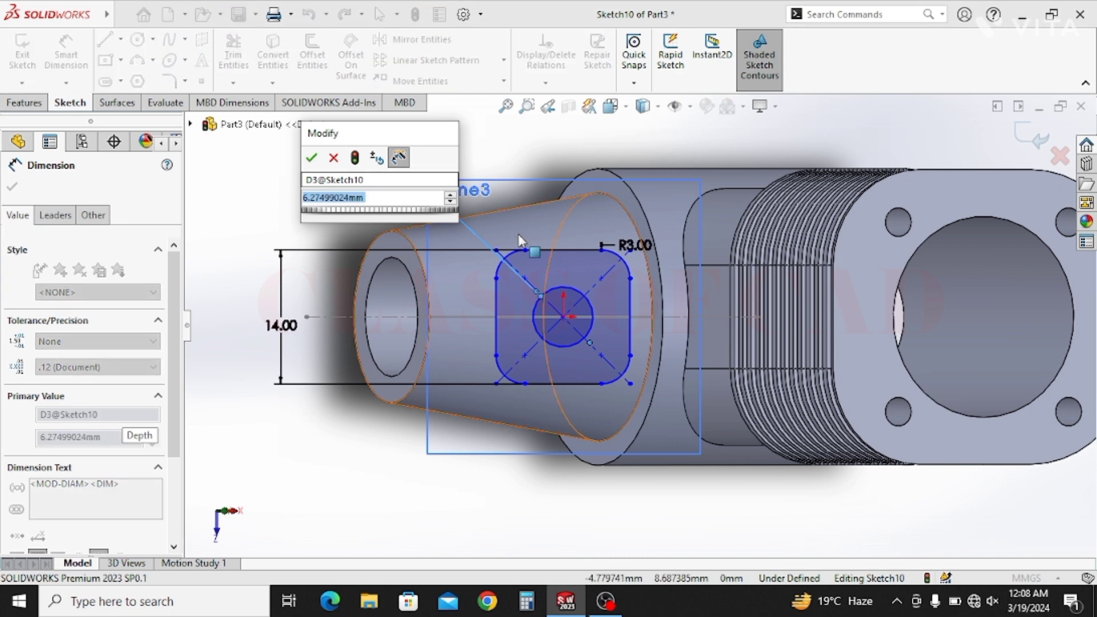
text(10)
key(Return)
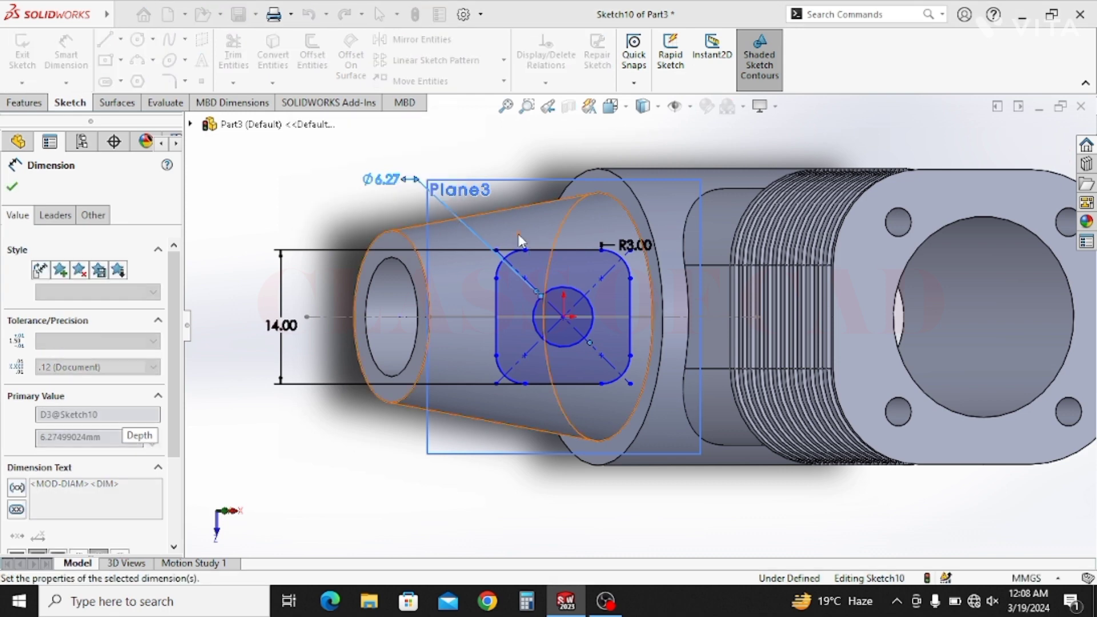
key(Escape)
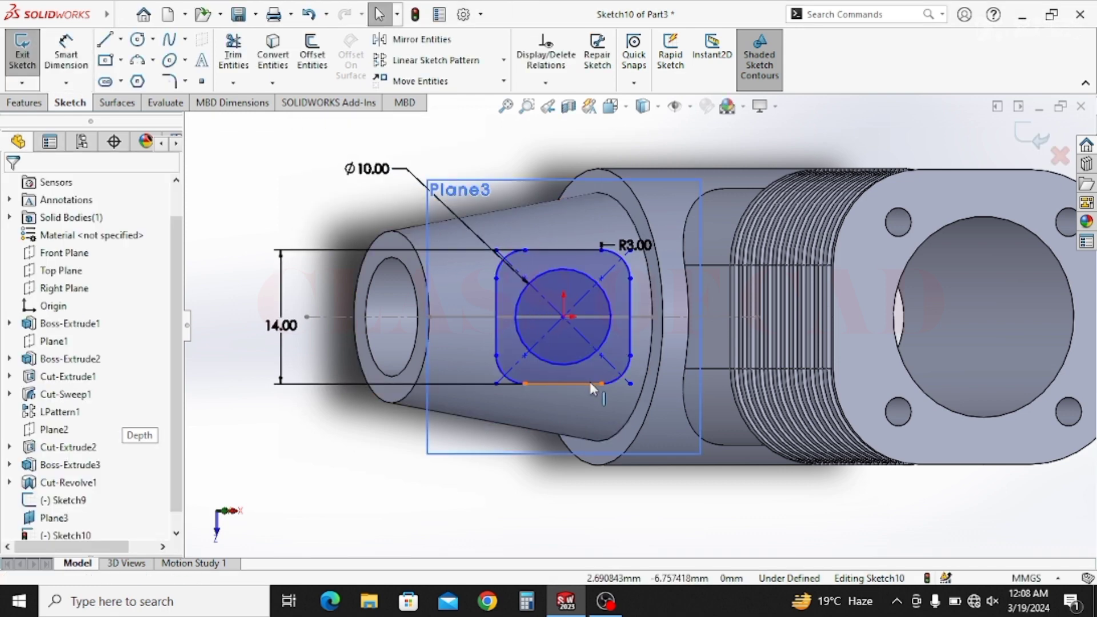
Pull the profile's center point off the origin and add a Pierce relation between it and the inclined centerline
middle_drag(590, 398, 573, 262)
drag(569, 255, 524, 252)
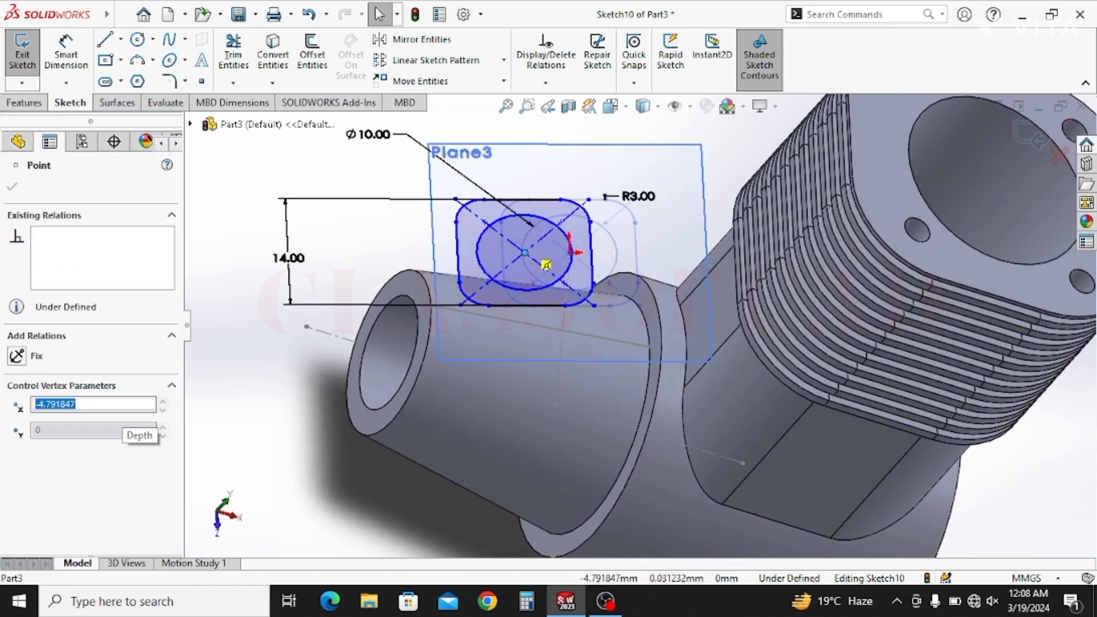
click(565, 321)
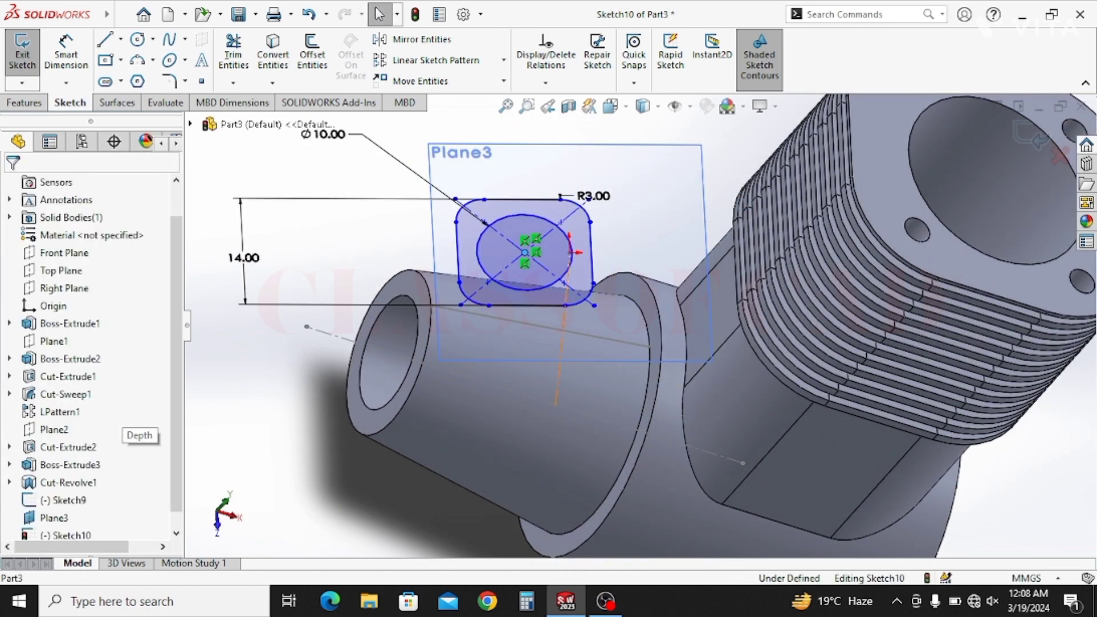
ctrl+click(526, 254)
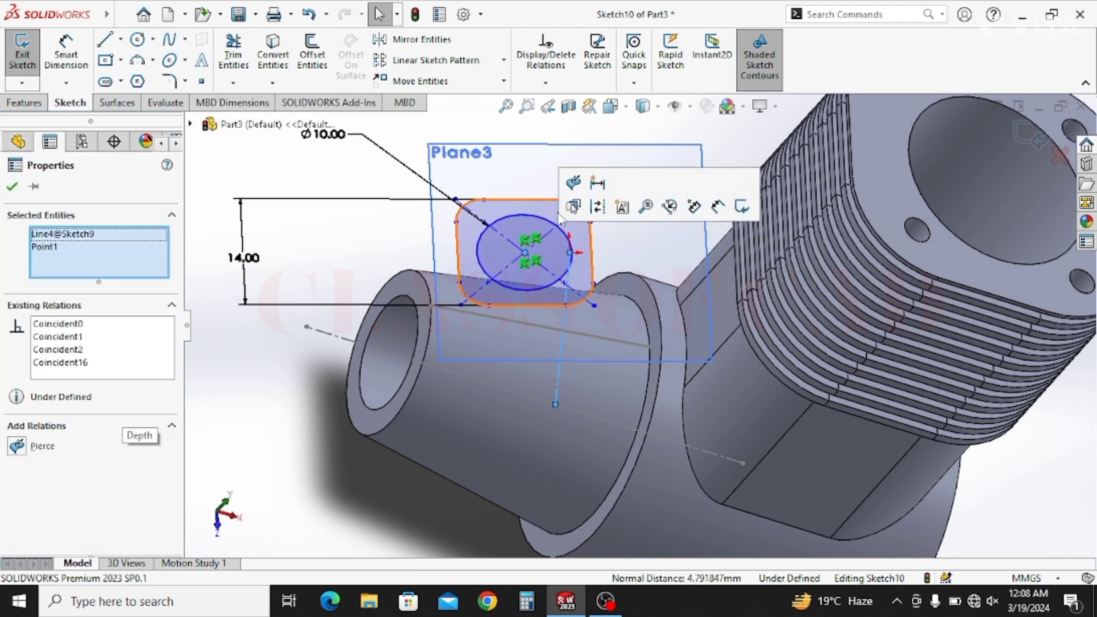
click(577, 184)
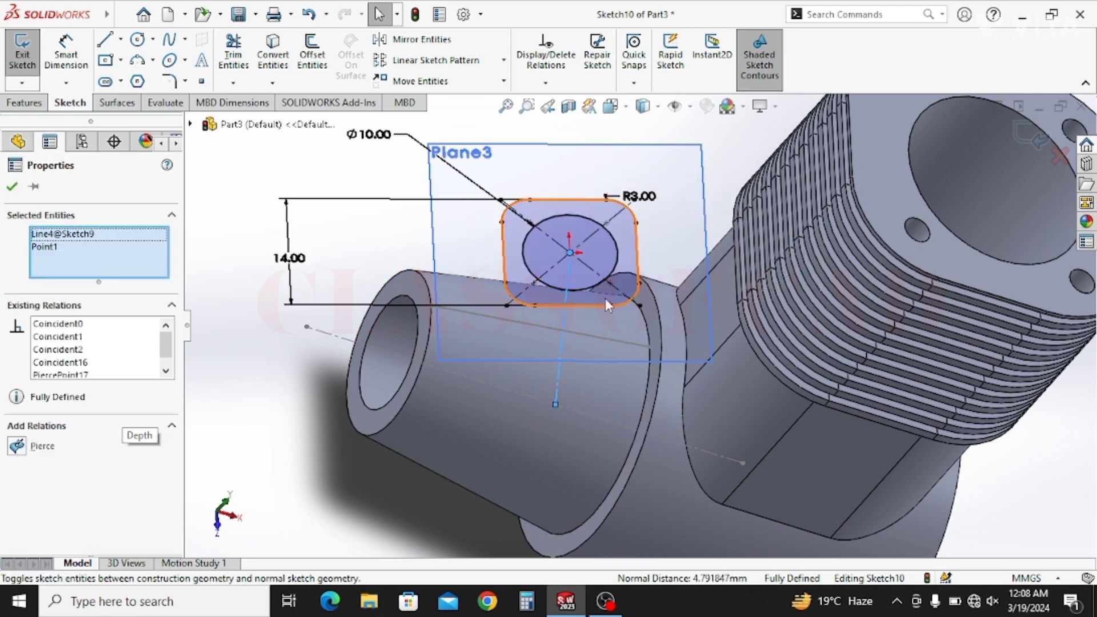
Extrude the rounded-square profile with its hole toward the cone, using the Up To Next end condition
click(43, 104)
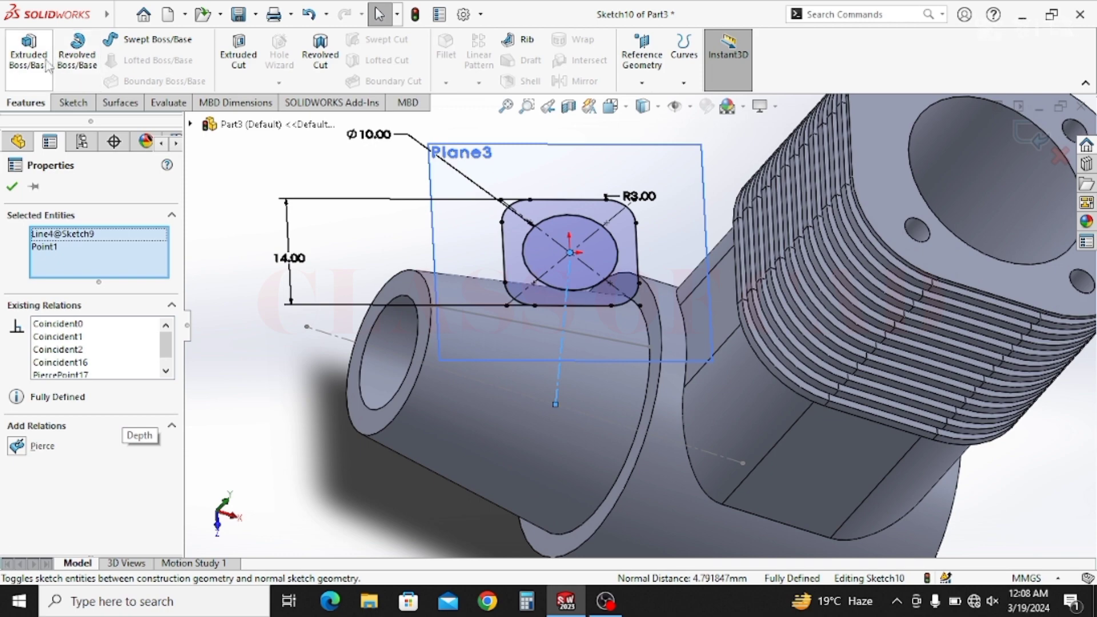
key(ctrl+7)
click(28, 49)
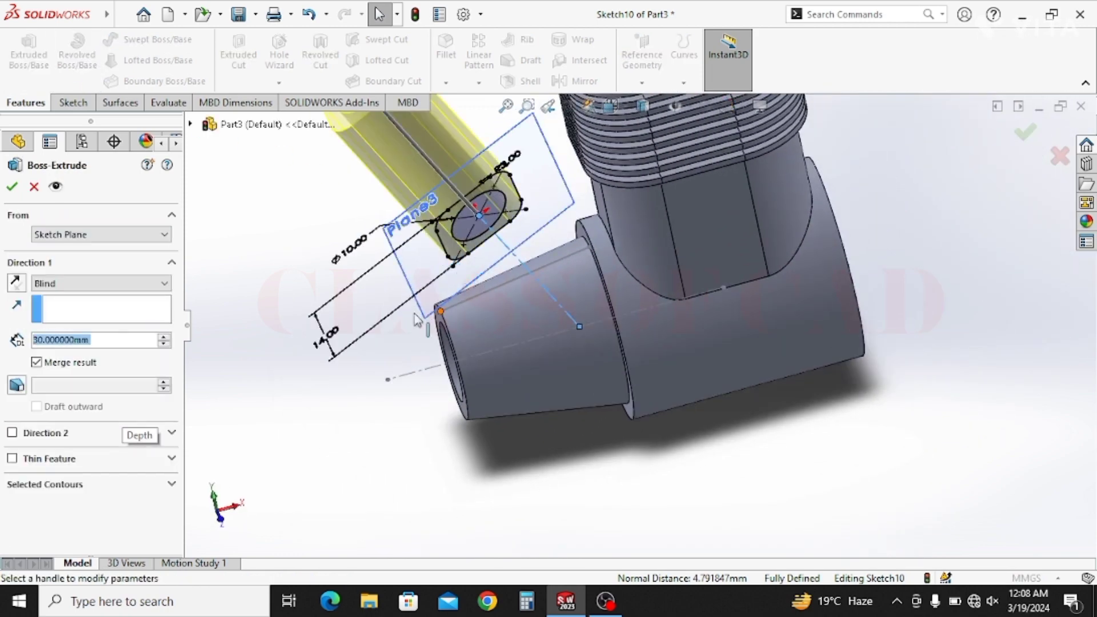
click(21, 284)
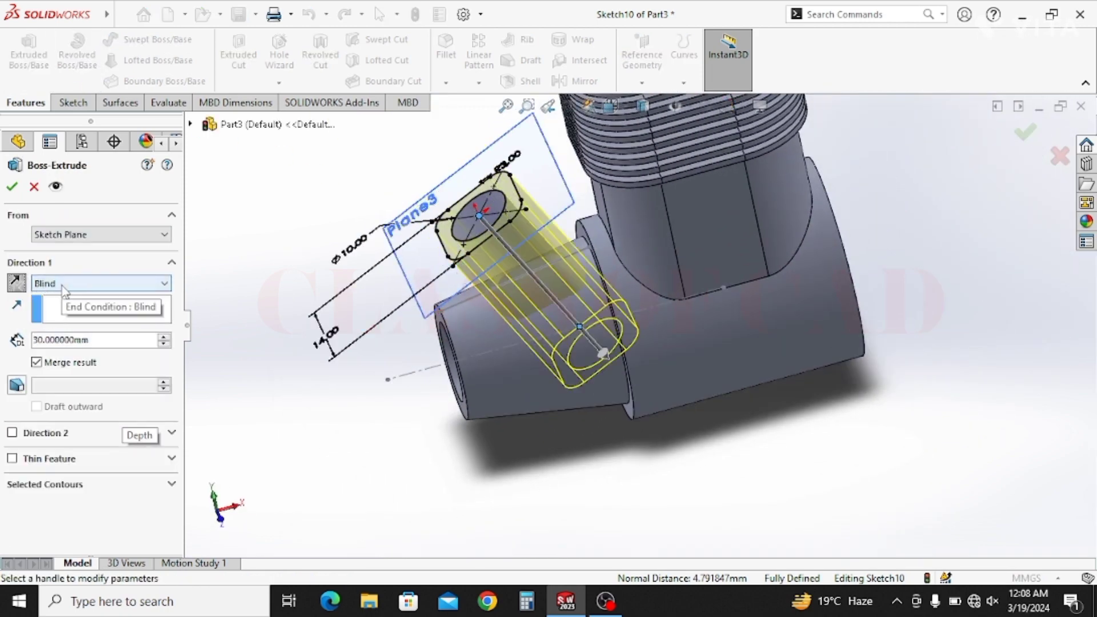
click(74, 286)
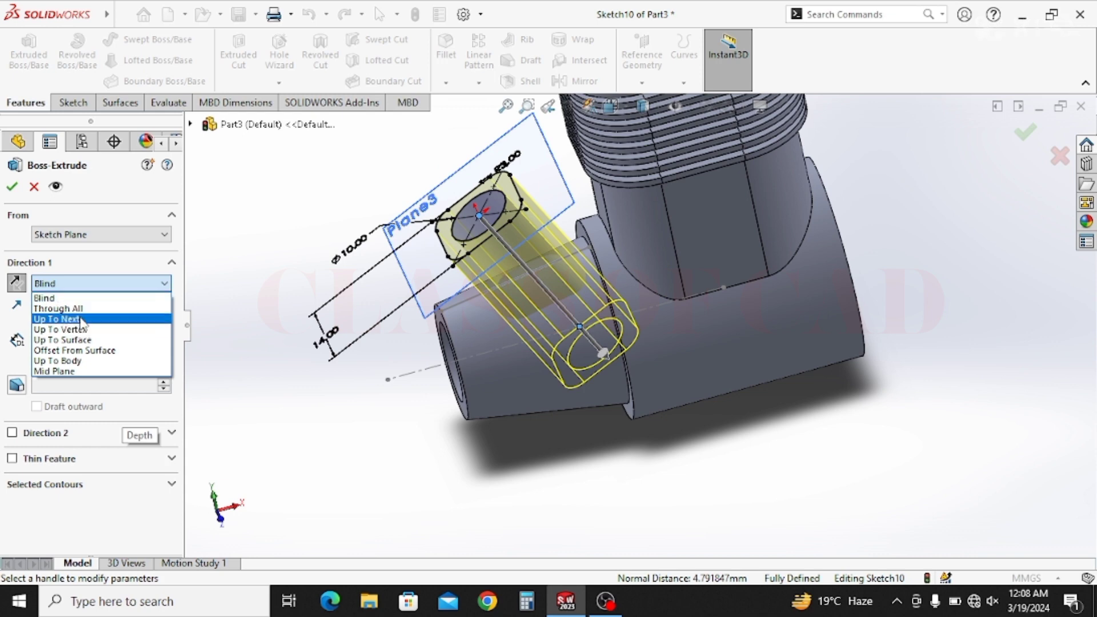
click(94, 319)
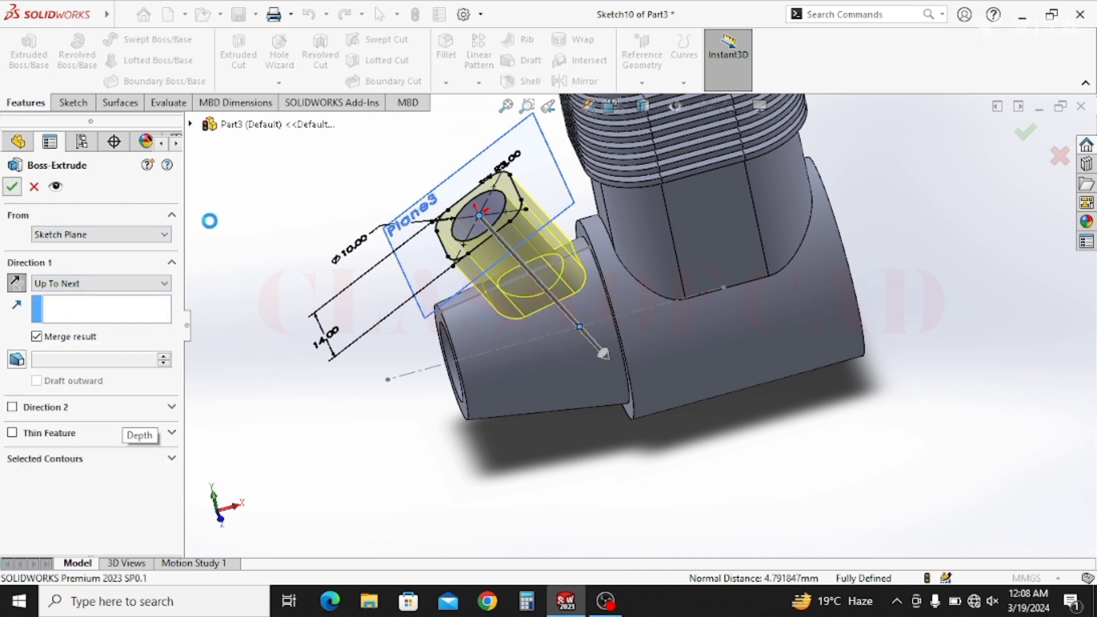
key(Return)
Start a sketch on the new flange's end face and convert the hole's circular edge into it
middle_drag(474, 301, 491, 283)
click(477, 238)
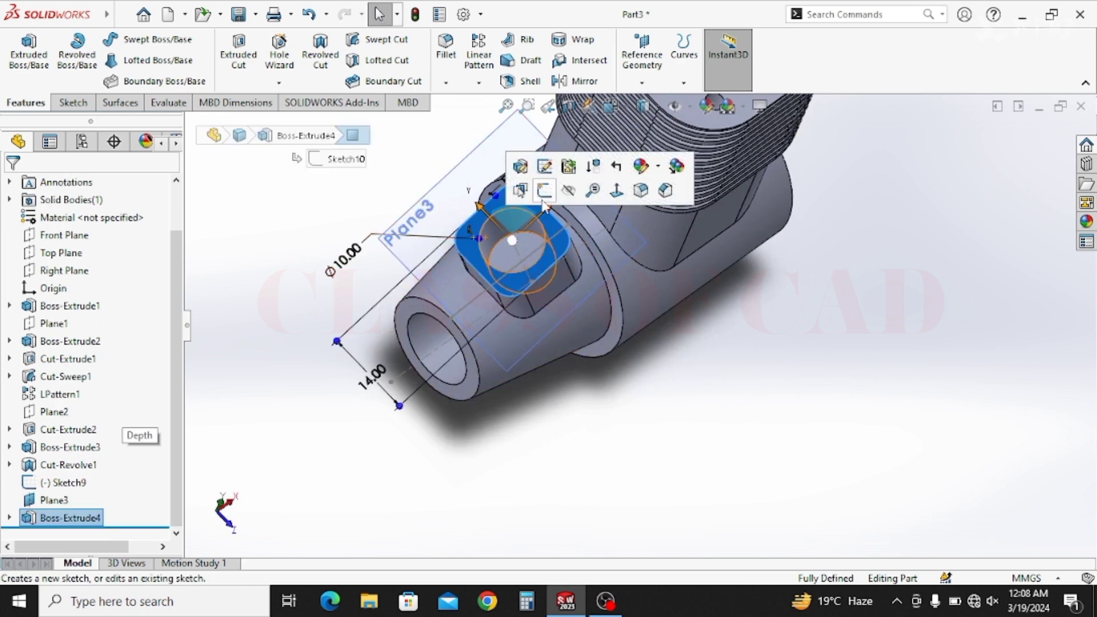
click(523, 189)
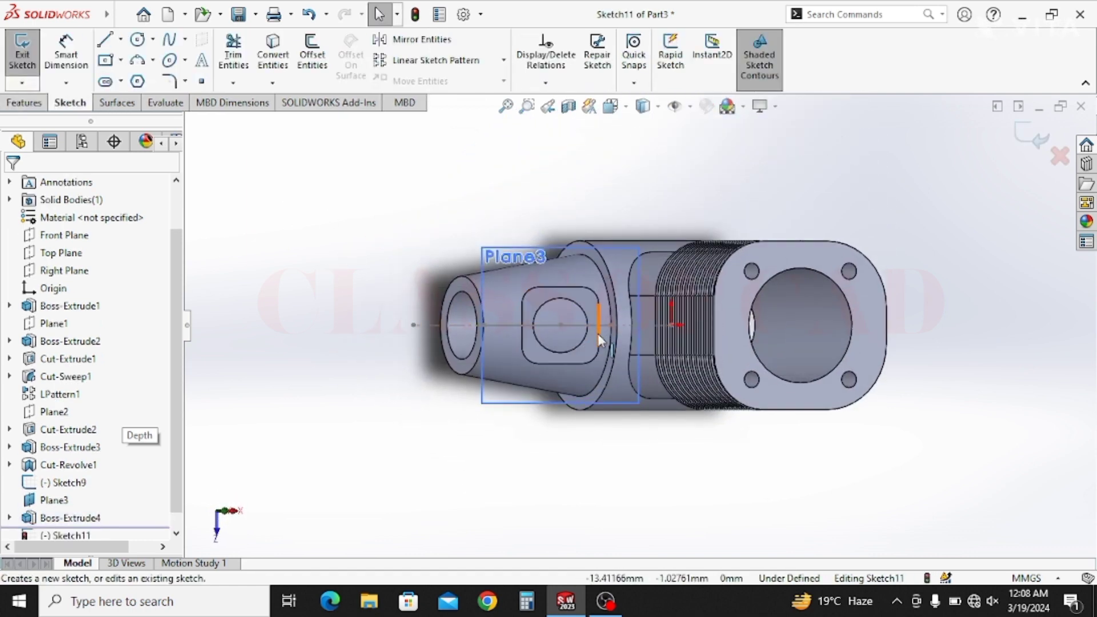
click(552, 304)
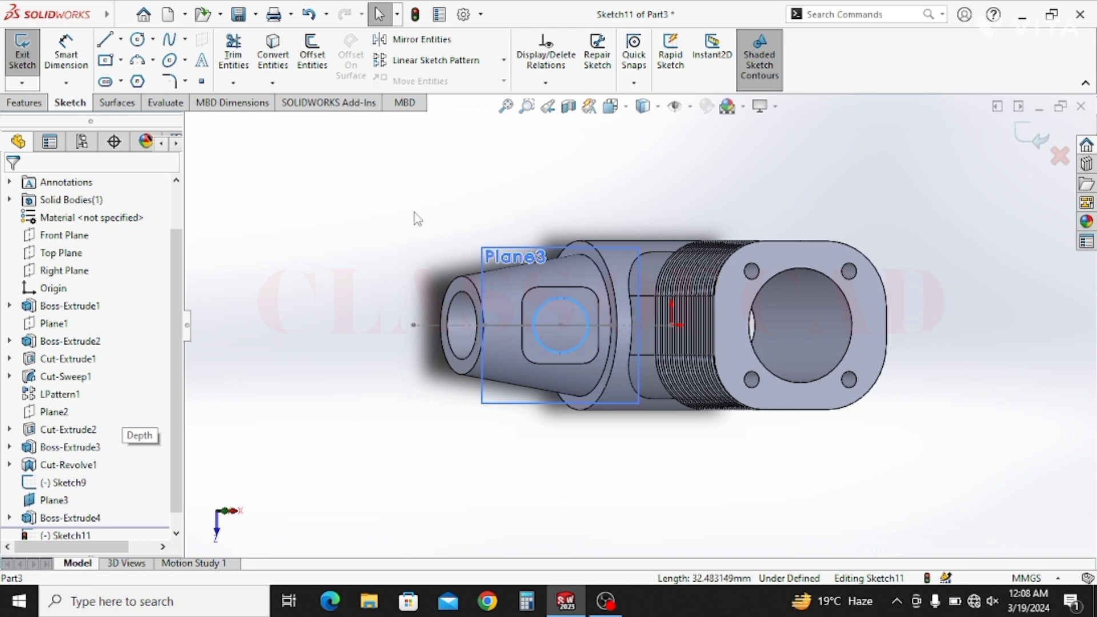
click(273, 64)
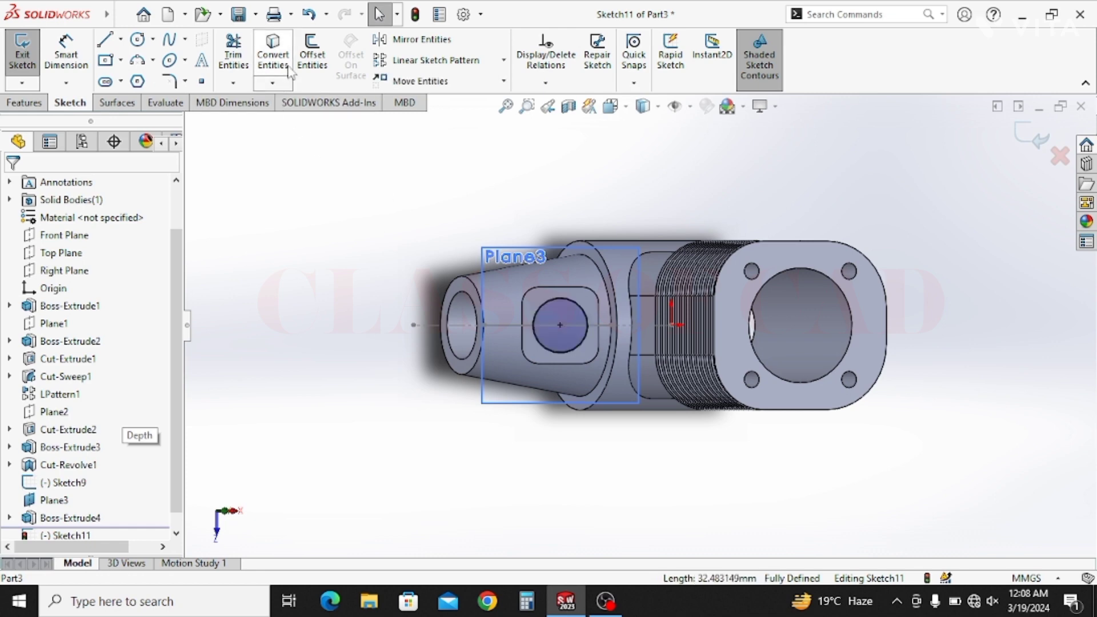
Cut-extrude the converted circle into the cone with the Up To Next end condition
click(25, 103)
click(245, 57)
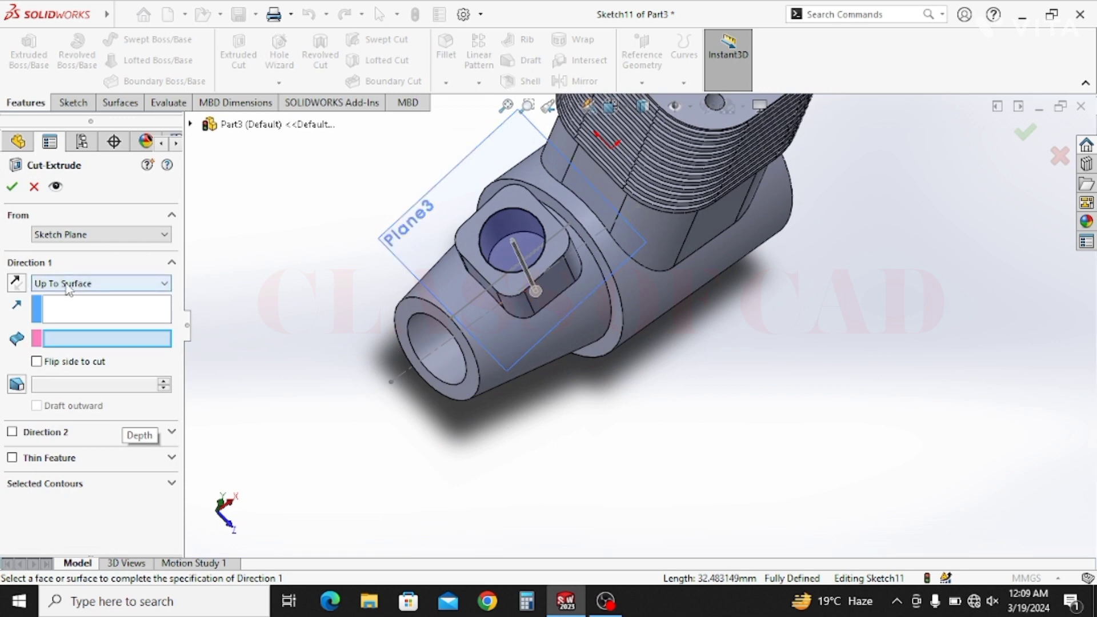
click(66, 287)
click(57, 327)
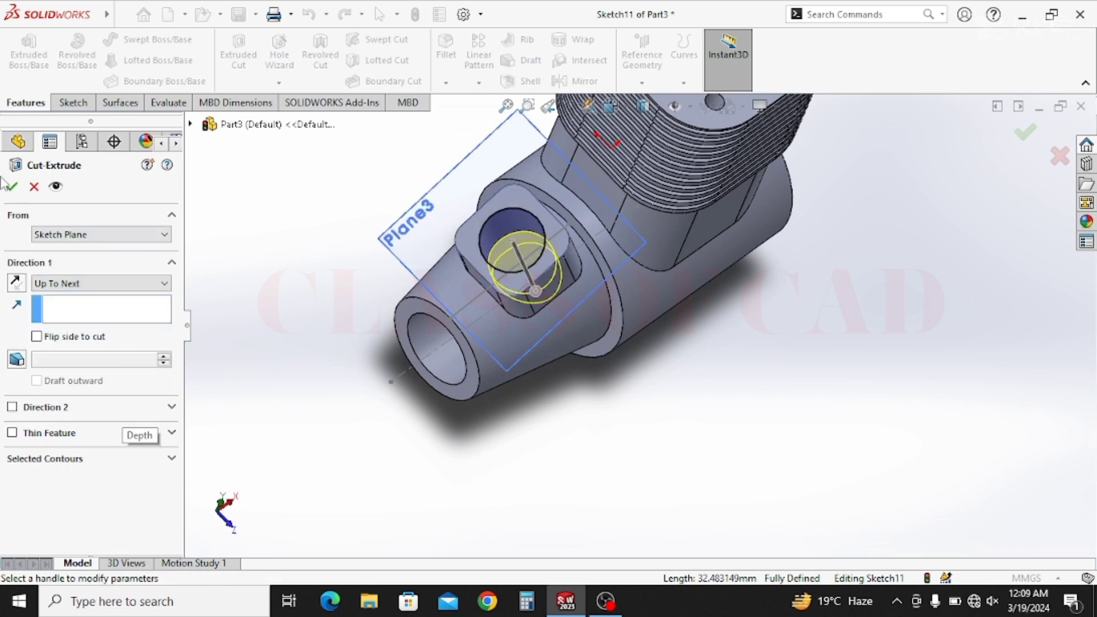
key(Return)
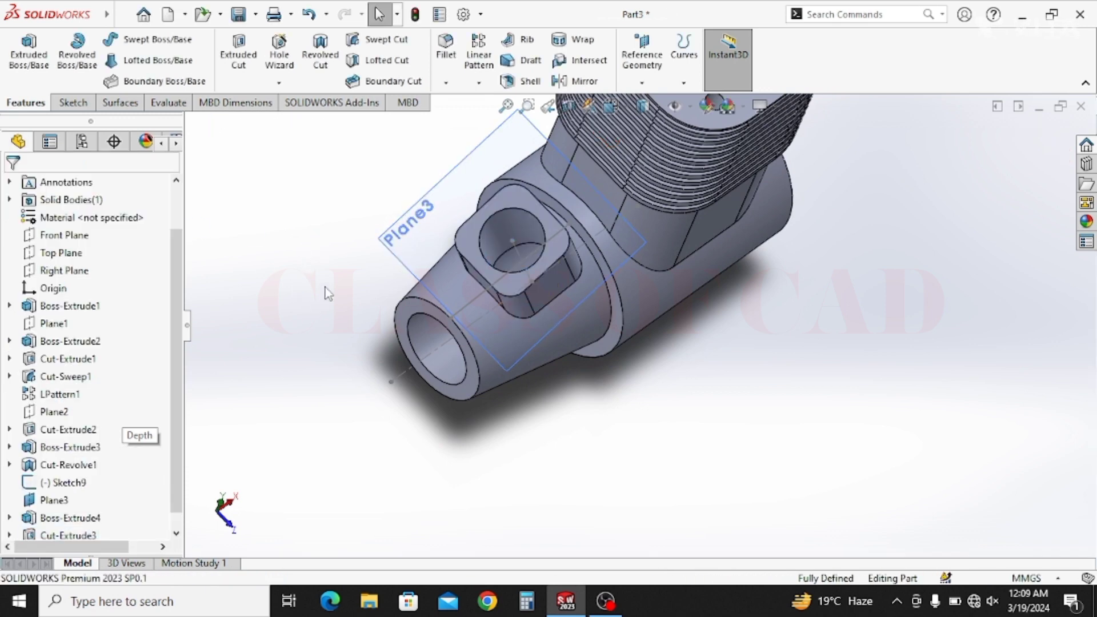
Hide Plane3 and the reference sketch Sketch9 on the cone
click(398, 225)
click(485, 170)
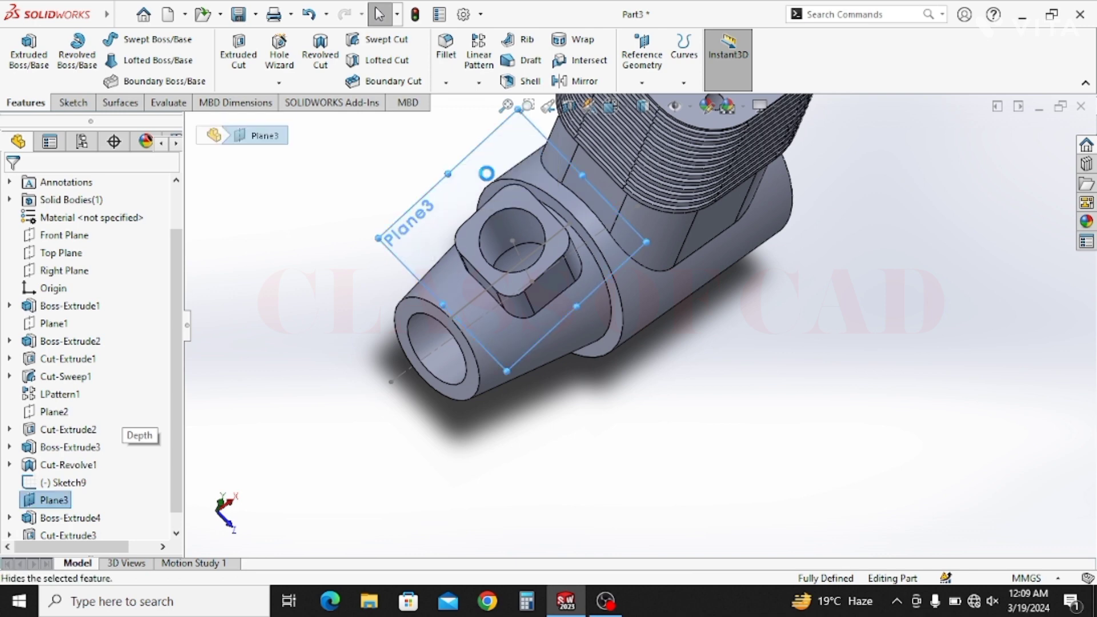
click(471, 301)
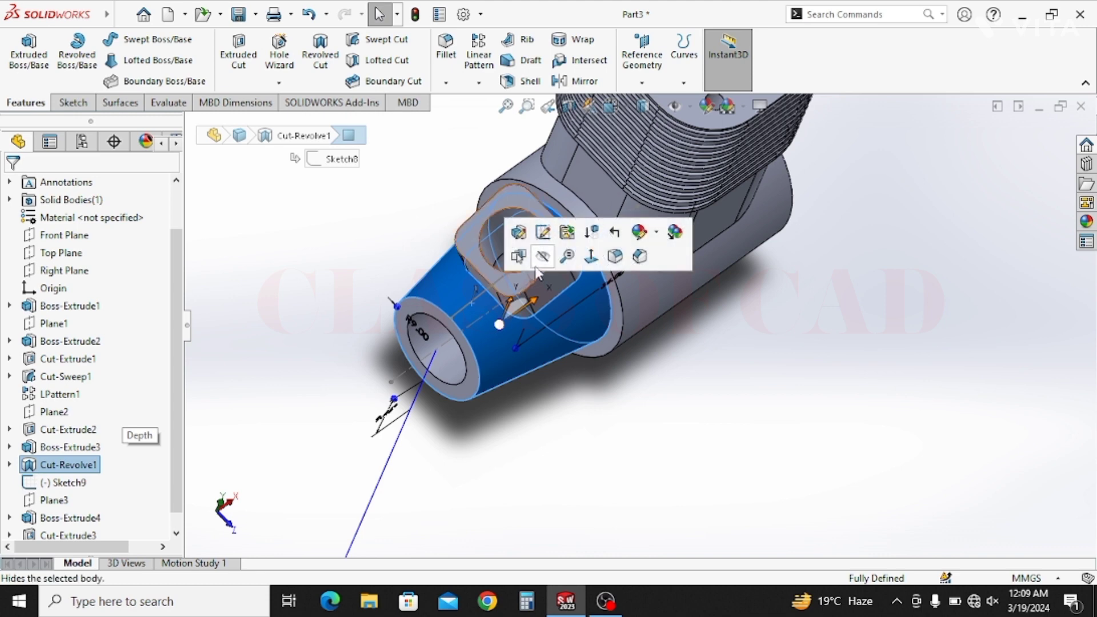
click(508, 252)
click(470, 300)
middle_drag(470, 299, 474, 310)
click(474, 311)
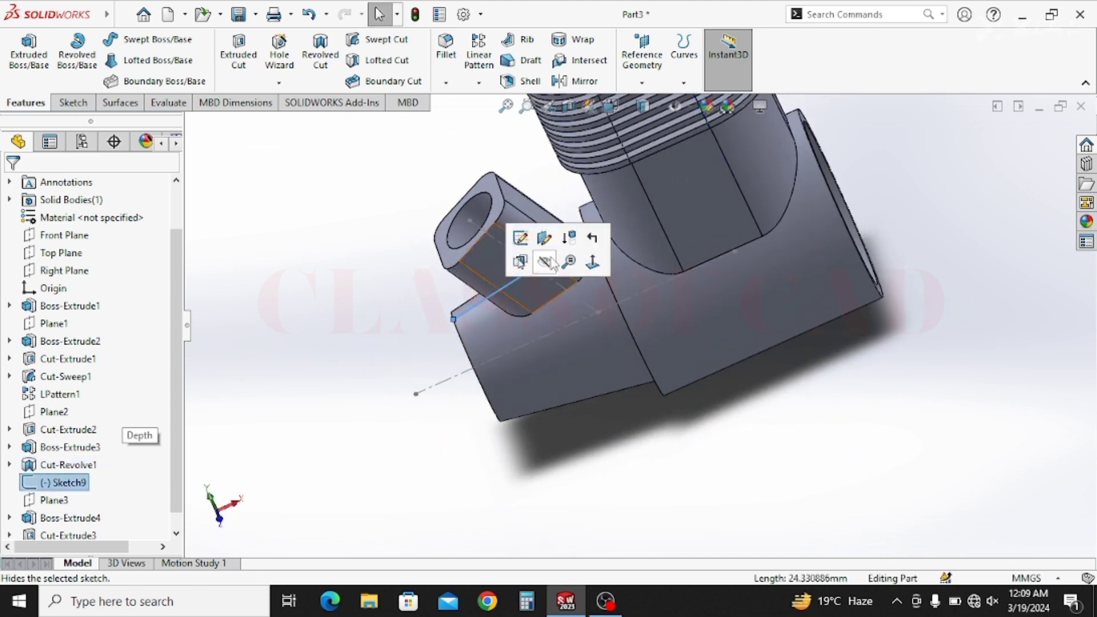
click(547, 256)
click(435, 338)
On the annular end face of the large cylinder, sketch an inclined centerline to the origin and a vertical one about 21.5 mm long up from it
middle_drag(545, 323, 573, 265)
scroll(592, 304, up, 3)
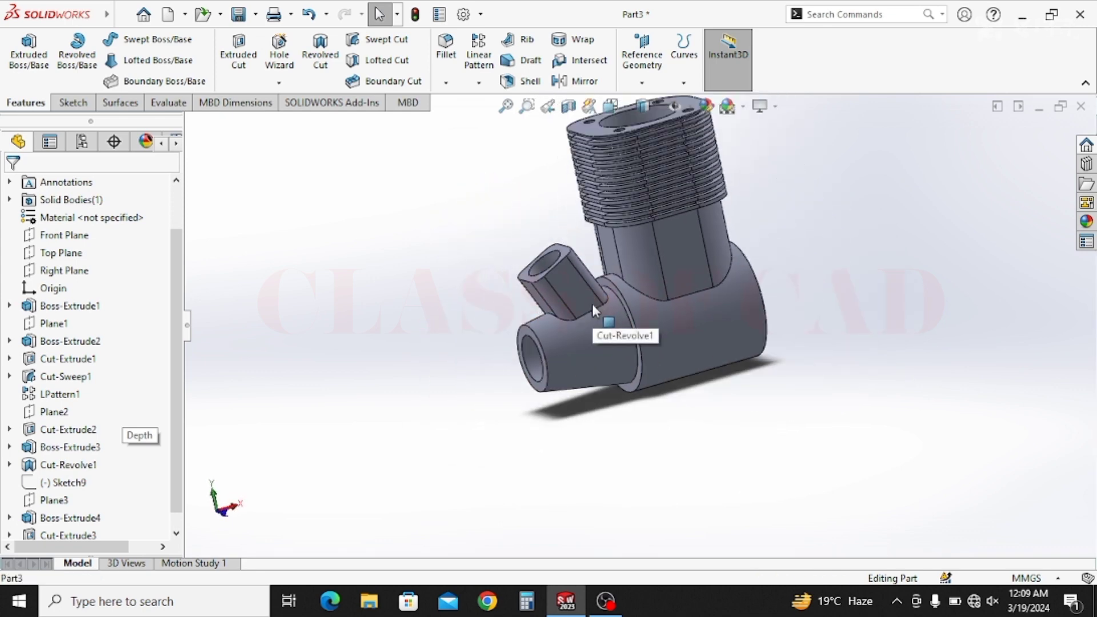
middle_drag(724, 298, 661, 331)
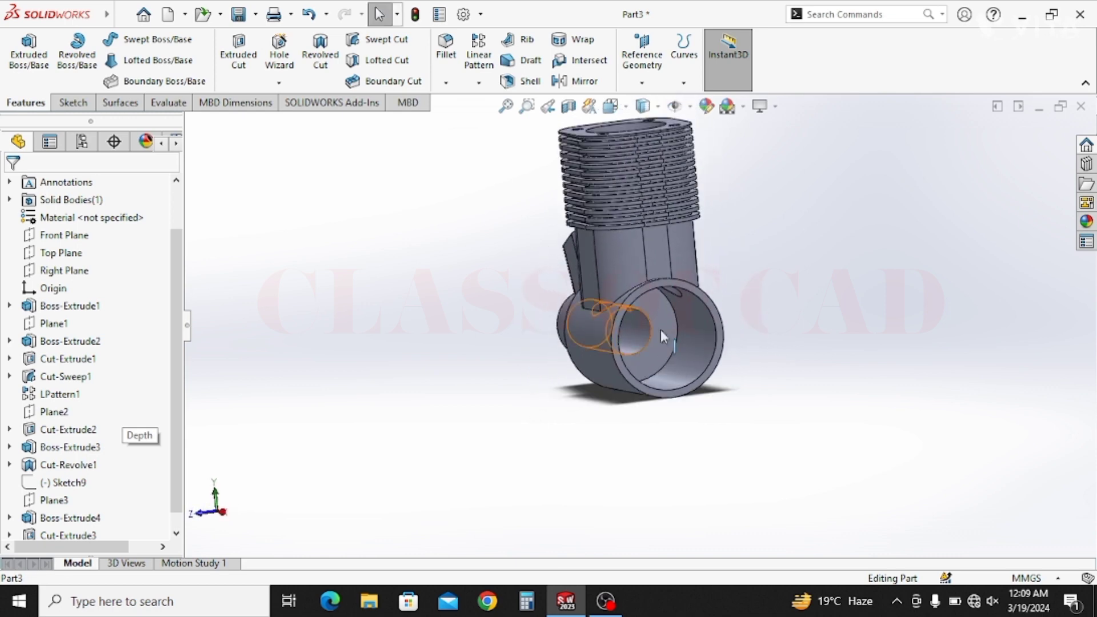
scroll(701, 275, down, 5)
click(704, 273)
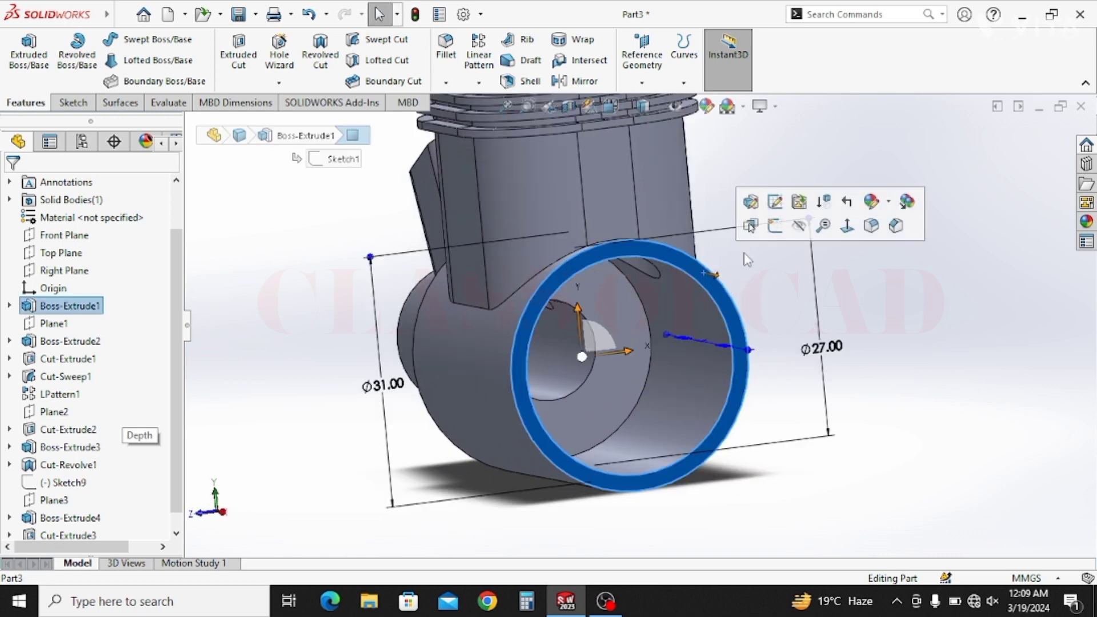
click(774, 228)
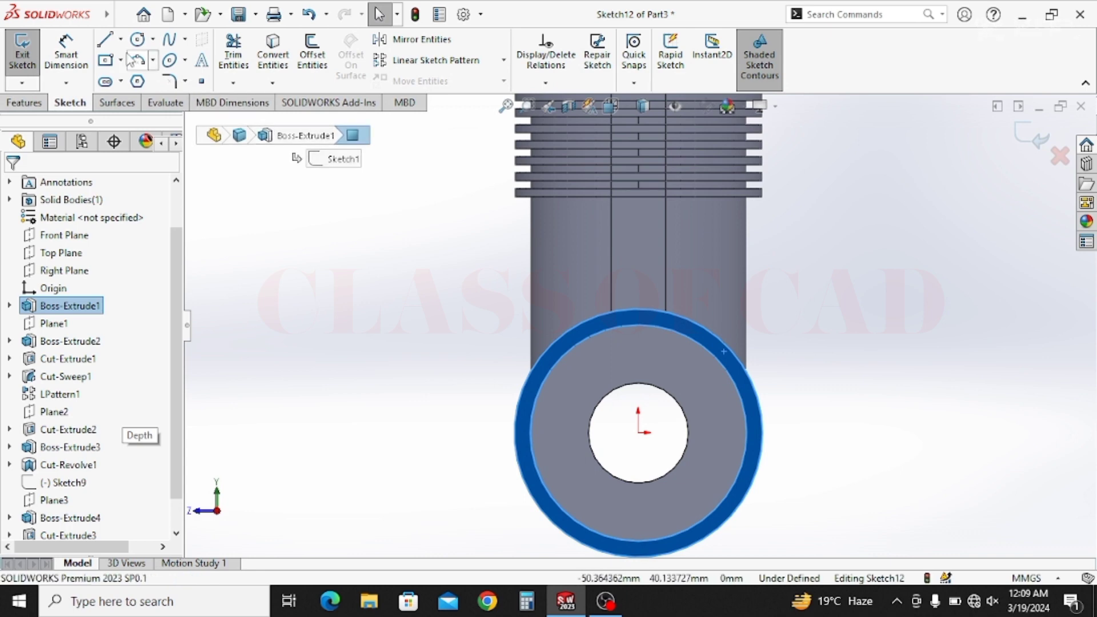
click(121, 40)
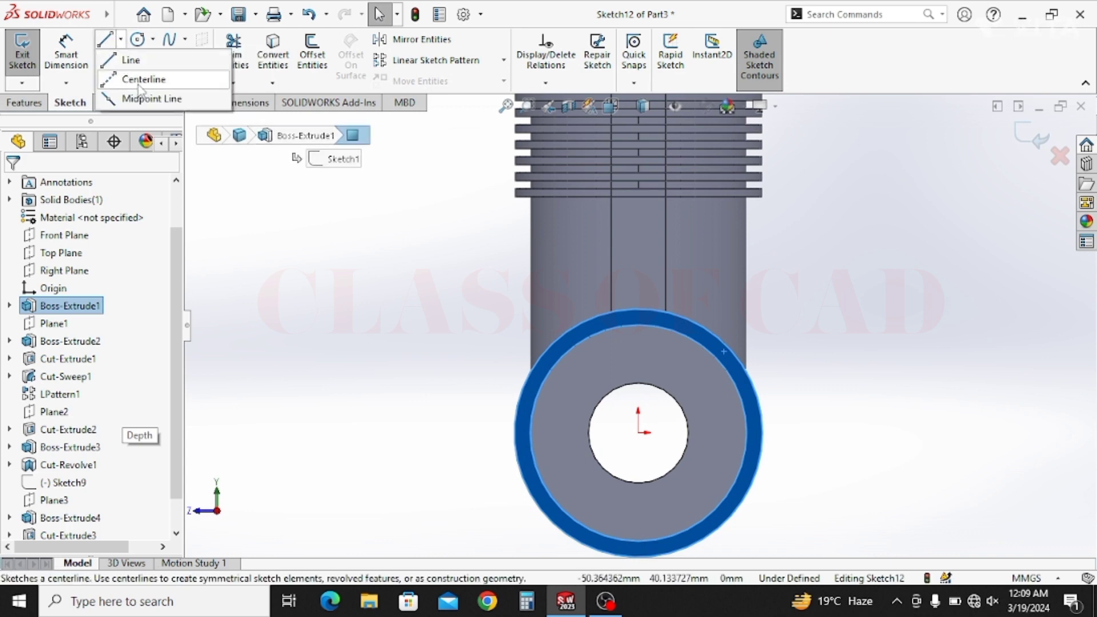
click(143, 79)
click(509, 294)
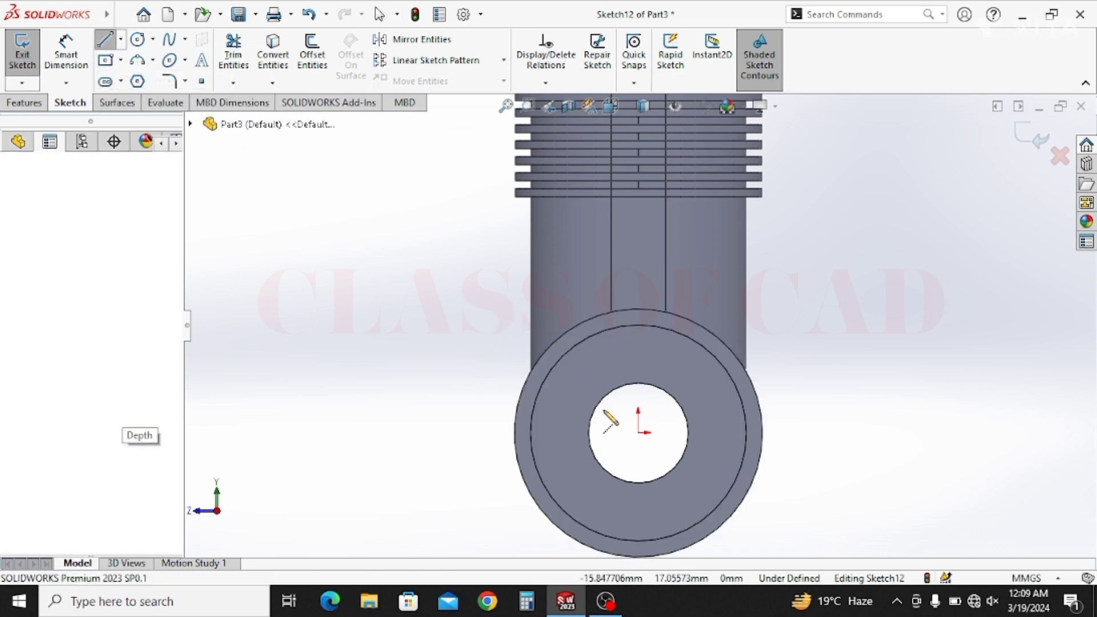
click(638, 433)
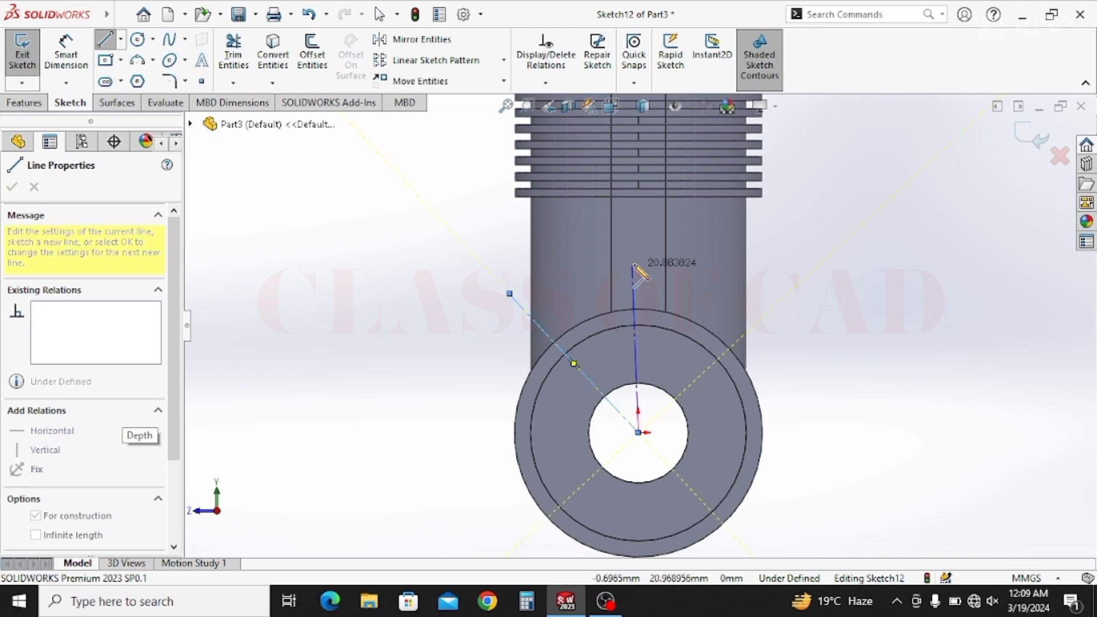
double_click(638, 261)
key(Escape)
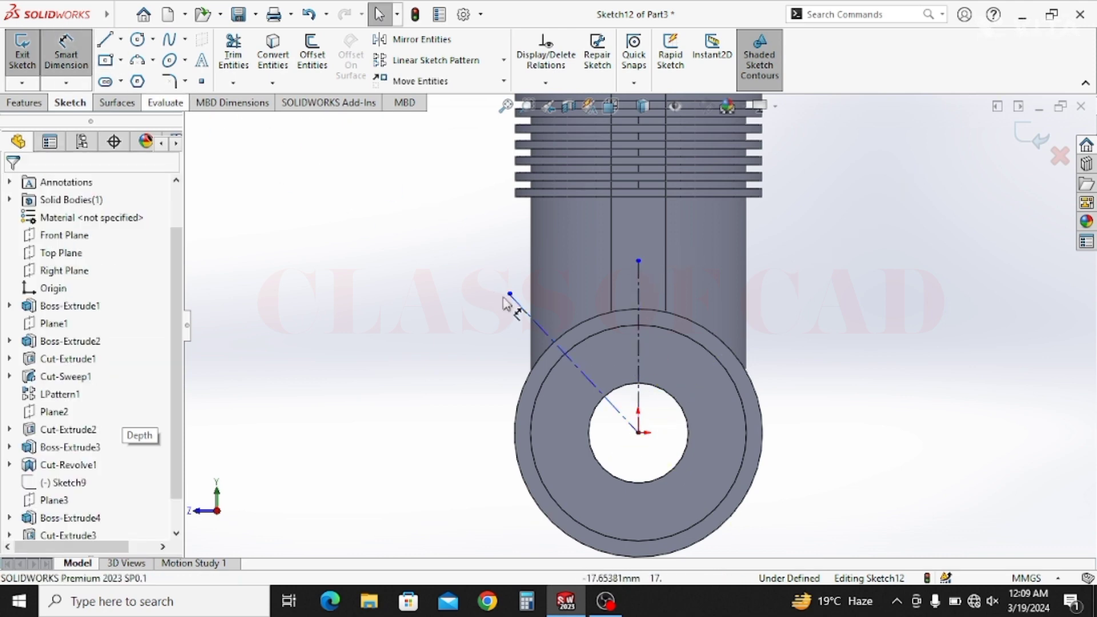
Dimension the angle between the vertical and inclined centerlines as 45°
click(634, 358)
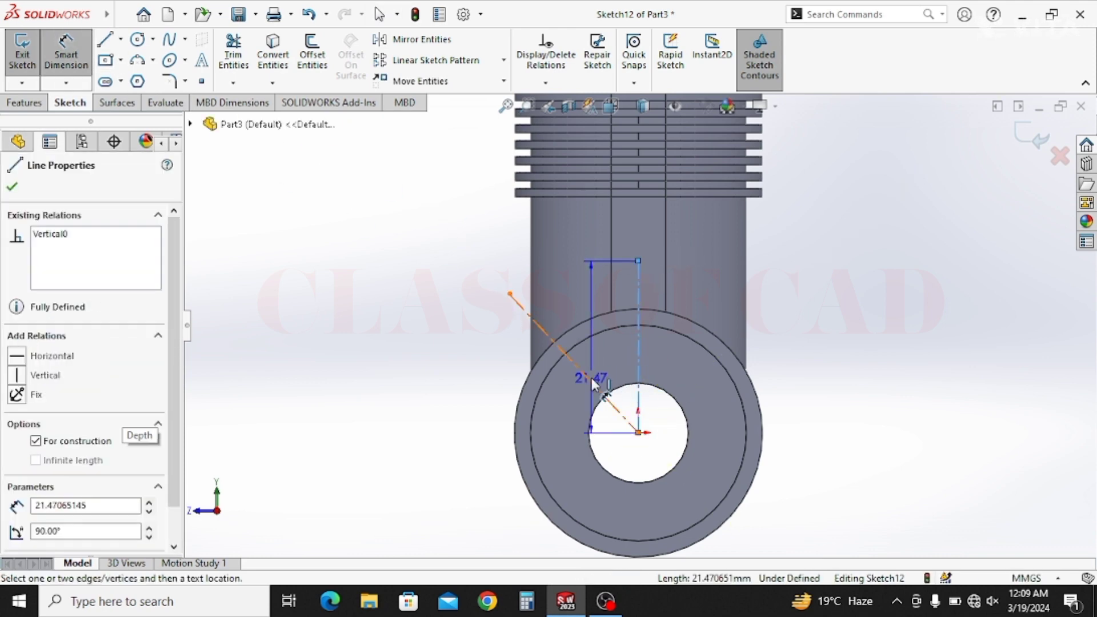
click(588, 378)
click(609, 355)
text(45)
key(Return)
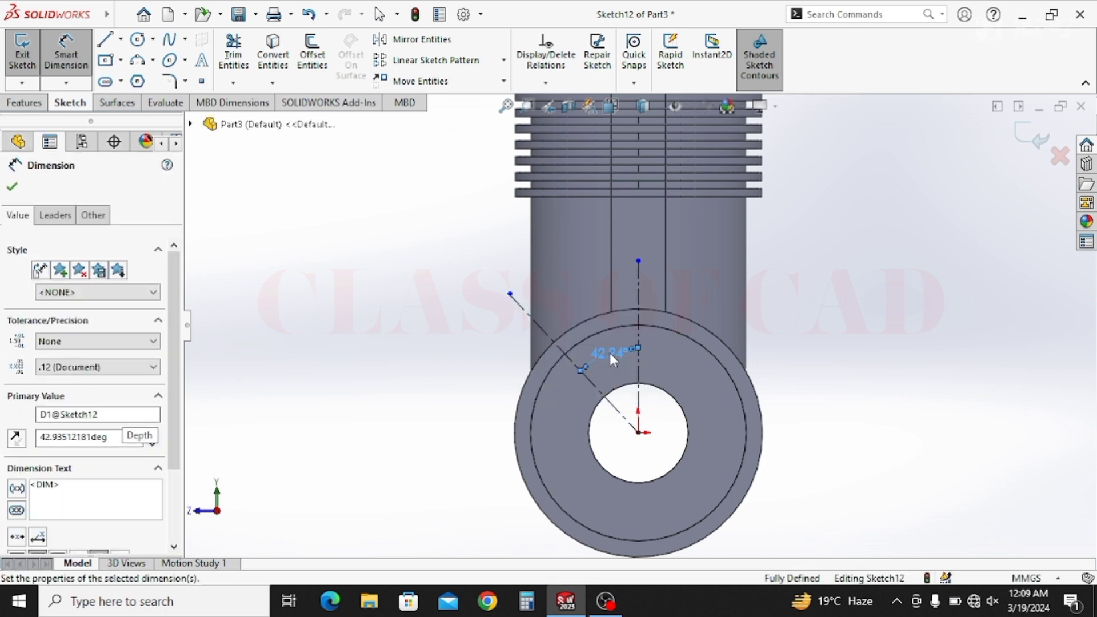
scroll(614, 338, down, 1)
scroll(613, 339, down, 1)
key(Escape)
key(Escape)
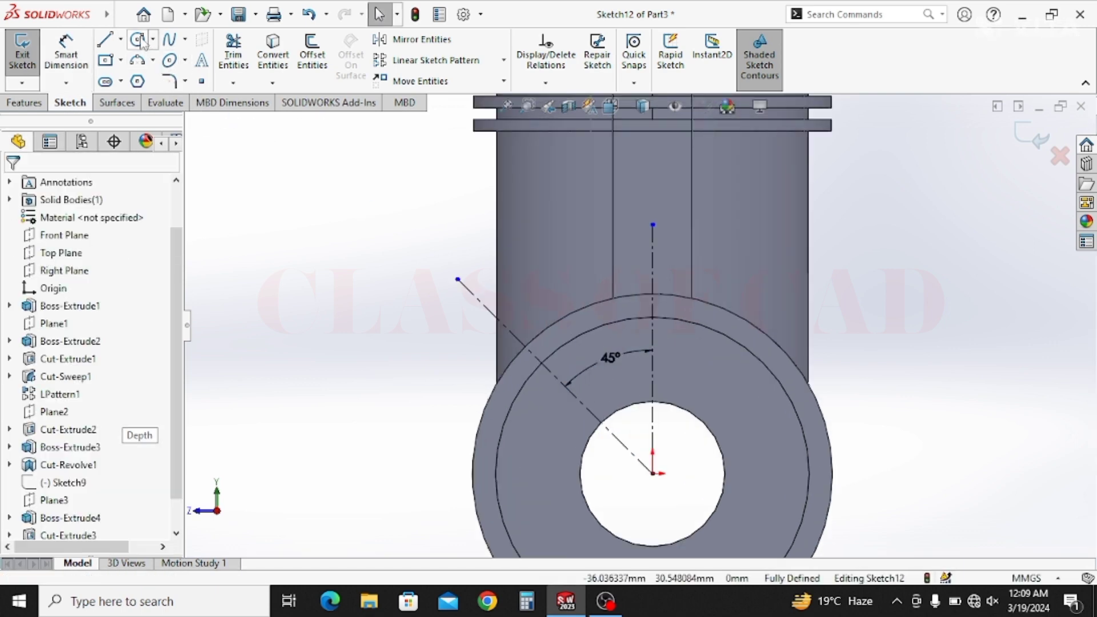
Sketch two concentric circles on the 45° centerline, centered about 14.7 mm left of and above the origin
click(137, 39)
click(482, 303)
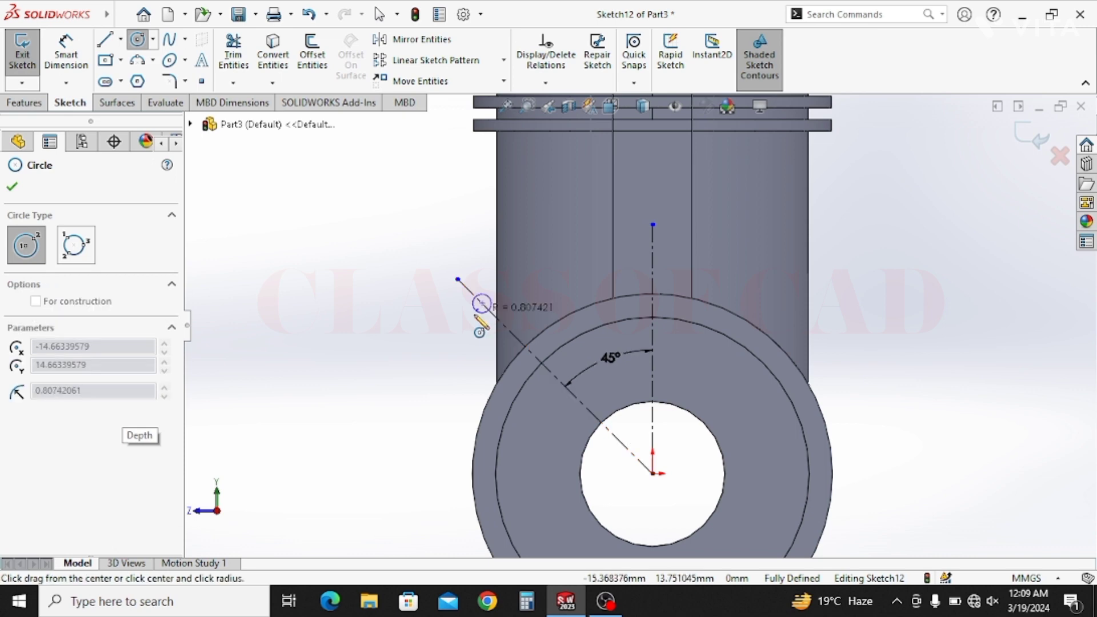
click(473, 325)
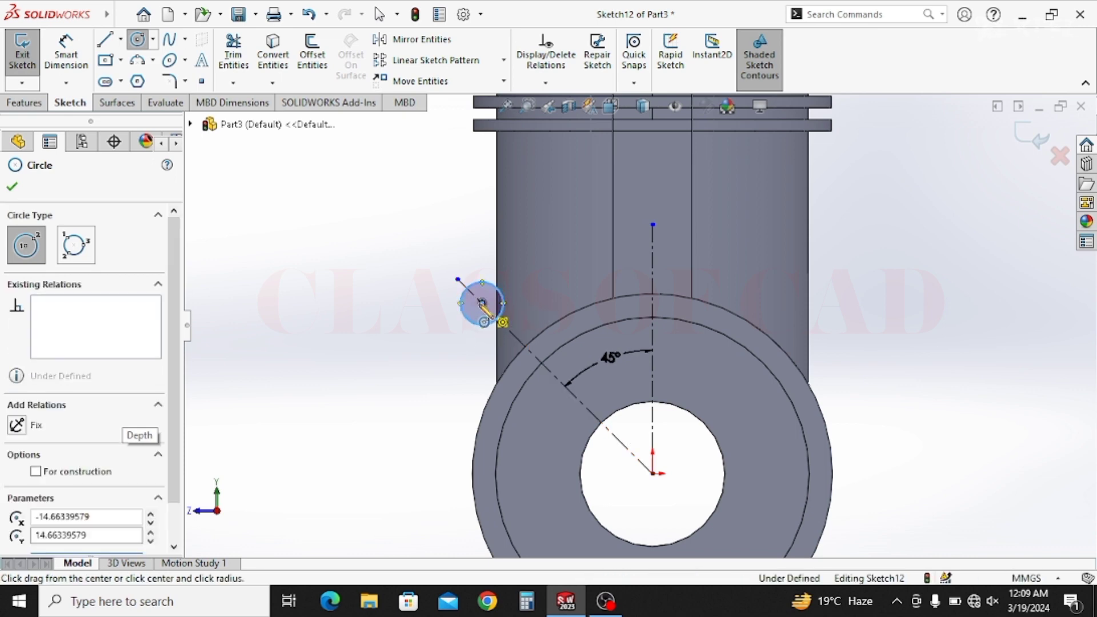
click(482, 303)
click(457, 333)
Sketch a line from the outer small circle down to the cylinder's rim and make it tangent to that circle
key(l)
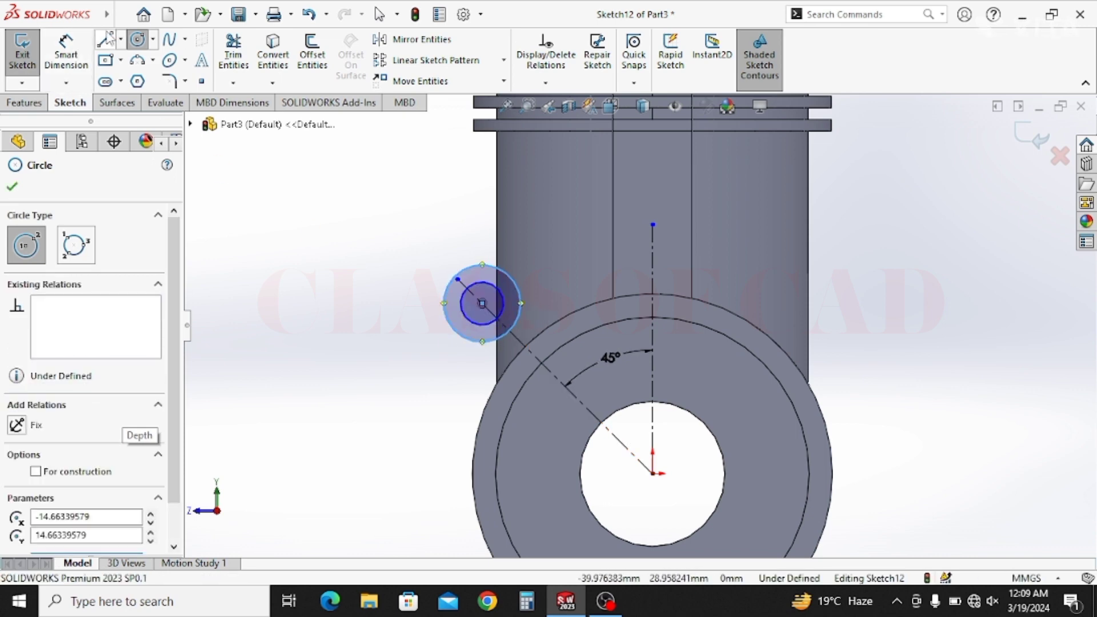
click(446, 321)
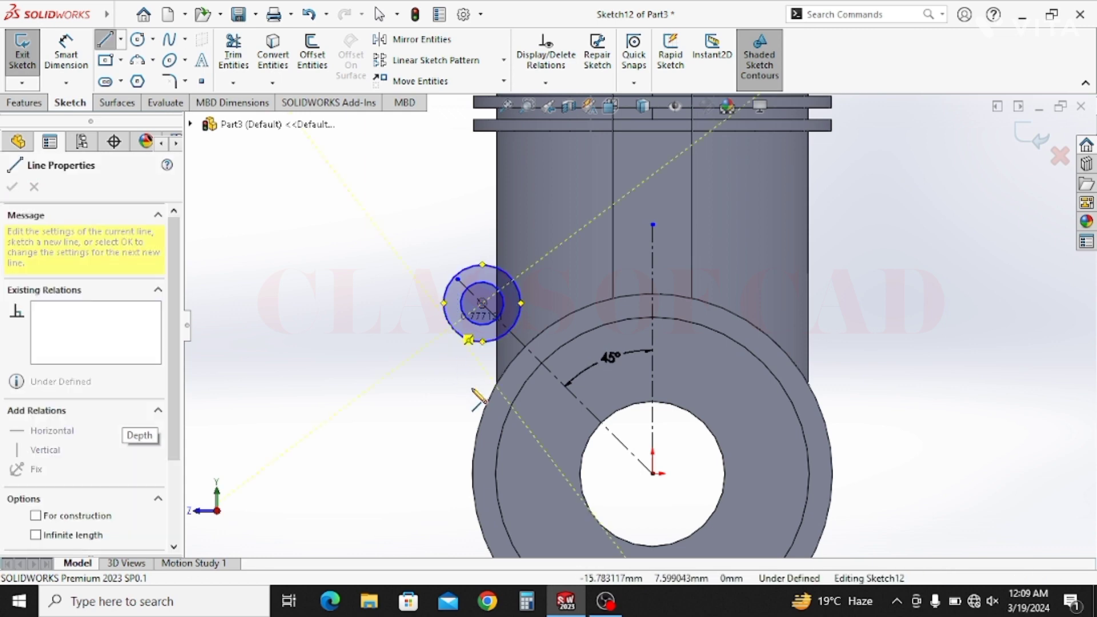
click(490, 421)
key(Escape)
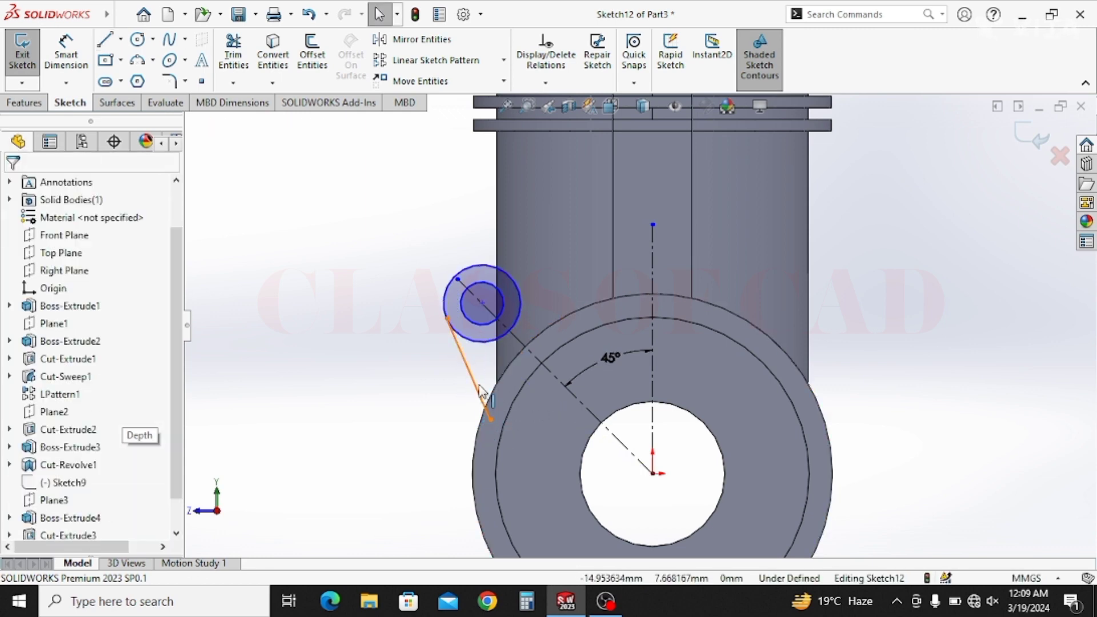
click(482, 378)
ctrl+click(510, 280)
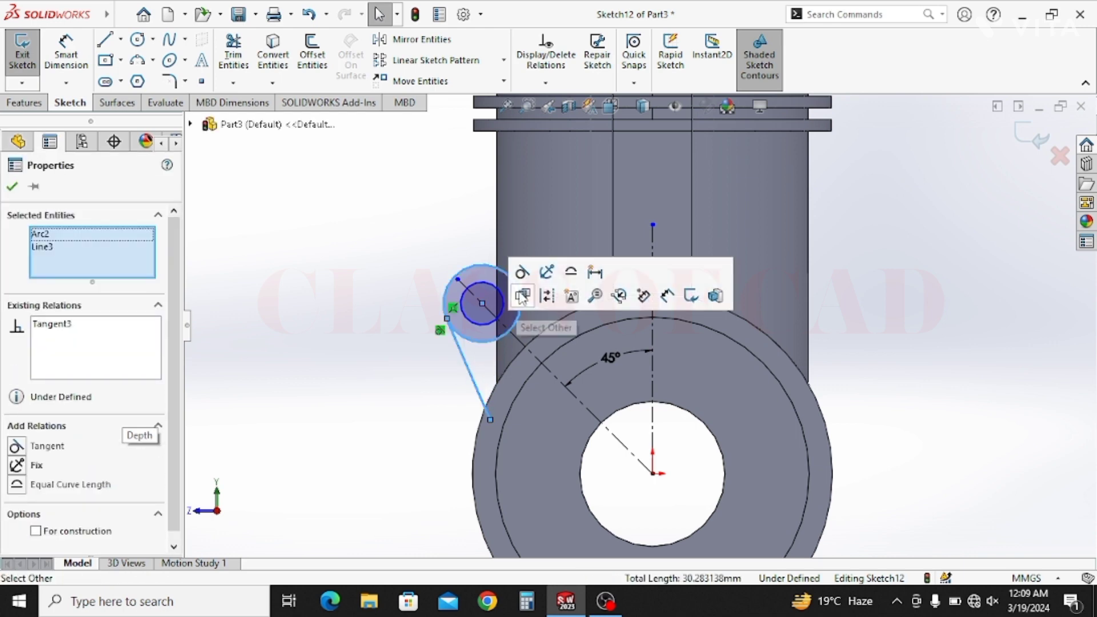
click(520, 273)
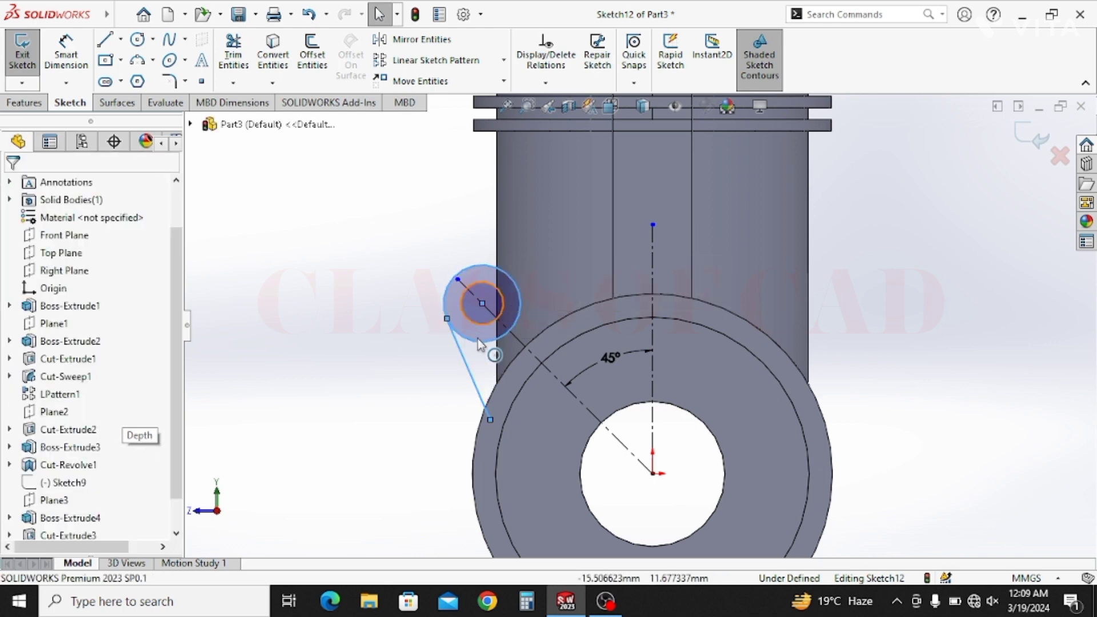
Mirror the tangent line about the 45° centerline
click(522, 345)
ctrl+click(475, 383)
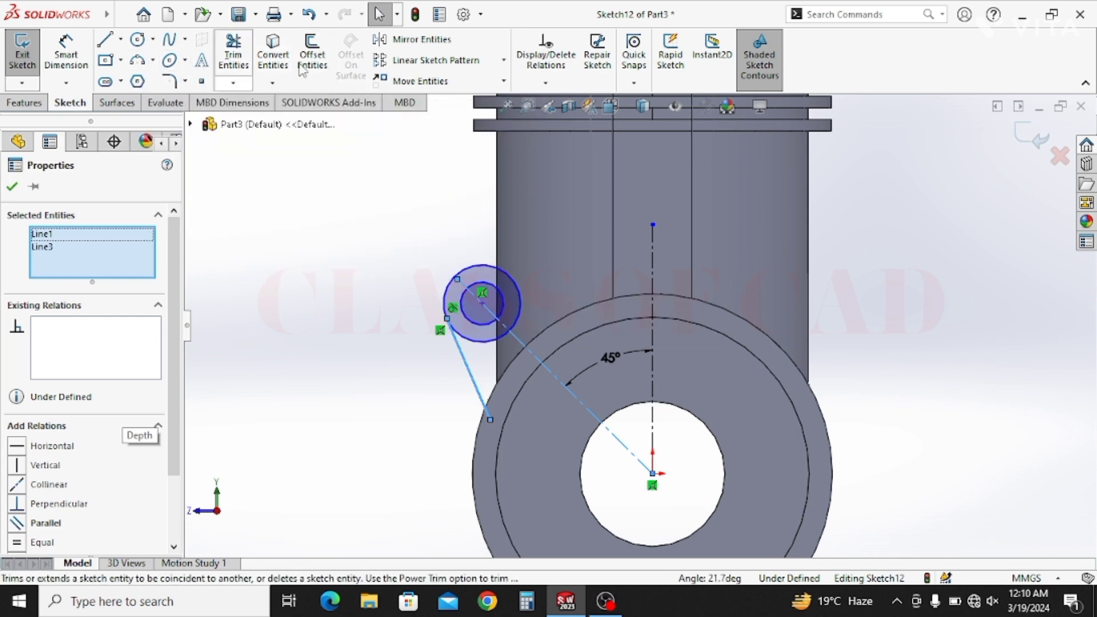
click(397, 46)
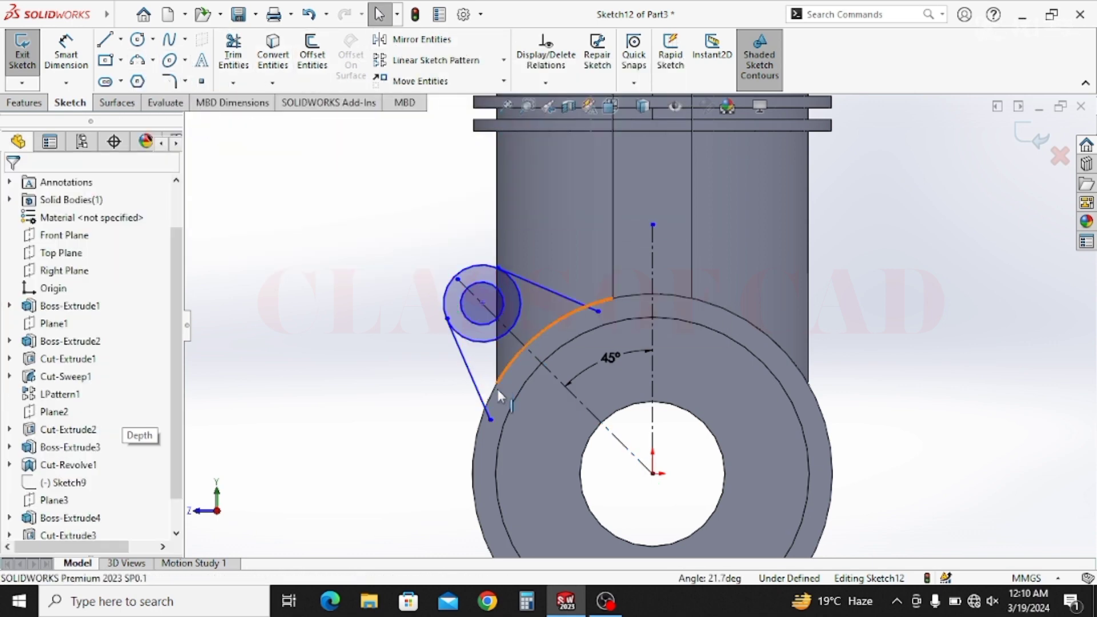
Convert the cylinder's outer circular edge into the sketch and trim the excess circle and line segments to leave a closed lug profile
click(478, 426)
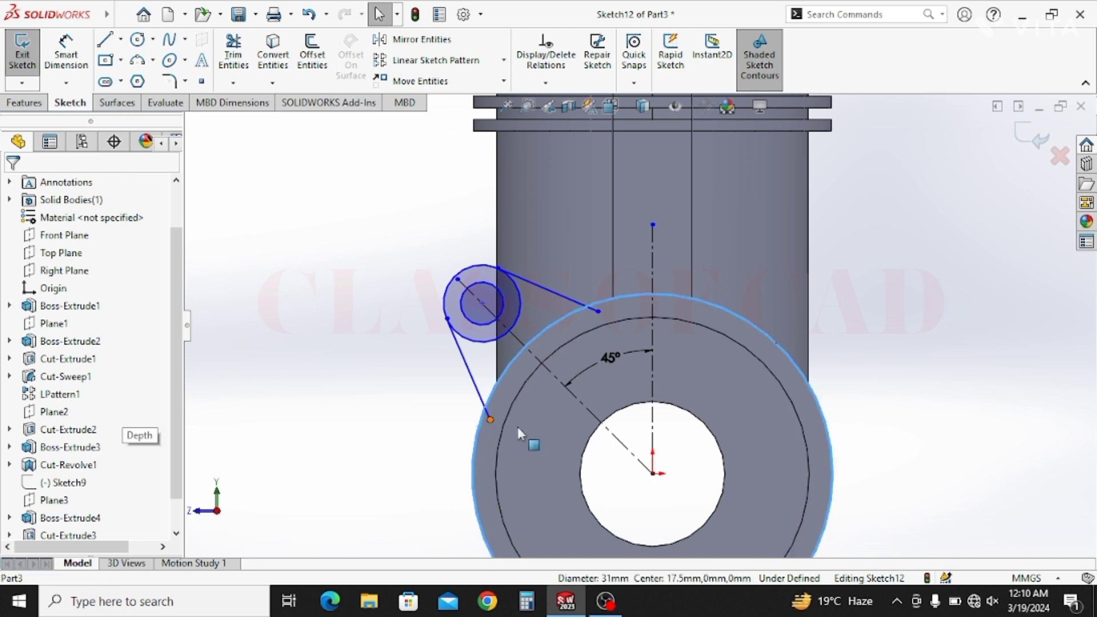
click(280, 67)
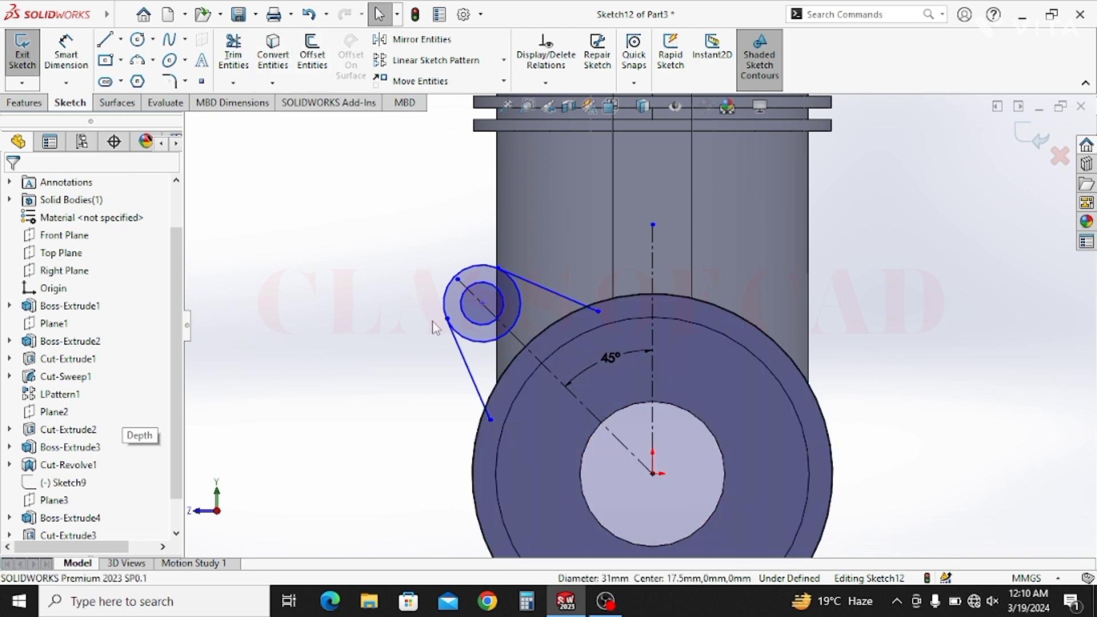
click(239, 55)
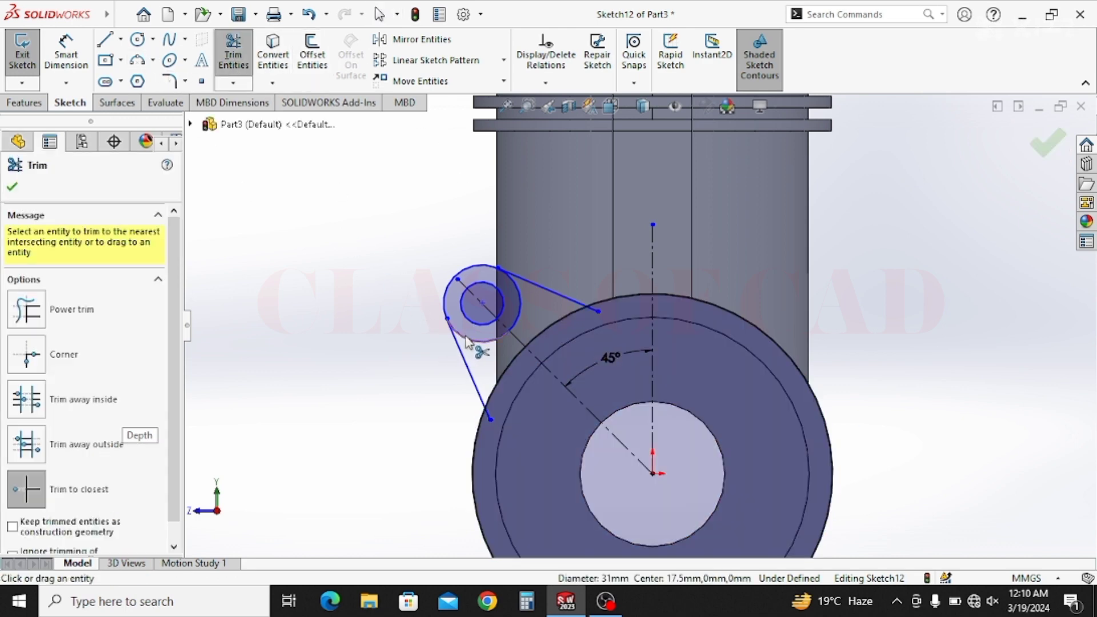
click(466, 338)
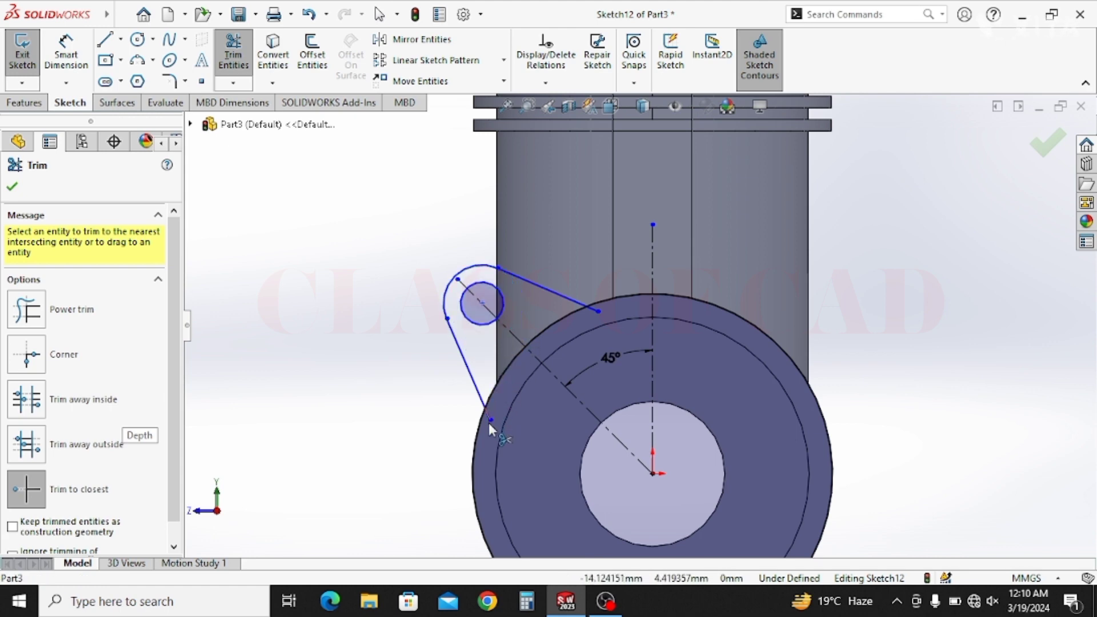
click(488, 415)
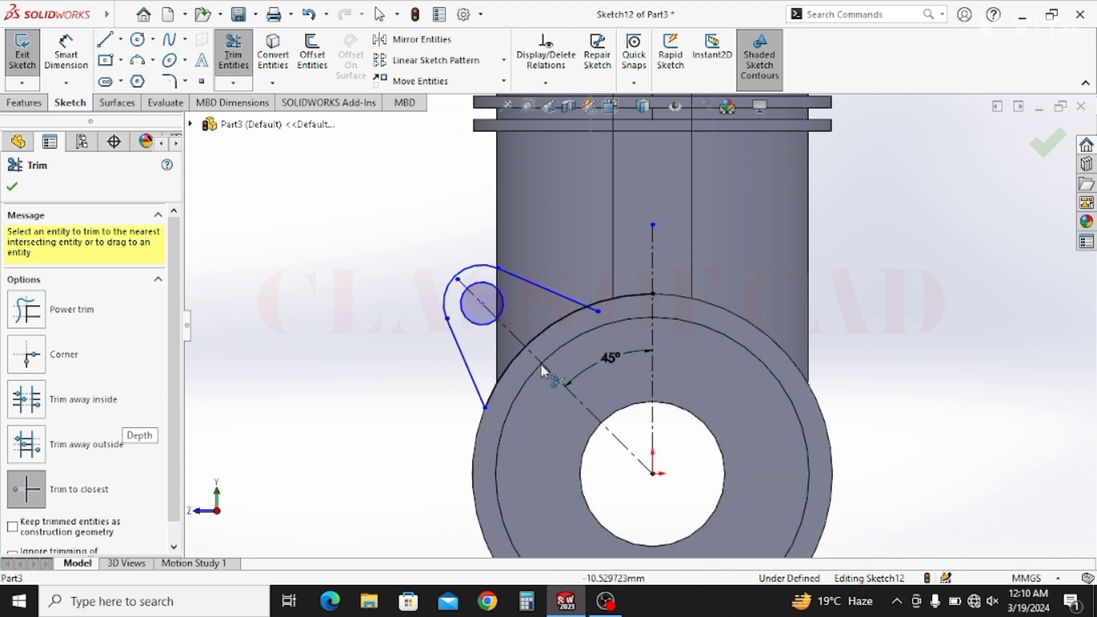
click(612, 306)
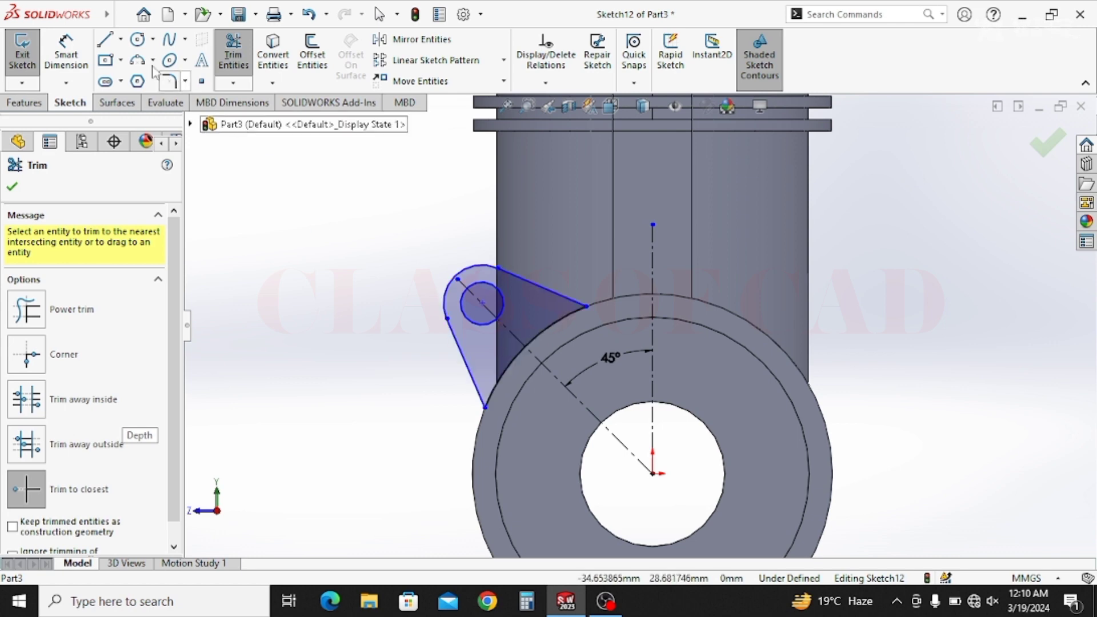
Dimension the lug's rounded end with a 2 mm radius and its hole with a 2 mm diameter
click(68, 57)
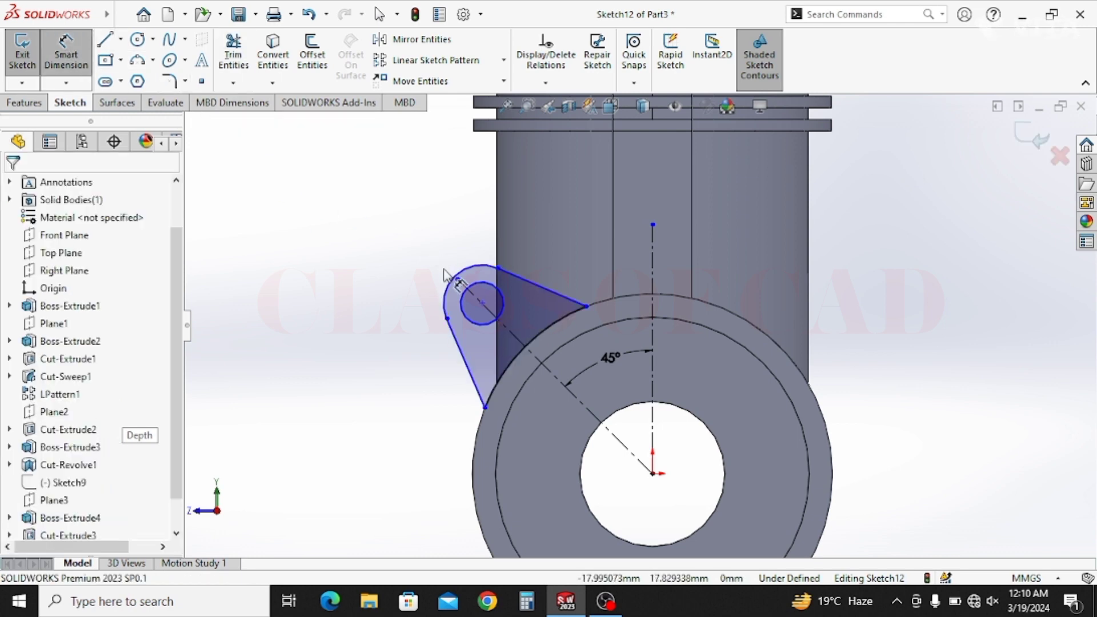
click(445, 297)
click(371, 302)
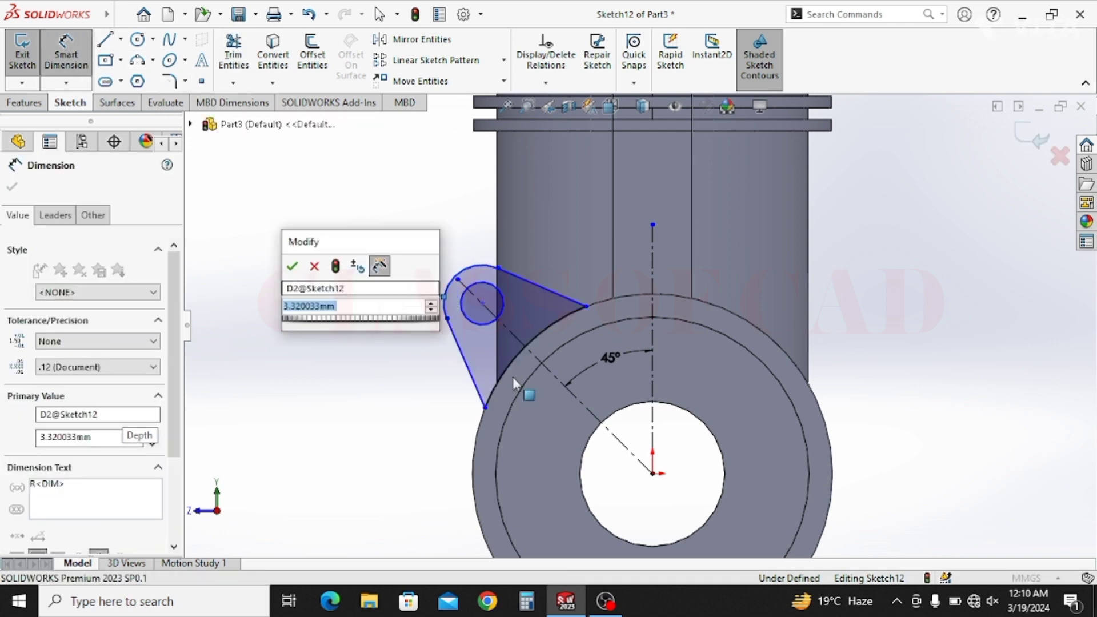
text(2)
key(Return)
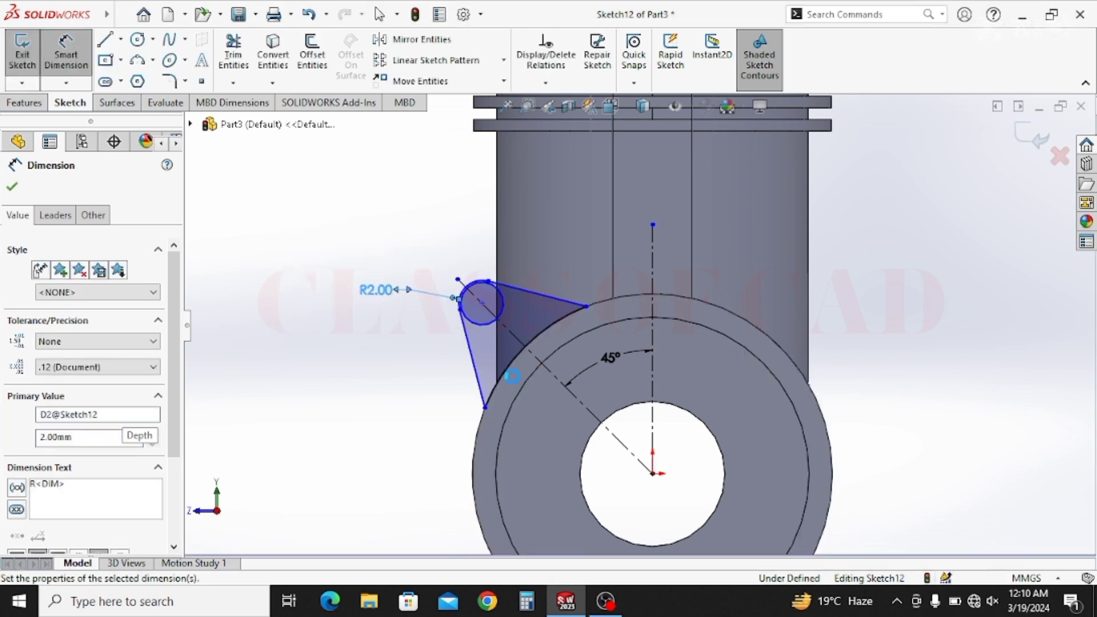
click(488, 324)
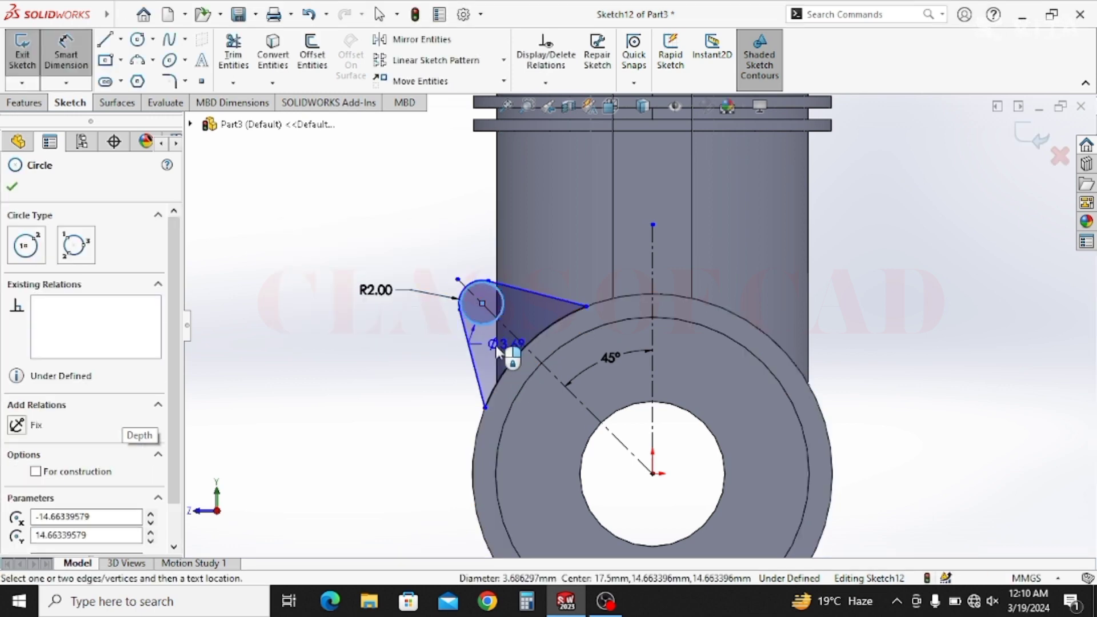
click(418, 370)
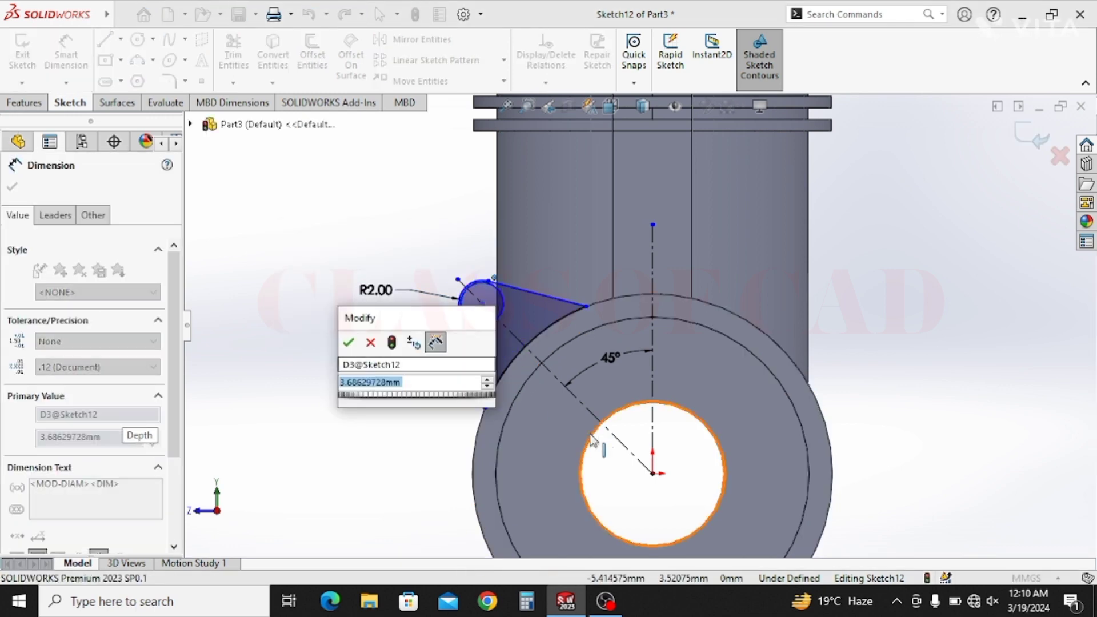
text(2)
key(Return)
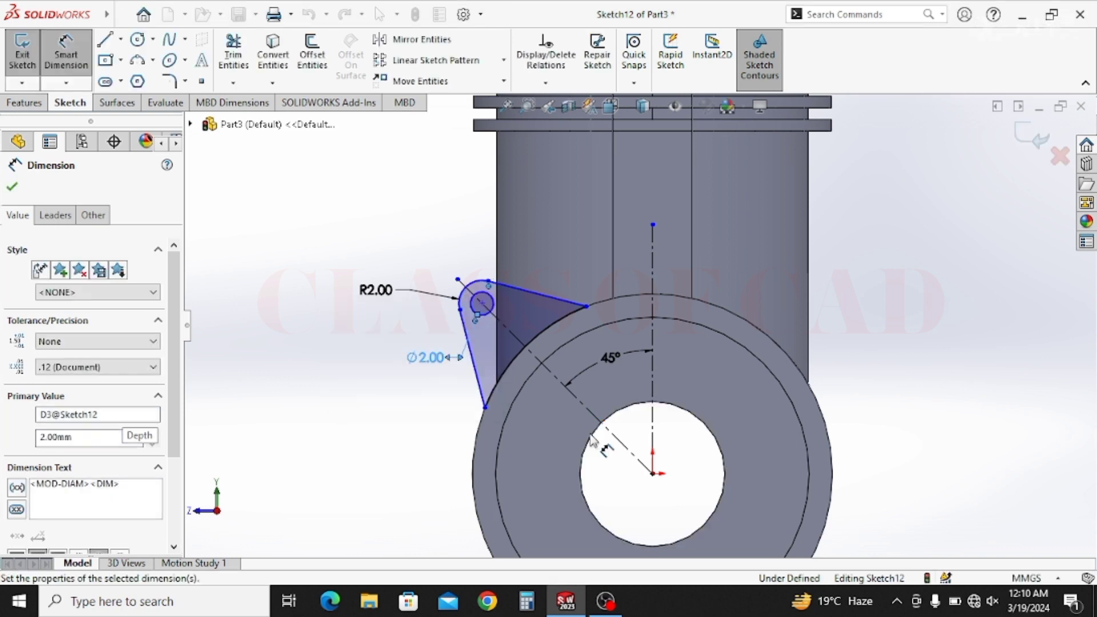
Set the lug's end radius to 3 mm and its hole diameter to 3 mm
click(377, 293)
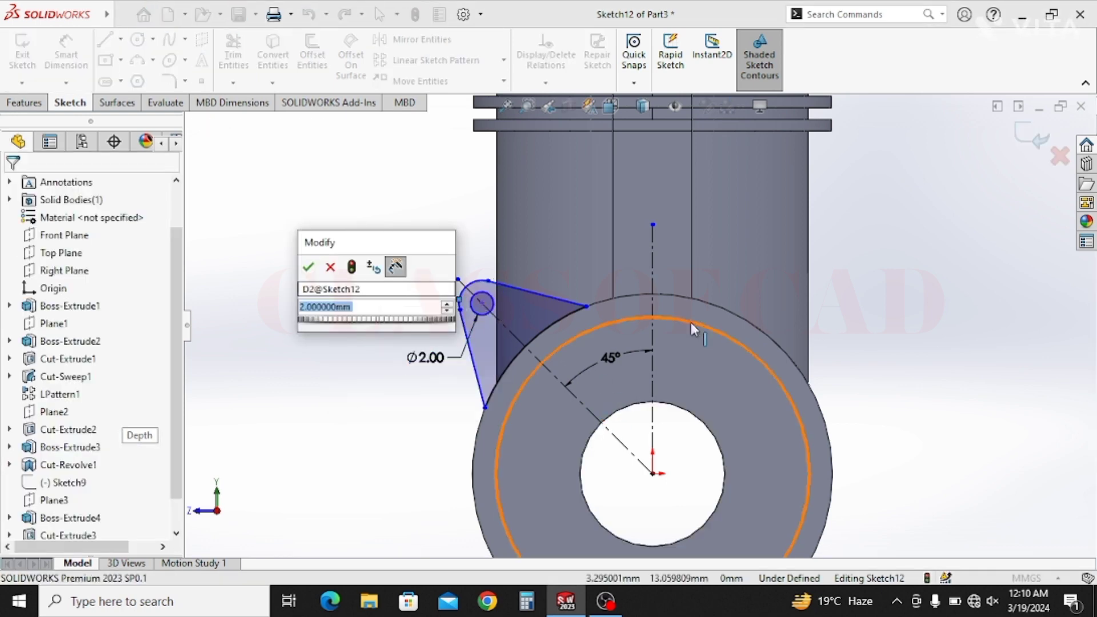
text(3)
key(Return)
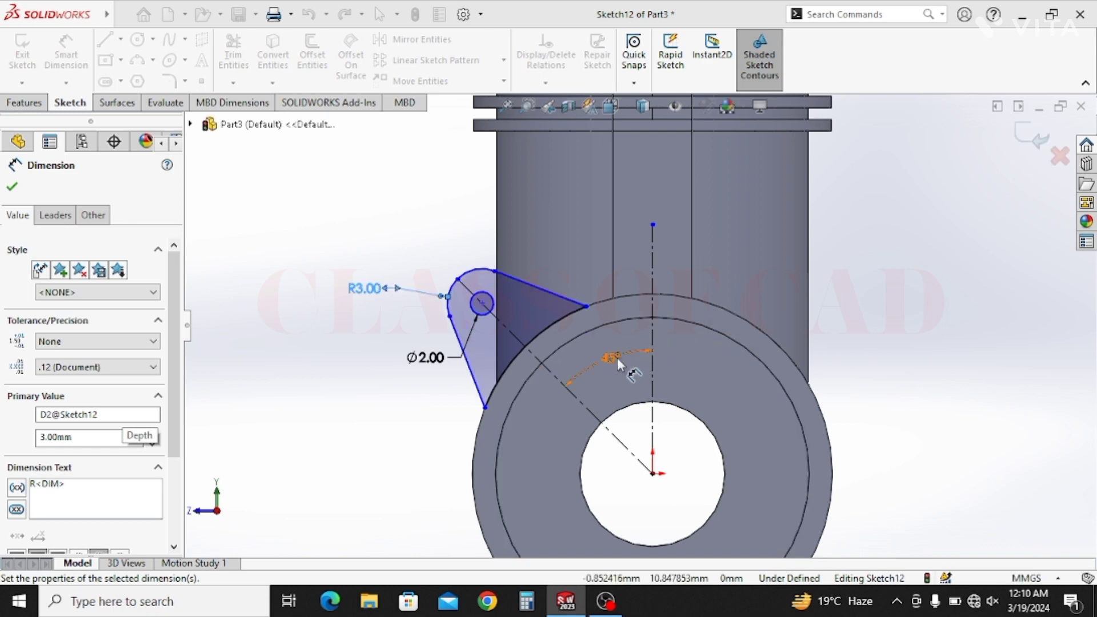
double_click(432, 357)
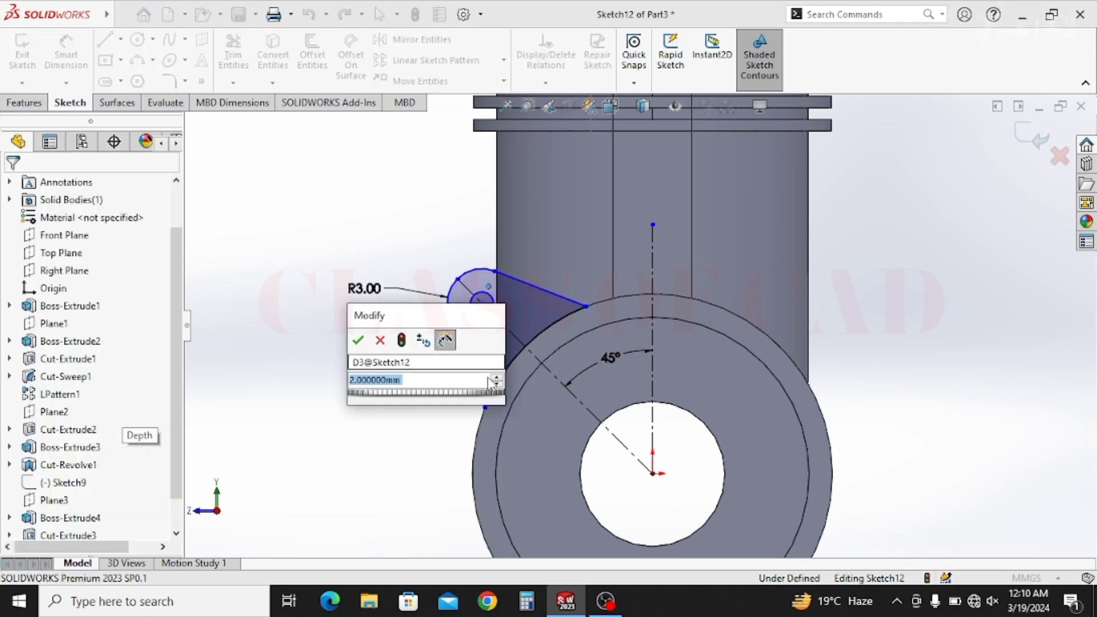
text(3)
key(Return)
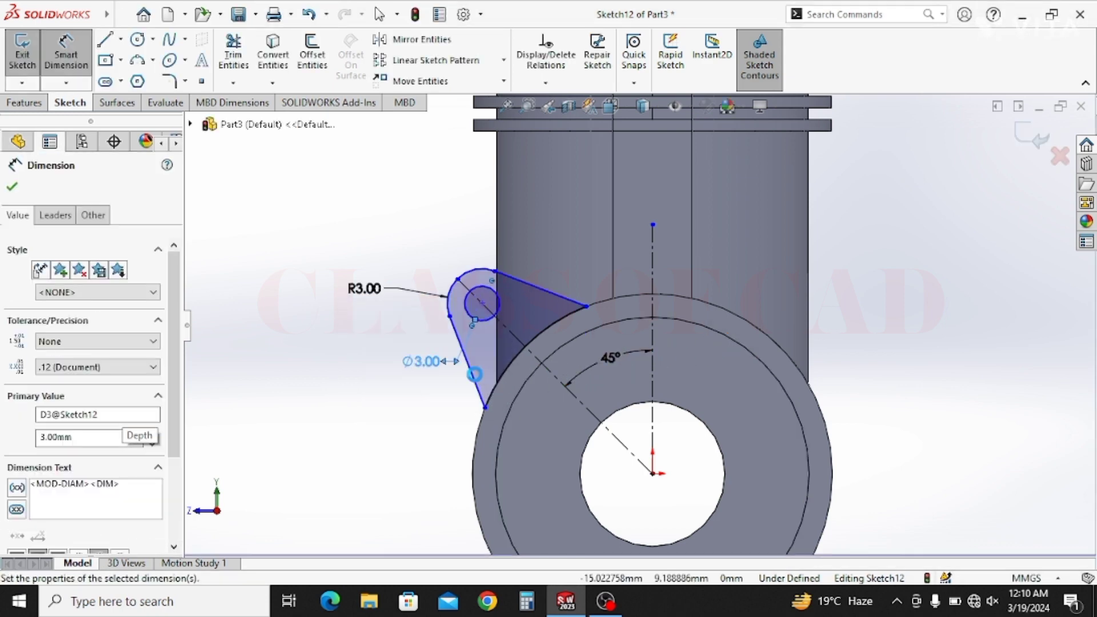
Dimension the angle between the lug's two tangent side lines as 40°
click(551, 294)
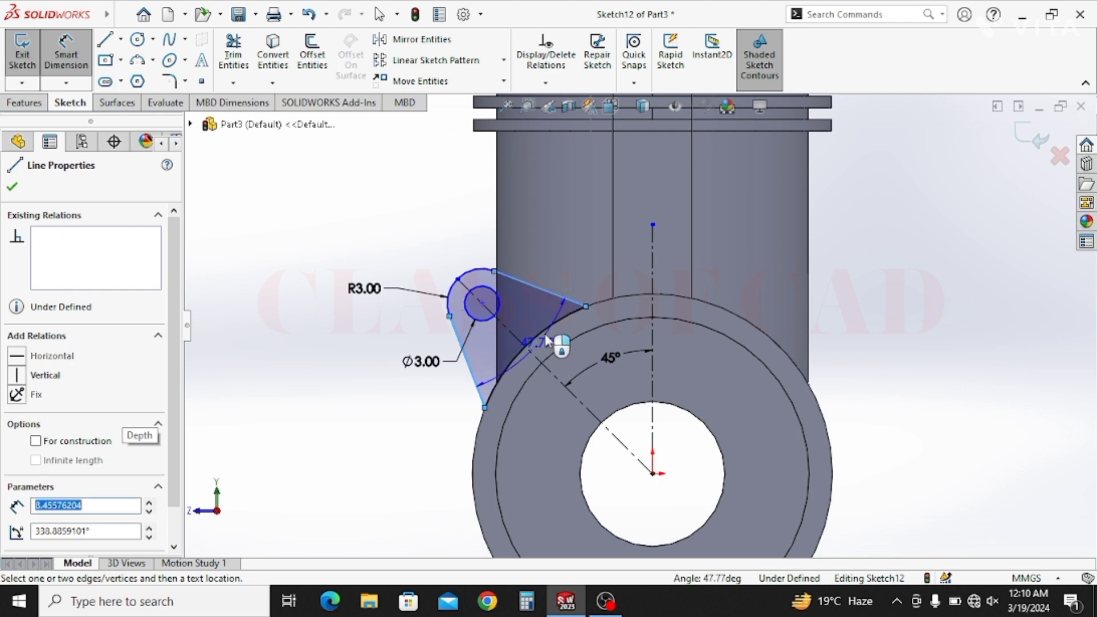
click(571, 358)
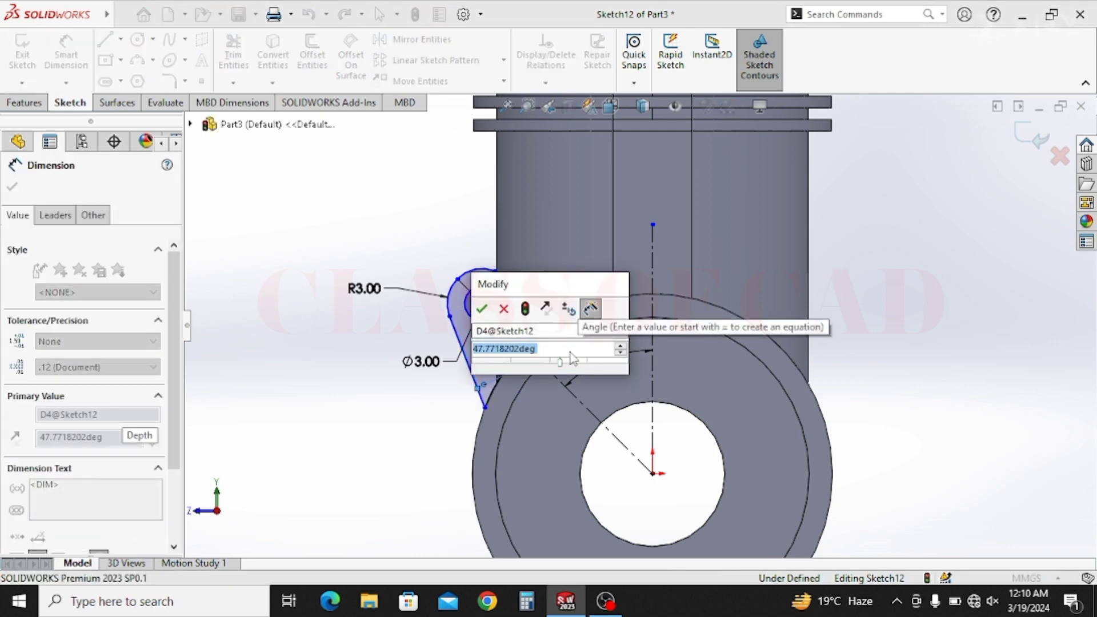
text(40)
key(Return)
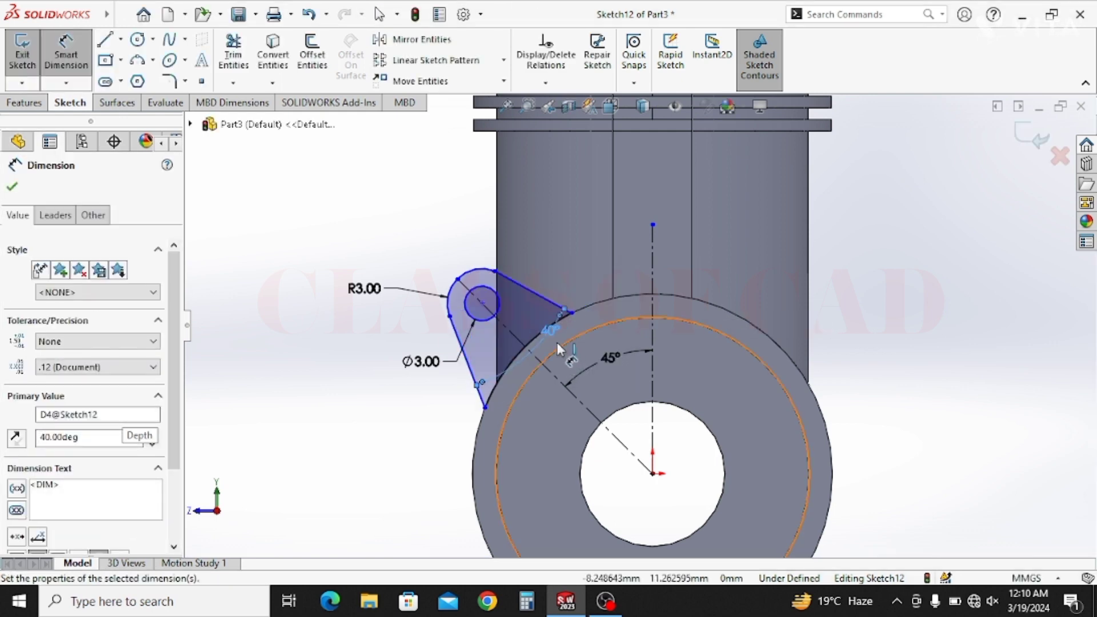
key(Escape)
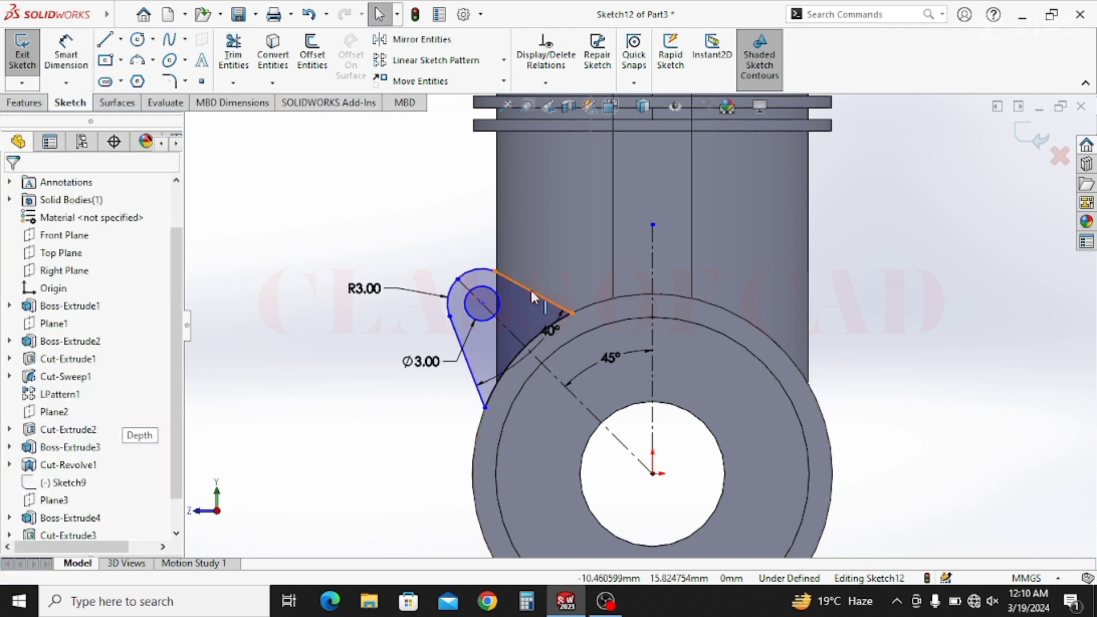
Make the lug's two side lines symmetric about the 45° centerline
click(530, 291)
ctrl+click(511, 332)
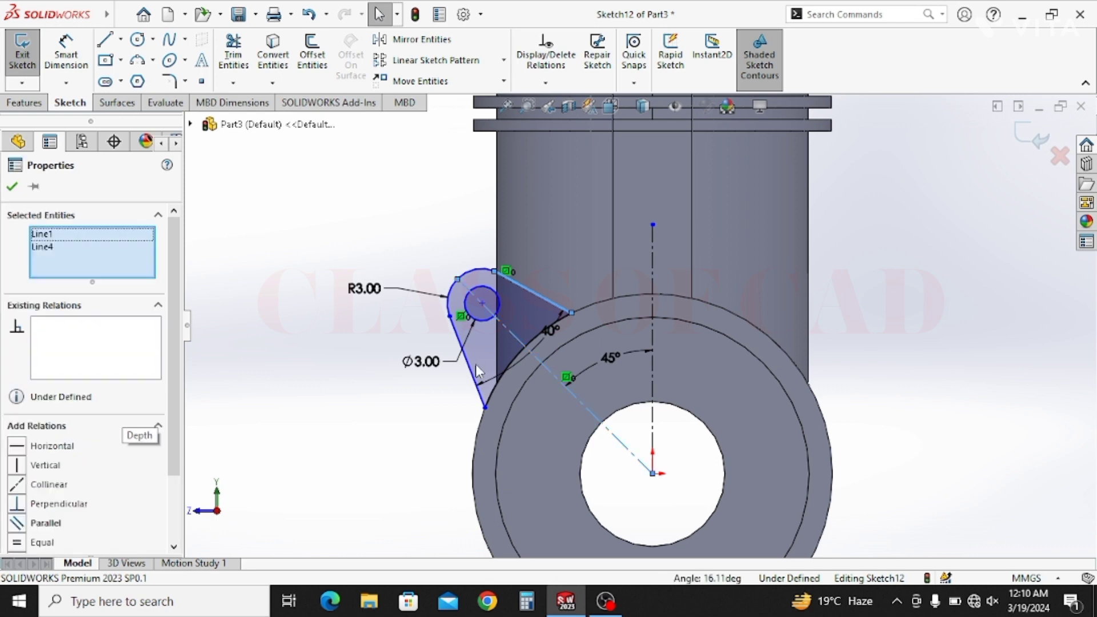
ctrl+click(473, 380)
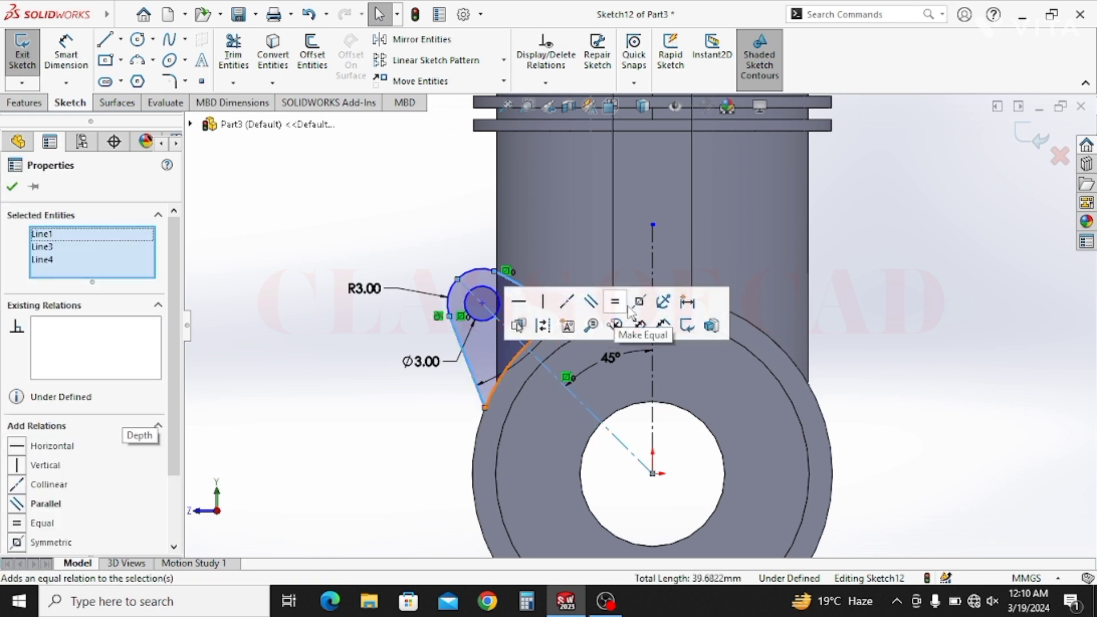
click(637, 305)
click(436, 403)
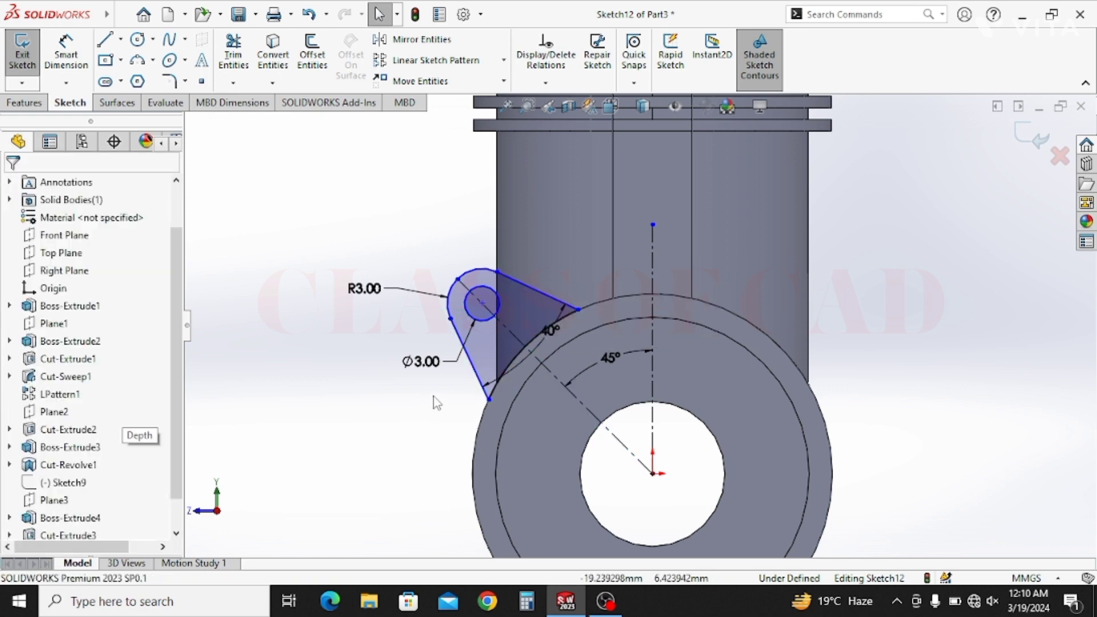
Dimension the distance from the lug's hole center to the origin as 20 mm
click(80, 69)
click(482, 303)
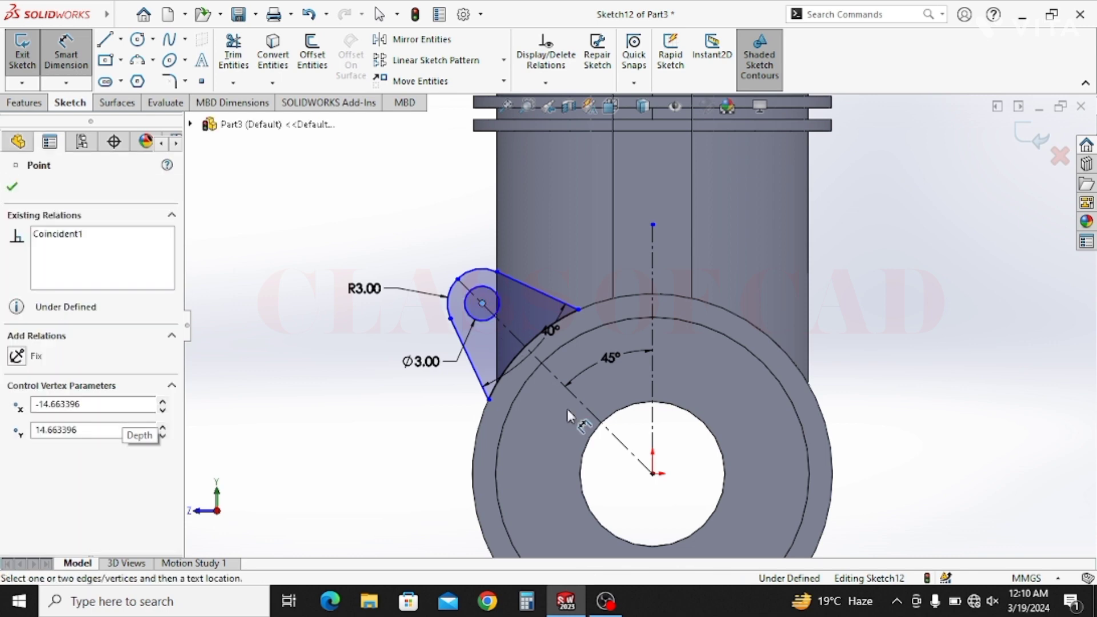
click(653, 475)
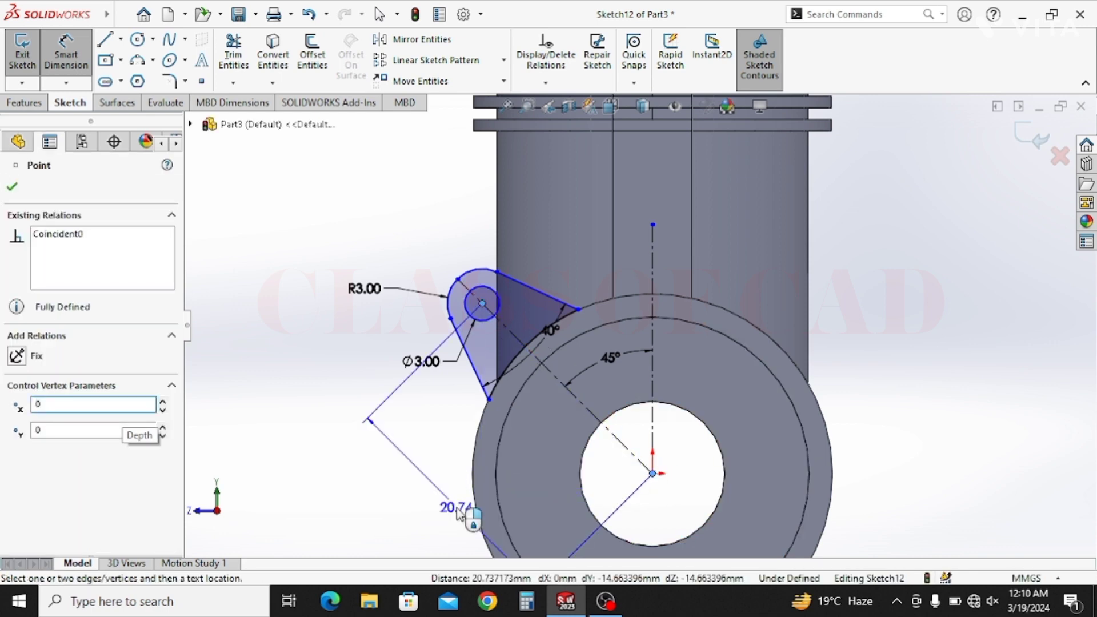
click(457, 511)
key(Return)
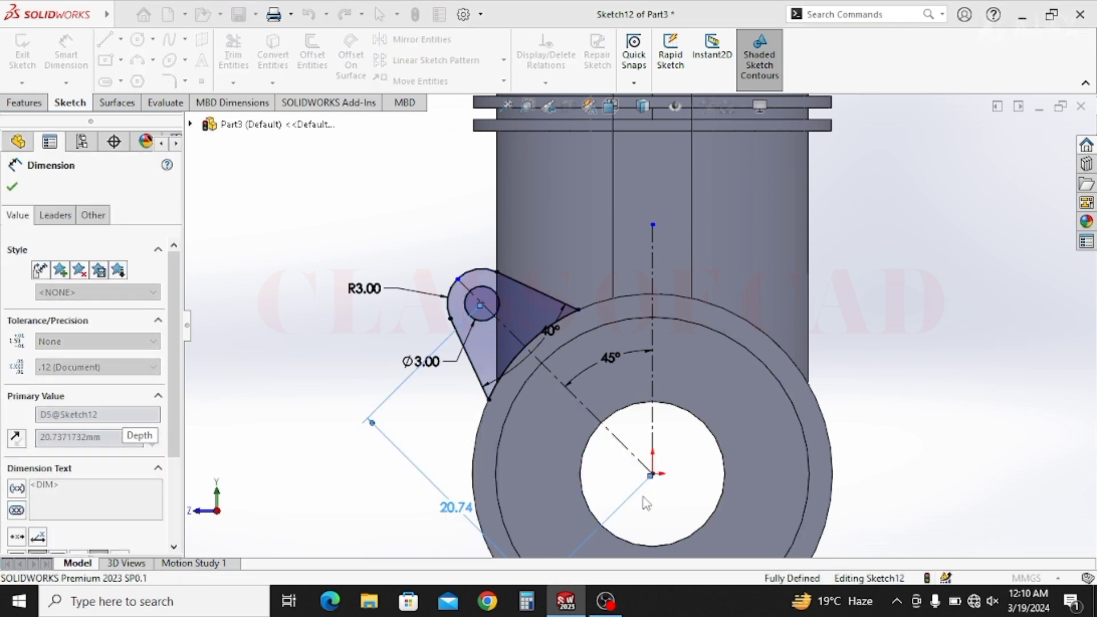
key(Escape)
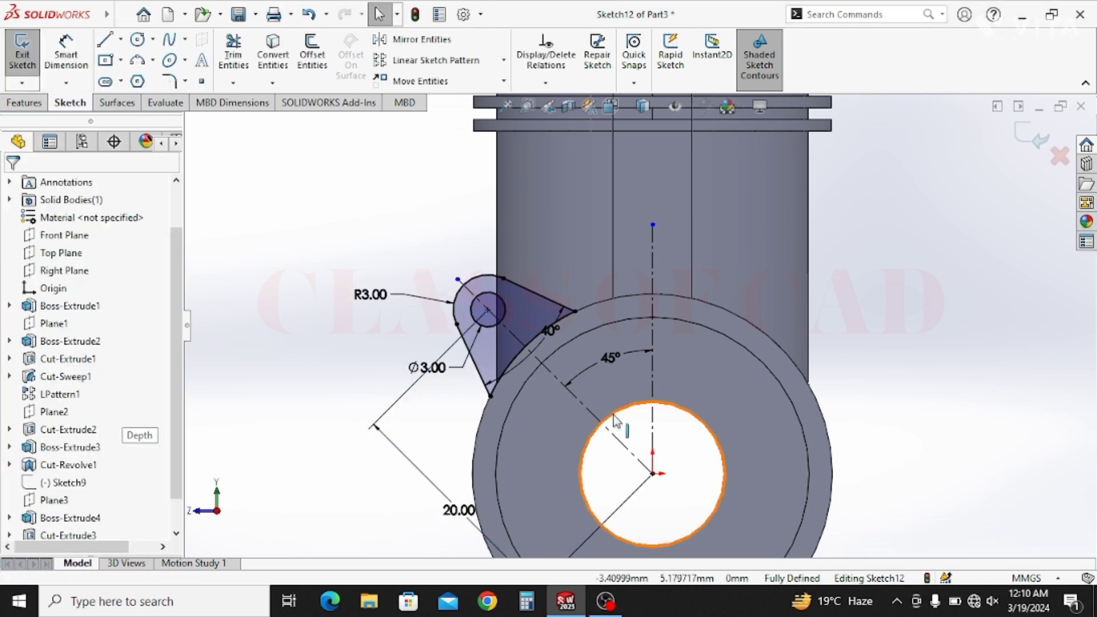
Create a circular sketch pattern of the lug profile and its hole about the origin, with 4 equally spaced instances over 360°
ctrl+middle_drag(608, 410, 570, 364)
click(485, 263)
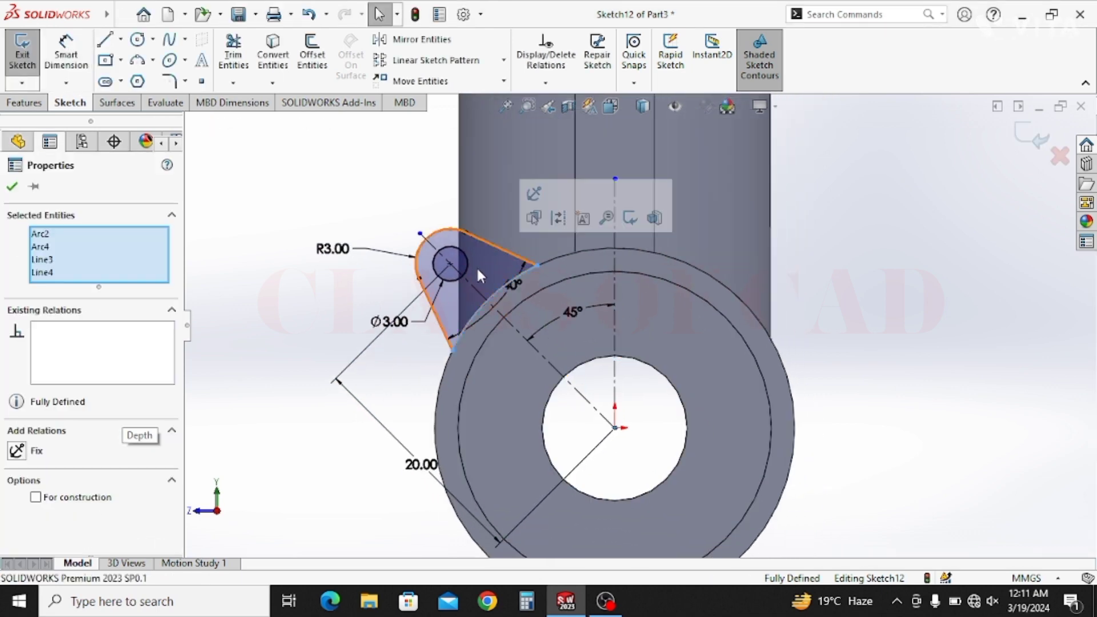
ctrl+click(467, 265)
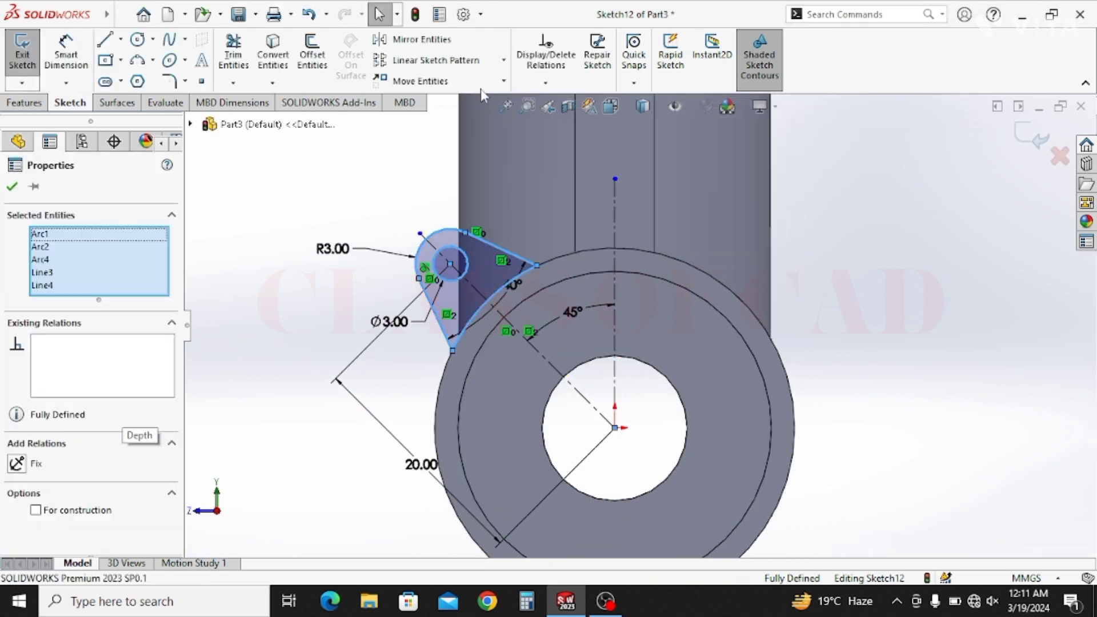
click(503, 60)
click(426, 100)
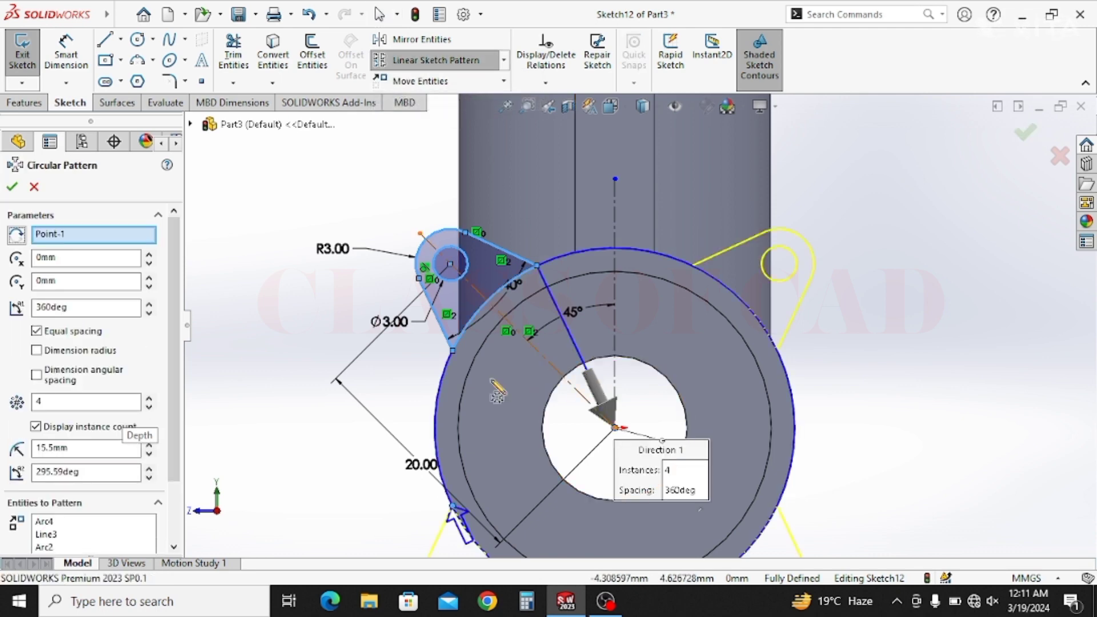
ctrl+middle_drag(517, 375, 494, 274)
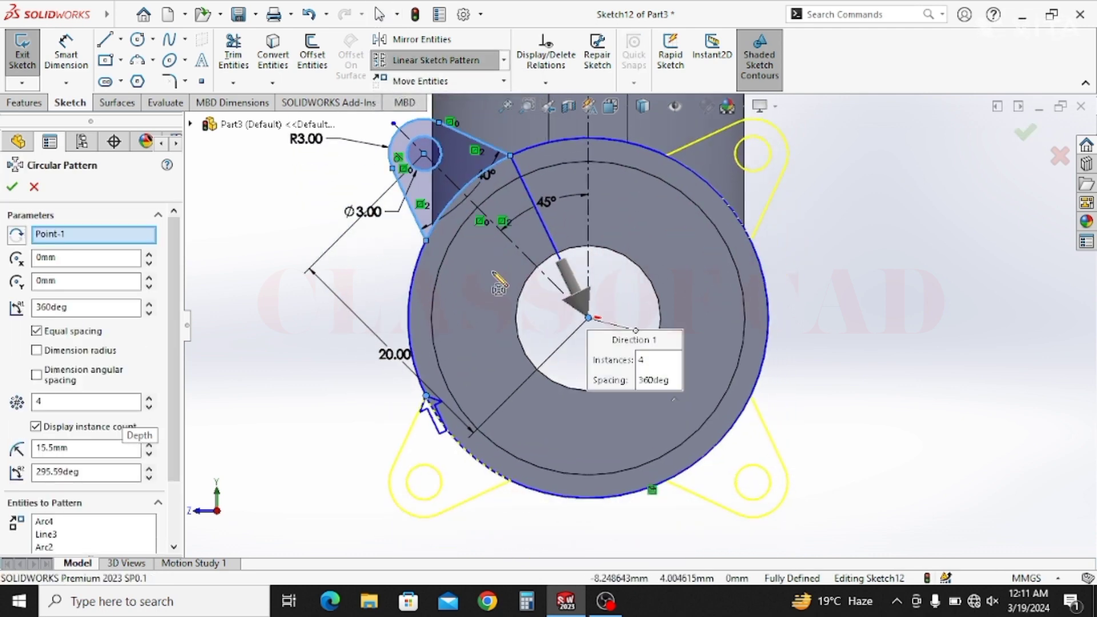
click(12, 187)
Extrude the four lug profiles 5 mm in the reversed direction, back along the large cylinder, merged with the body
click(25, 107)
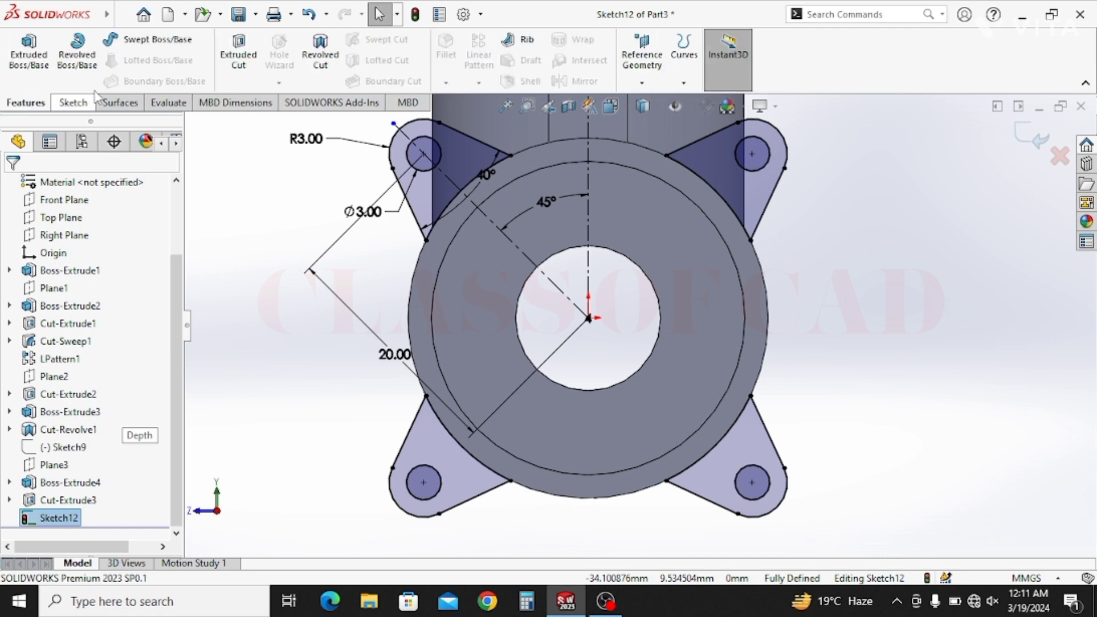
click(31, 57)
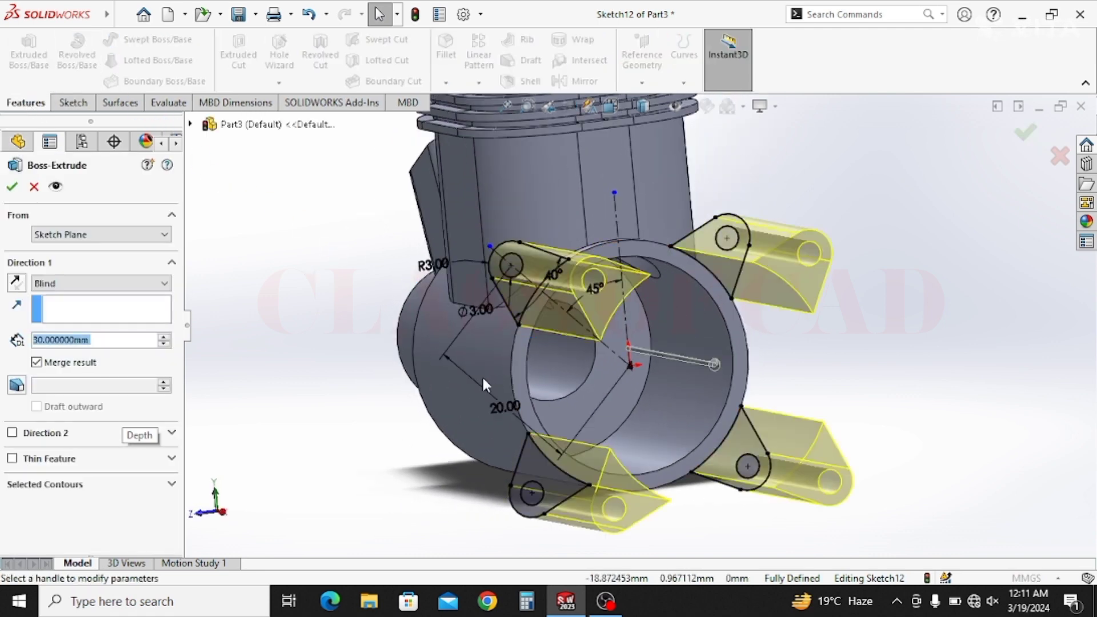
text(5)
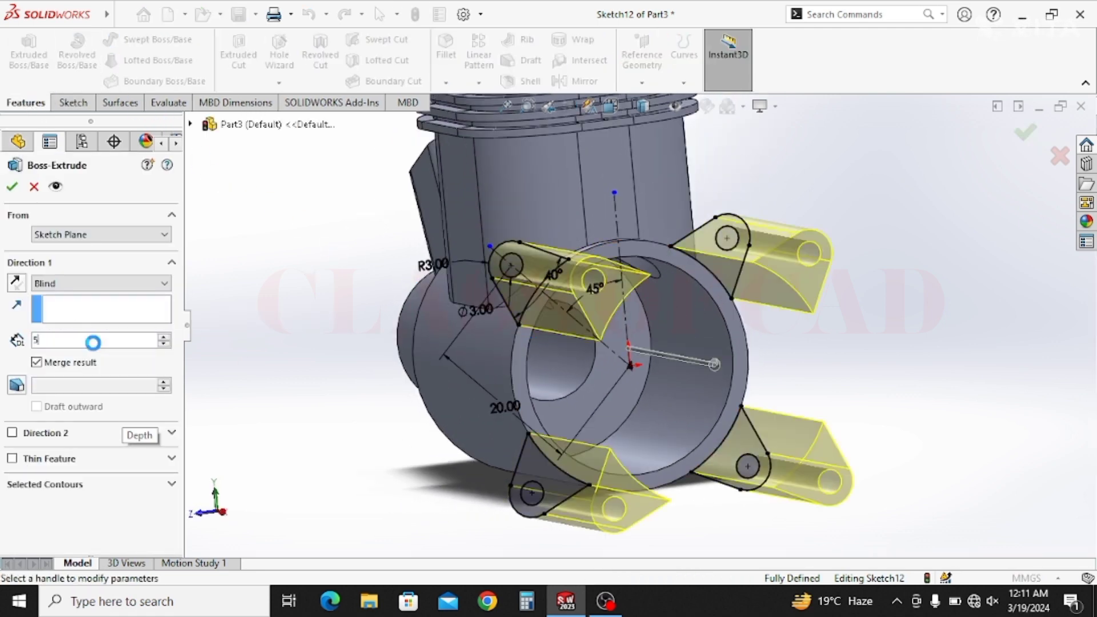
key(Return)
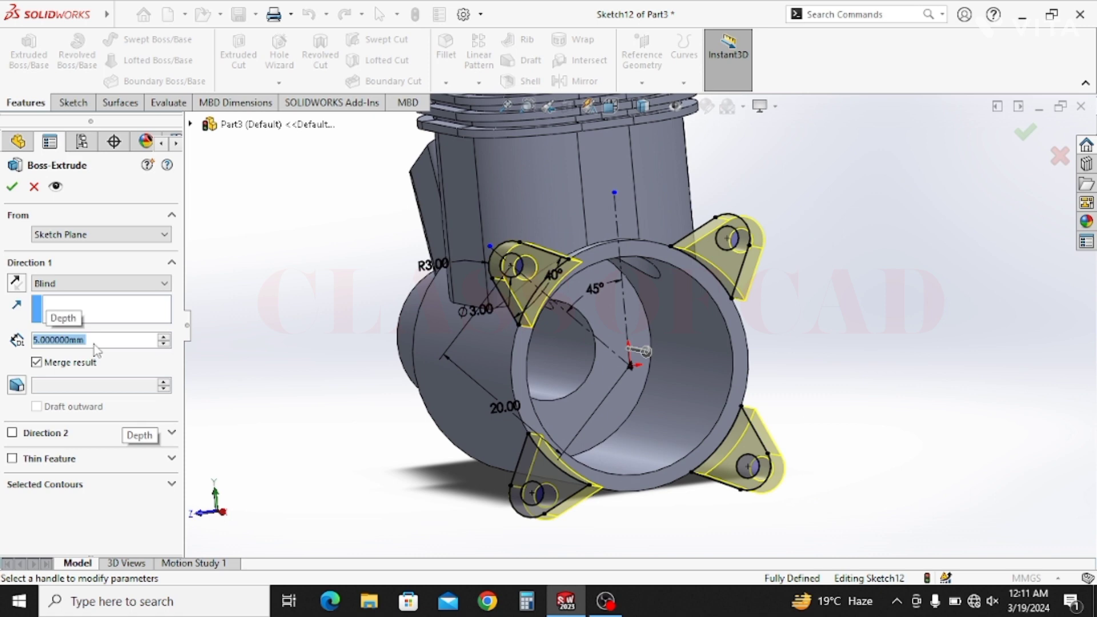
click(16, 287)
click(13, 188)
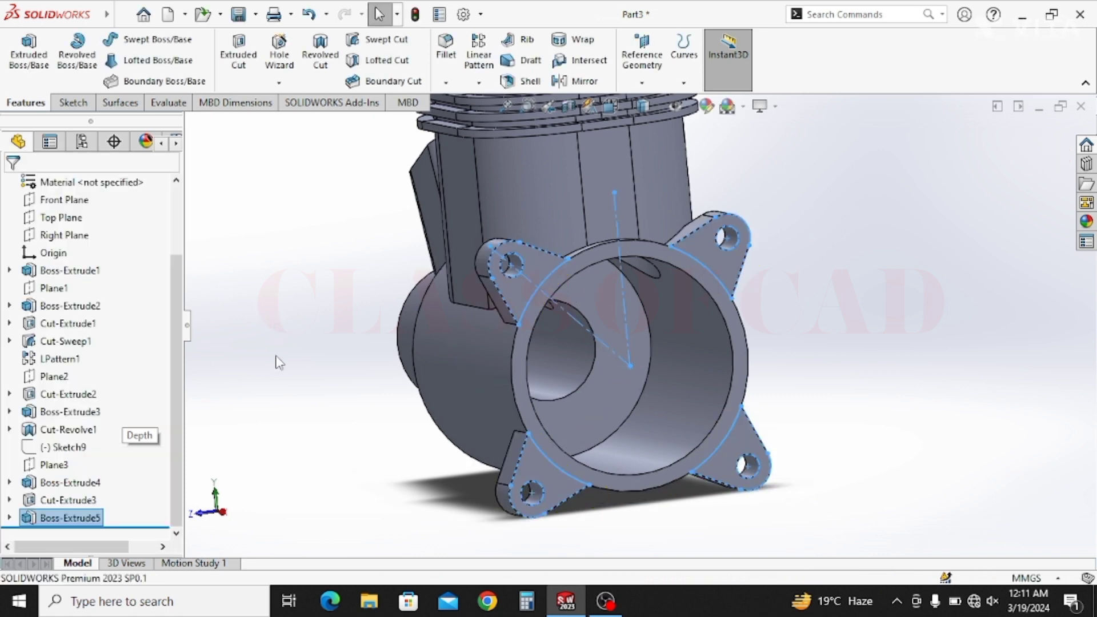
Create a reference plane offset 5 mm from the lugged end face, with the offset flipped toward the body
middle_drag(515, 380, 537, 427)
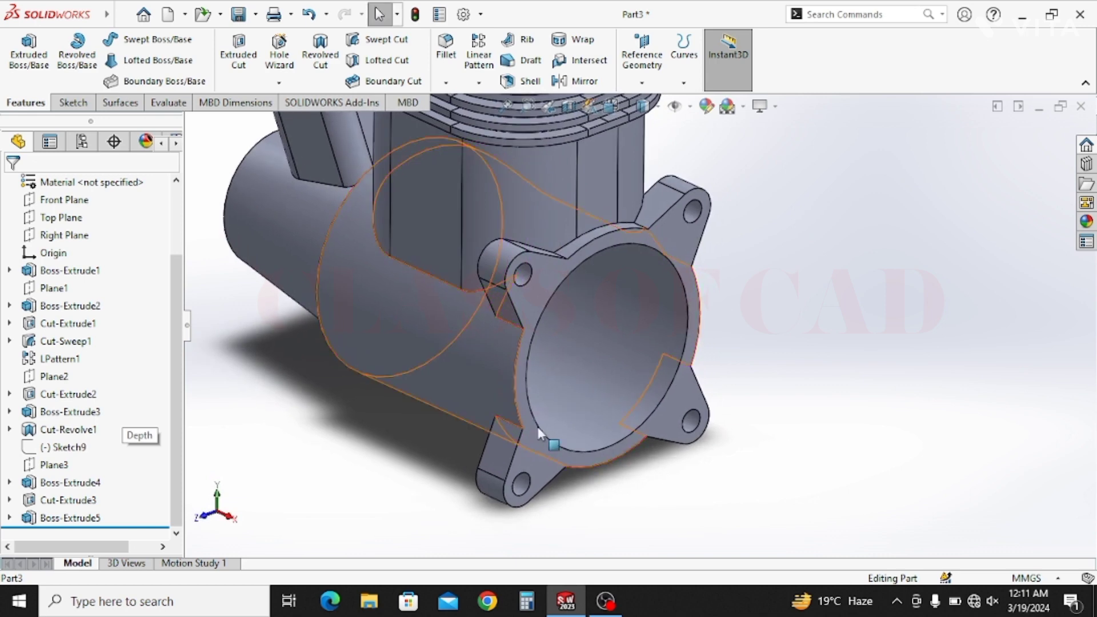
middle_drag(476, 394, 485, 374)
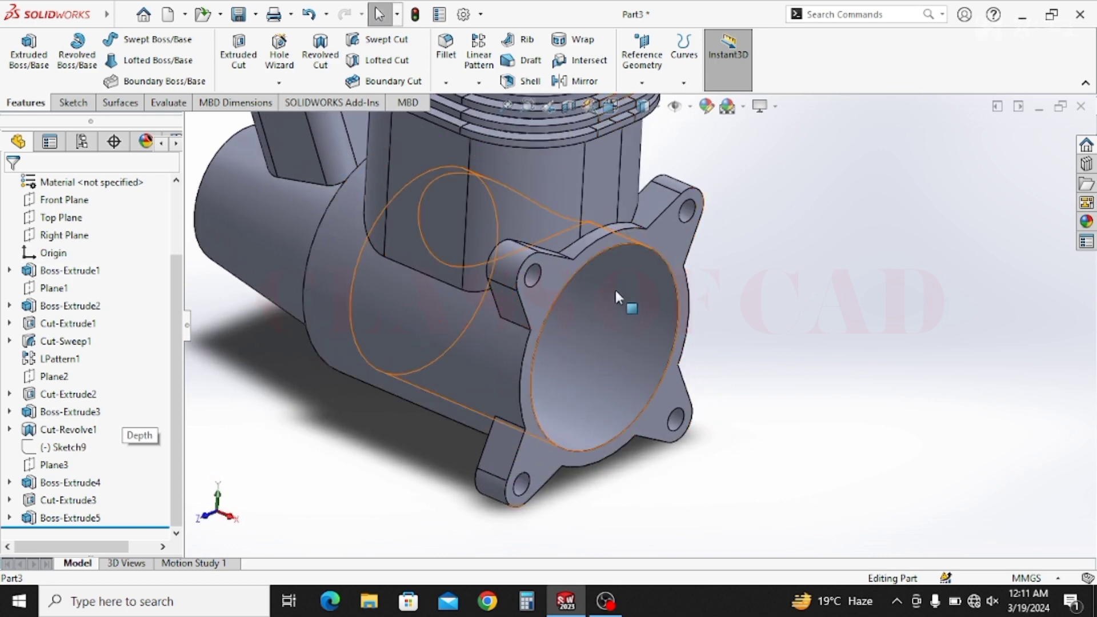
click(554, 285)
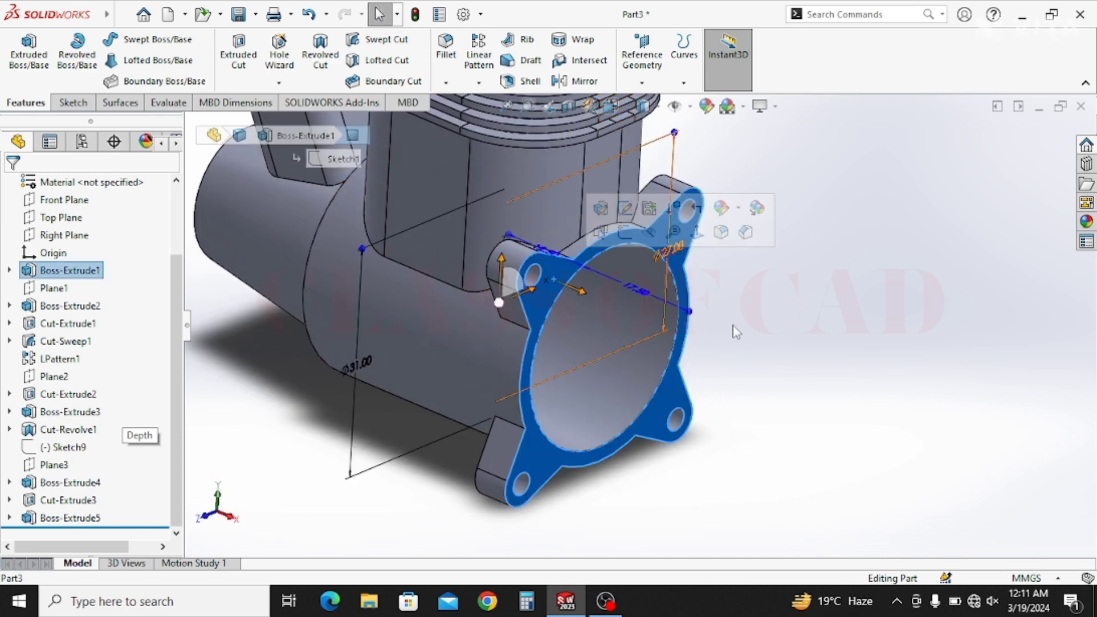
click(544, 263)
click(560, 270)
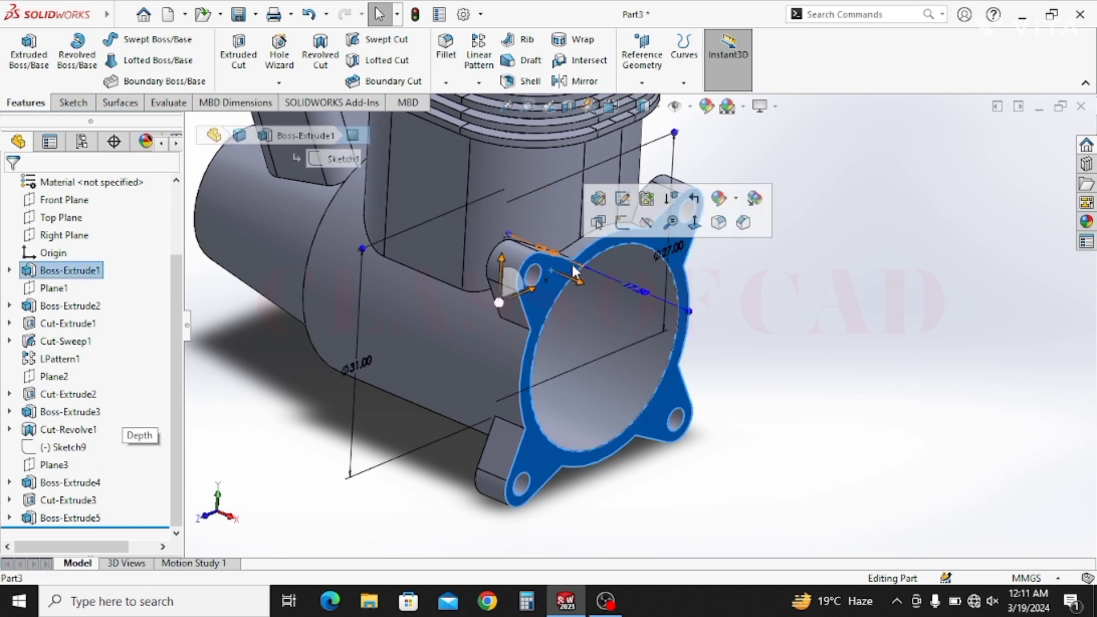
click(642, 63)
click(657, 97)
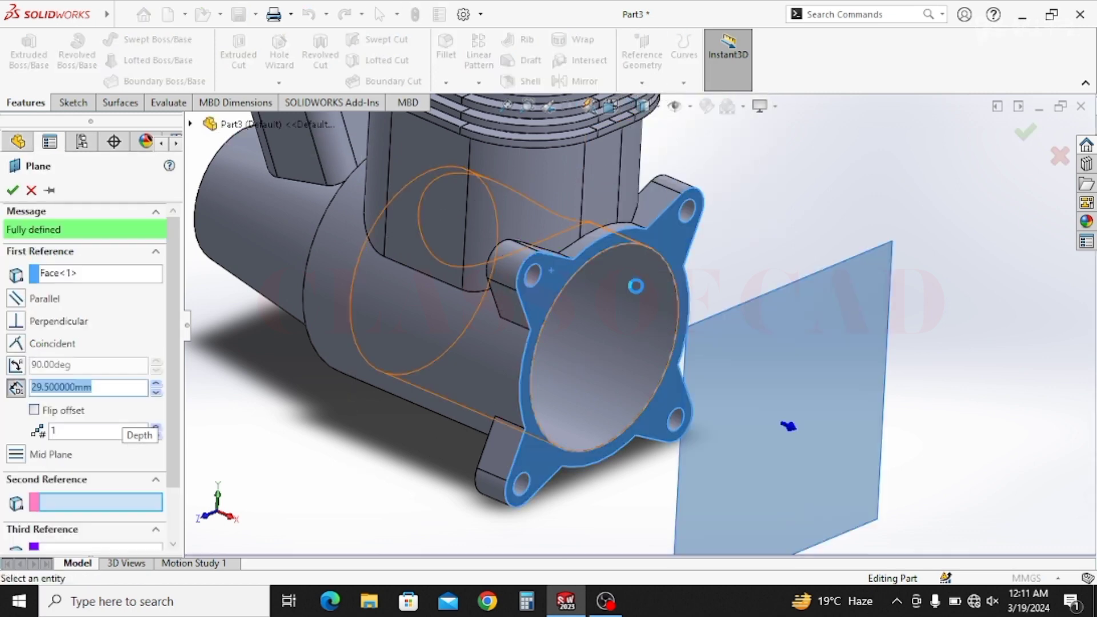
text(2)
key(Return)
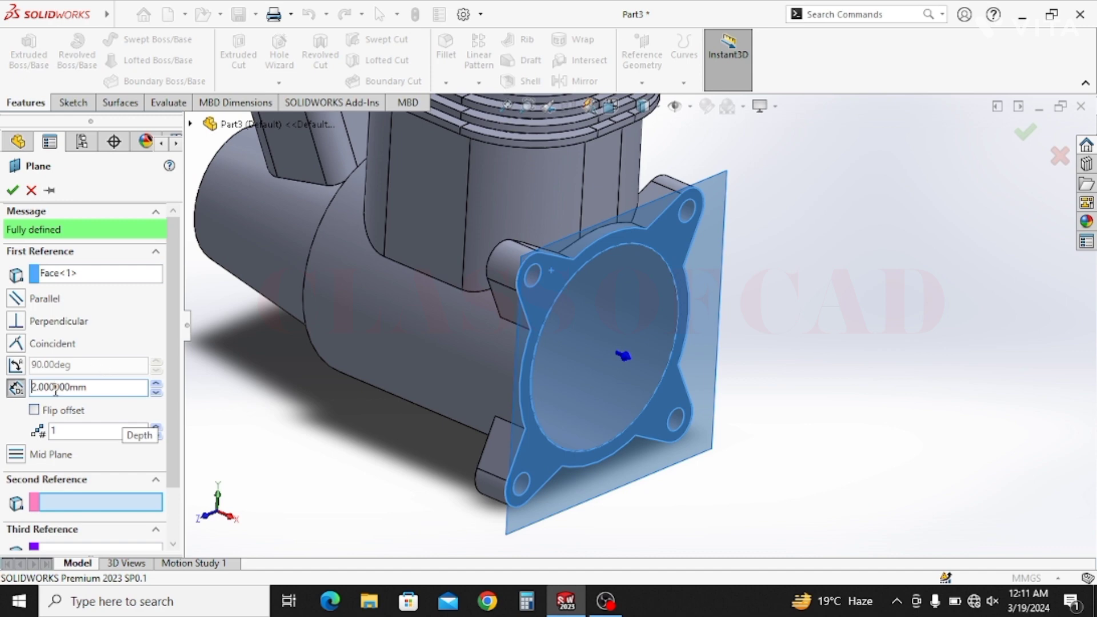
text(5)
key(Return)
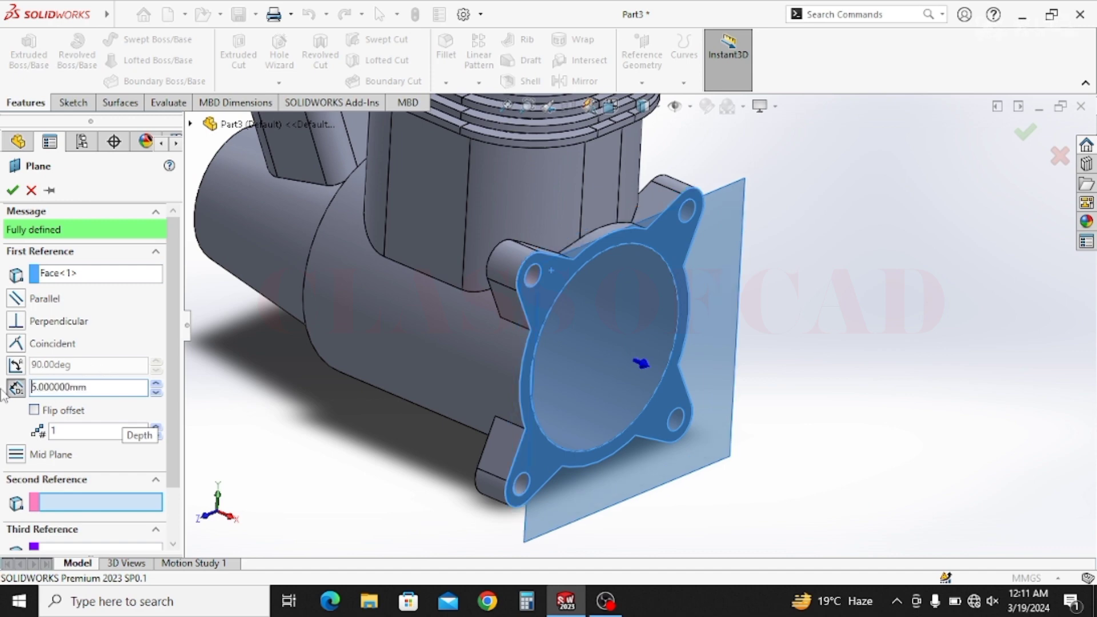
click(34, 411)
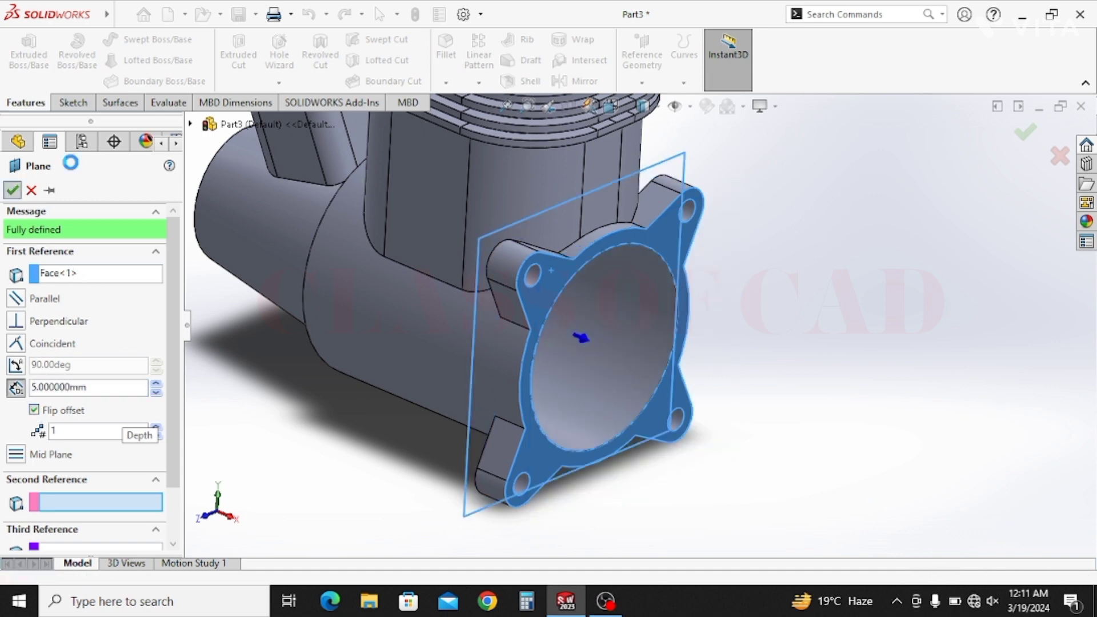
click(12, 190)
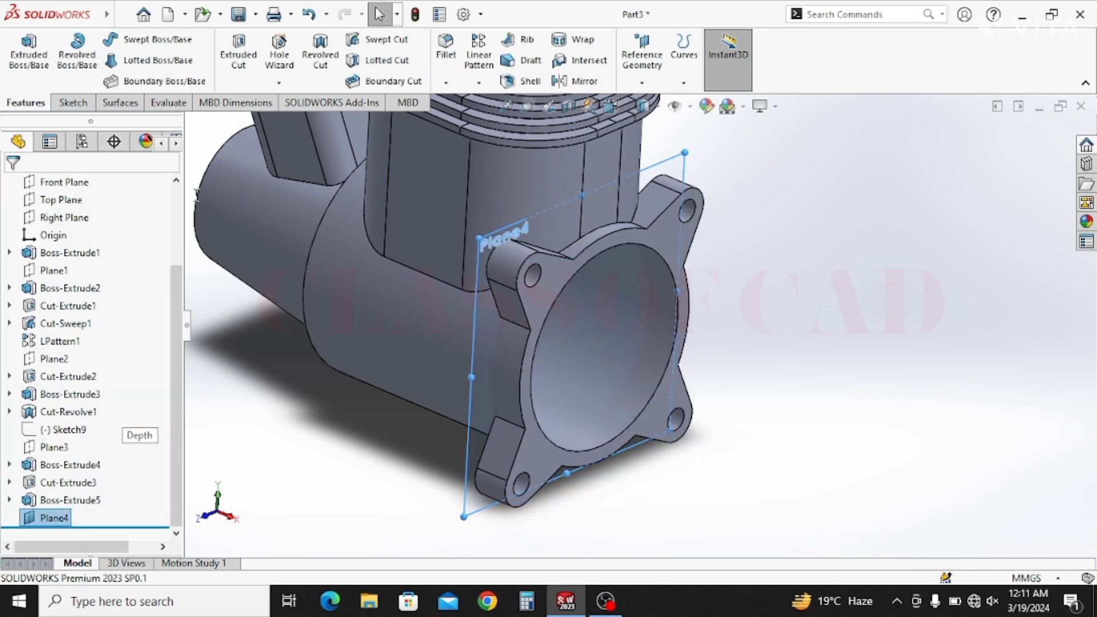
Start a sketch on the offset plane and convert the cylinder's outer arc edge between the two lugs on the +Z side
click(477, 322)
click(563, 276)
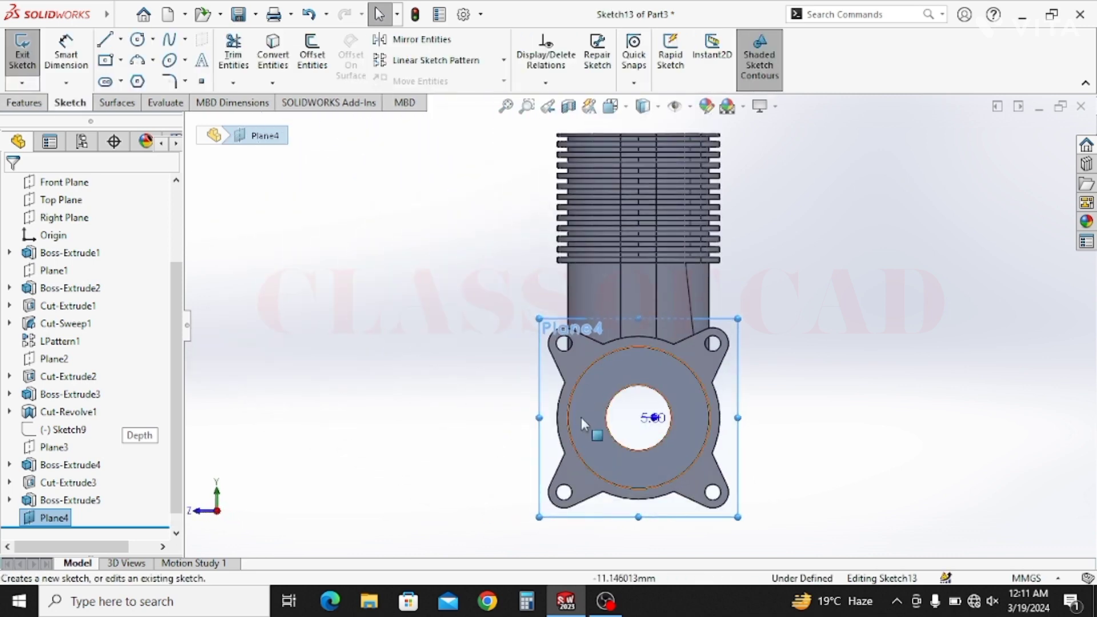
scroll(582, 417, down, 3)
key(Escape)
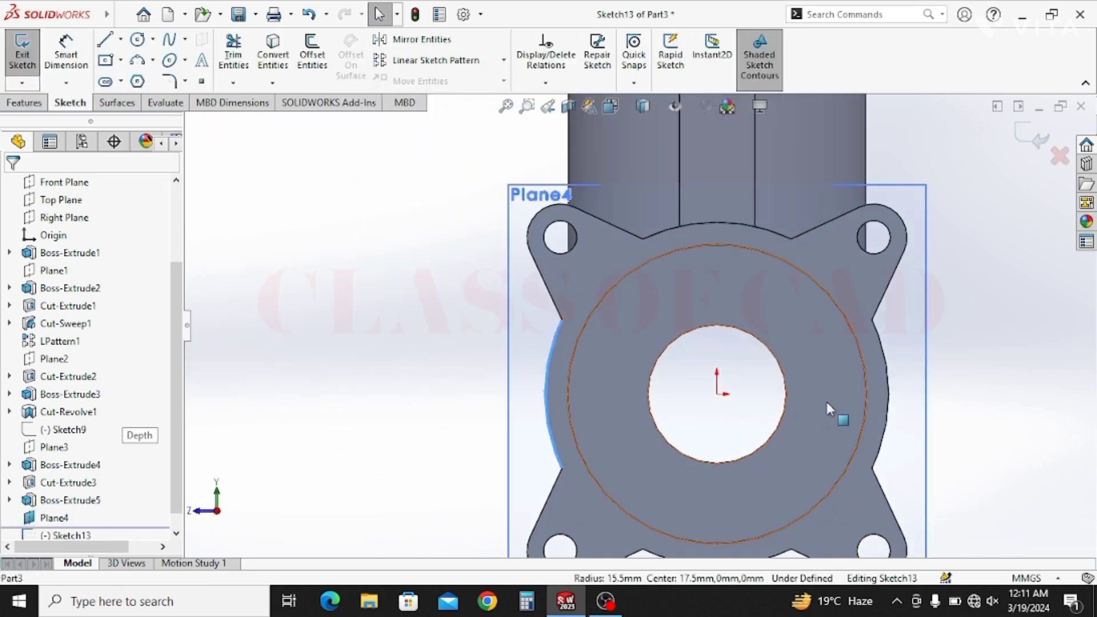
click(547, 405)
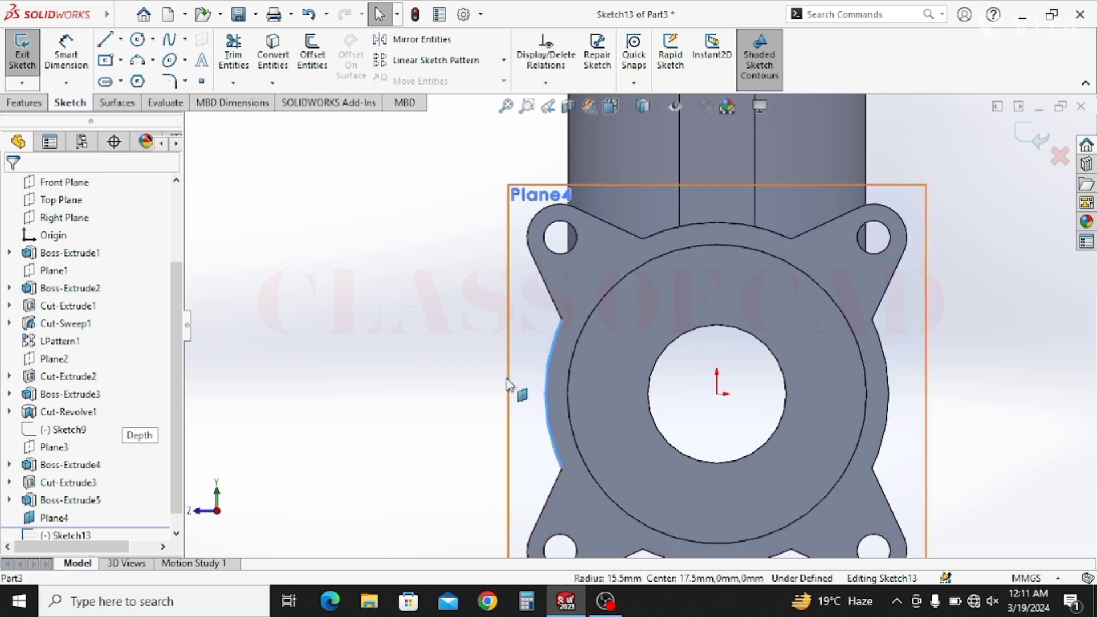
right_click(284, 49)
click(272, 57)
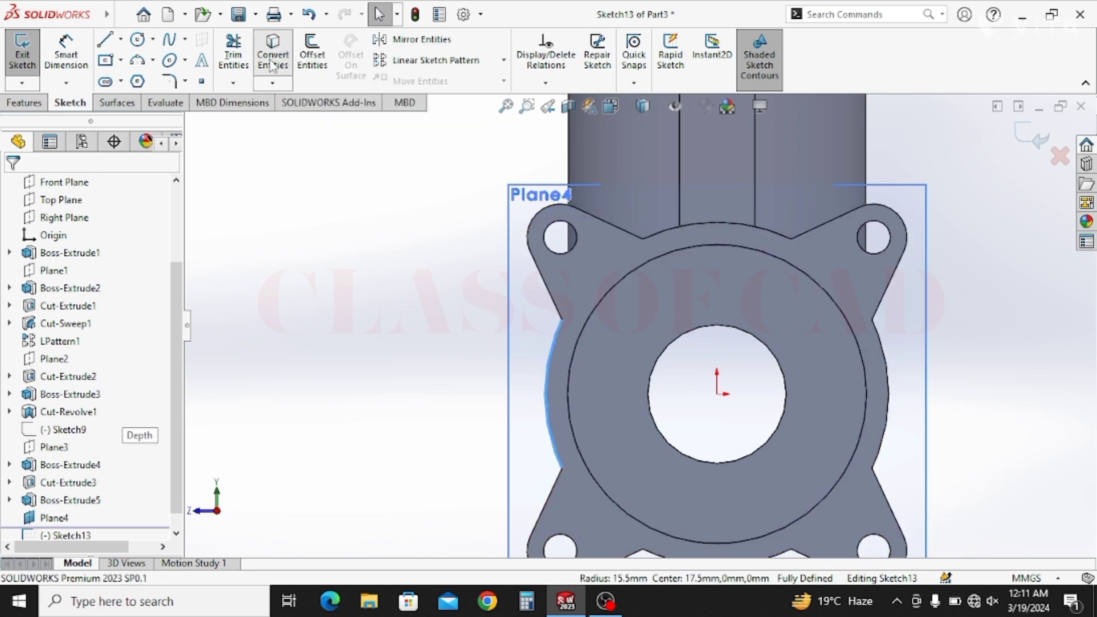
click(272, 57)
Sketch a center rectangle about 1.2 mm high that crosses the converted arc, with its lower edge level with the origin
click(110, 69)
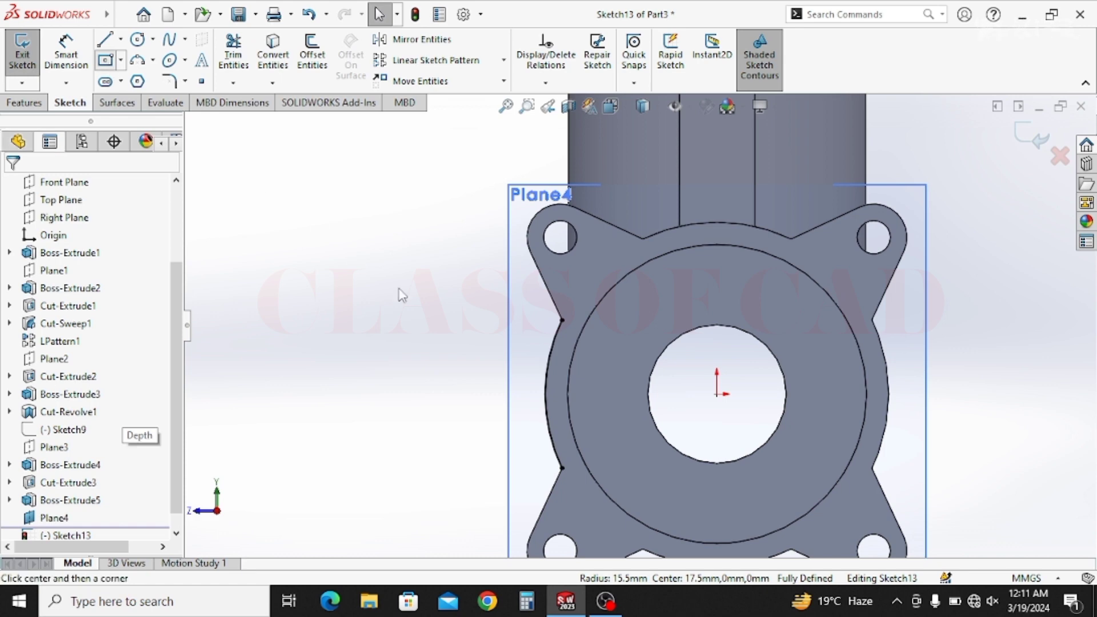
click(521, 390)
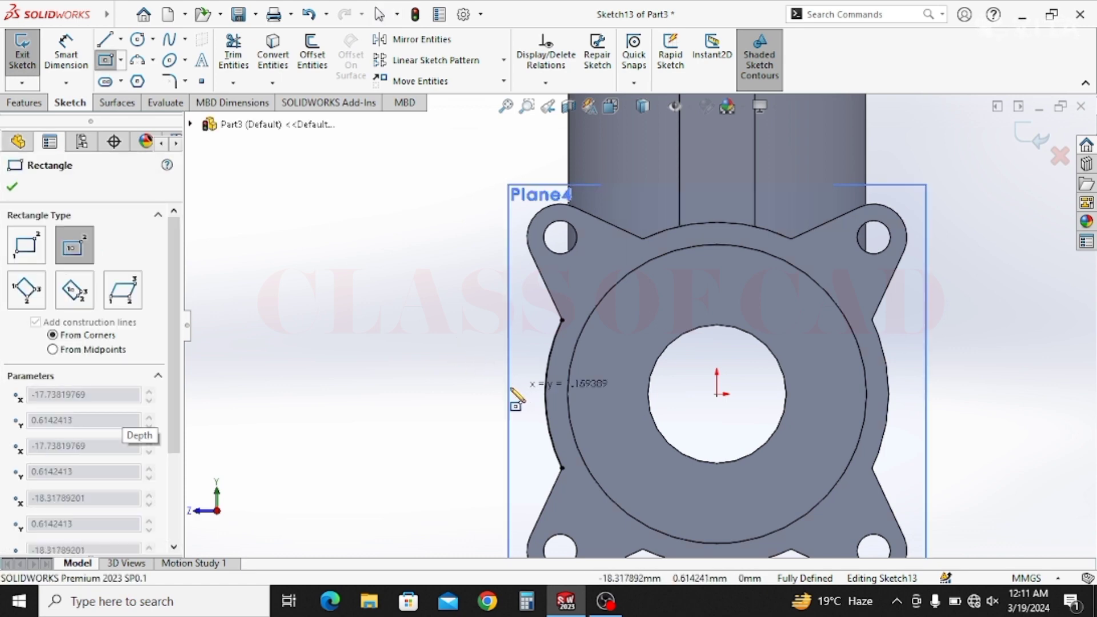
click(485, 395)
key(Escape)
Dimension the rectangle's height as 1.5 mm
key(d)
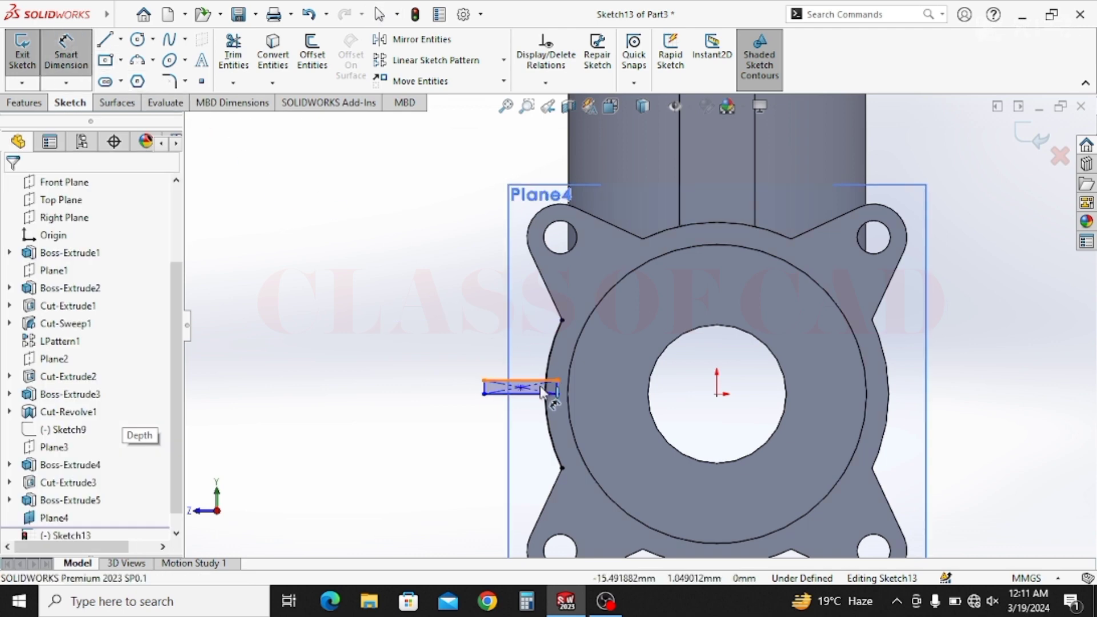
click(486, 380)
click(484, 394)
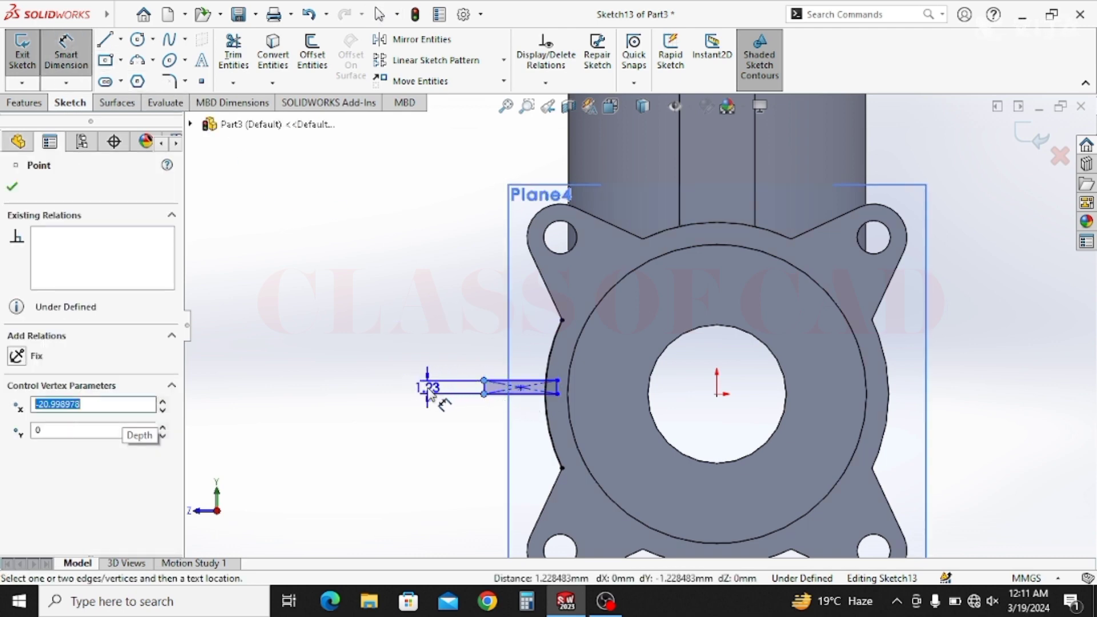
click(428, 388)
text(1.5)
key(Return)
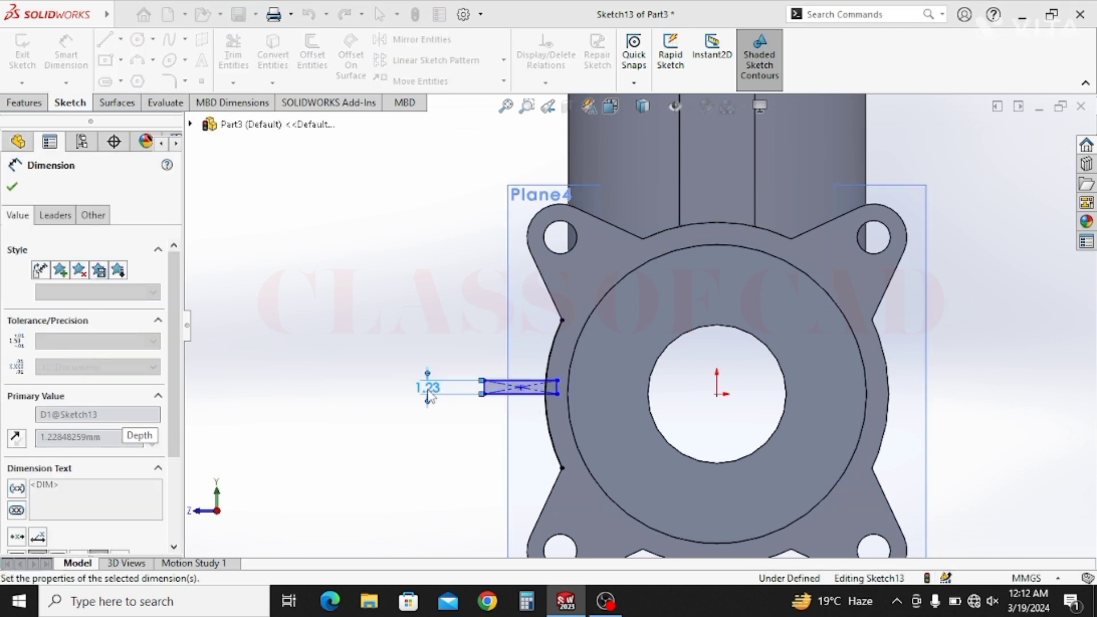
Dimension the horizontal distance from the rectangle's outer lower corner to the origin as 21 mm
click(484, 394)
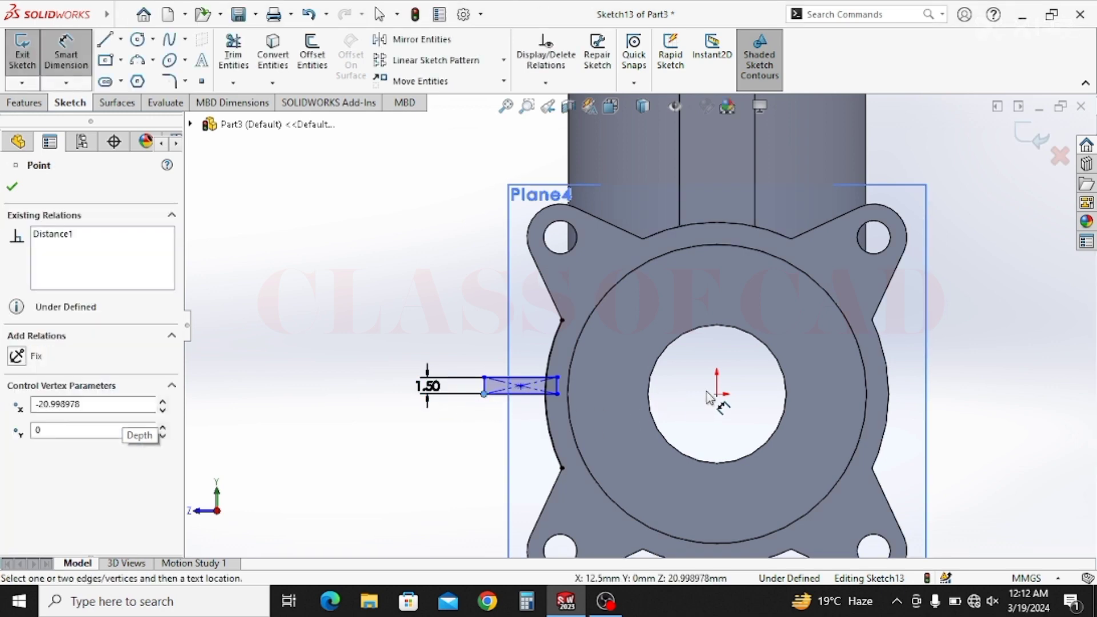
click(718, 395)
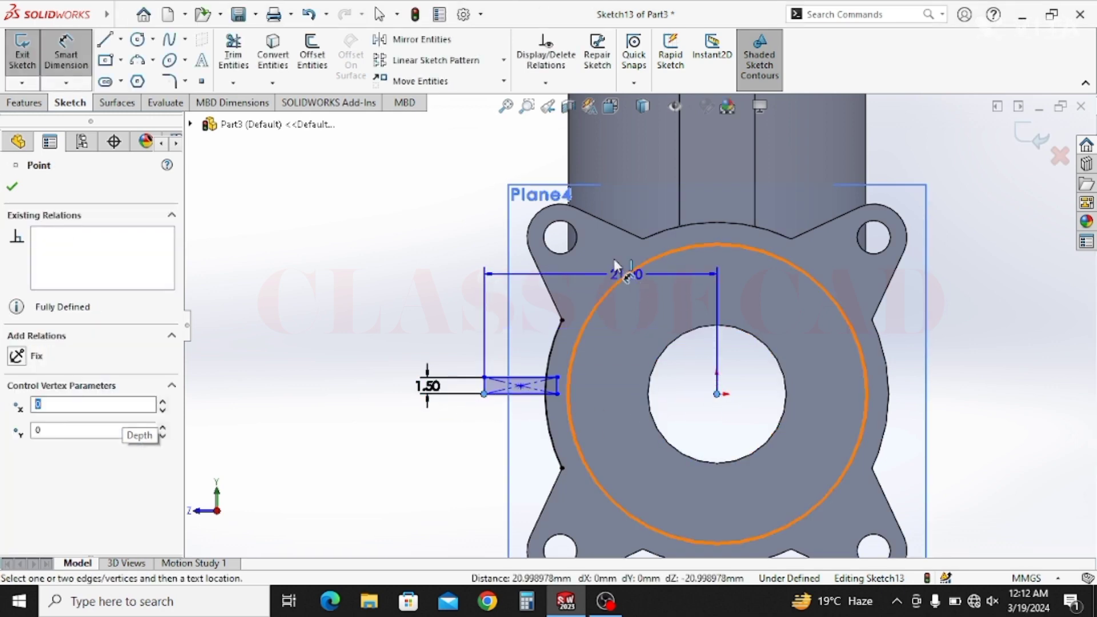
click(674, 198)
key(Return)
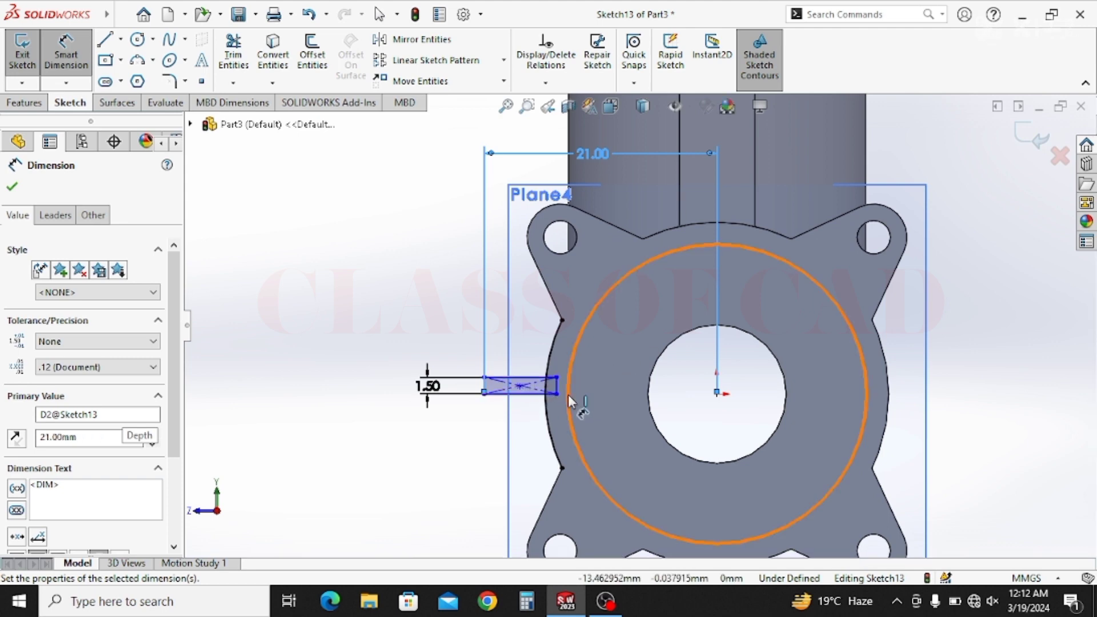
Trim away the rectangle's lines inside the cylinder outline and the converted arc's excess beyond the rectangle
click(234, 54)
scroll(609, 366, down, 5)
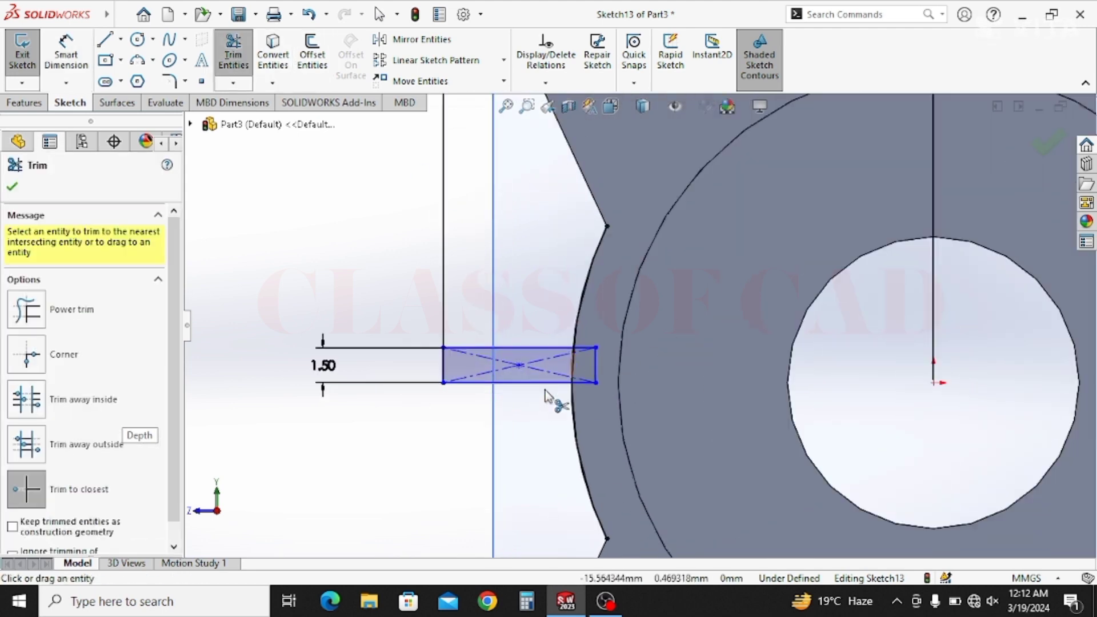
click(608, 359)
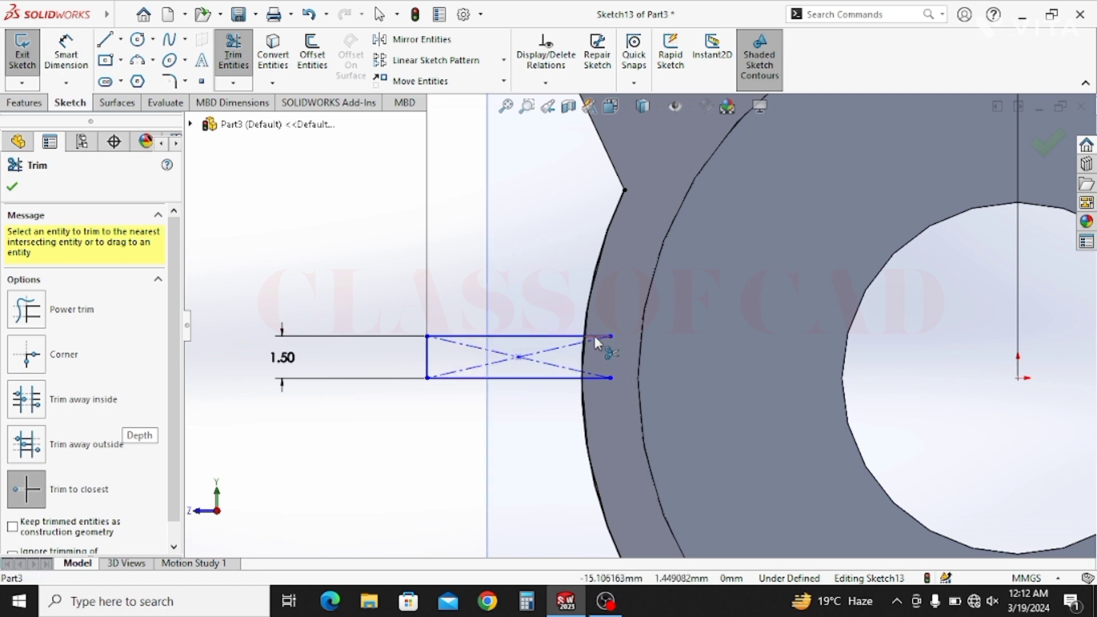
click(598, 378)
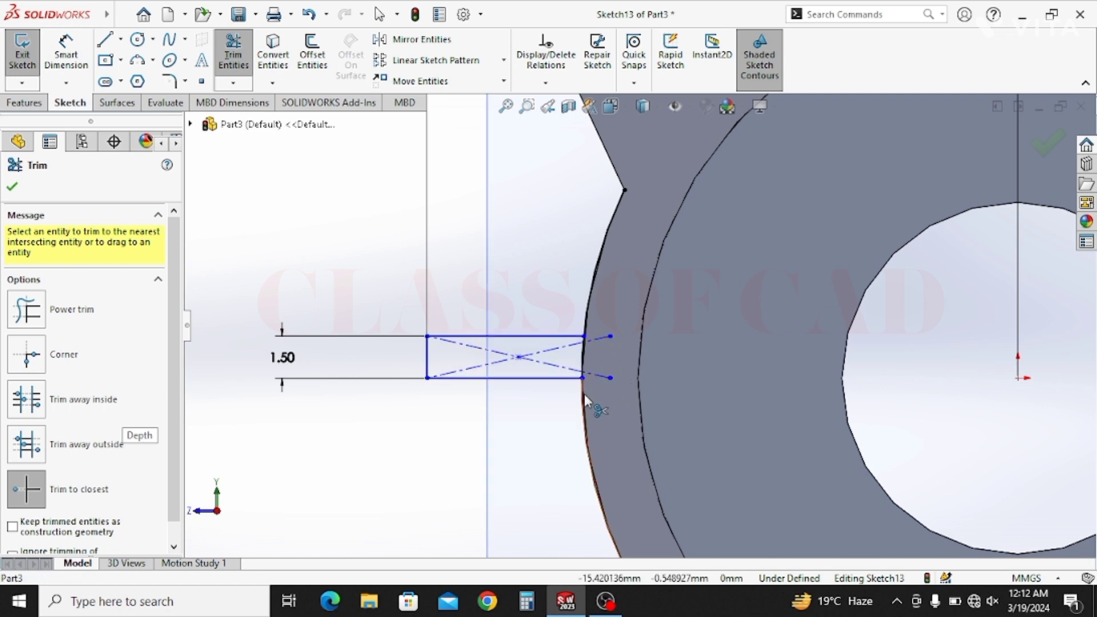
click(584, 312)
scroll(623, 349, up, 1)
ctrl+middle_drag(671, 400, 556, 356)
click(73, 50)
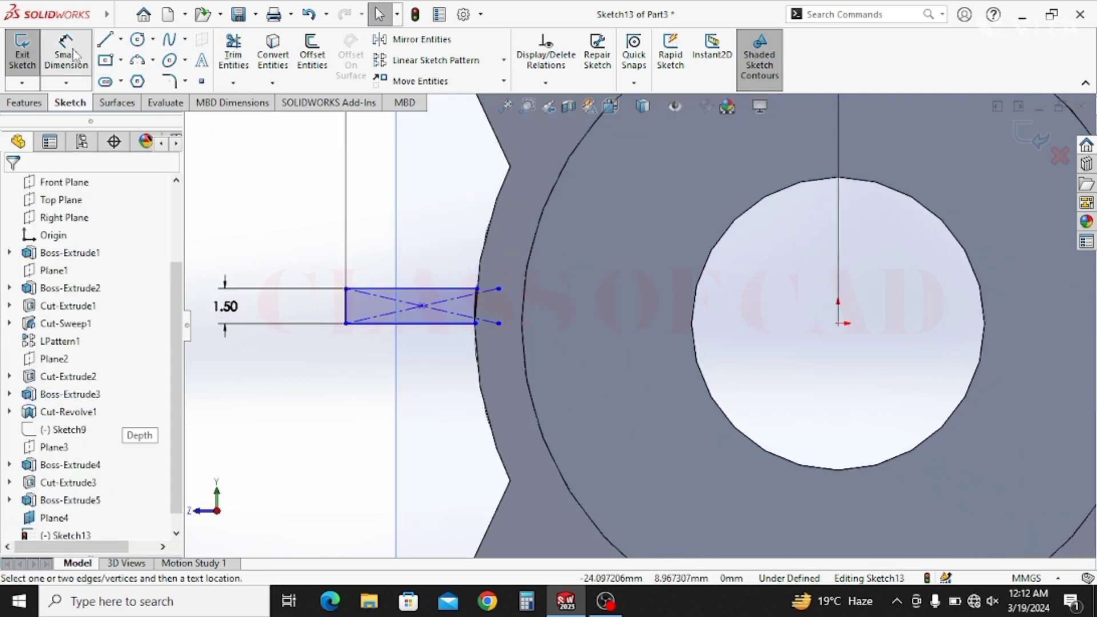
click(460, 327)
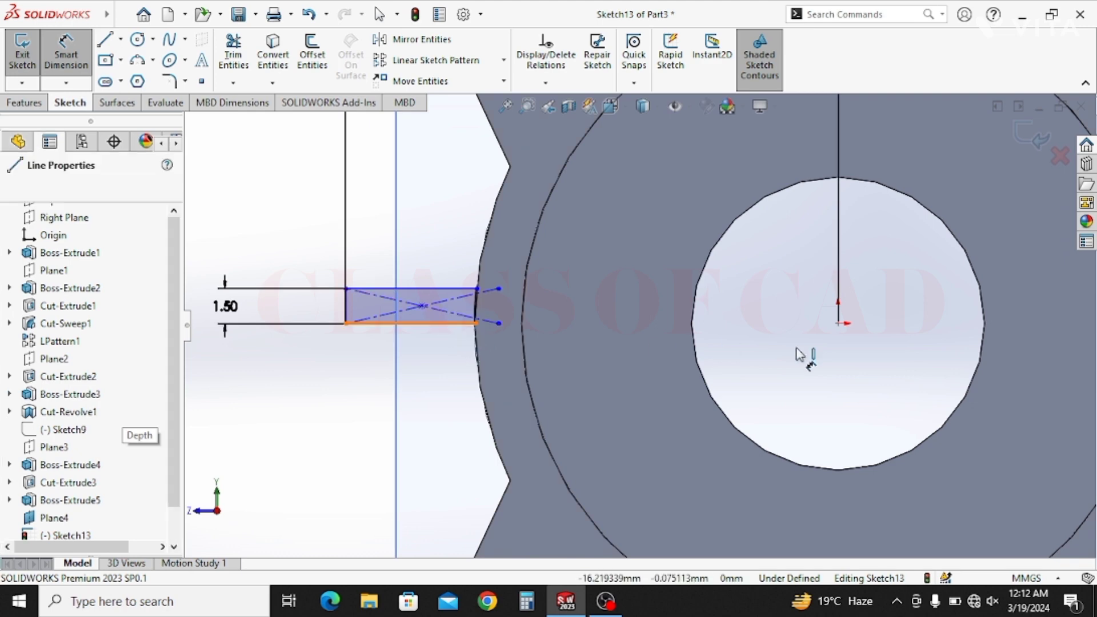
key(Escape)
key(Escape)
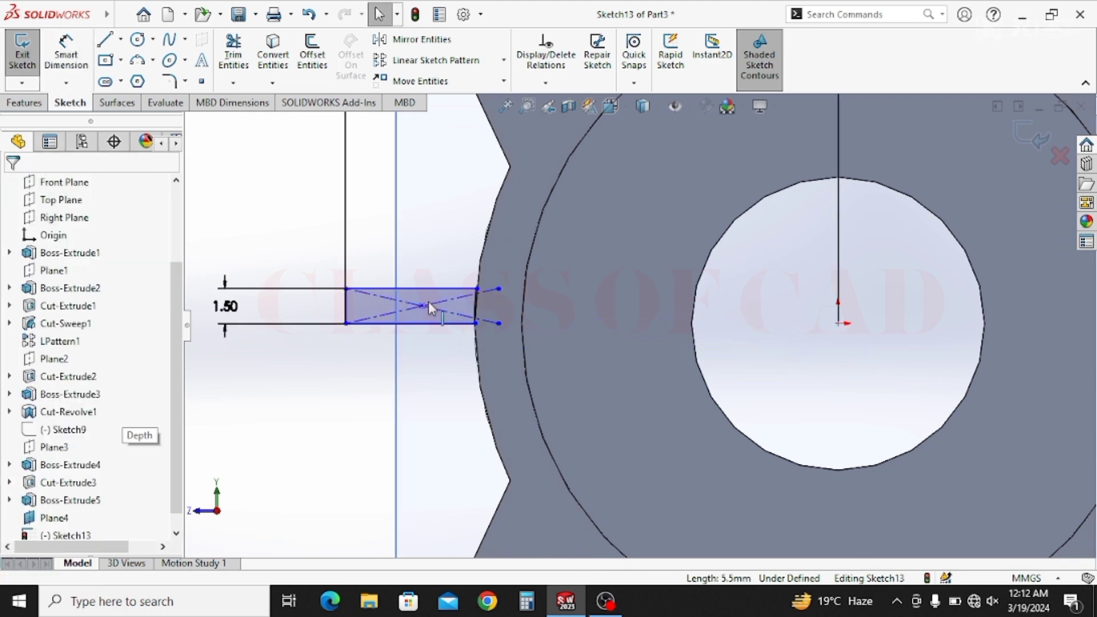
Add a horizontal relation between the rectangle's construction center point and the origin
click(422, 305)
ctrl+click(838, 325)
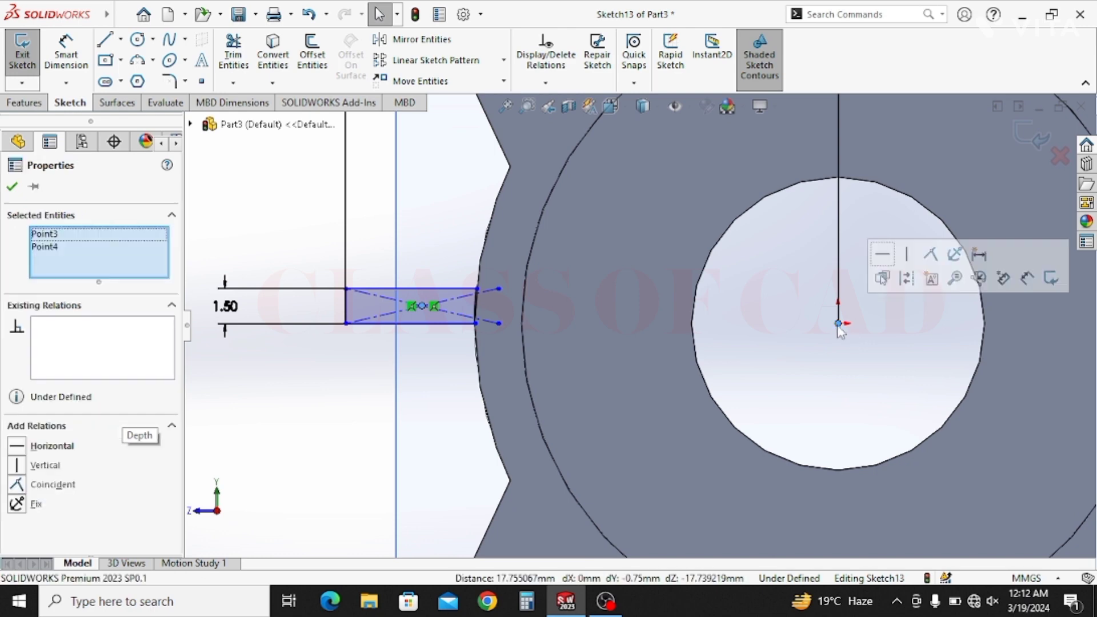
click(883, 255)
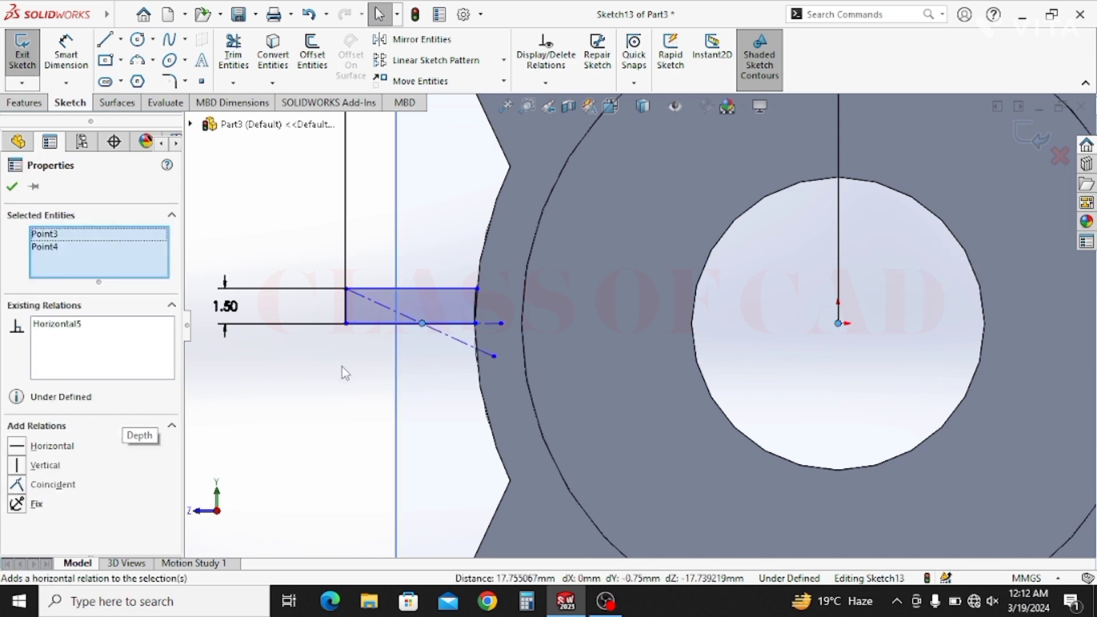
click(343, 369)
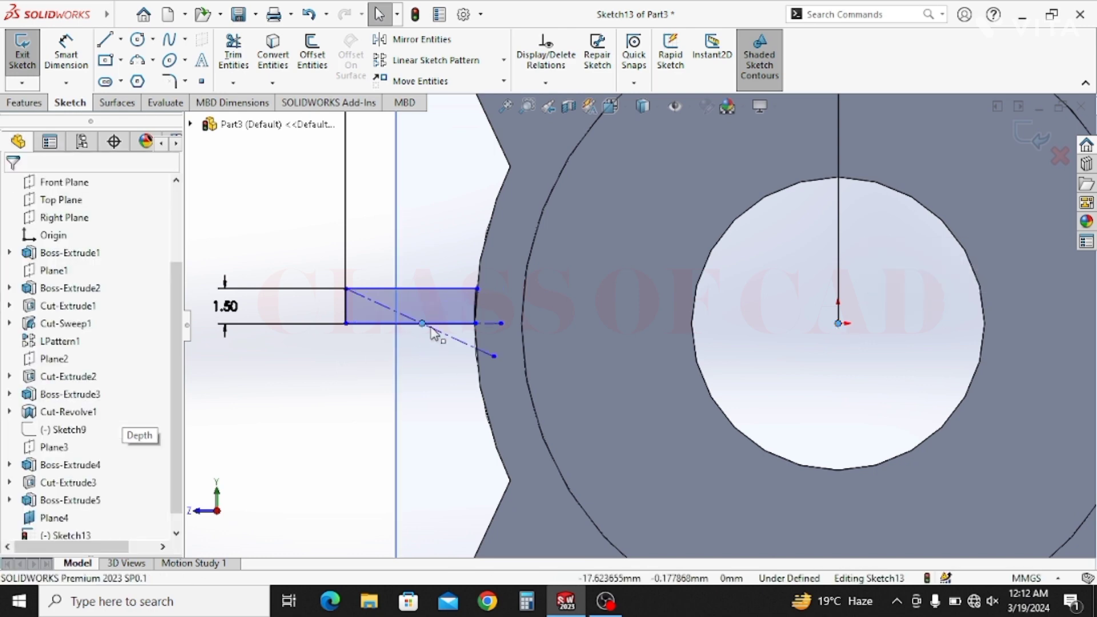
Draw a construction centerline about 24 mm long from the origin out past the rectangle's outer end
click(121, 39)
click(129, 76)
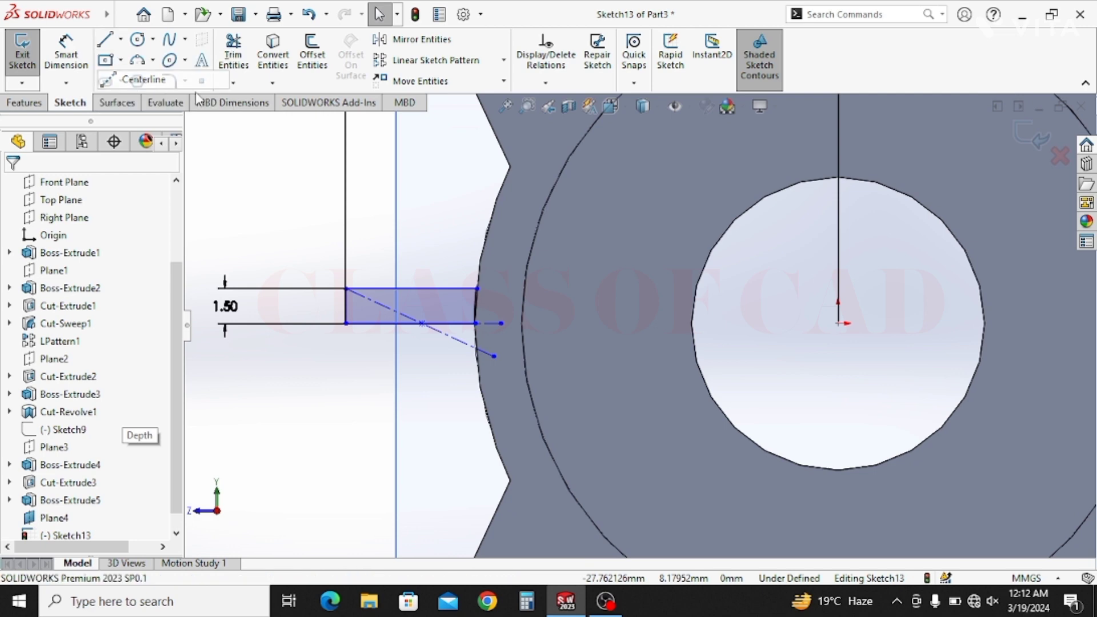
click(839, 324)
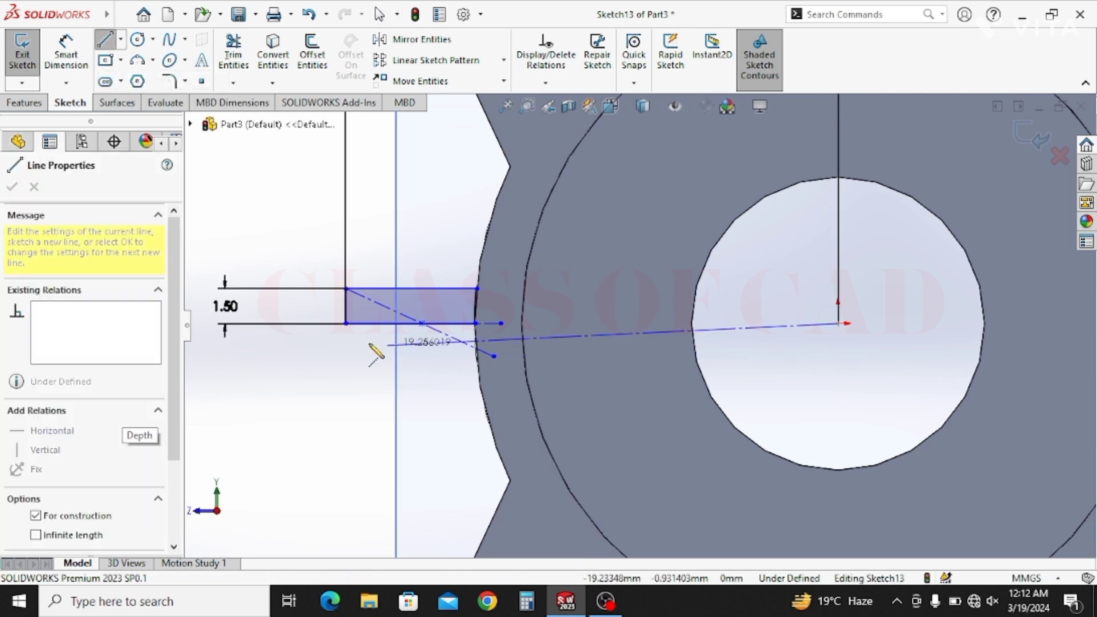
click(276, 314)
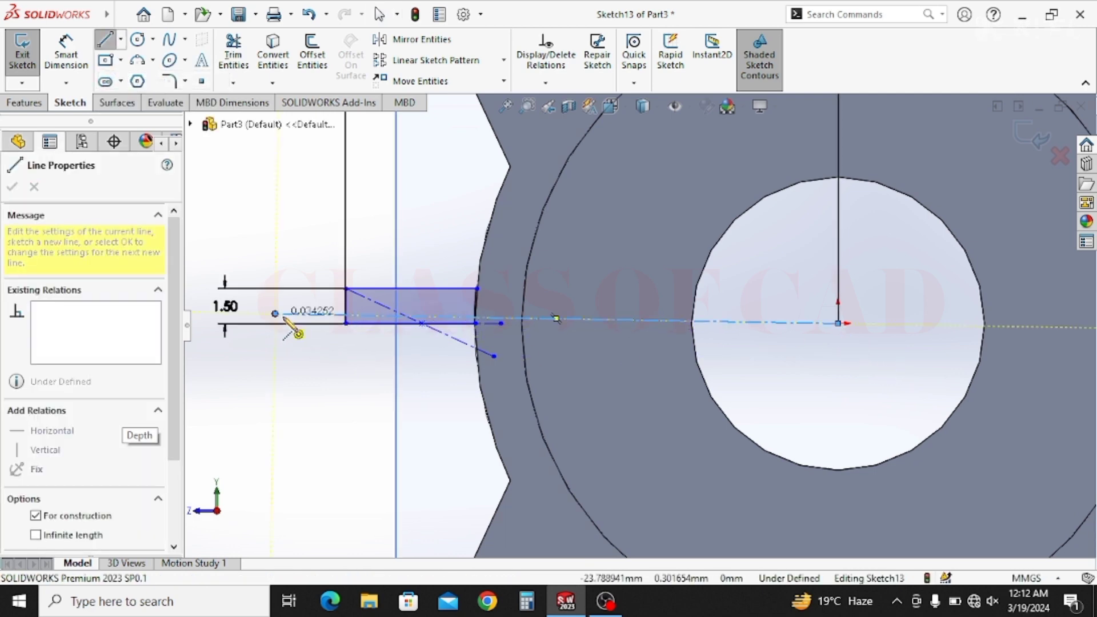
key(Escape)
Free the rectangle's construction center point from its horizontal relation and delete the two leftover diagonal construction lines
click(422, 323)
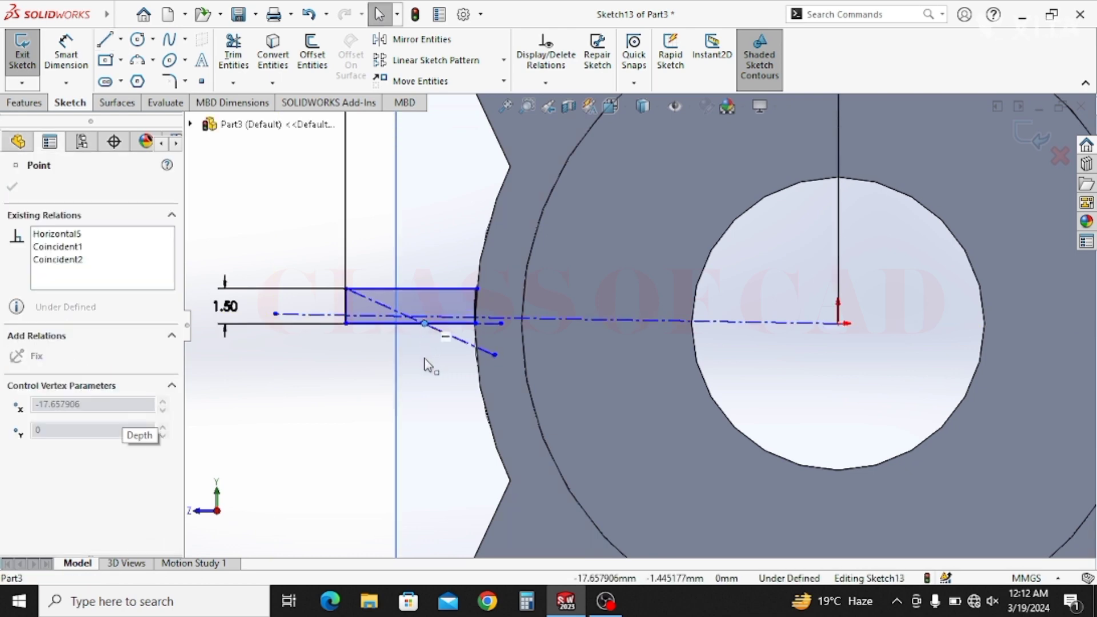
click(423, 324)
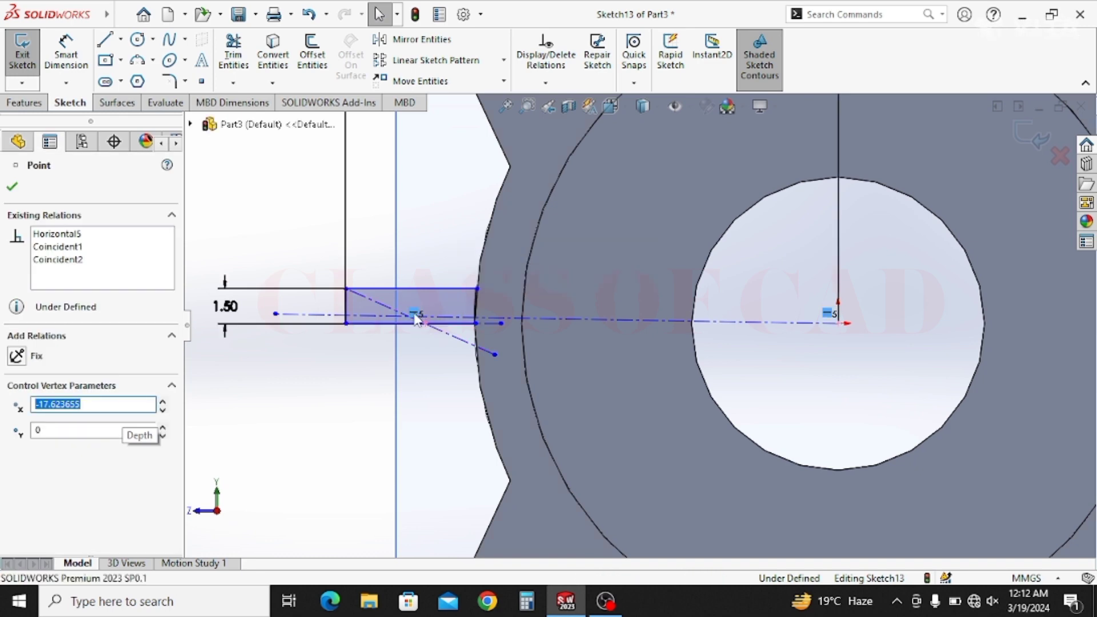
drag(423, 325, 429, 345)
click(454, 355)
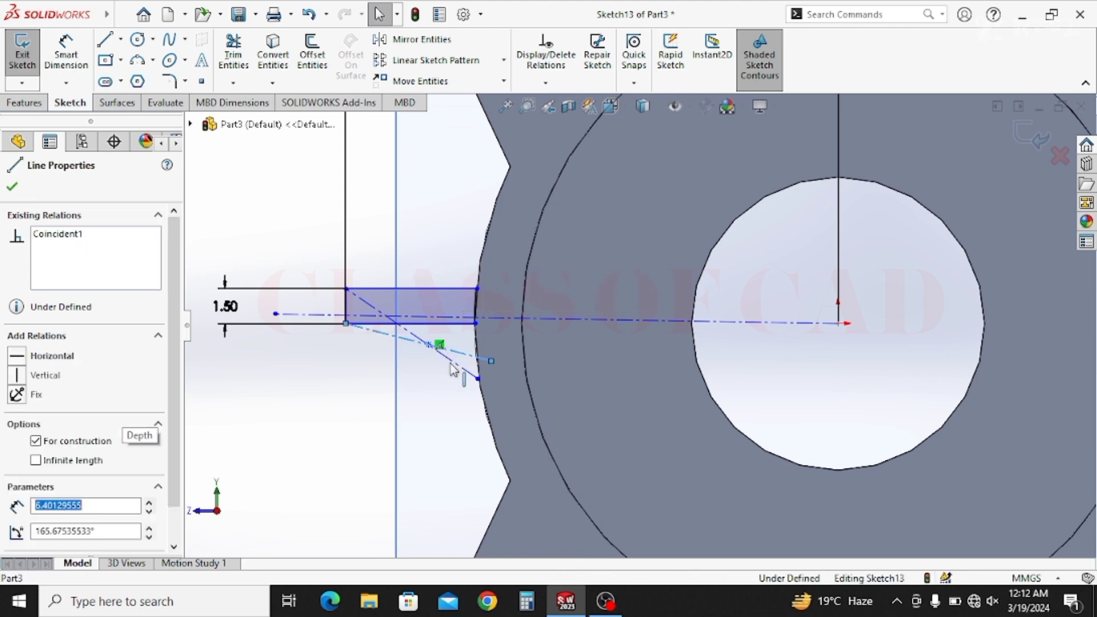
ctrl+click(451, 366)
key(Delete)
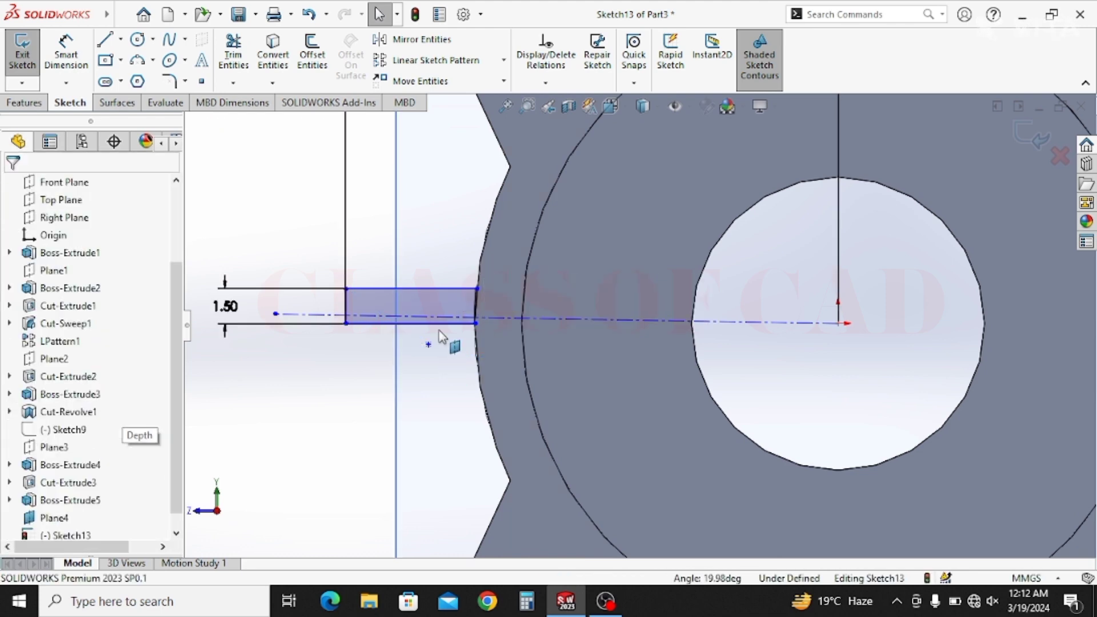
Make the rectangle's upper and lower edges symmetric about the construction centerline
mouse_move(440, 327)
mouse_down()
mouse_move(445, 354)
mouse_move(443, 337)
mouse_up()
ctrl+click(447, 301)
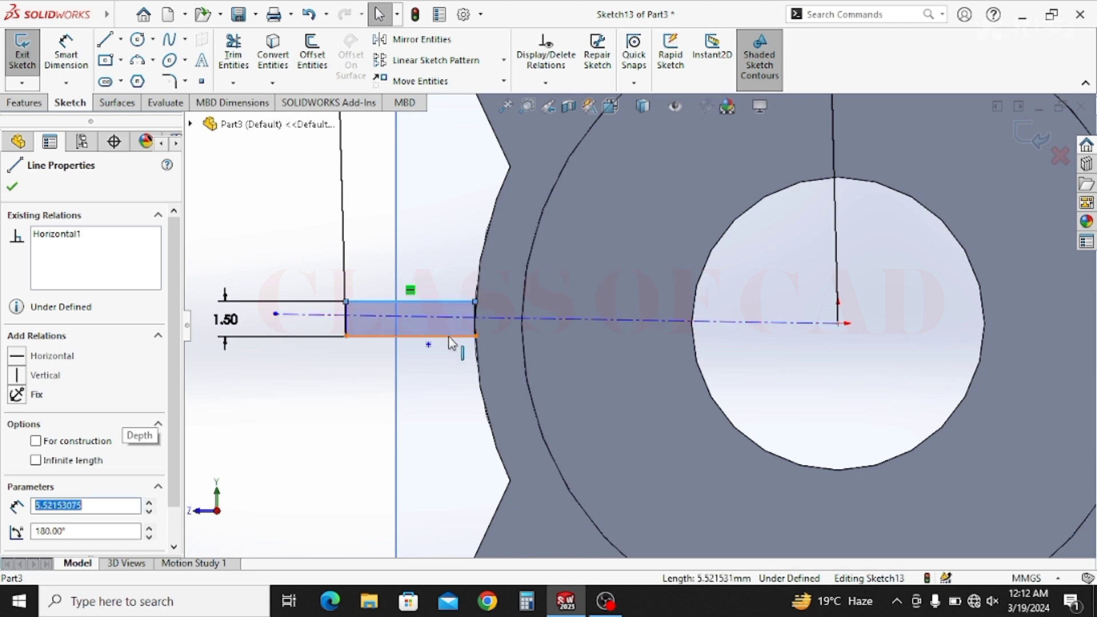
ctrl+click(557, 318)
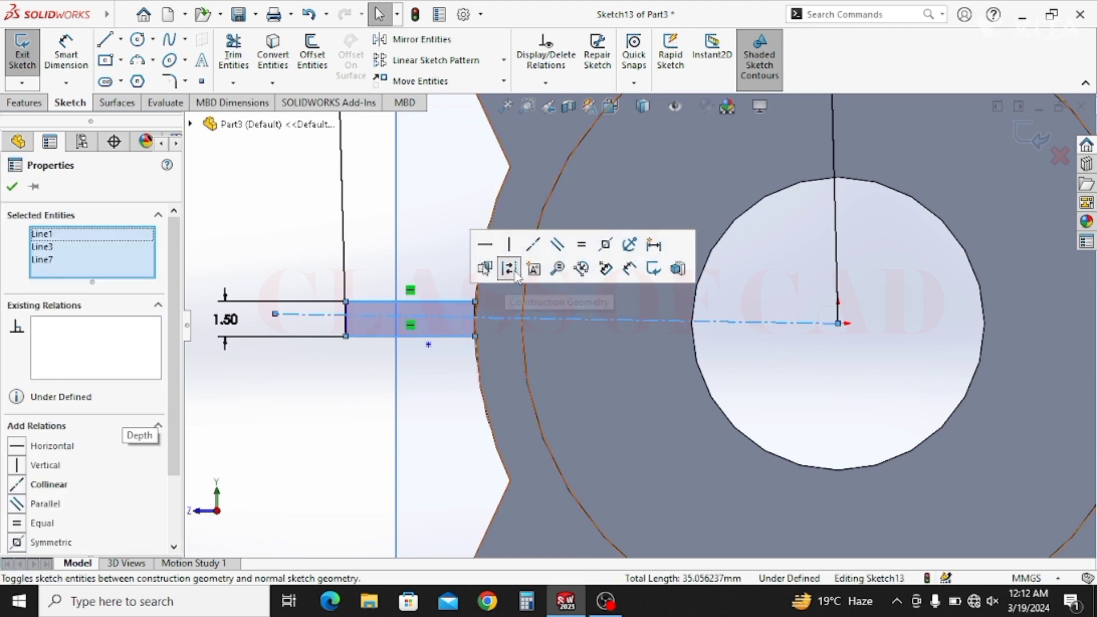
click(609, 251)
key(Escape)
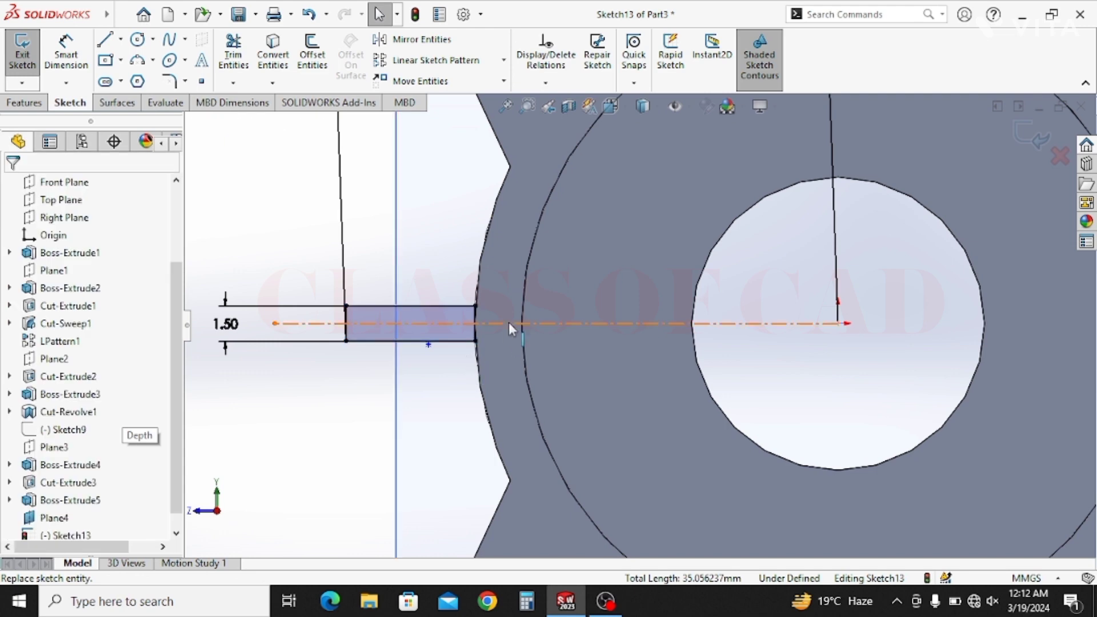
click(500, 323)
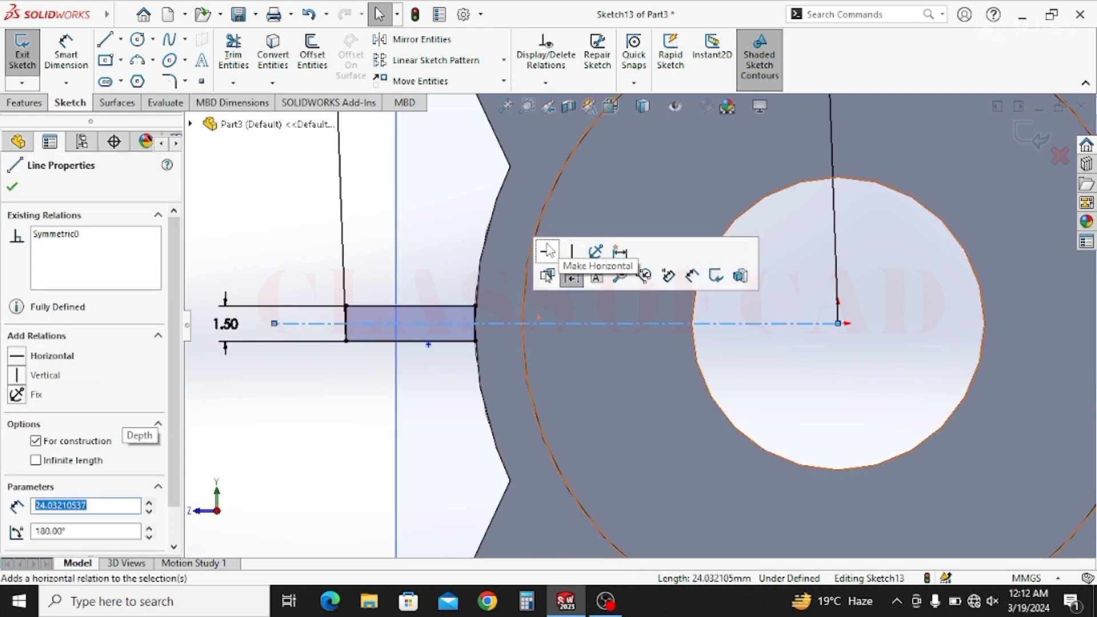
key(Escape)
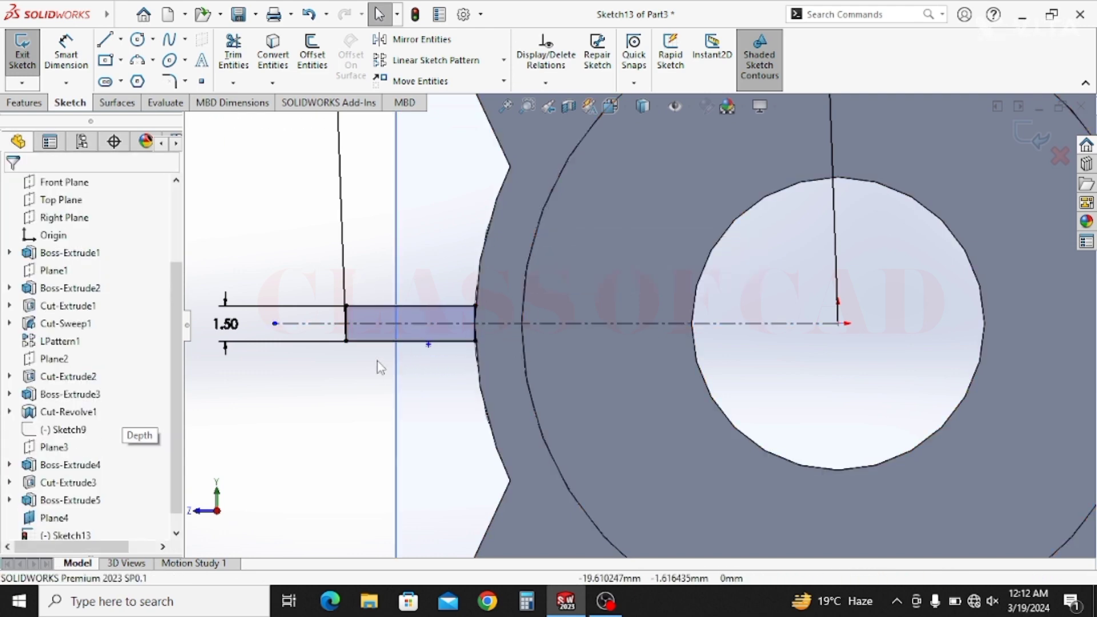
Delete the 21 mm dimension between the rectangle's outer corner and the origin
scroll(342, 449, up, 3)
ctrl+middle_drag(472, 453, 470, 563)
click(585, 142)
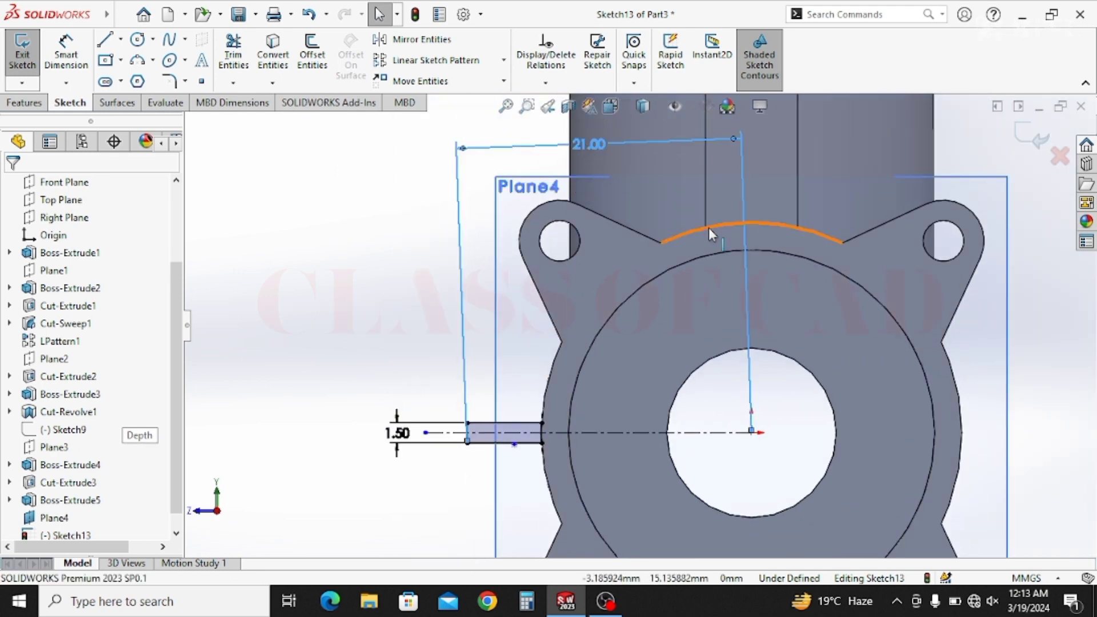
key(Delete)
Dimension the length of the rectangle's upper edge as 6 mm
scroll(503, 394, down, 3)
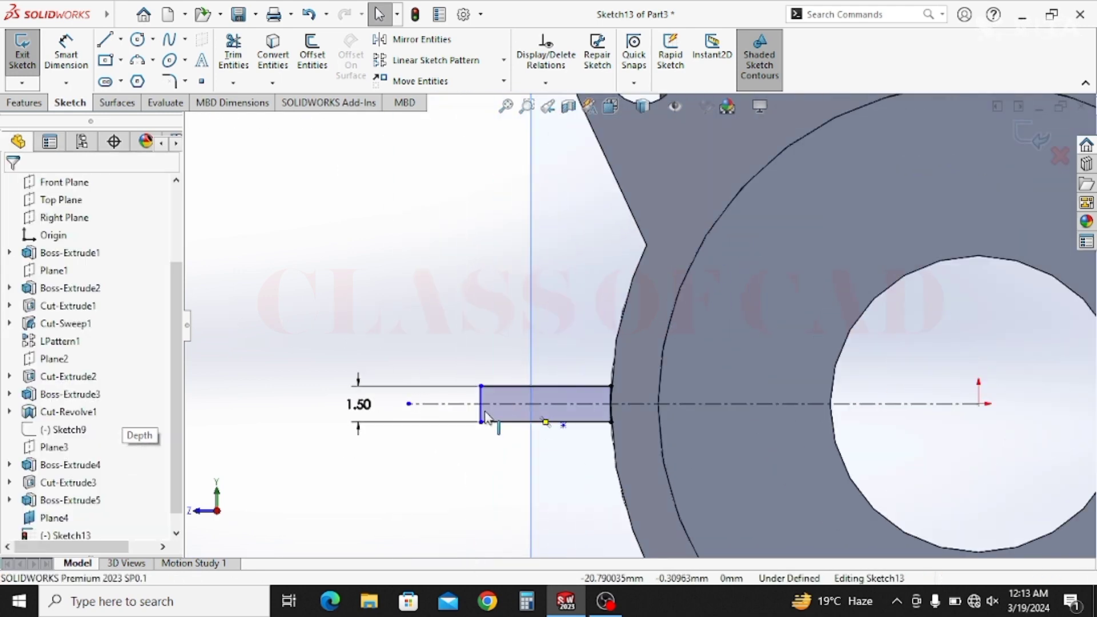
click(482, 412)
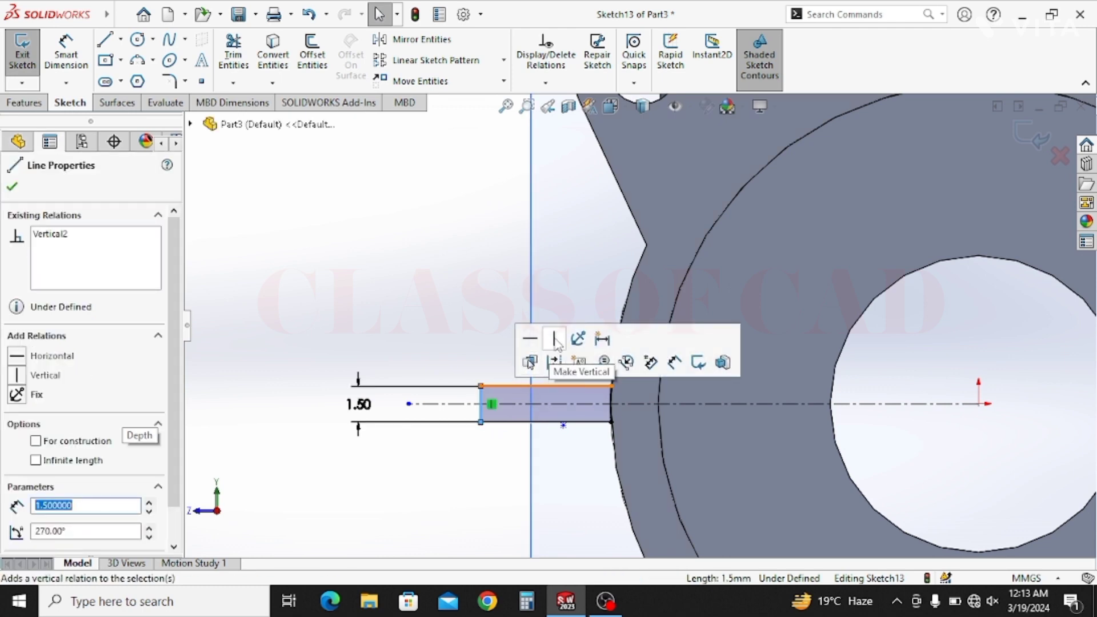
click(351, 242)
key(d)
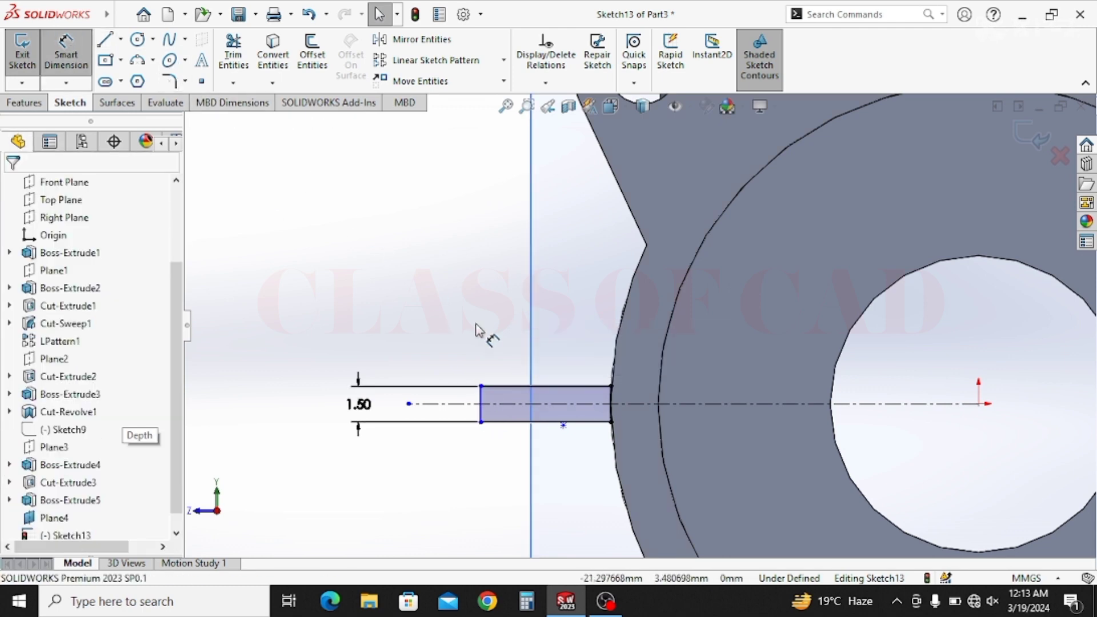
click(546, 386)
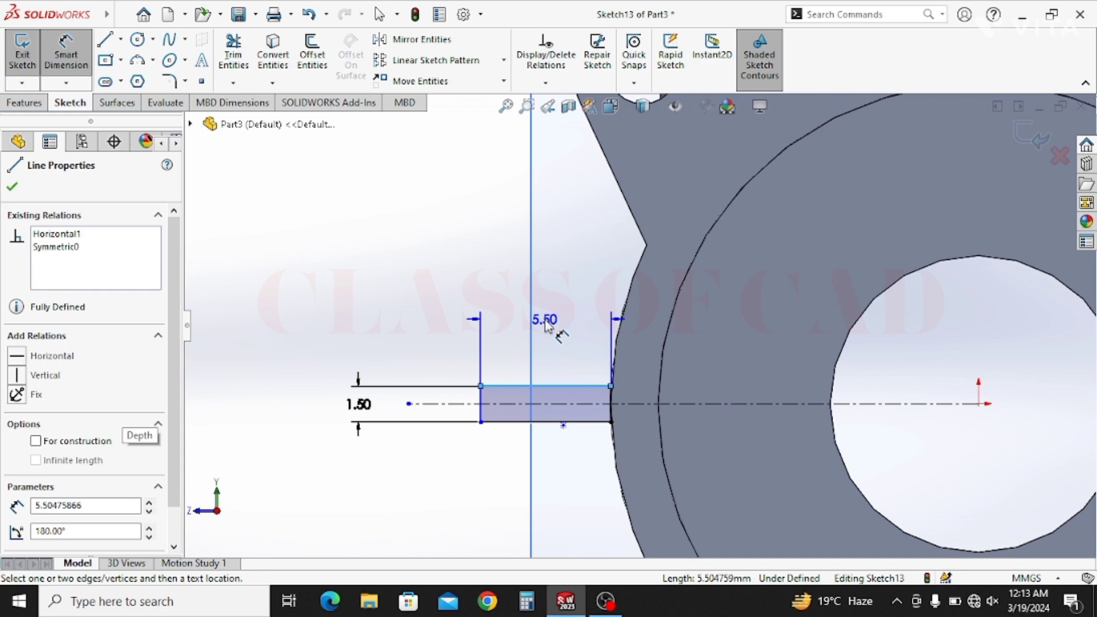
click(623, 352)
text(5)
key(BackSpace)
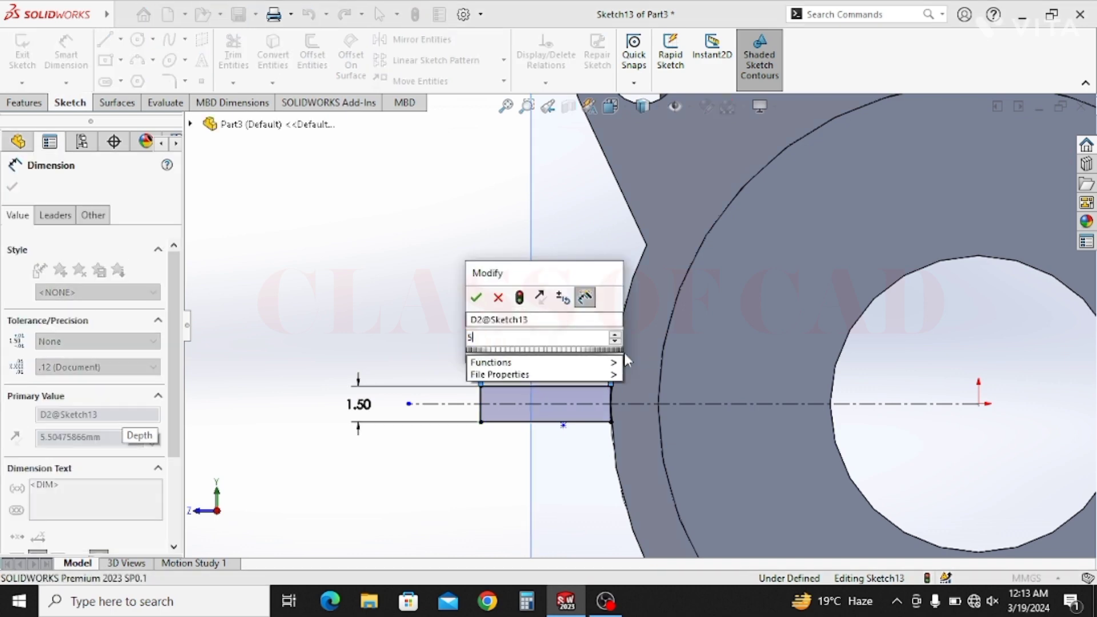
text(6)
key(Return)
key(Escape)
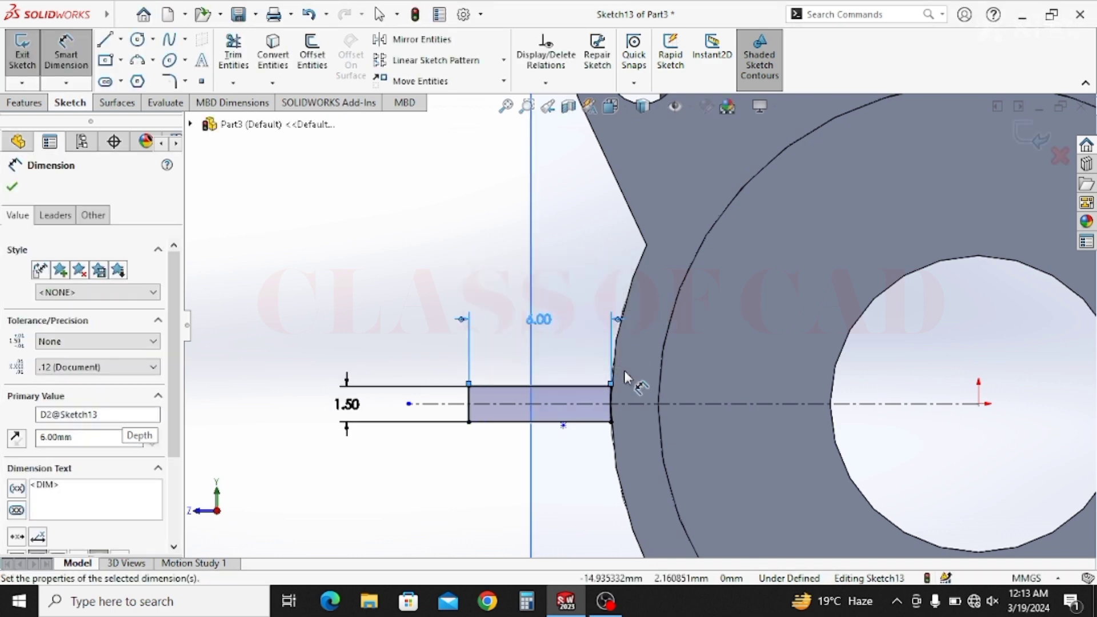
Extrude the rectangle as a blind boss 22 mm deep, reversed to run along the cylinder away from the lugs
click(26, 104)
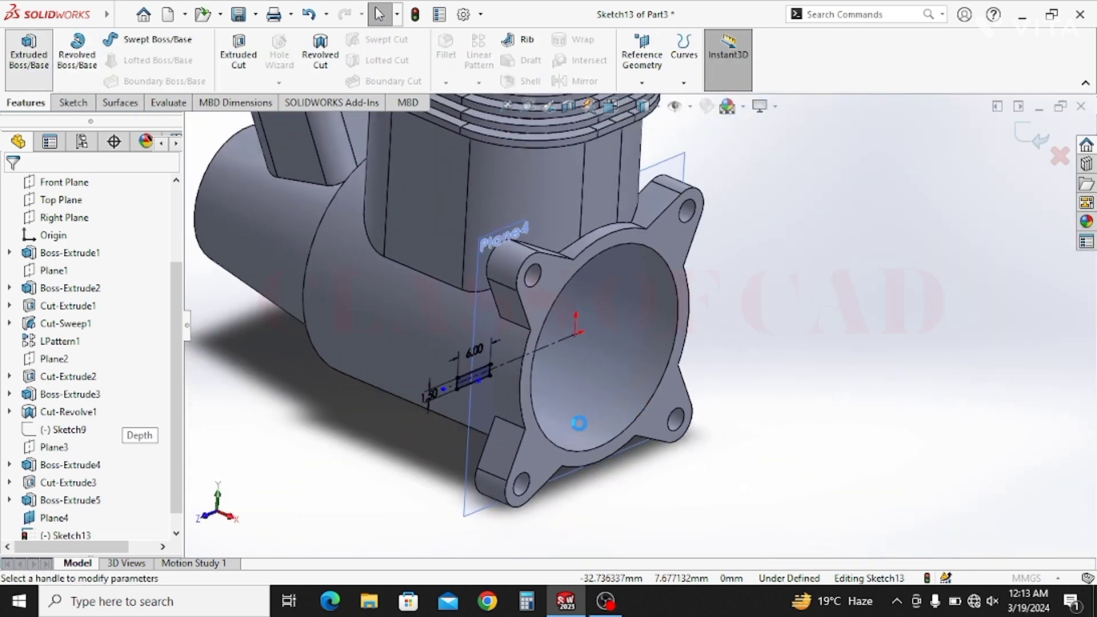
click(16, 283)
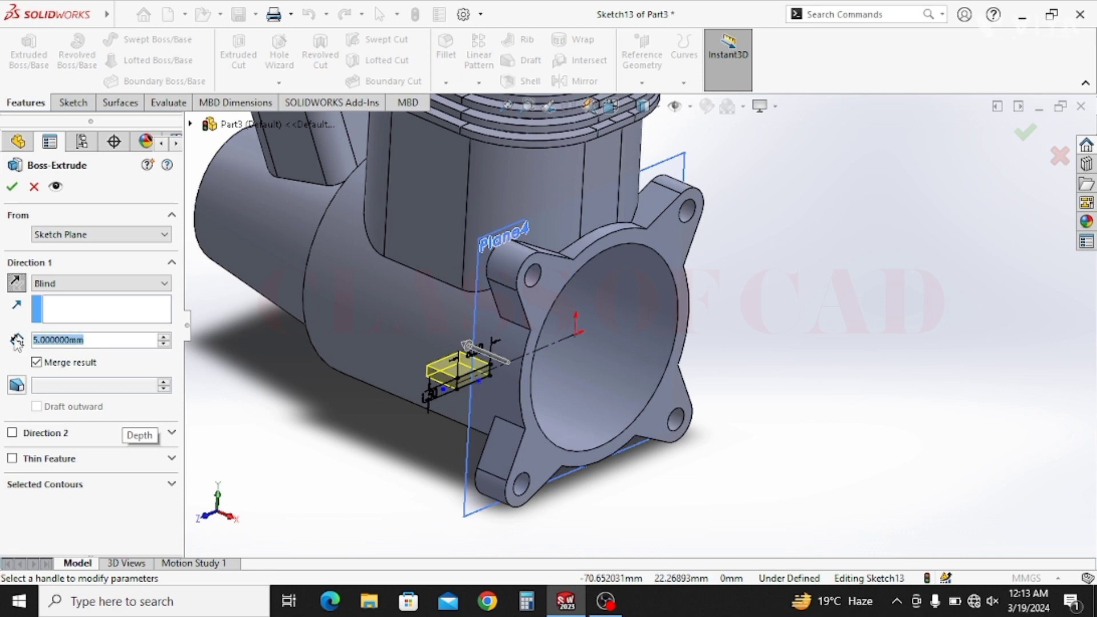
text(20)
key(Return)
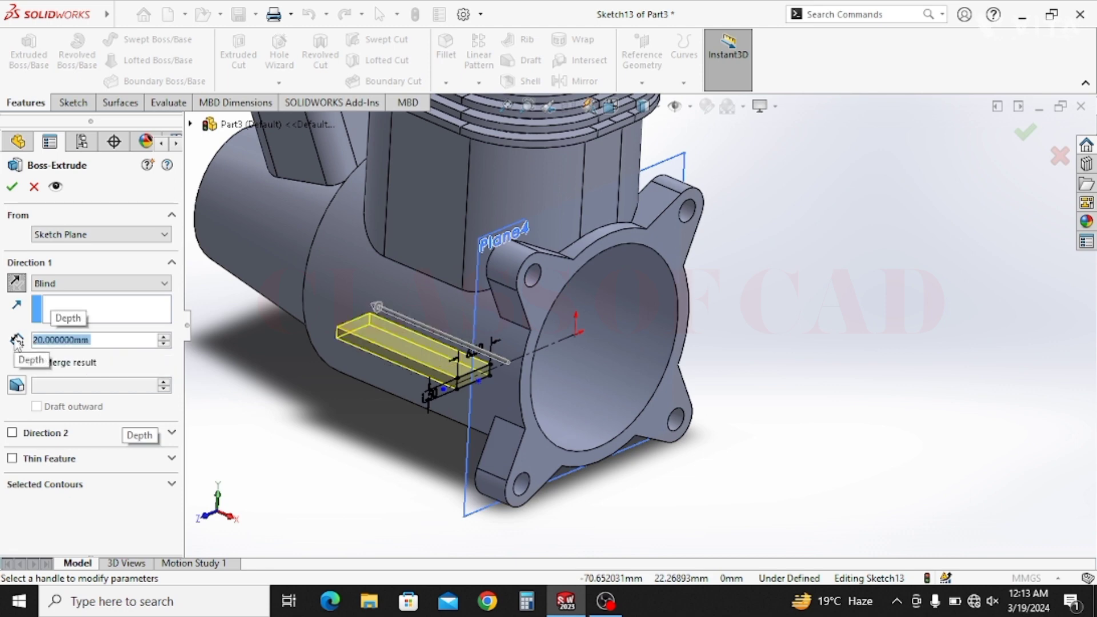
text(22)
key(Return)
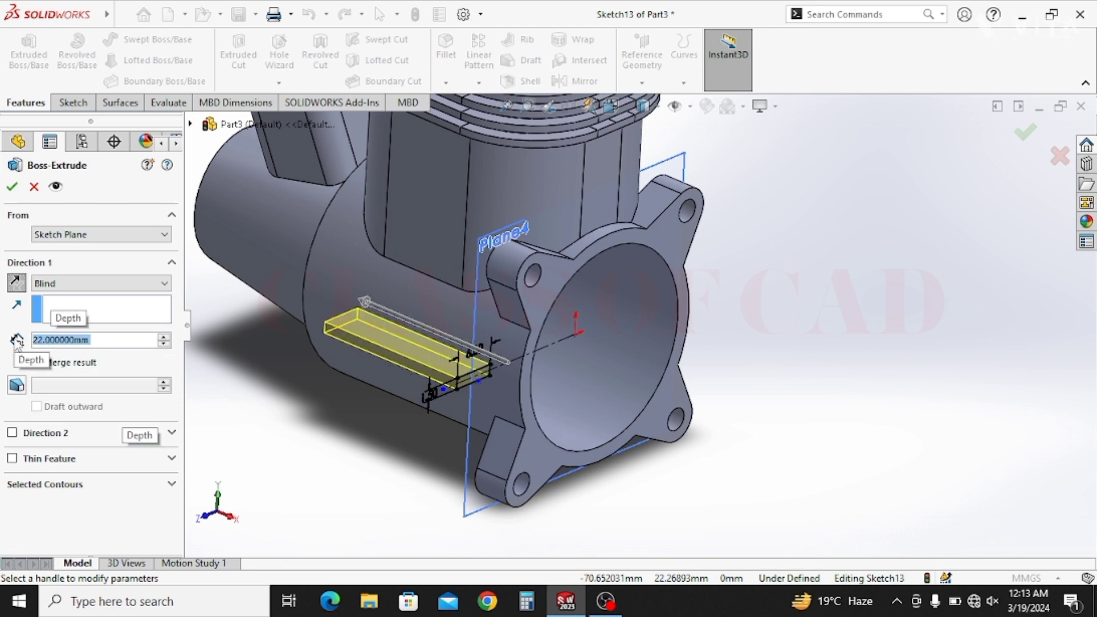
click(13, 185)
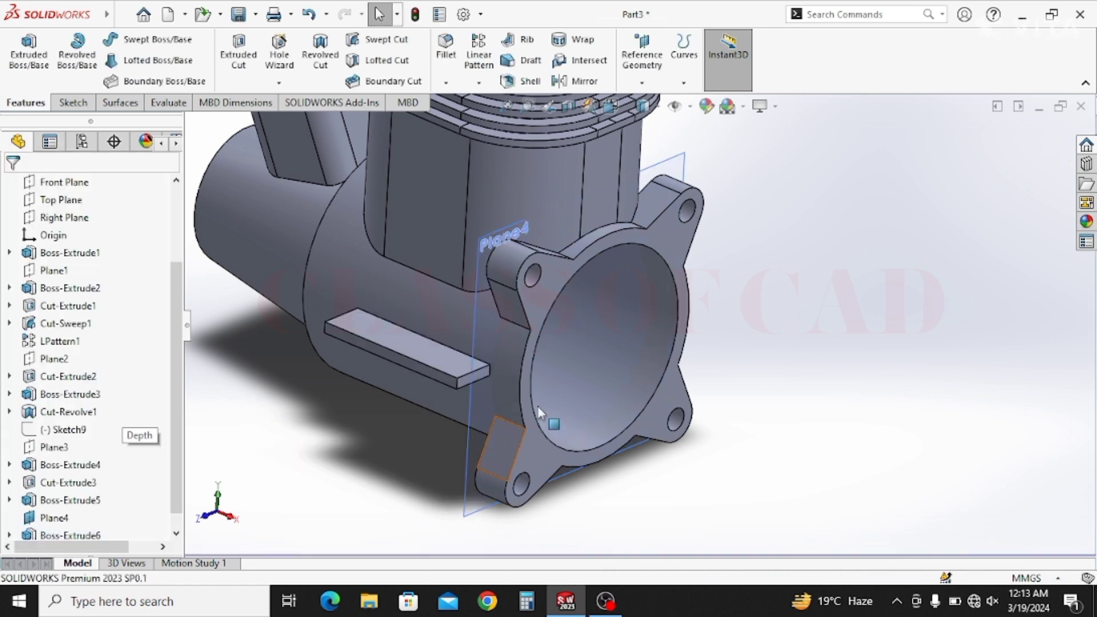
Fillet the two short outer corner edges of the side rib with a 3 mm radius
click(489, 374)
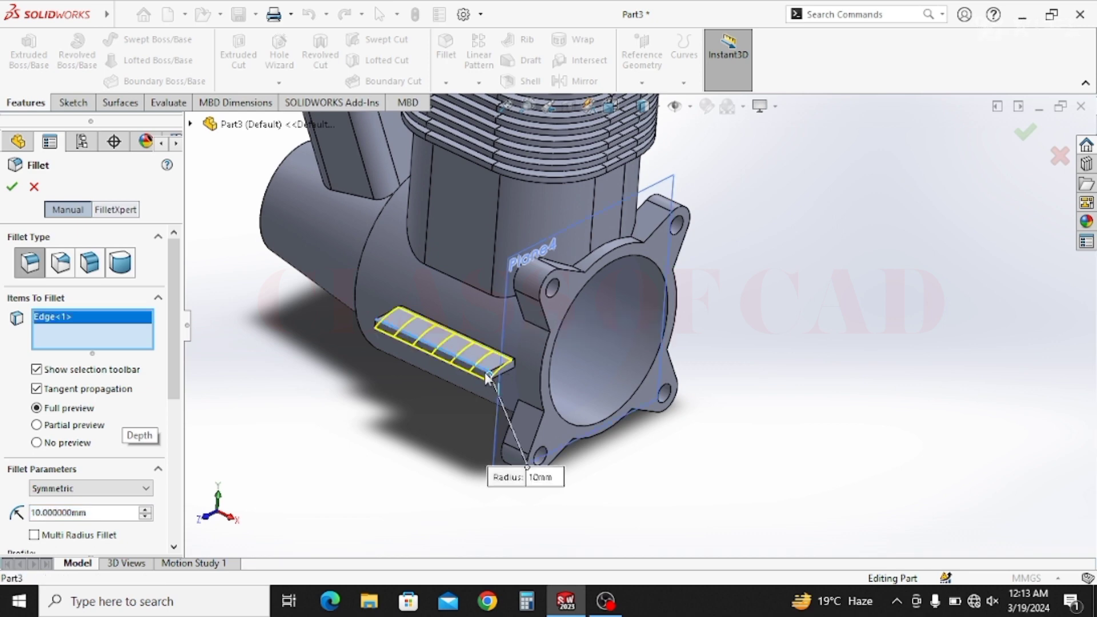
click(489, 373)
click(493, 369)
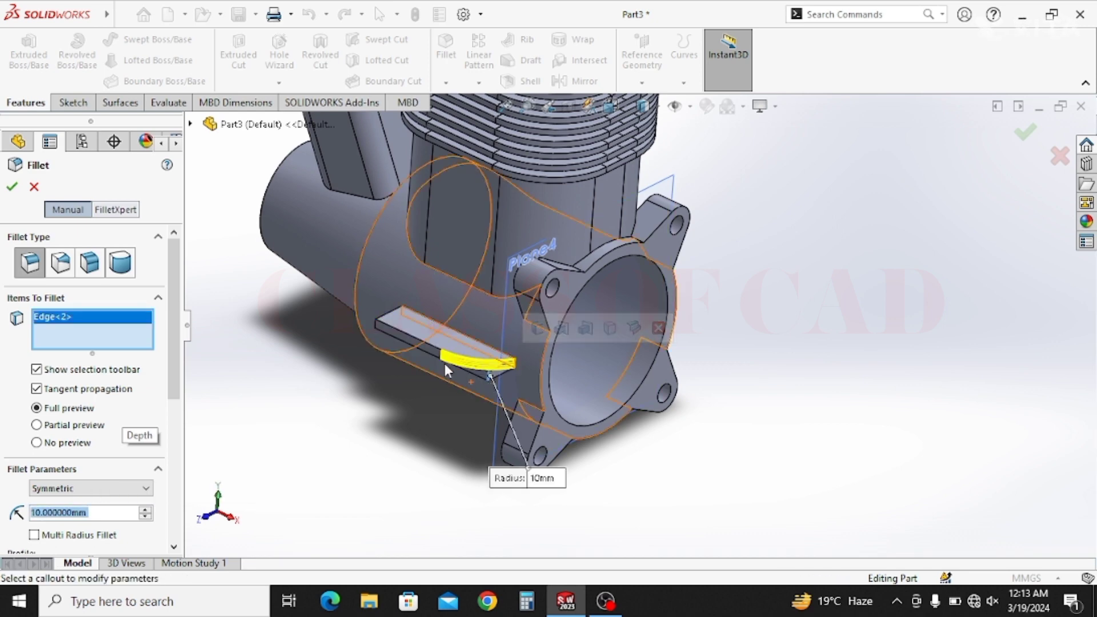
click(377, 323)
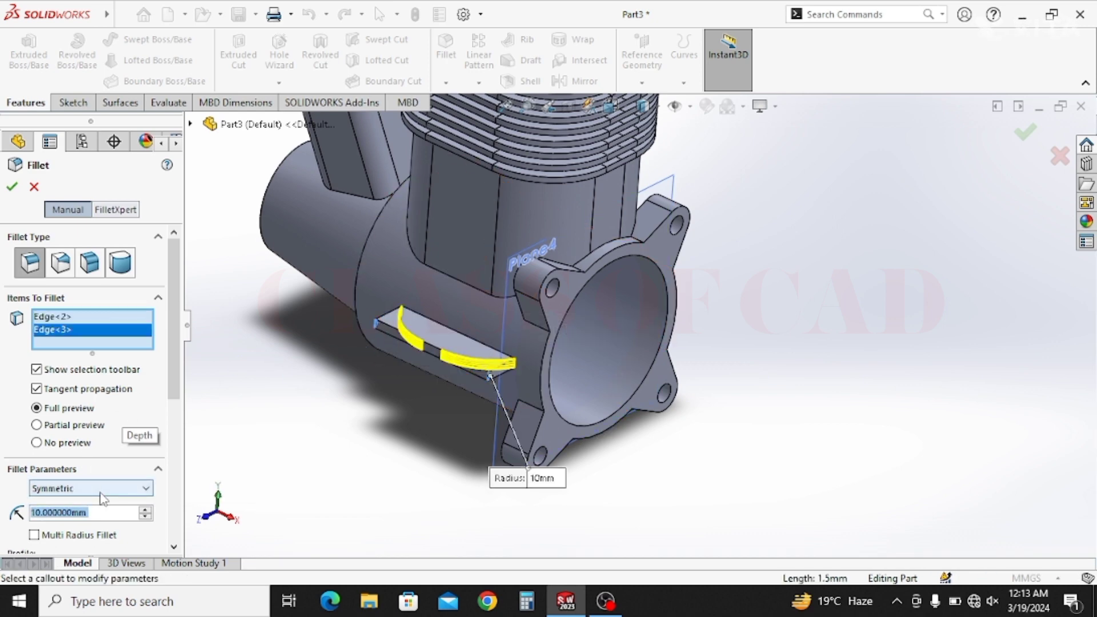
text(2)
key(Return)
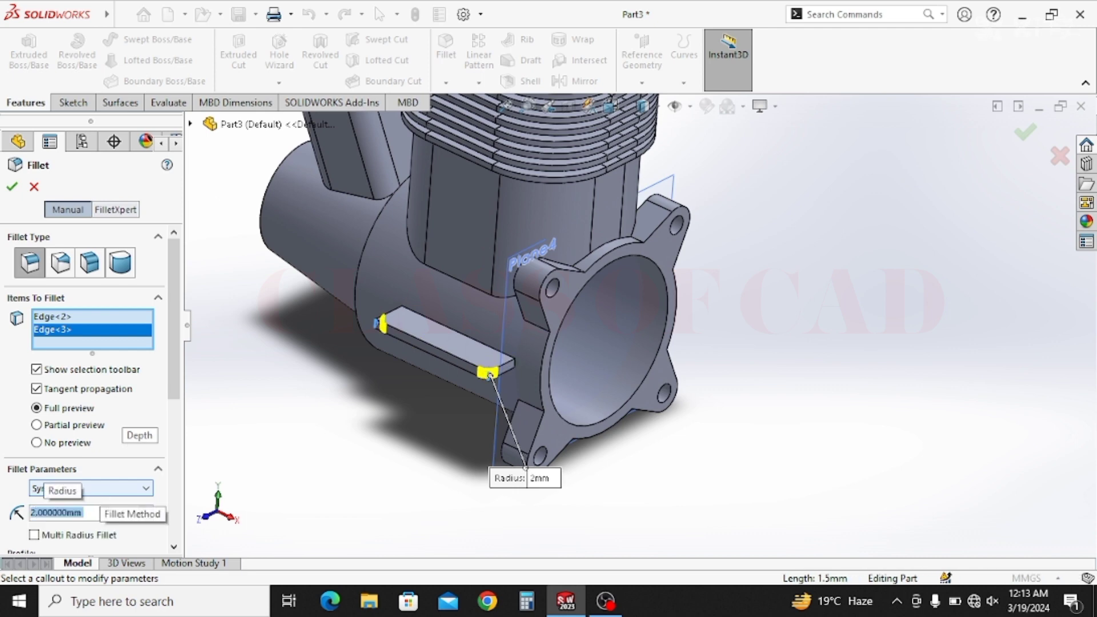
text(3)
key(Return)
key(Return)
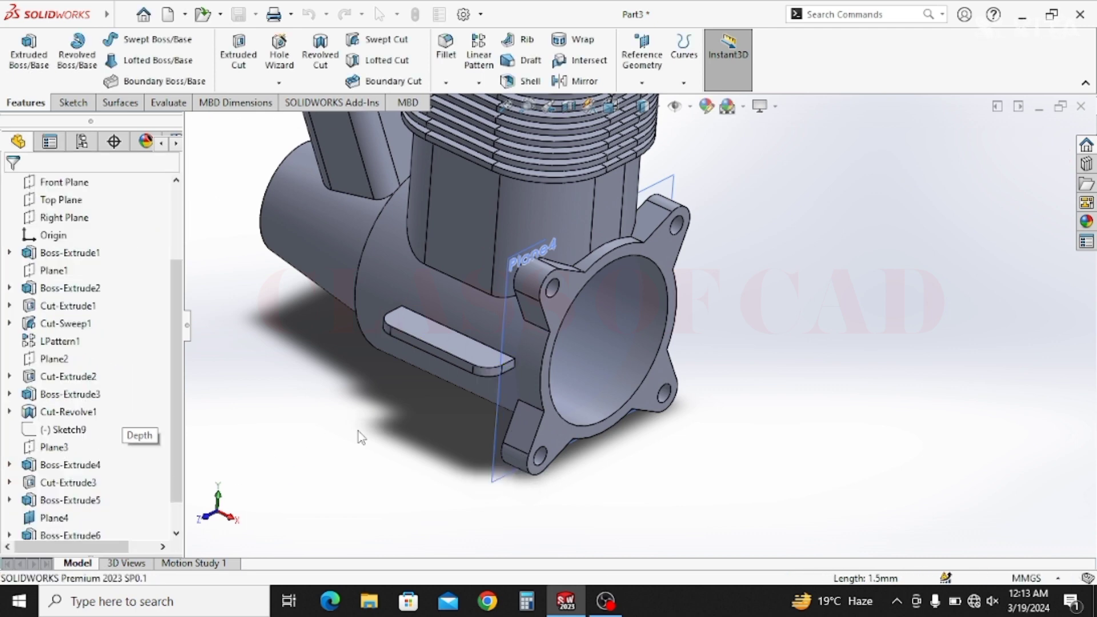
Sketch two circles of about 1 mm radius on the rib's top face, centered on its two rounded corners
click(453, 351)
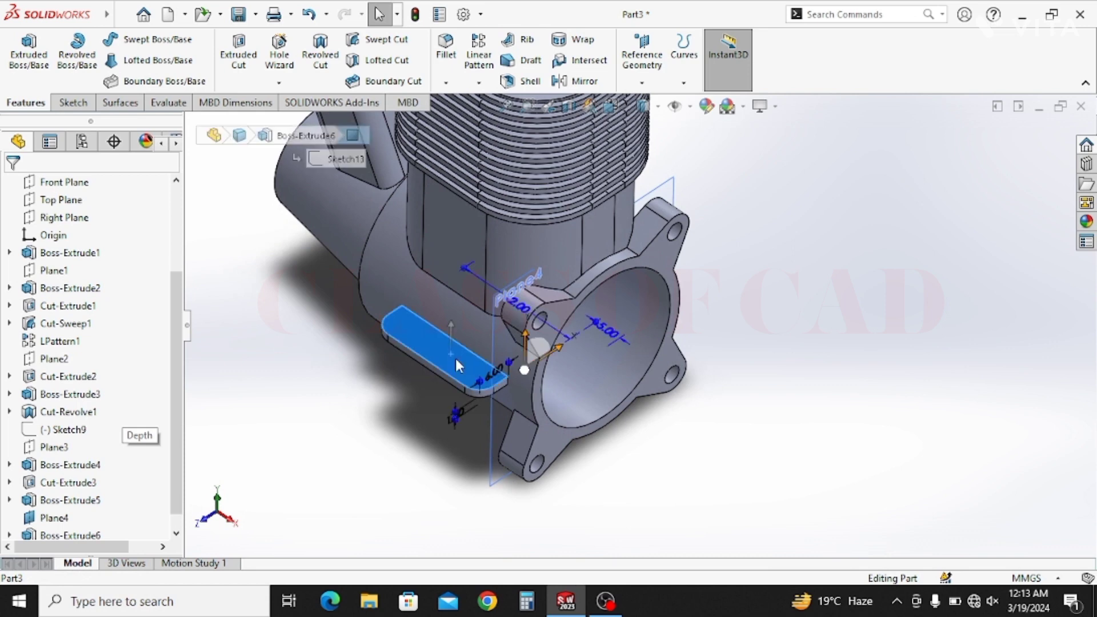
click(521, 307)
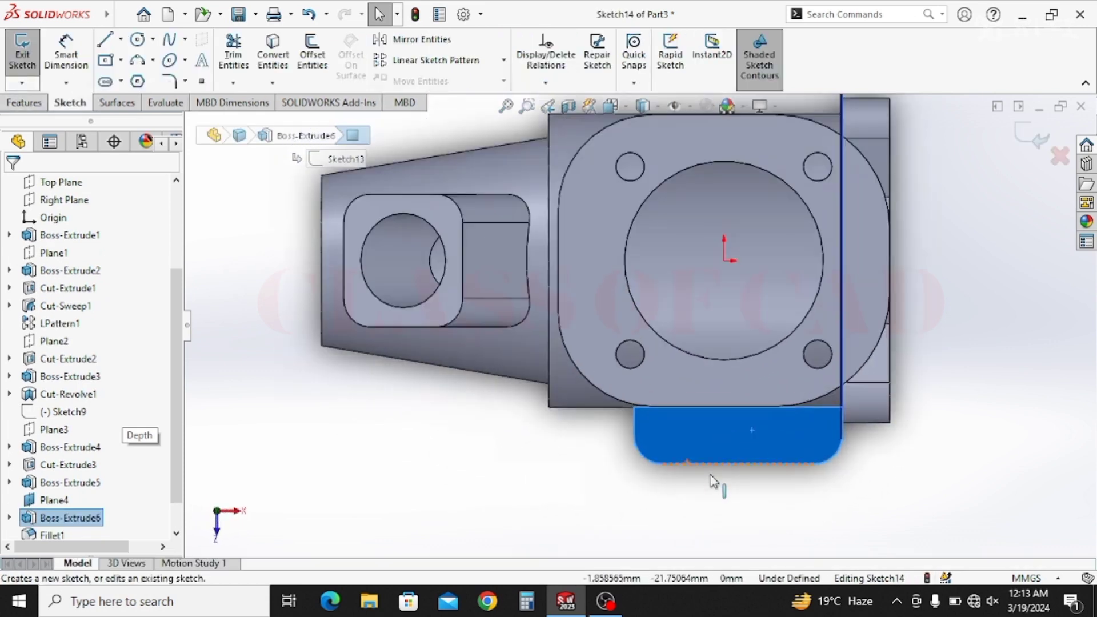
scroll(714, 483, down, 3)
click(497, 465)
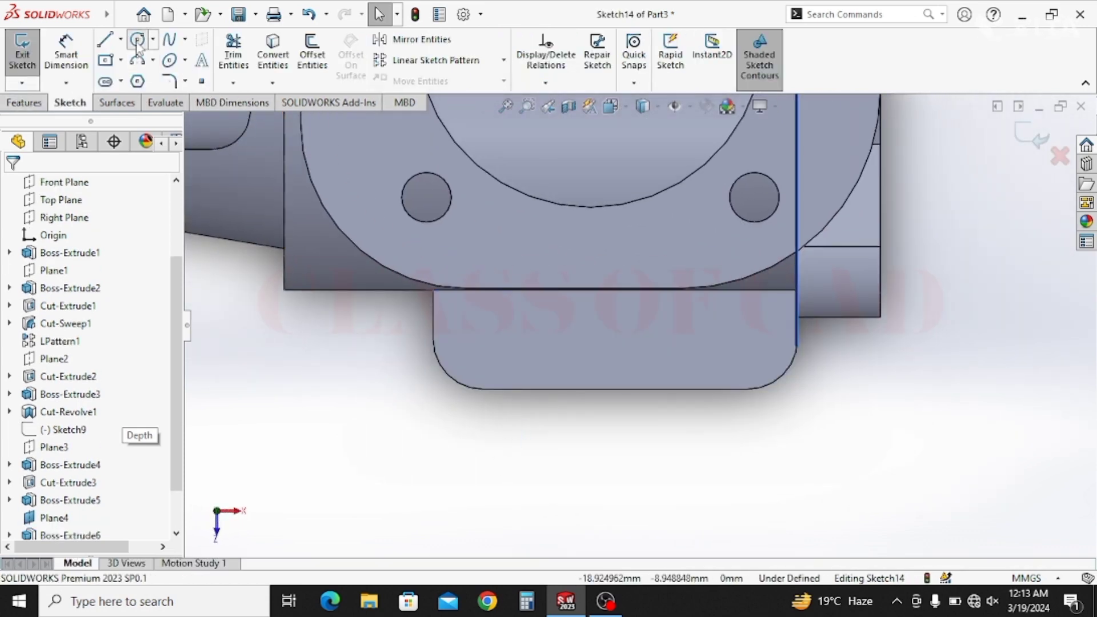
click(137, 40)
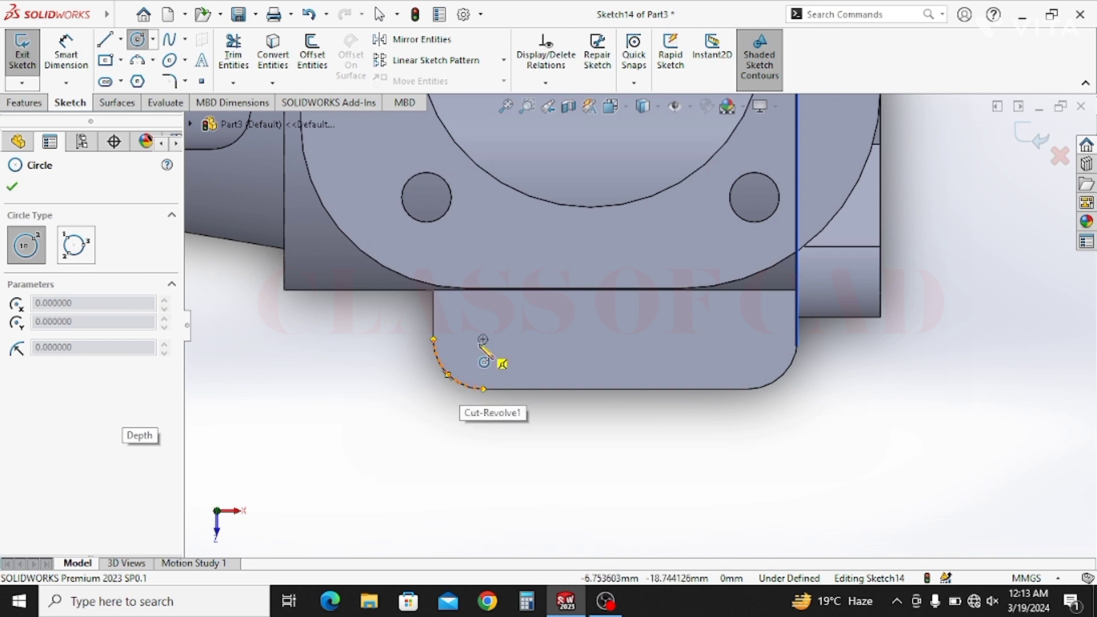
click(483, 340)
click(482, 354)
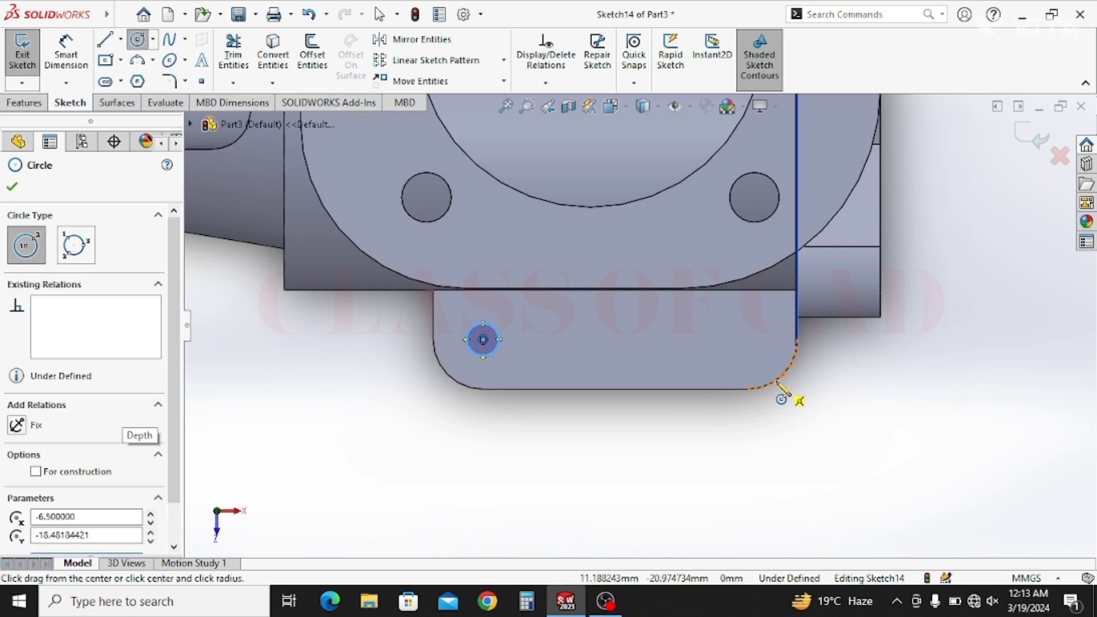
click(747, 339)
click(748, 355)
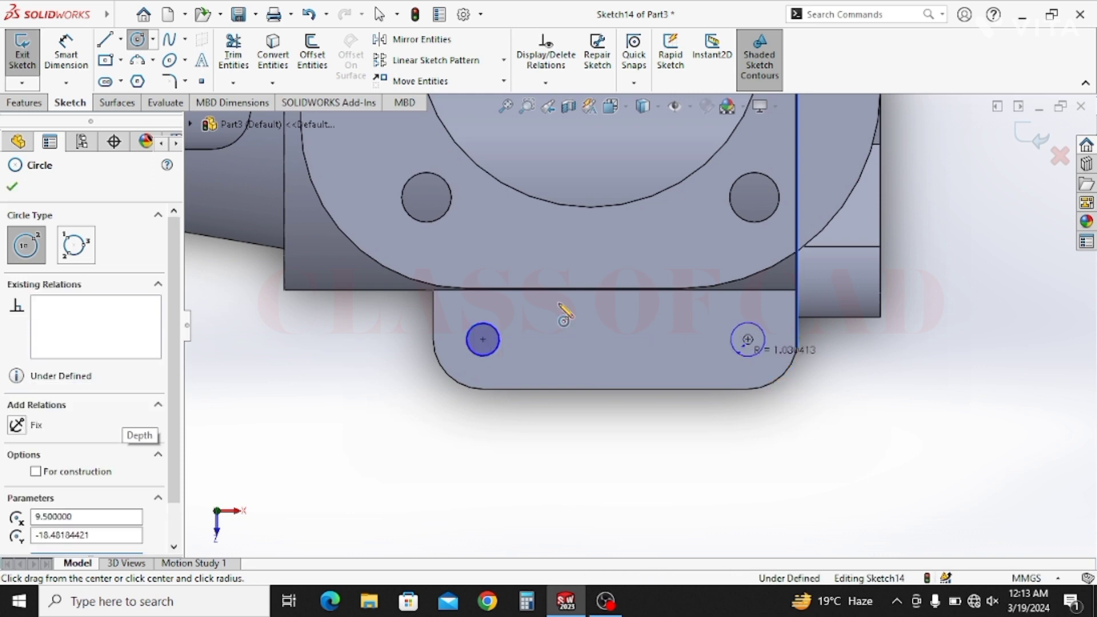
Make the two circles on the side rib equal in radius
key(Escape)
click(499, 346)
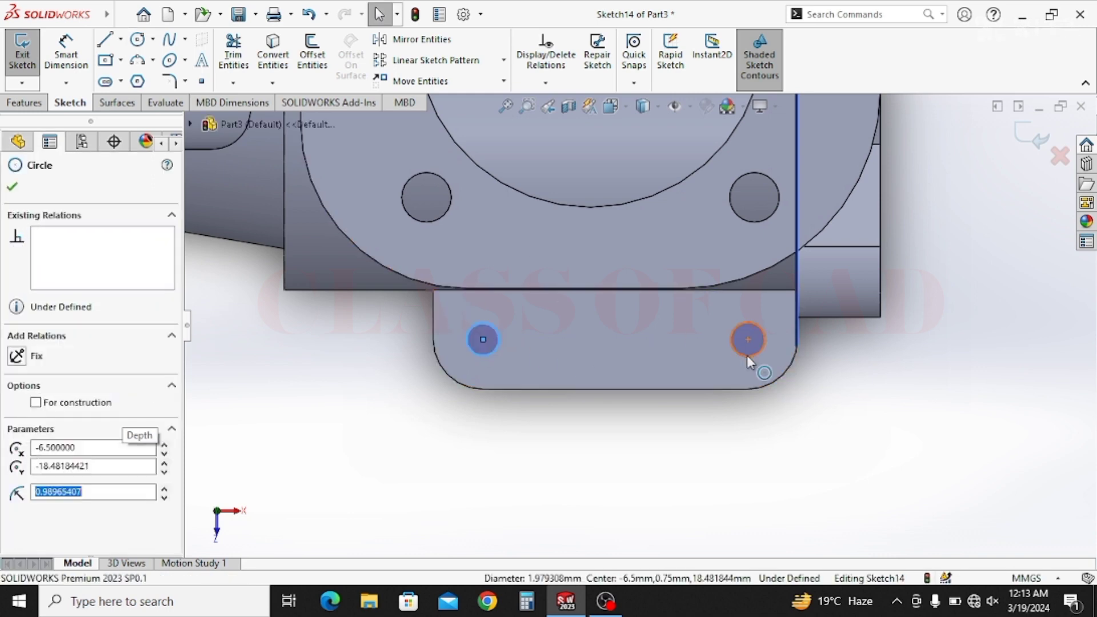
ctrl+click(747, 356)
click(866, 284)
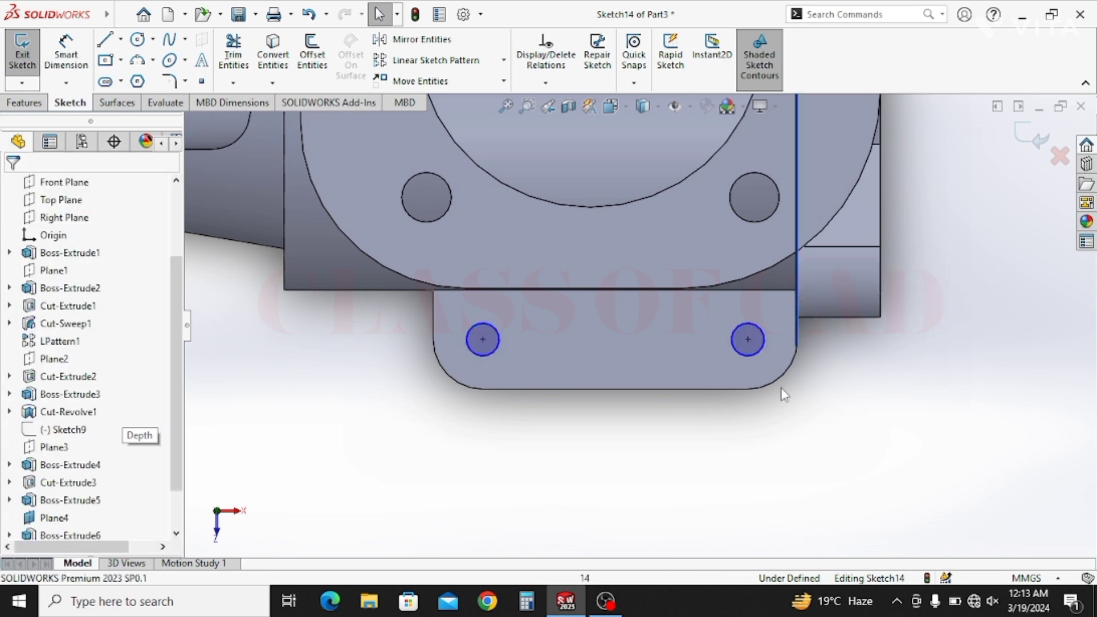
Dimension the rib circle farther from the lug flange with a 2 mm diameter
key(d)
click(472, 360)
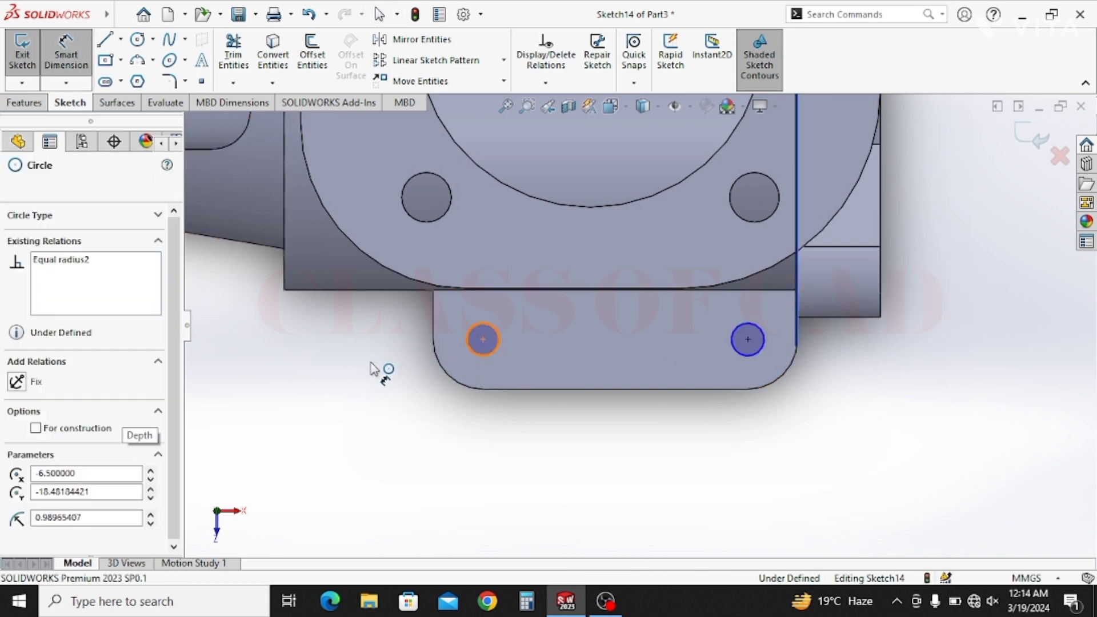
click(365, 373)
text(2)
key(Return)
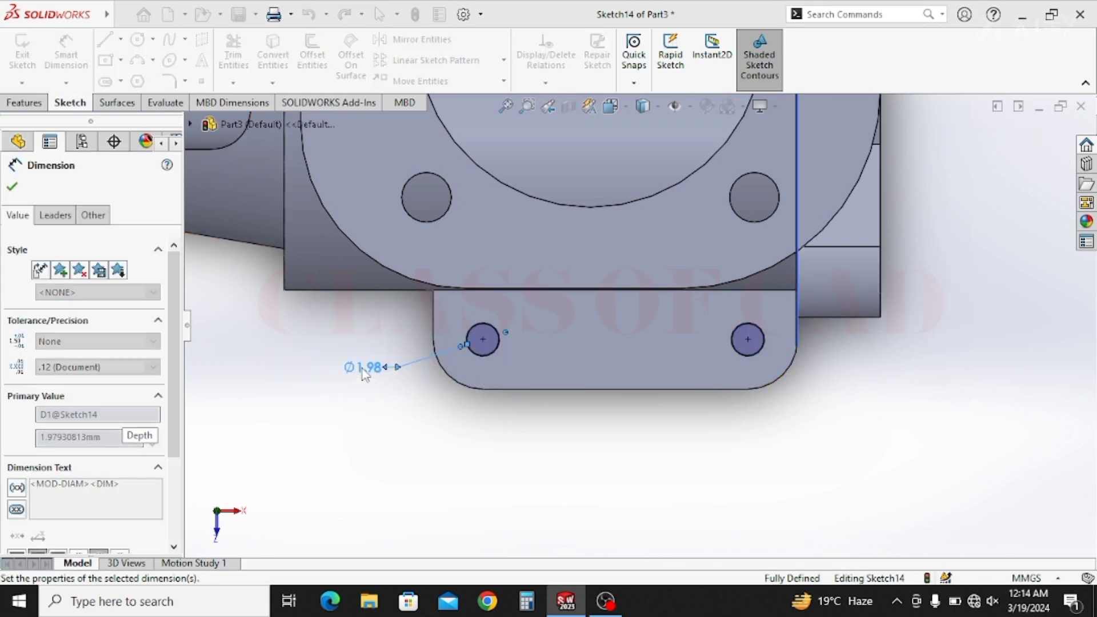
key(Escape)
Cut-extrude the two circles through the side rib with the Up To Next end condition
click(26, 103)
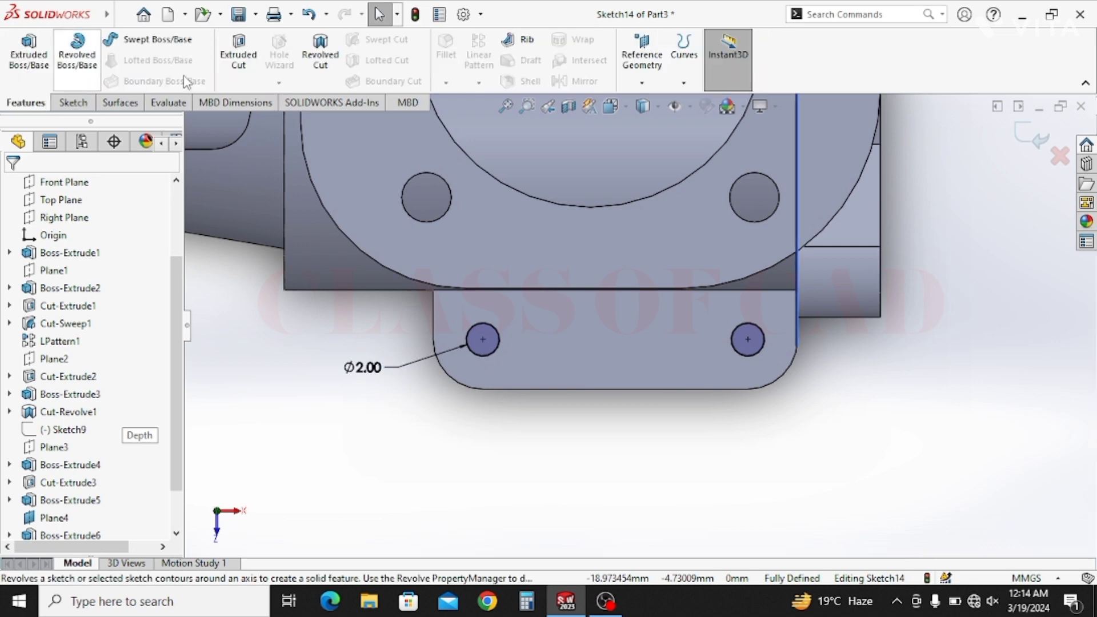
click(249, 62)
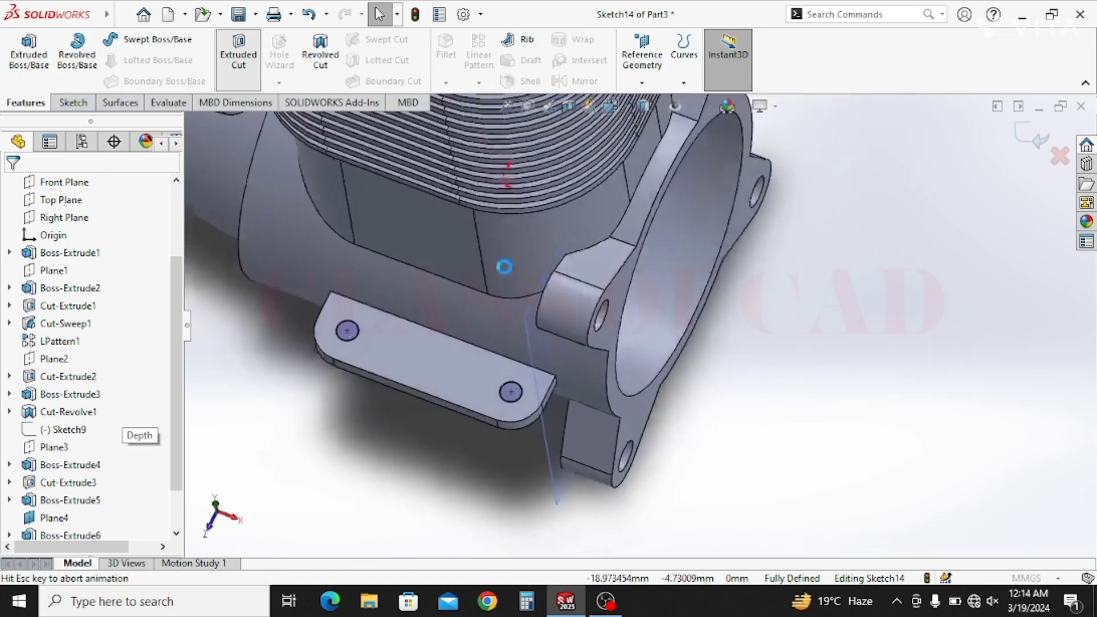
click(100, 283)
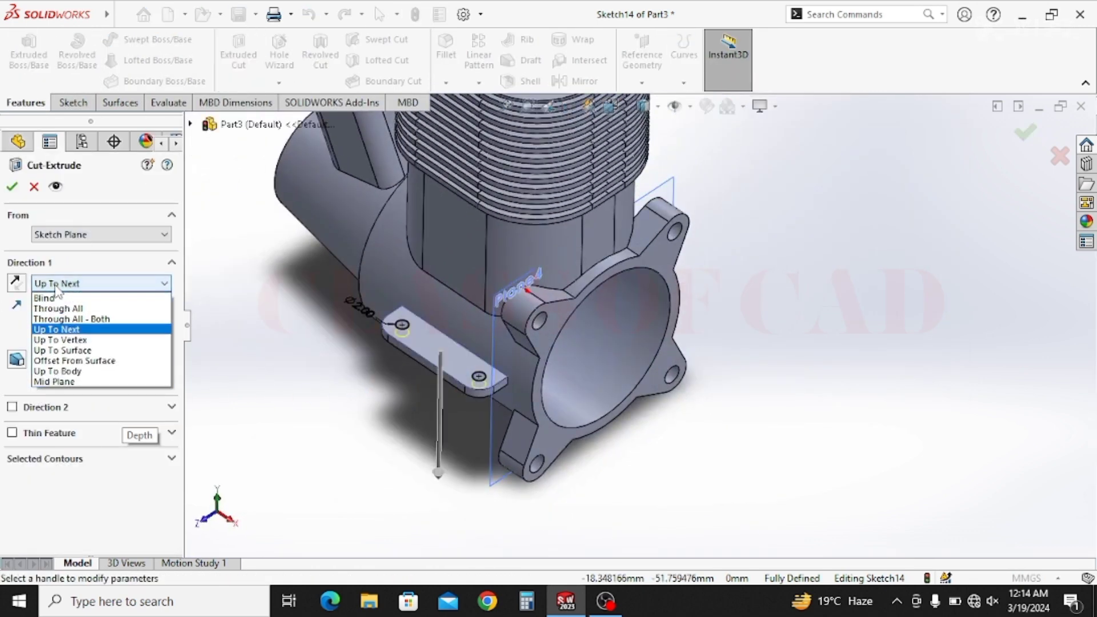
click(69, 325)
click(13, 187)
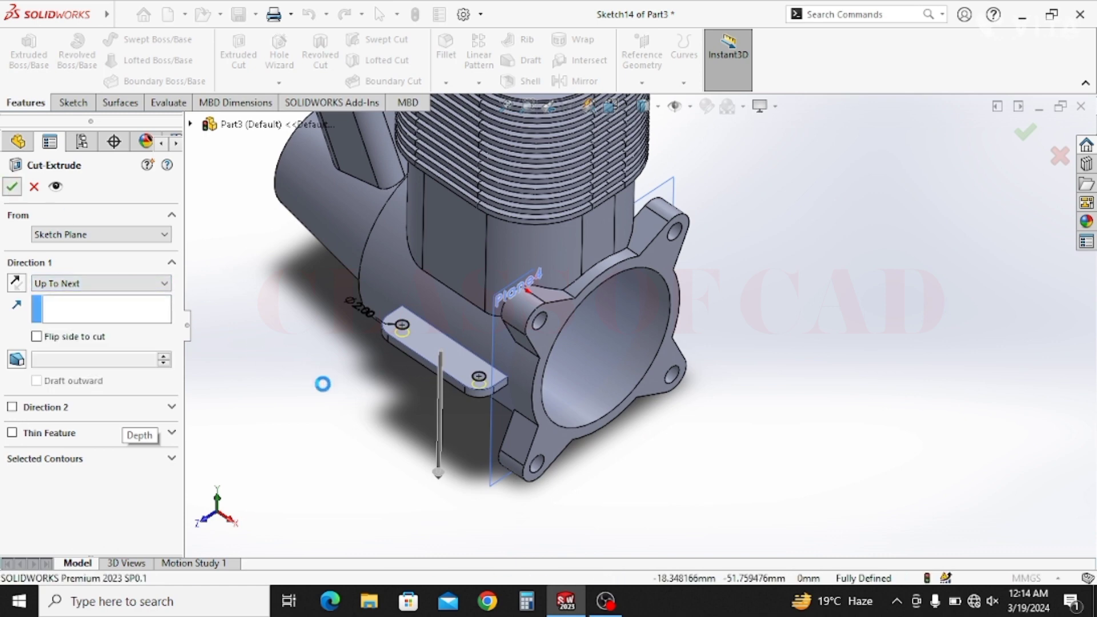
Mirror the side rib's extrusion, its corner fillets and its two holes about the Front Plane
scroll(99, 503, down, 1)
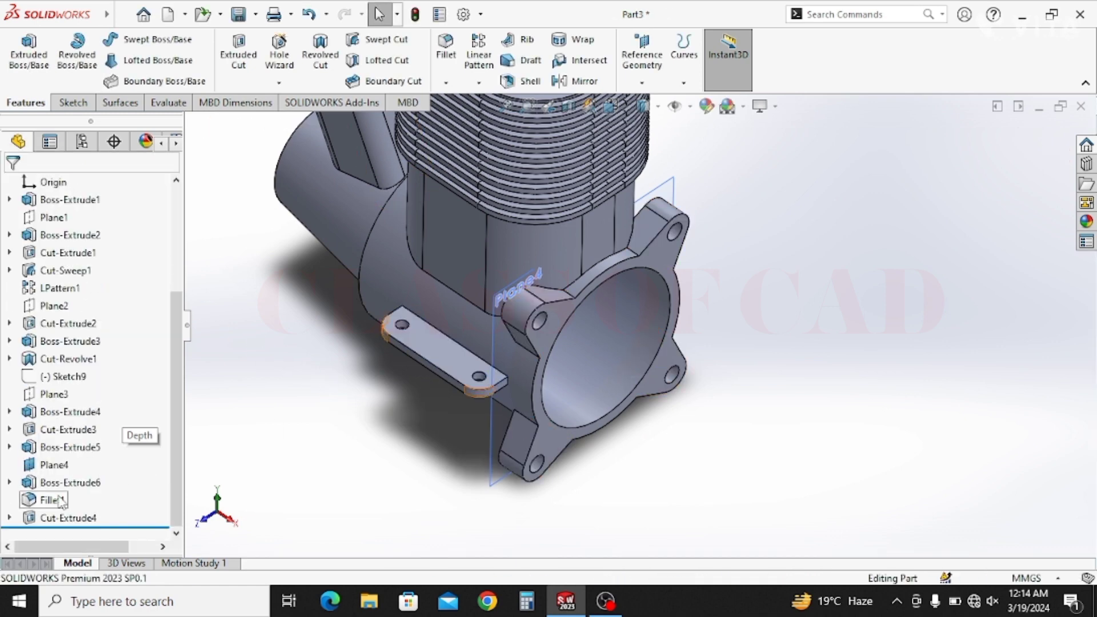
click(54, 500)
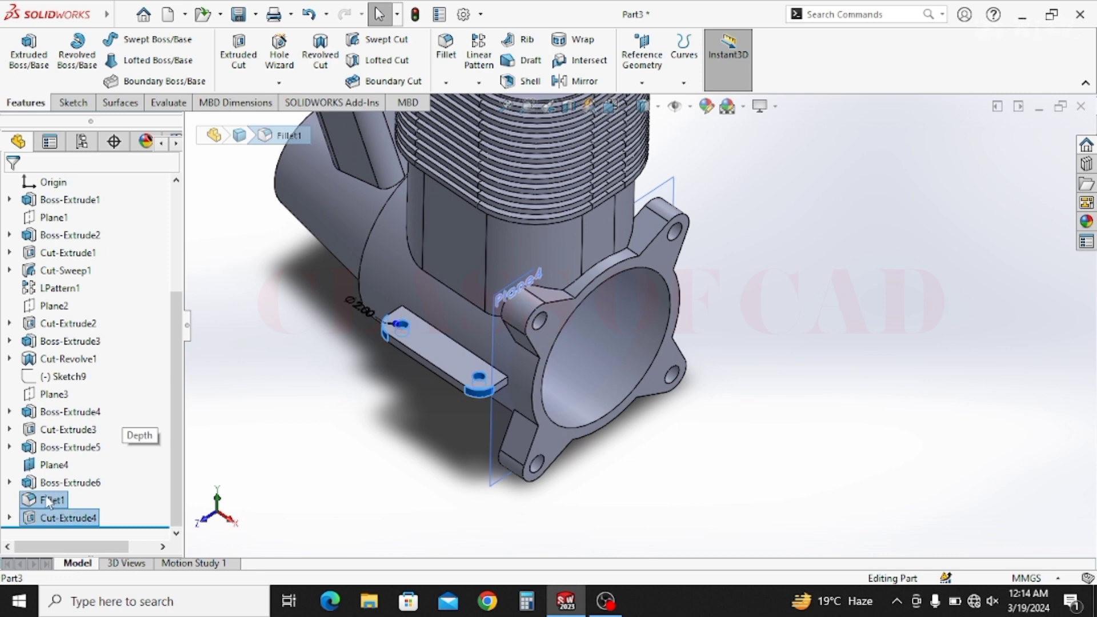
shift+click(52, 482)
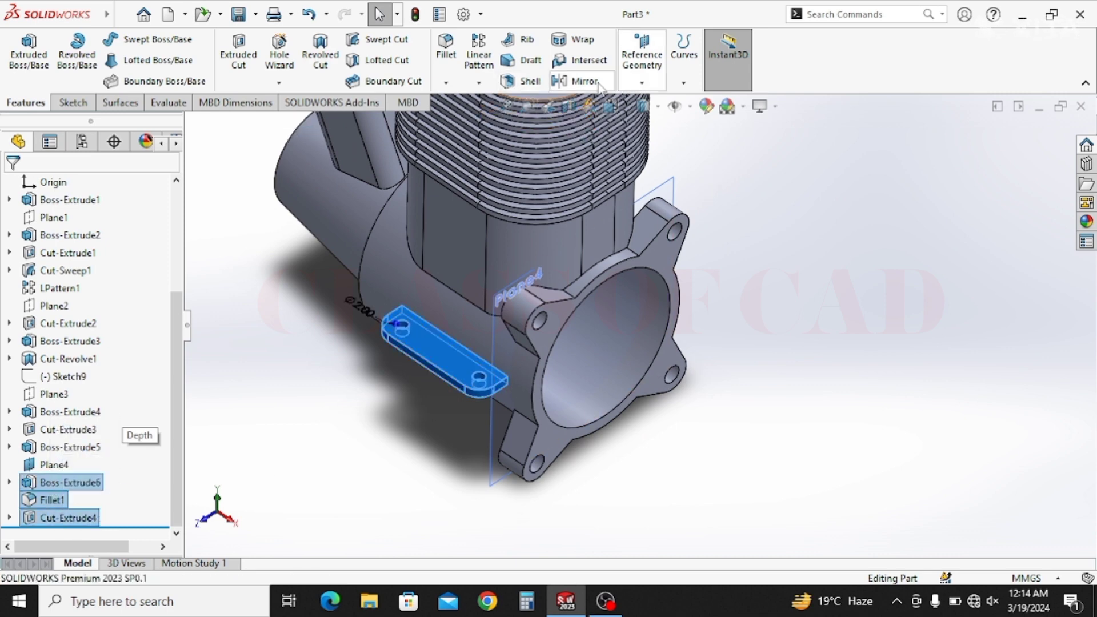
click(577, 81)
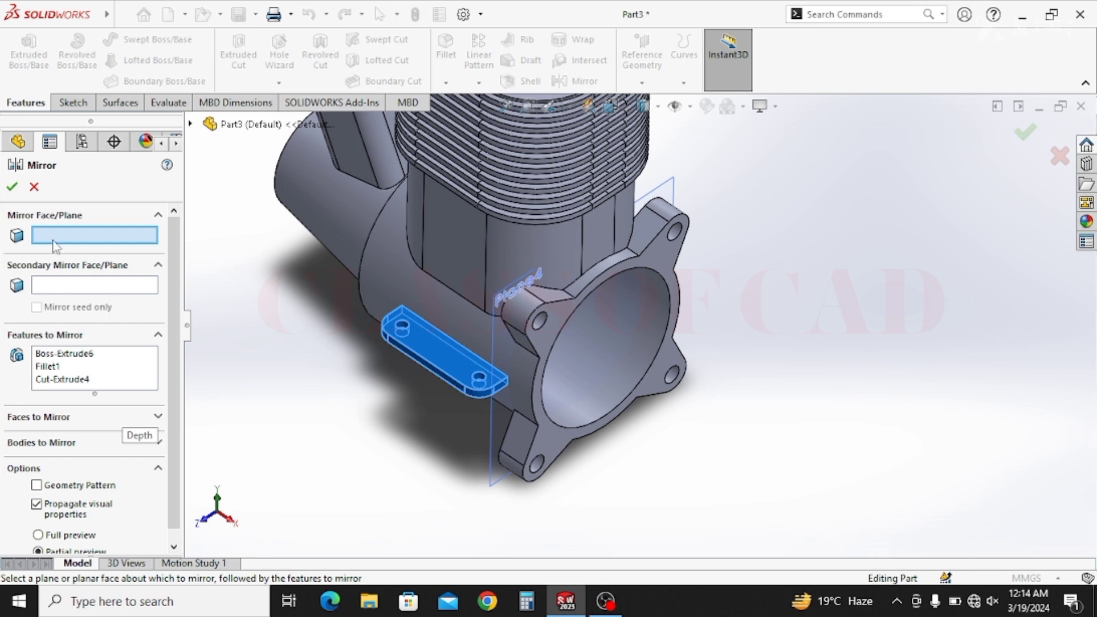
click(191, 124)
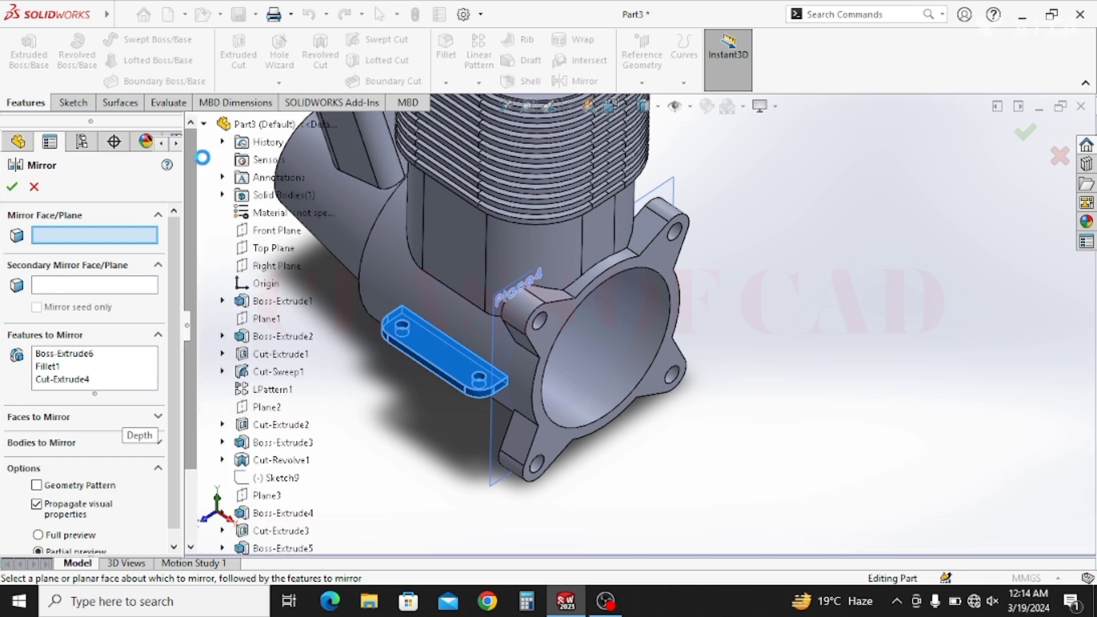
click(259, 231)
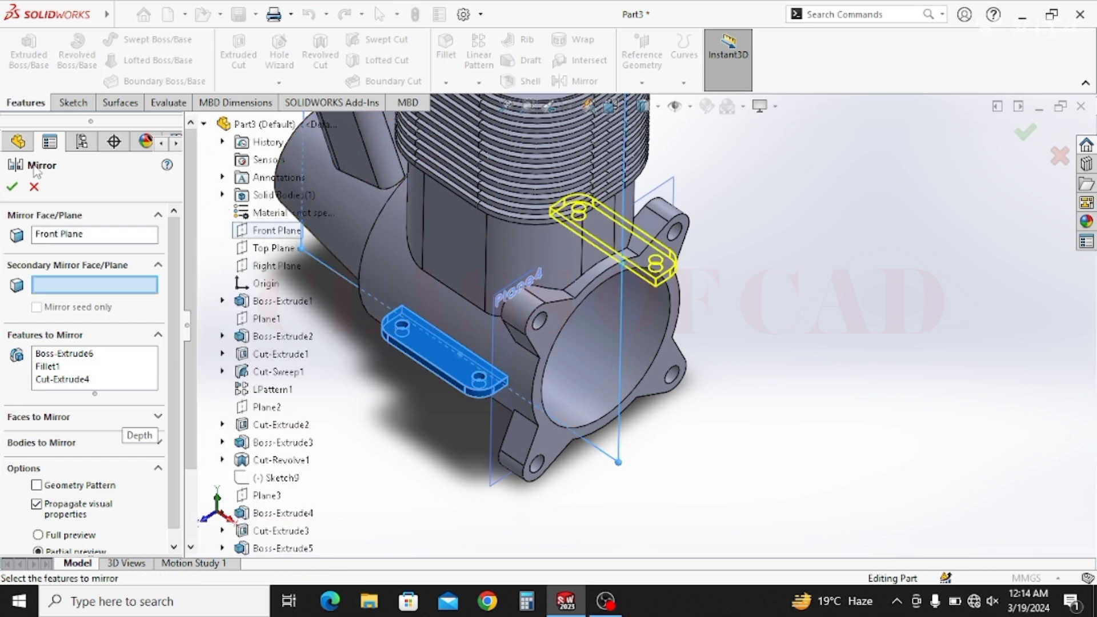
key(Return)
Hide the reference plane Plane4 at the lug flange
middle_drag(617, 350, 727, 377)
click(662, 334)
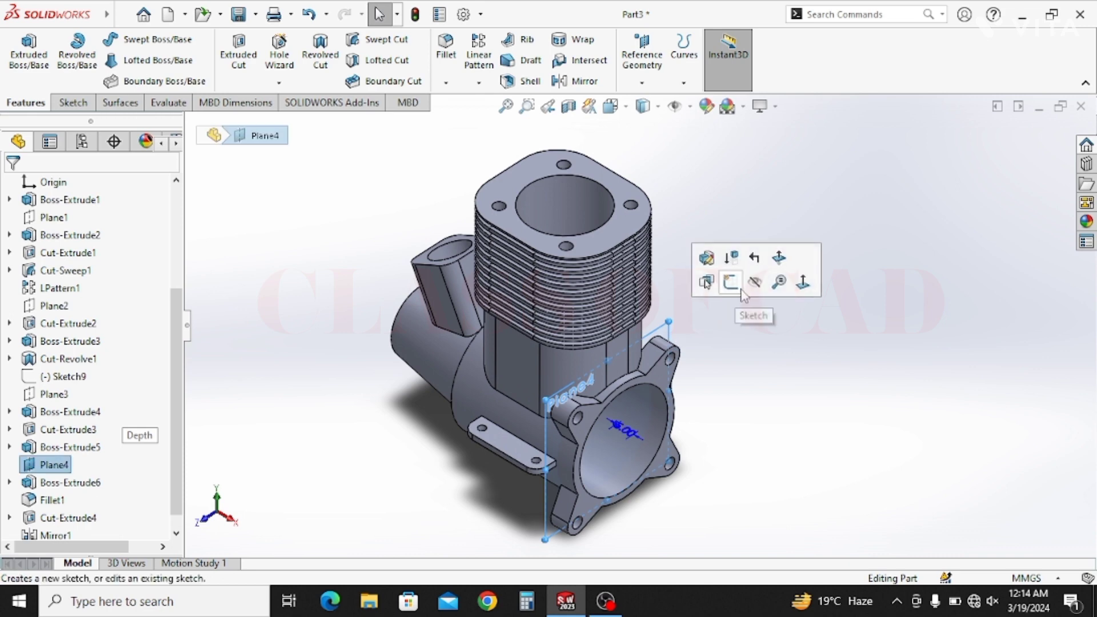
click(788, 254)
Apply the polished bronze metal appearance to the whole part
click(1086, 221)
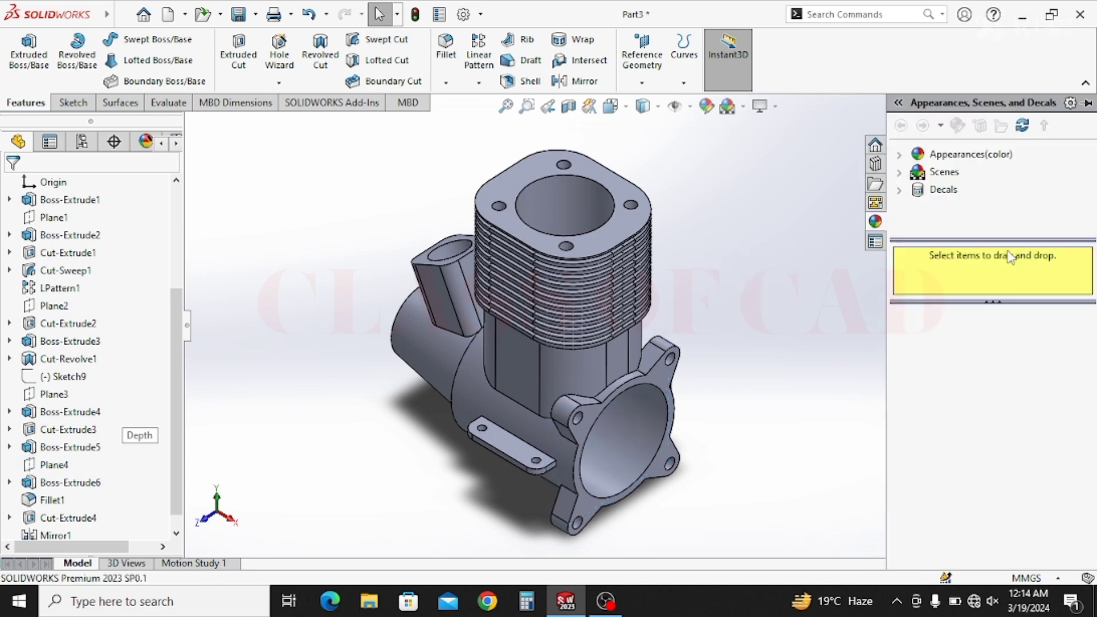
click(899, 156)
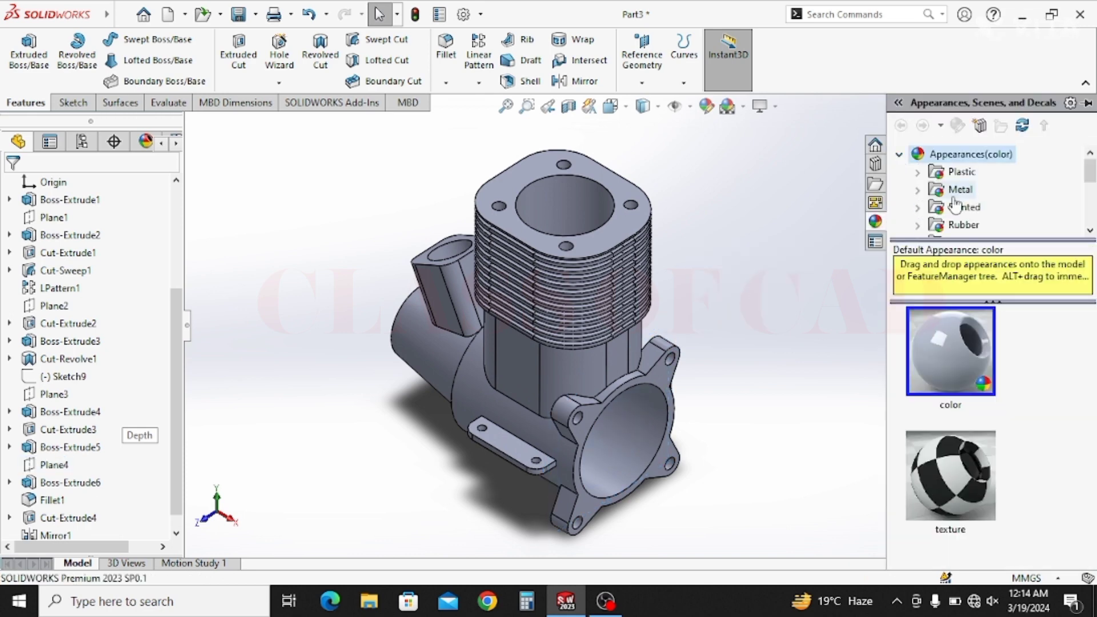
double_click(920, 188)
click(980, 207)
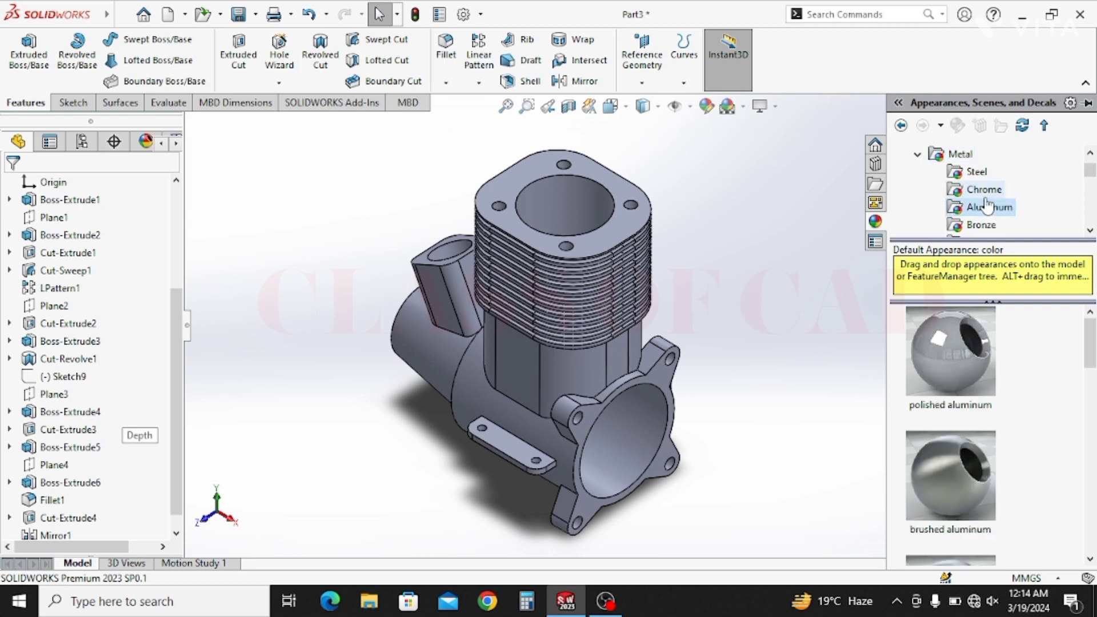
click(980, 225)
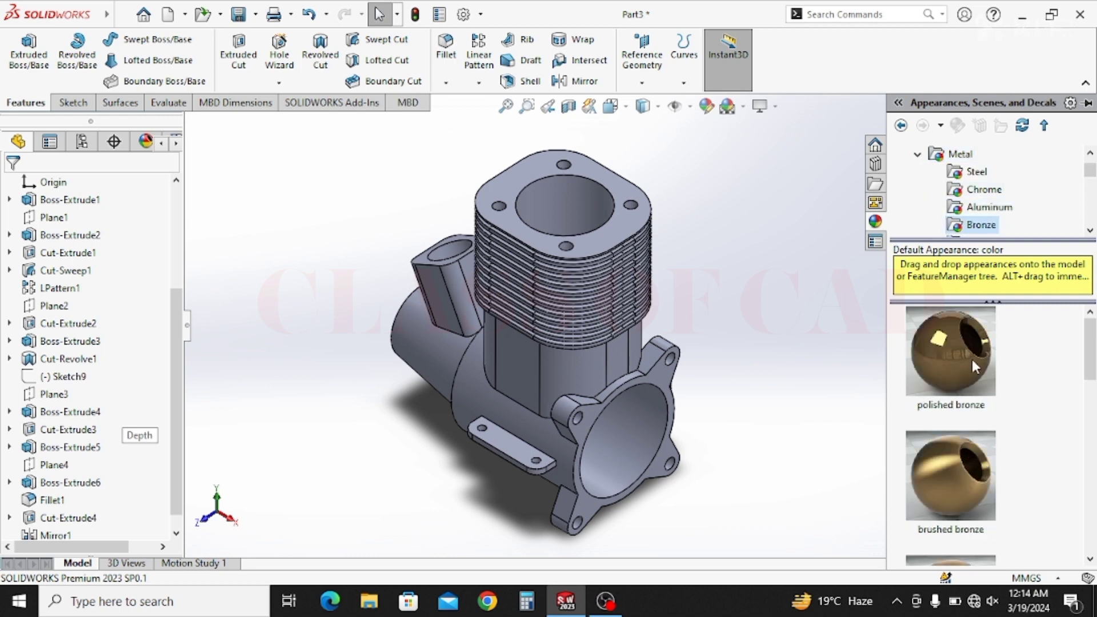
double_click(969, 358)
click(788, 439)
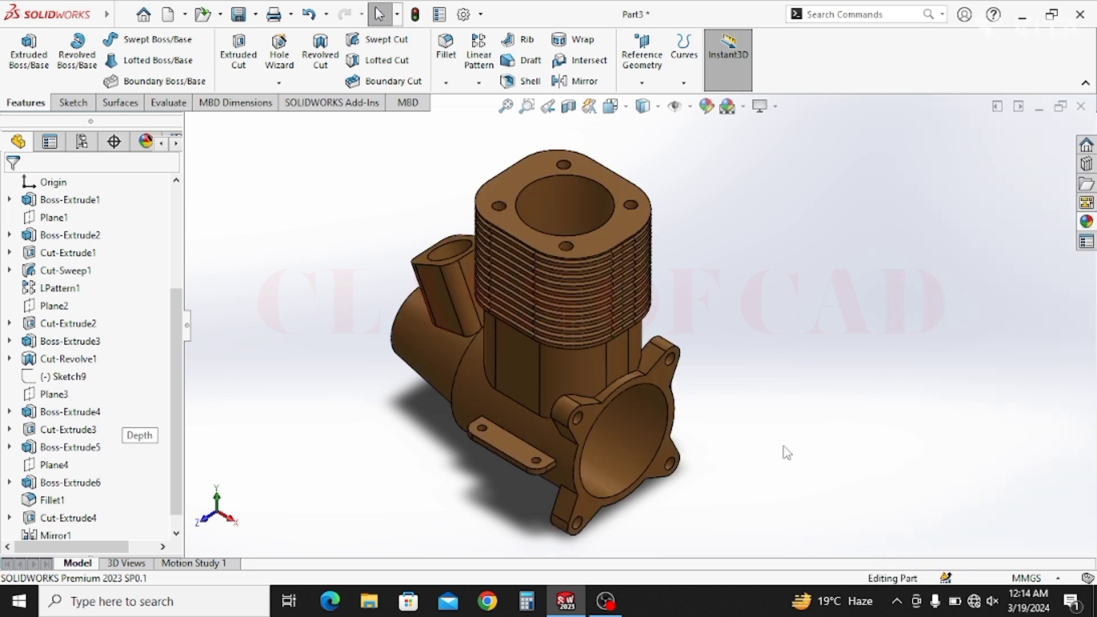
middle_drag(787, 453, 816, 396)
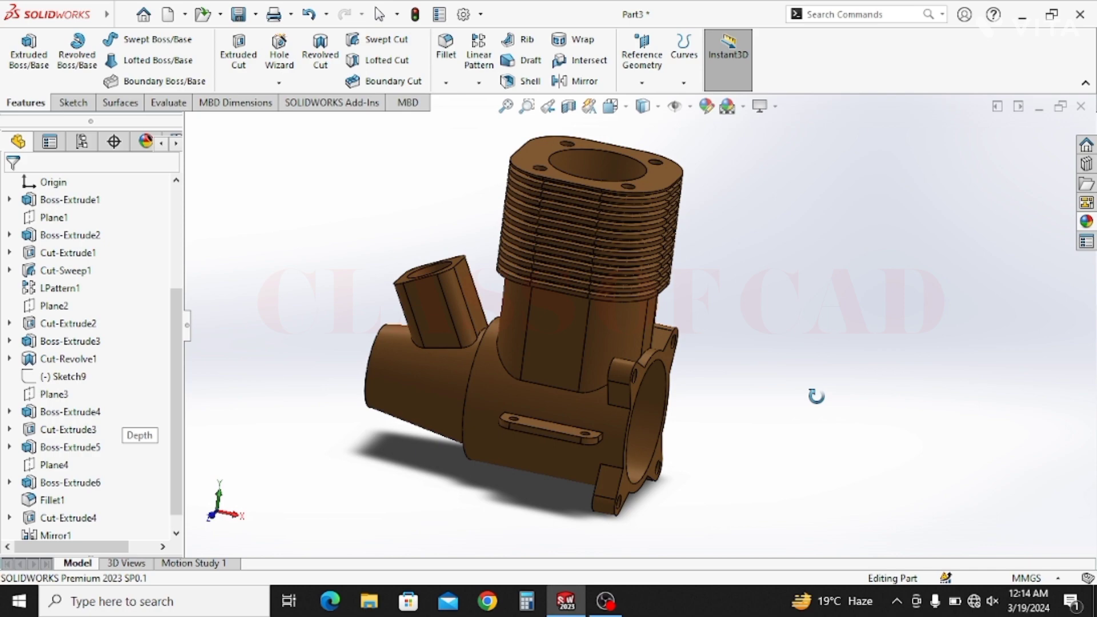